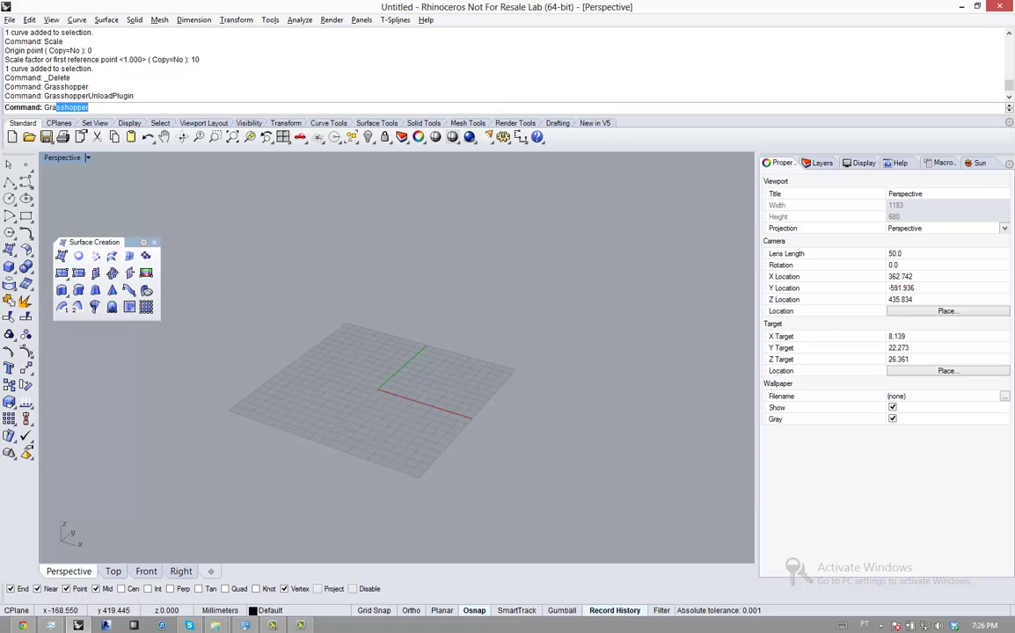
- Launch Grasshopper from the Rhino command line
{"action": "type", "text": "Grassss"}
{"action": "key", "text": "Down"}
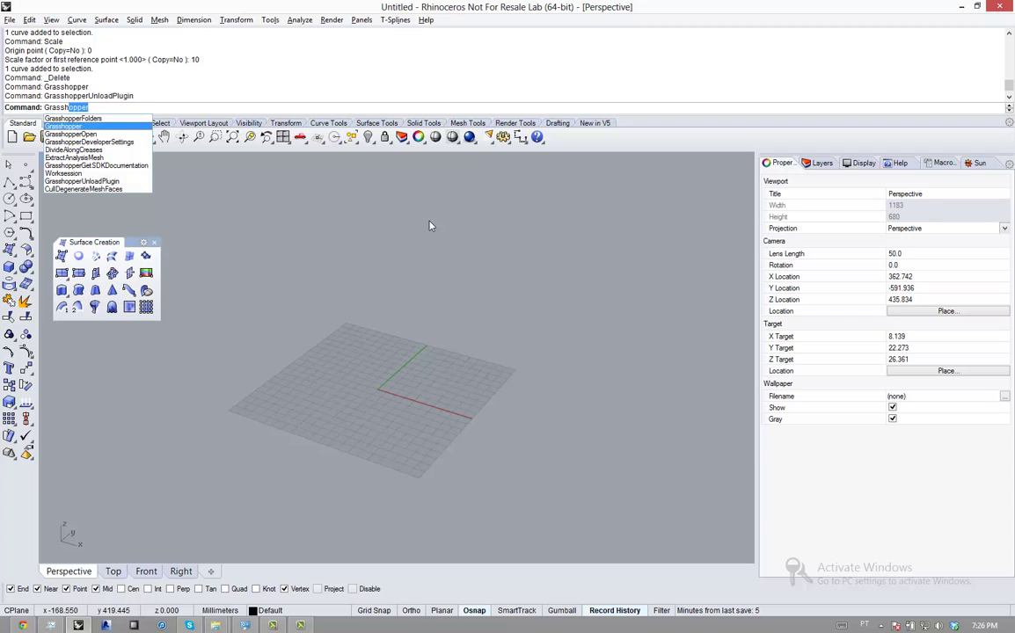
{"action": "key", "text": "Return"}
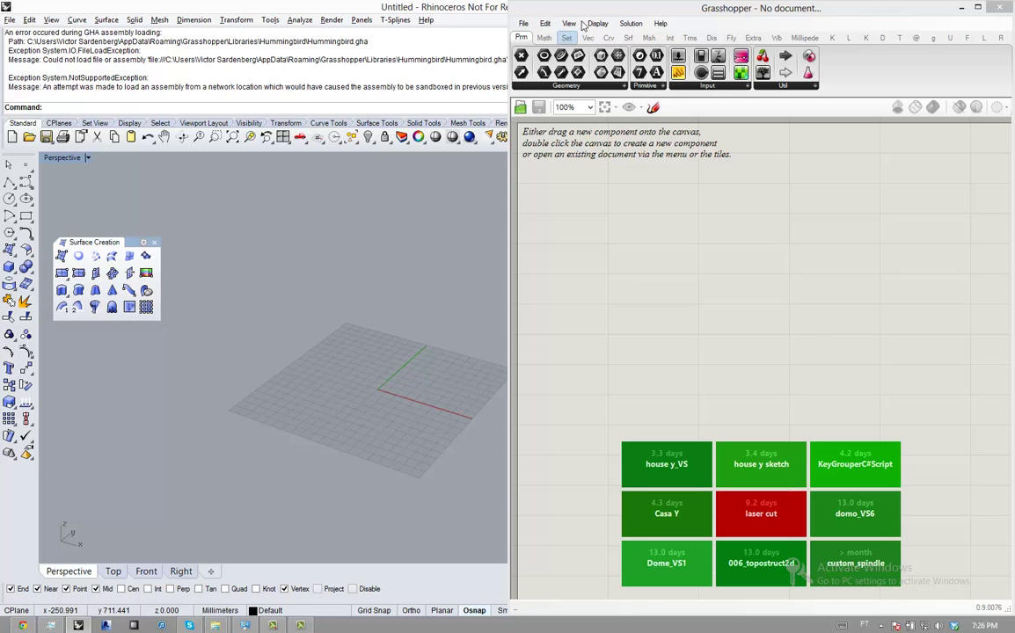
- Arrange the Rhino and Grasshopper windows side by side, each filling half of the display
{"action": "left_click_drag", "start_coordinate": [628, 27], "coordinate": [343, 118]}
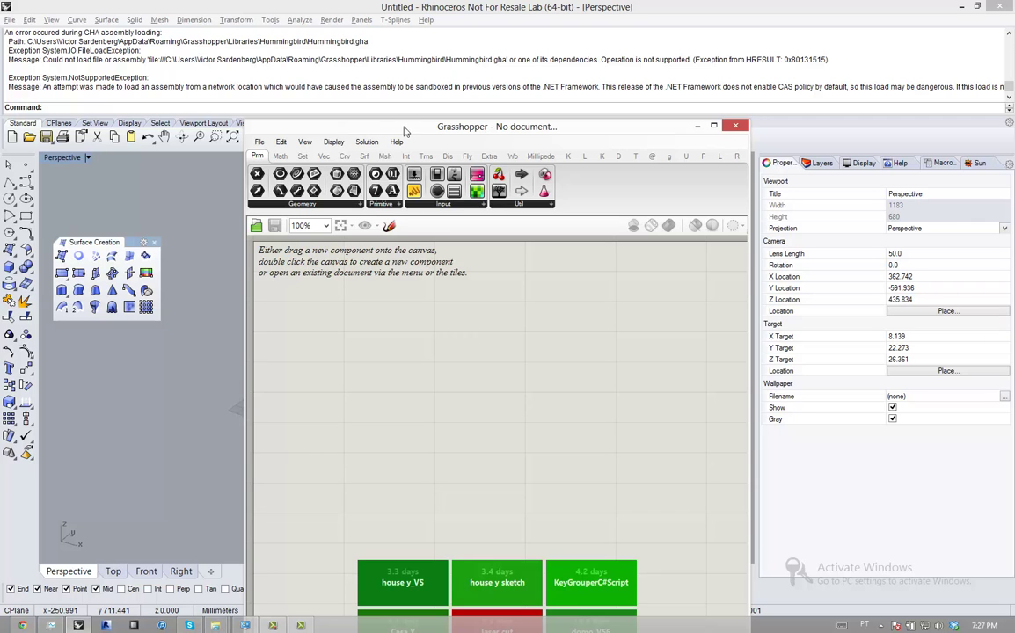
{"action": "left_click_drag", "start_coordinate": [504, 9], "coordinate": [2, 116]}
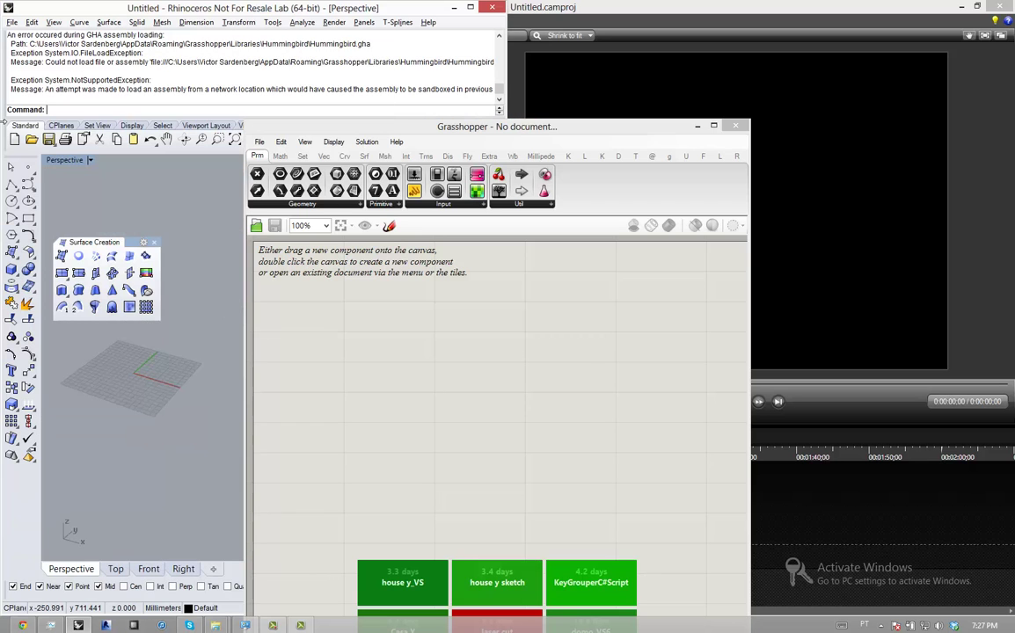
{"action": "left_click_drag", "start_coordinate": [325, 125], "coordinate": [1014, 127]}
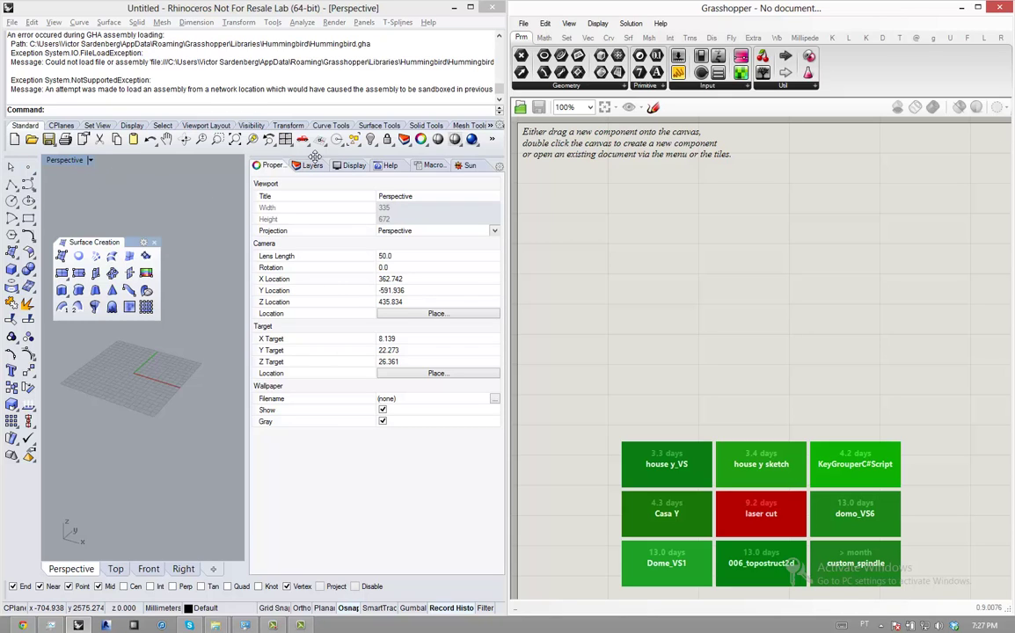
- Undock and close Rhino's Properties and Layers panel group, and close the floating Surface Creation toolbar
{"action": "left_click_drag", "start_coordinate": [315, 157], "coordinate": [265, 325]}
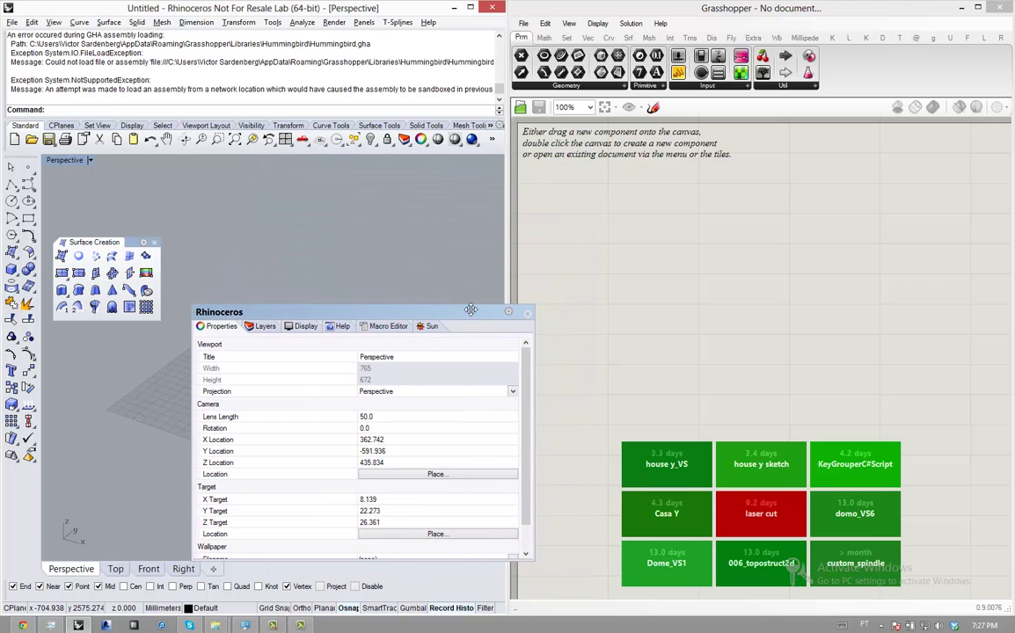
{"action": "left_click", "coordinate": [527, 315]}
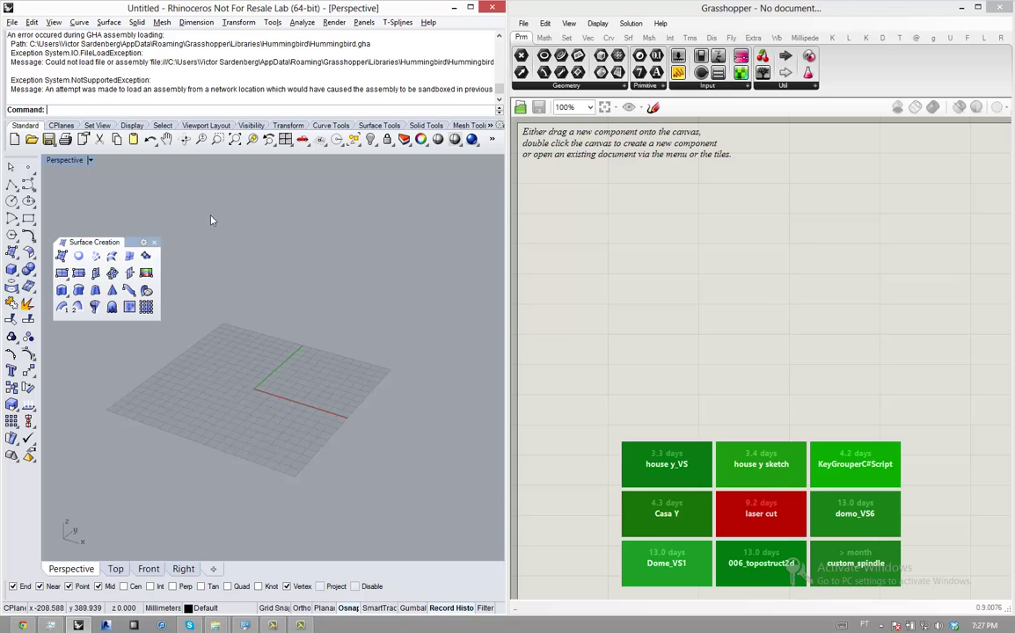
{"action": "left_click", "coordinate": [154, 243]}
{"action": "scroll", "coordinate": [255, 345], "scroll_direction": "down", "scroll_amount": 2}
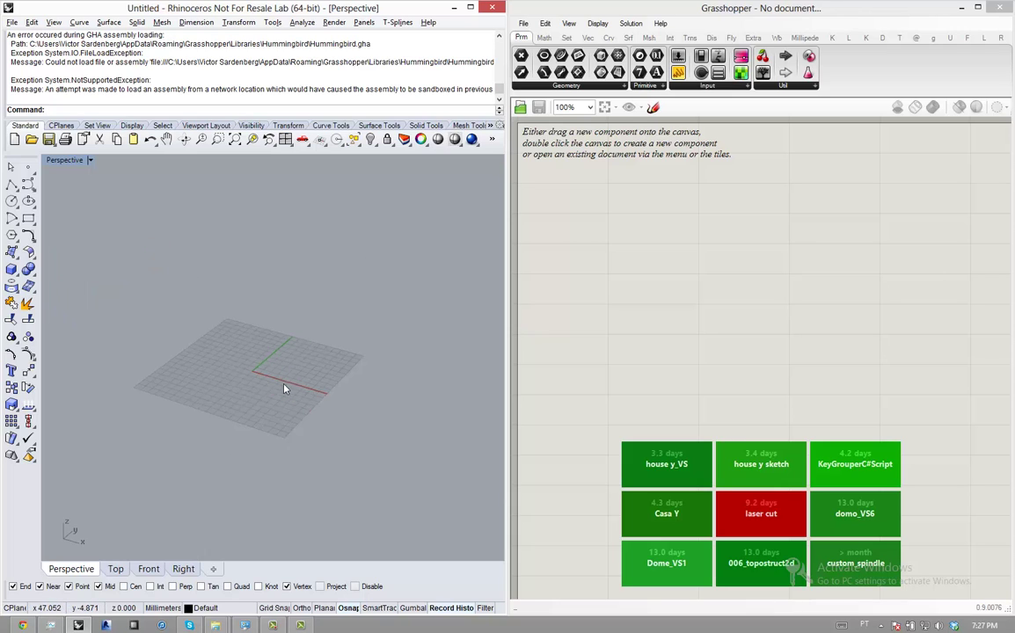
{"action": "left_click", "coordinate": [205, 613]}
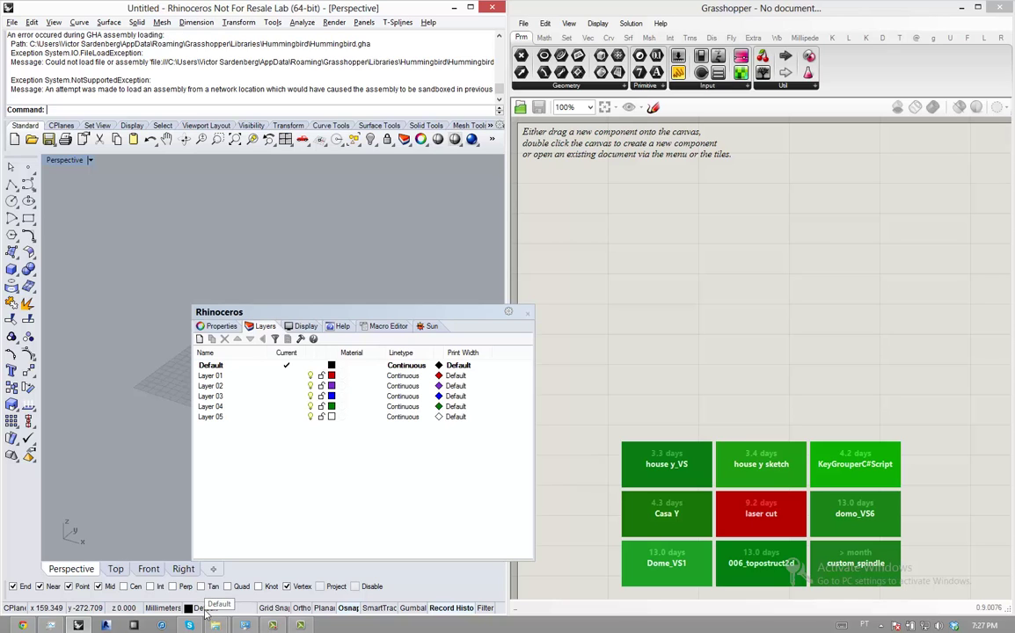
{"action": "left_click", "coordinate": [509, 314]}
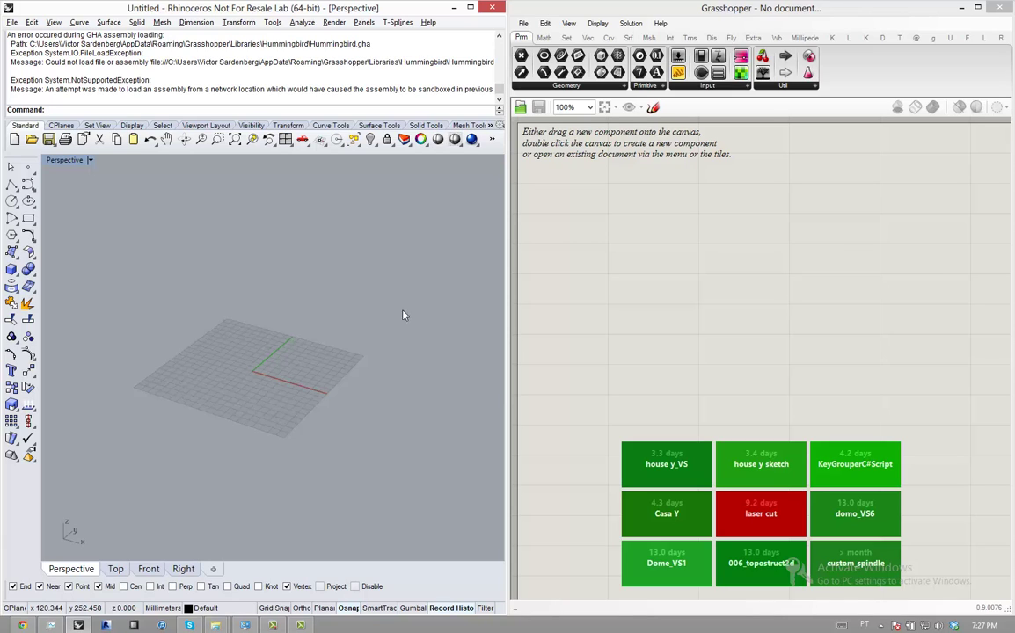
- Draw a freeform closed degree-3 control point curve with eight points around the grid in the Perspective viewport
{"action": "left_click", "coordinate": [29, 184]}
{"action": "left_click", "coordinate": [360, 347]}
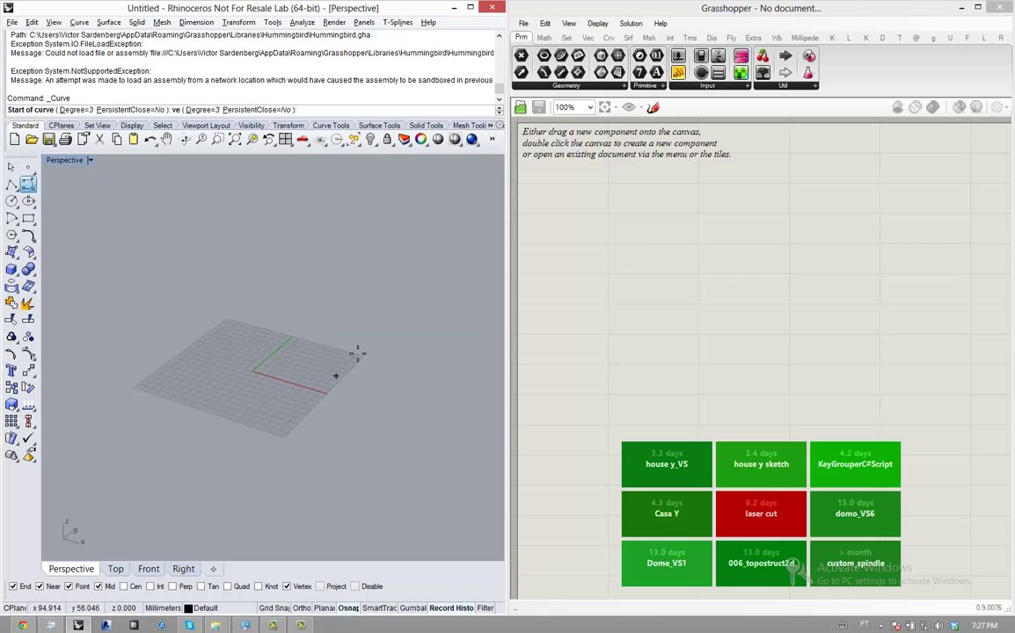
{"action": "left_click", "coordinate": [281, 313]}
{"action": "left_click", "coordinate": [207, 295]}
{"action": "left_click", "coordinate": [176, 346]}
{"action": "scroll", "coordinate": [176, 347], "scroll_direction": "down", "scroll_amount": 2}
{"action": "left_click", "coordinate": [248, 358]}
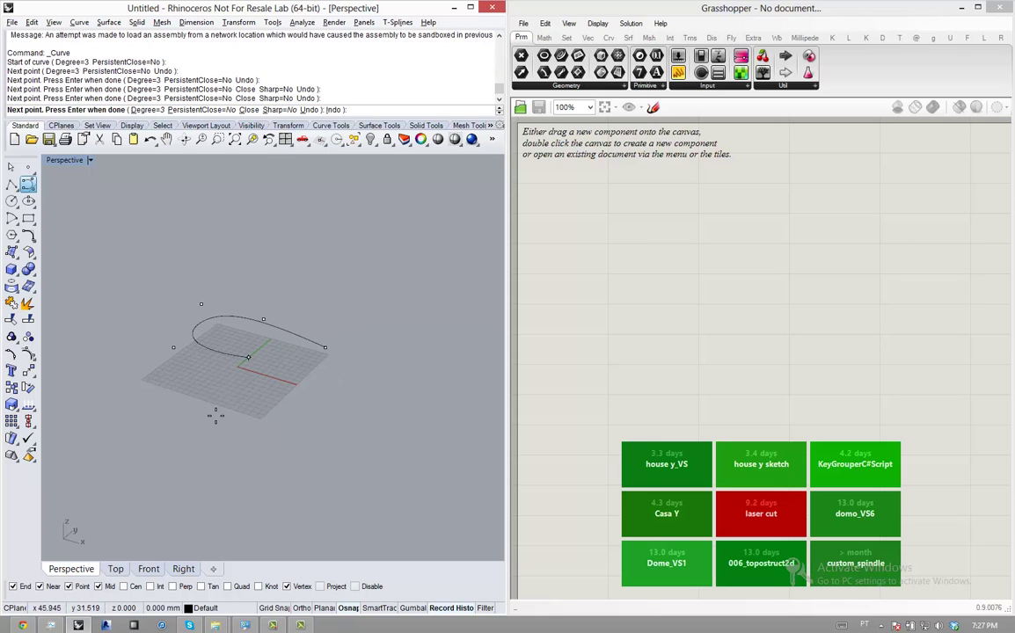
{"action": "left_click", "coordinate": [214, 418]}
{"action": "left_click", "coordinate": [234, 458]}
{"action": "left_click", "coordinate": [367, 447]}
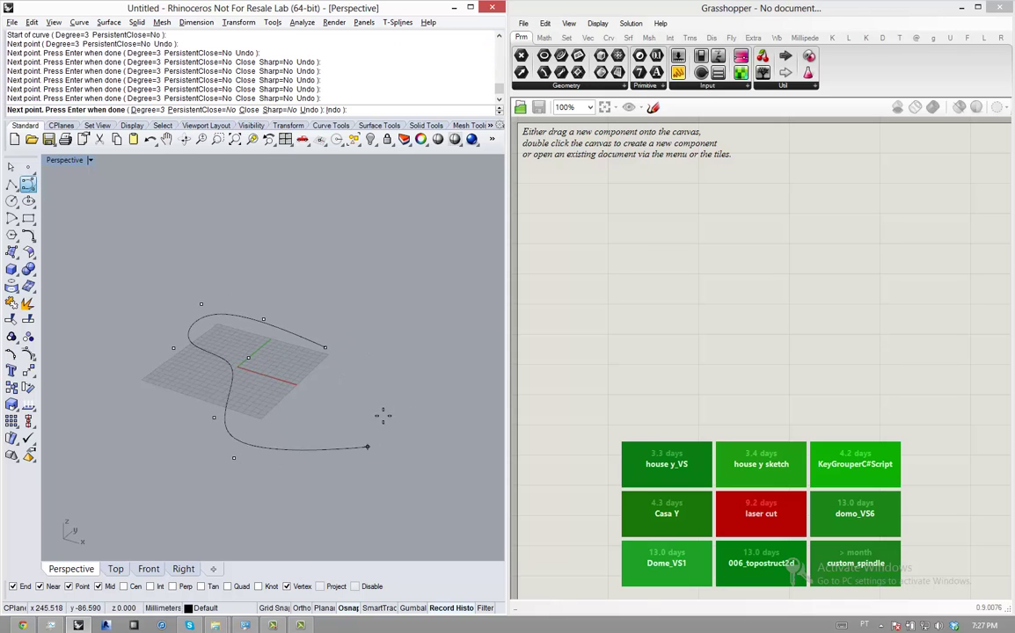
{"action": "left_click", "coordinate": [324, 348]}
{"action": "scroll", "coordinate": [335, 351], "scroll_direction": "up", "scroll_amount": 2}
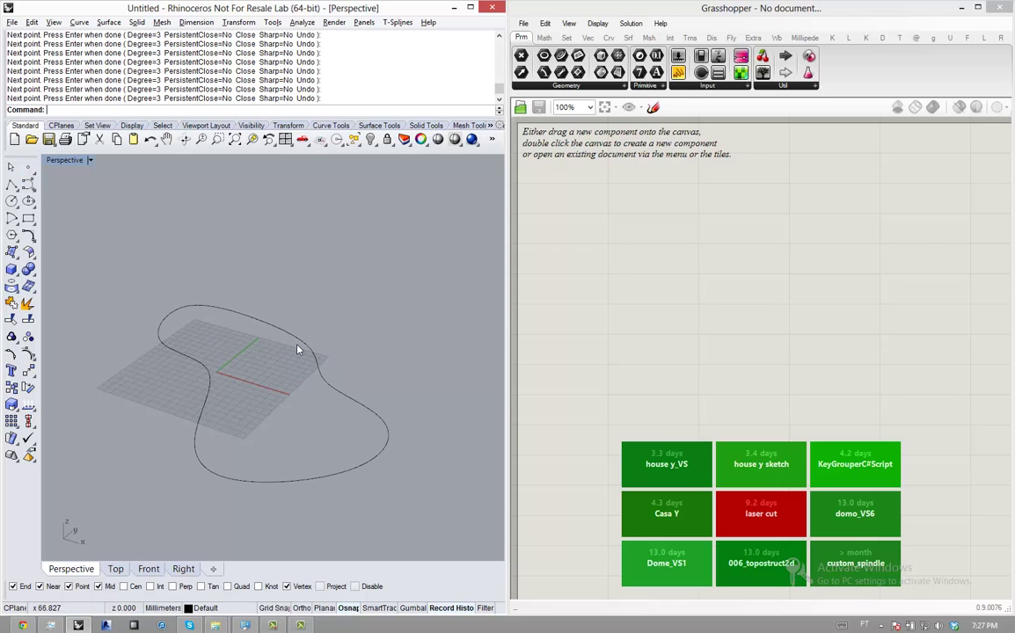
{"action": "scroll", "coordinate": [284, 358], "scroll_direction": "up", "scroll_amount": 2}
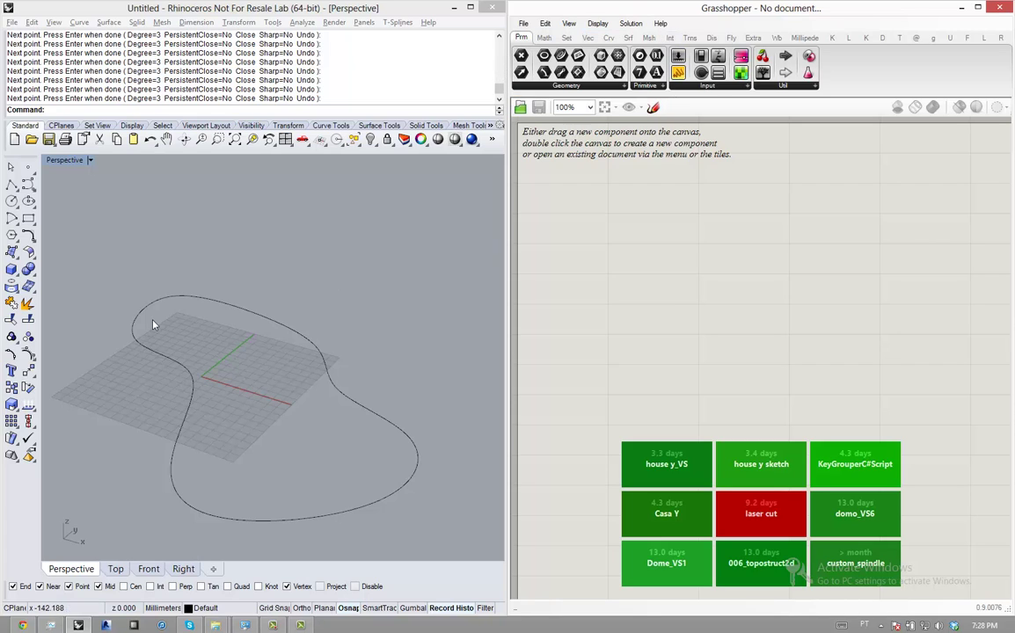
- Place a Curve geometry parameter on the Grasshopper canvas and turn on full component names
{"action": "left_click", "coordinate": [597, 86]}
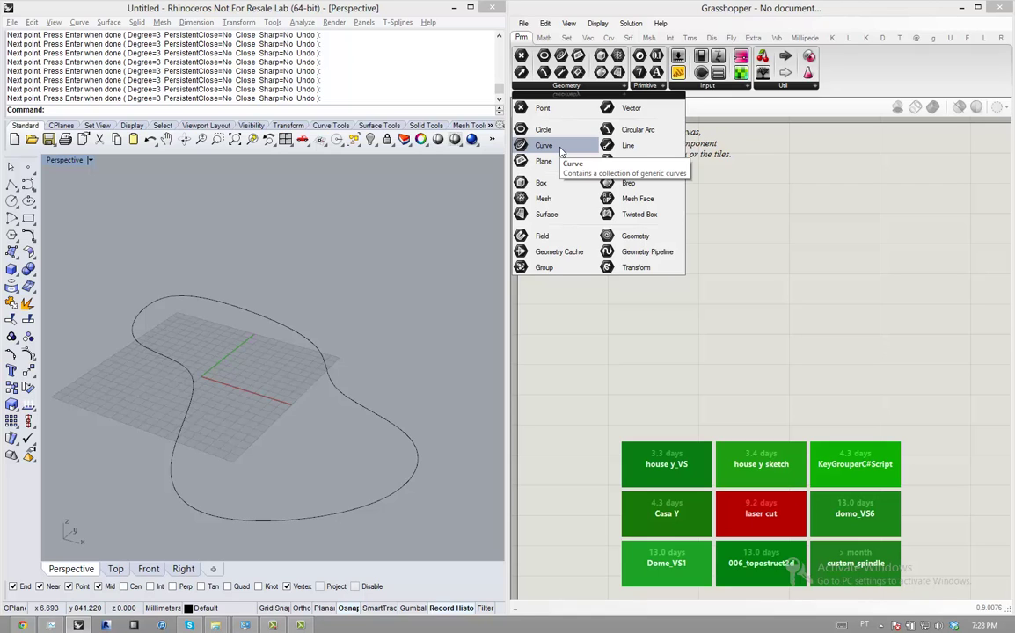
{"action": "left_click_drag", "start_coordinate": [560, 152], "coordinate": [602, 209]}
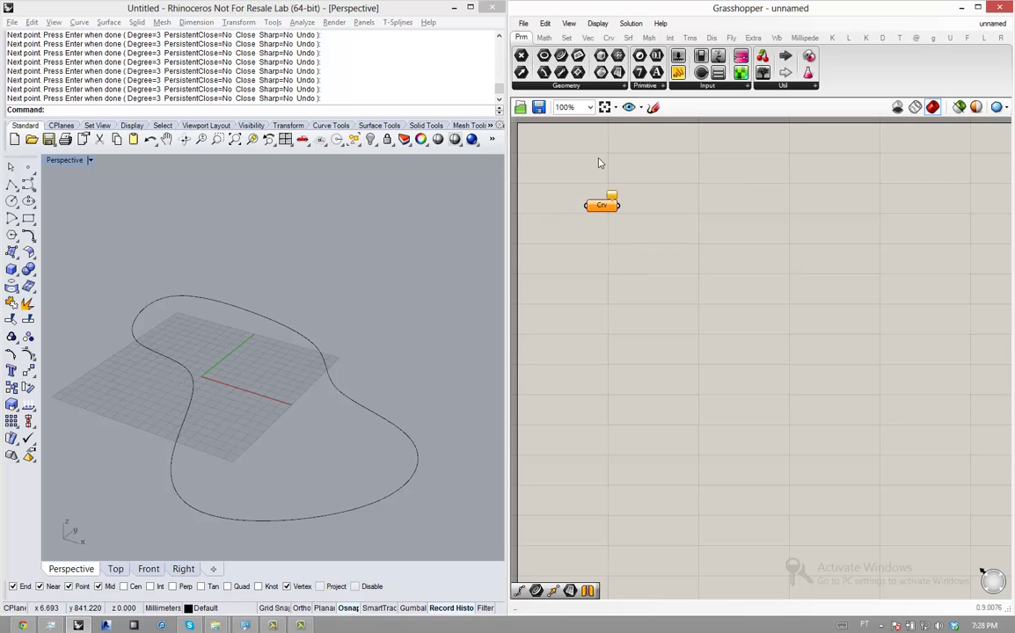
{"action": "left_click", "coordinate": [599, 24]}
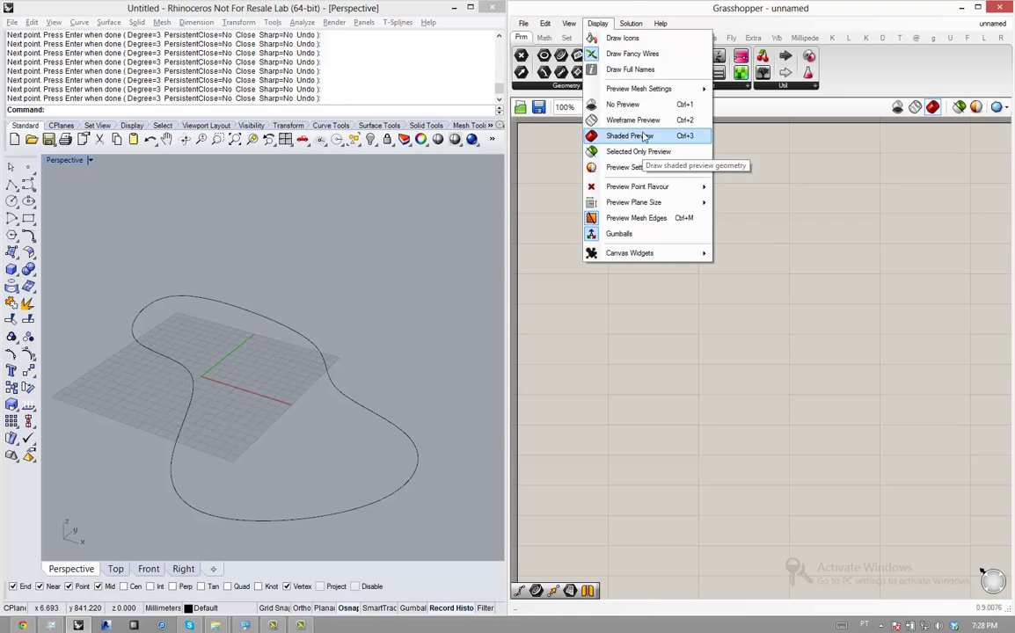
{"action": "left_click", "coordinate": [660, 70]}
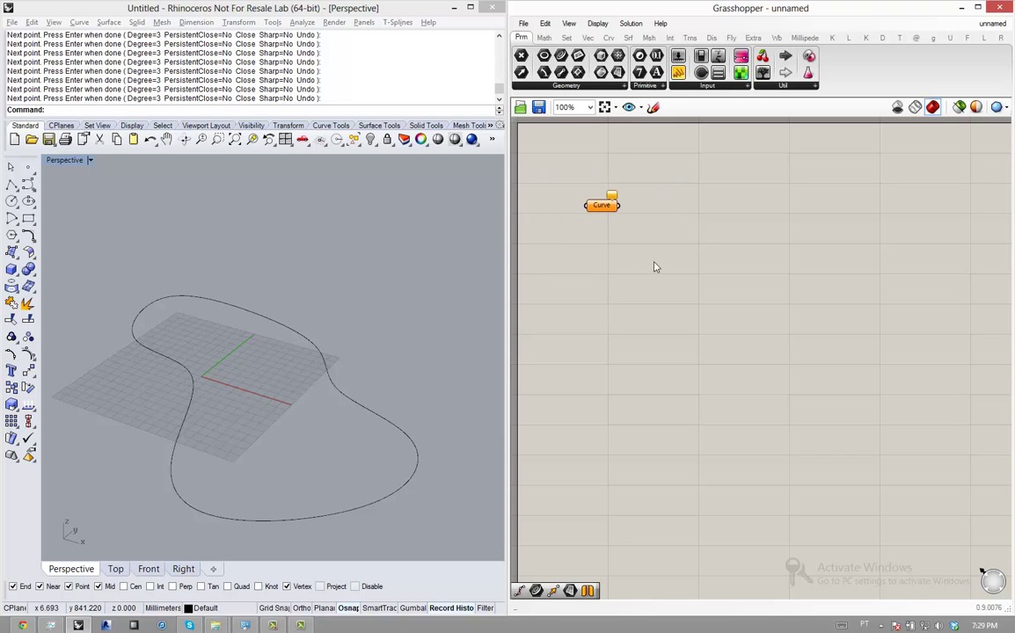
- Reference the closed Rhino curve as the Curve parameter's single curve and check its highlight by selecting and deselecting the parameter
{"action": "scroll", "coordinate": [582, 189], "scroll_direction": "up", "scroll_amount": 3}
{"action": "scroll", "coordinate": [585, 188], "scroll_direction": "up", "scroll_amount": 6}
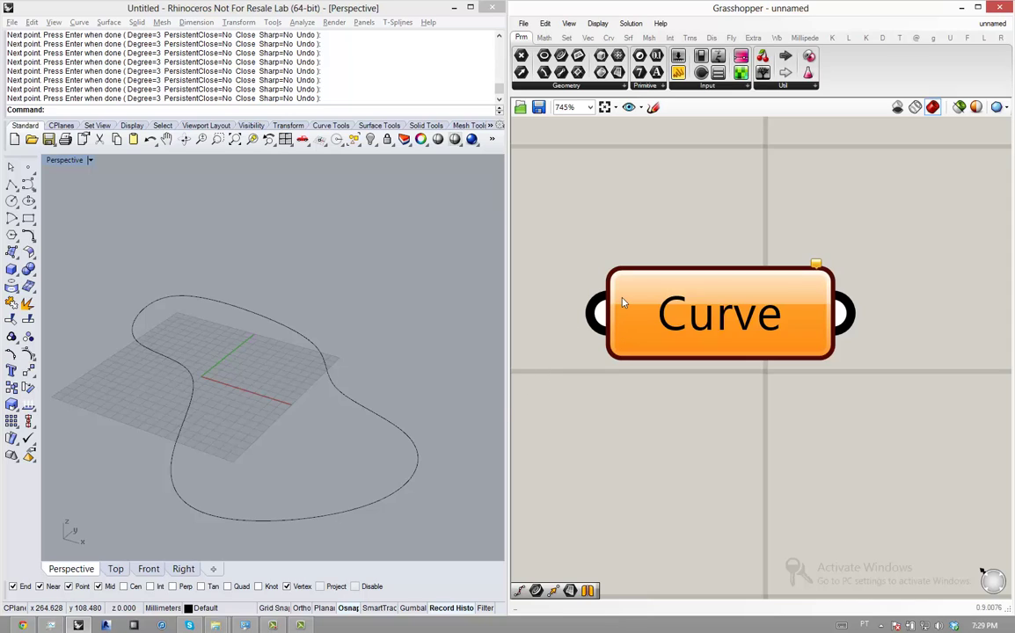
{"action": "mouse_move", "coordinate": [623, 302]}
{"action": "scroll", "coordinate": [755, 389], "scroll_direction": "down", "scroll_amount": 1}
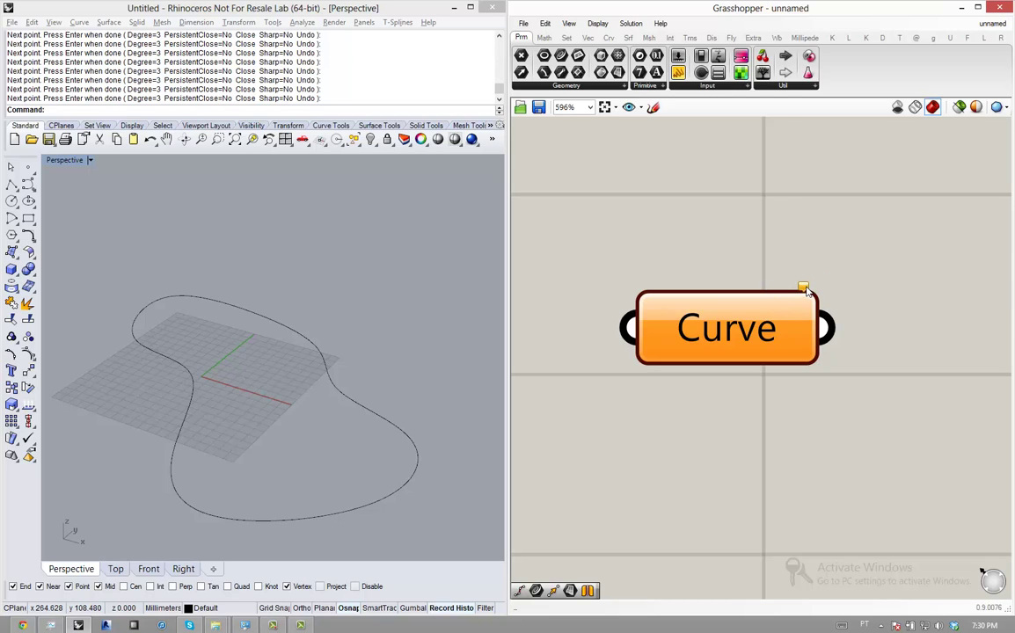
{"action": "mouse_move", "coordinate": [806, 289]}
{"action": "right_click", "coordinate": [723, 315]}
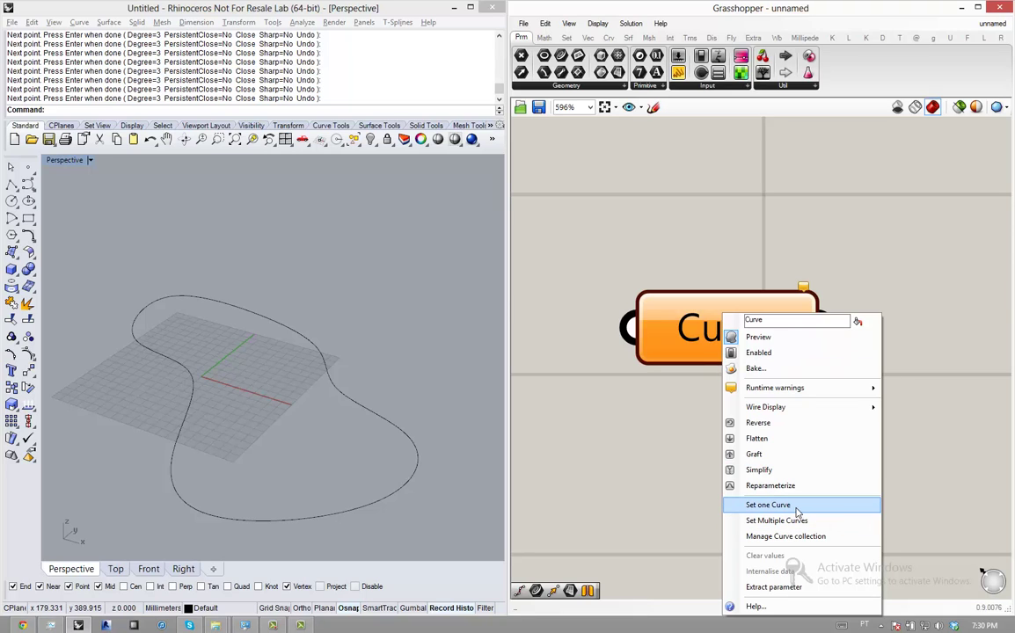
{"action": "left_click", "coordinate": [768, 505]}
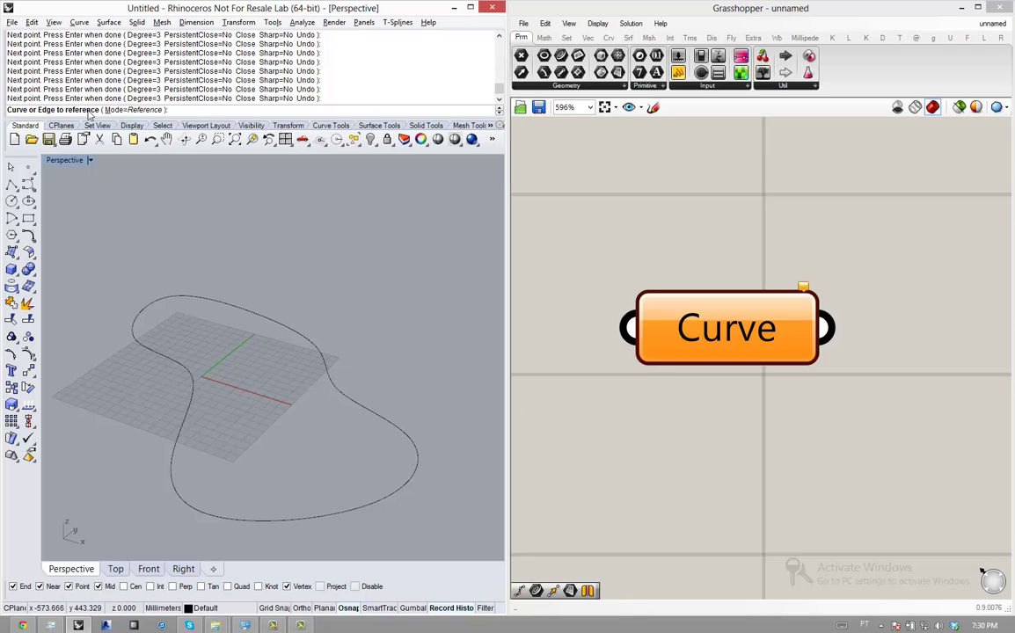
{"action": "left_click", "coordinate": [219, 306]}
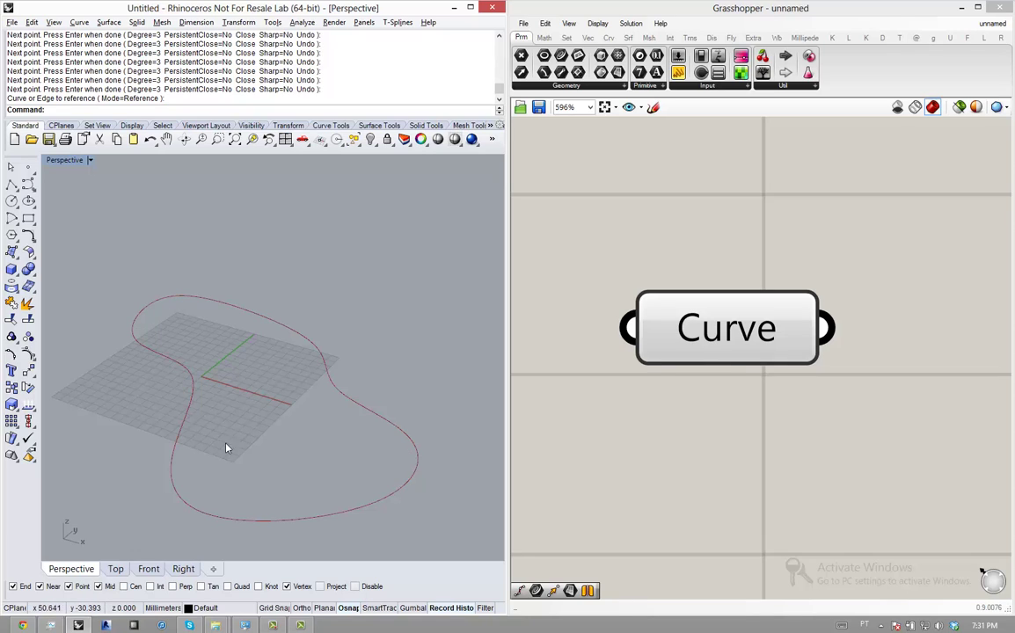
{"action": "left_click", "coordinate": [739, 346]}
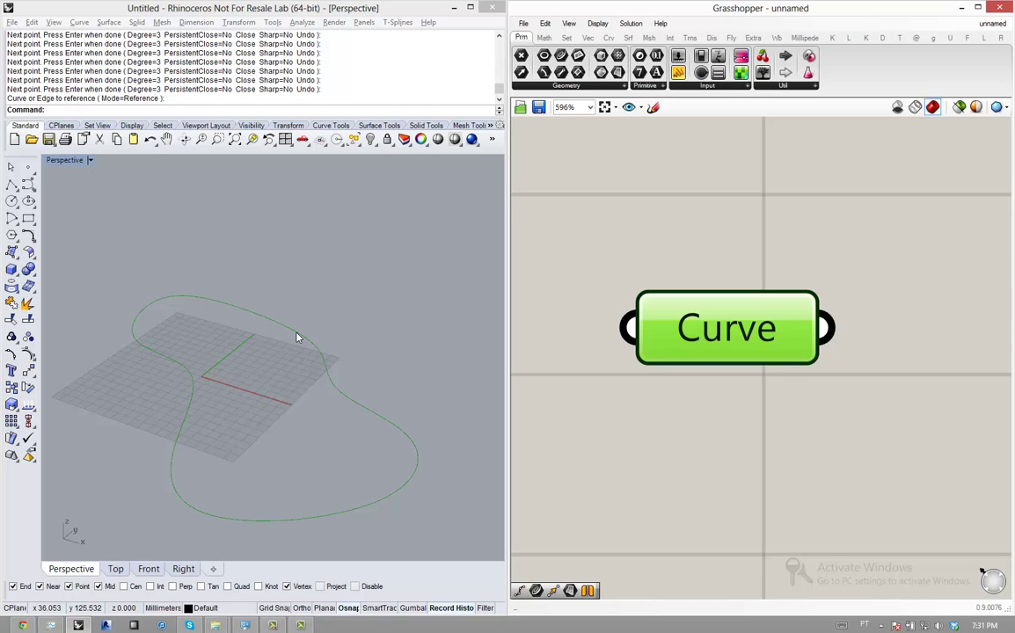
{"action": "left_click", "coordinate": [592, 242]}
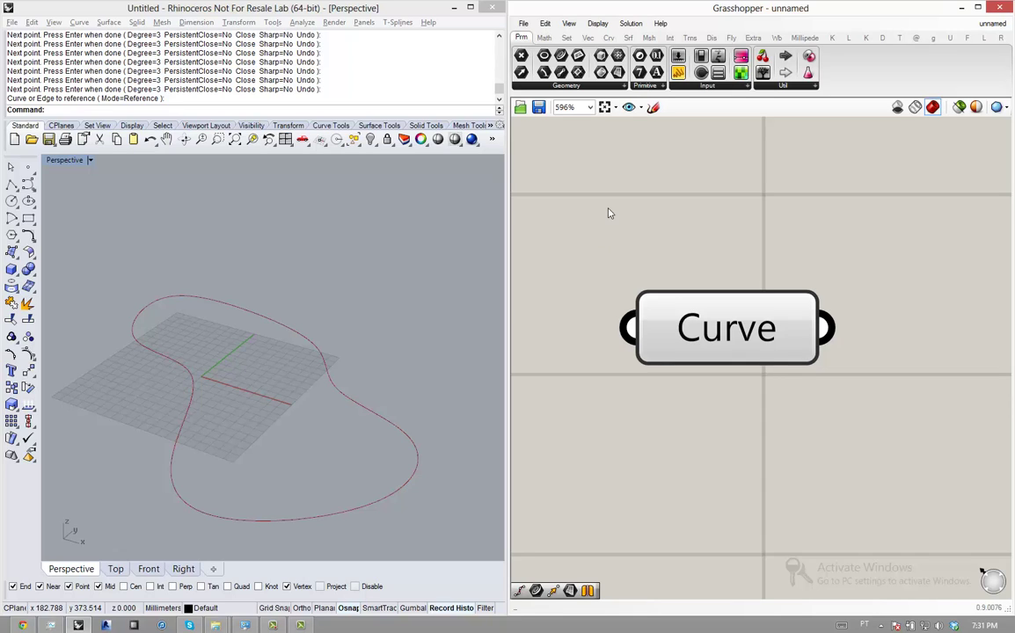
- Add a Move component to the canvas and place it beyond the Curve parameter's output, leaving a gap between them
{"action": "left_click", "coordinate": [690, 38]}
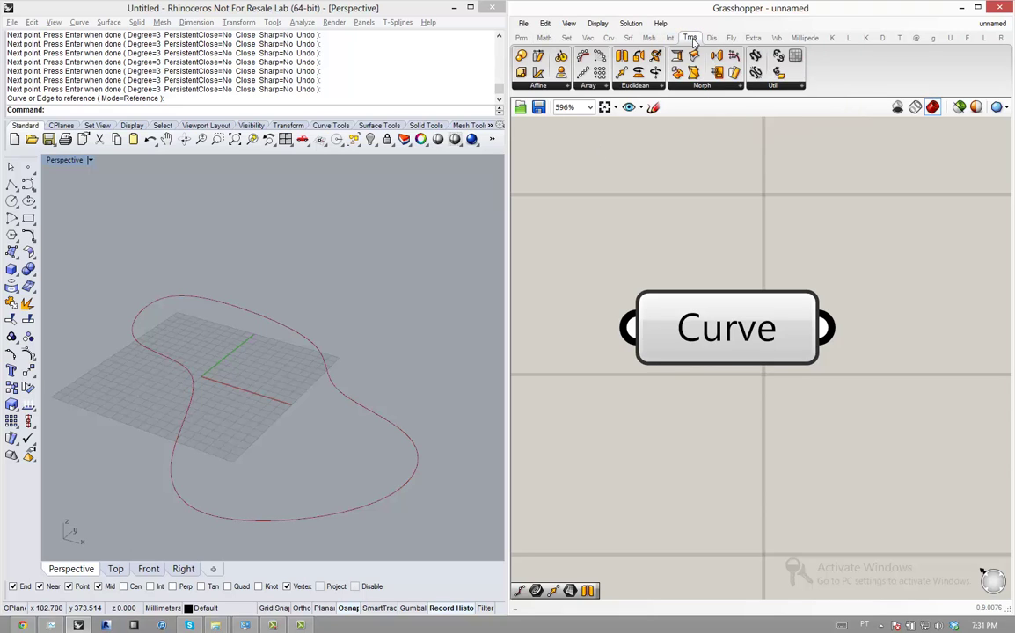
{"action": "left_click", "coordinate": [637, 87]}
{"action": "scroll", "coordinate": [568, 270], "scroll_direction": "down", "scroll_amount": 3}
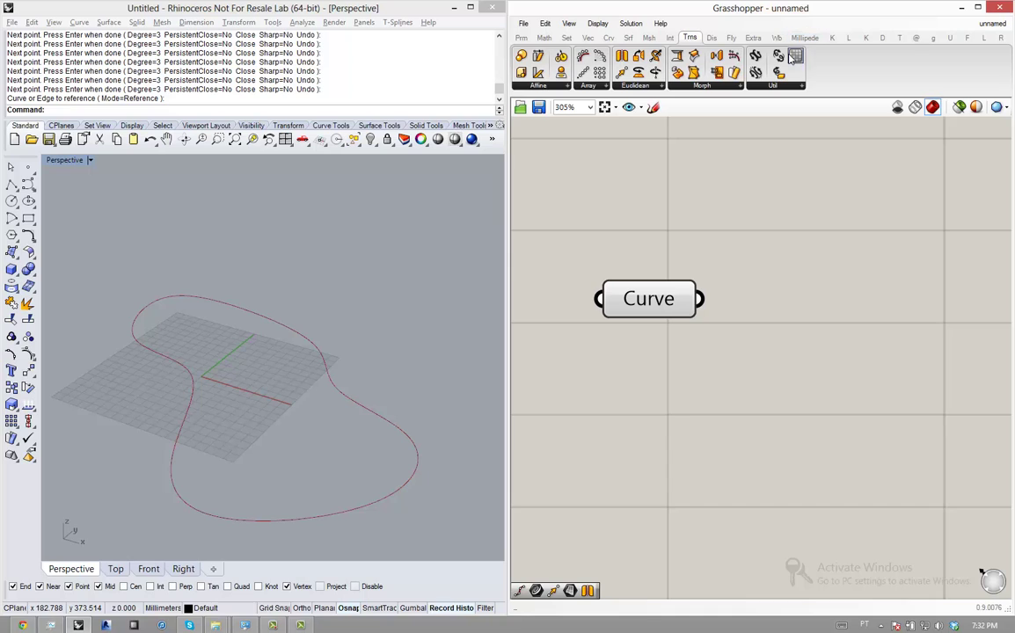
{"action": "double_click", "coordinate": [855, 325]}
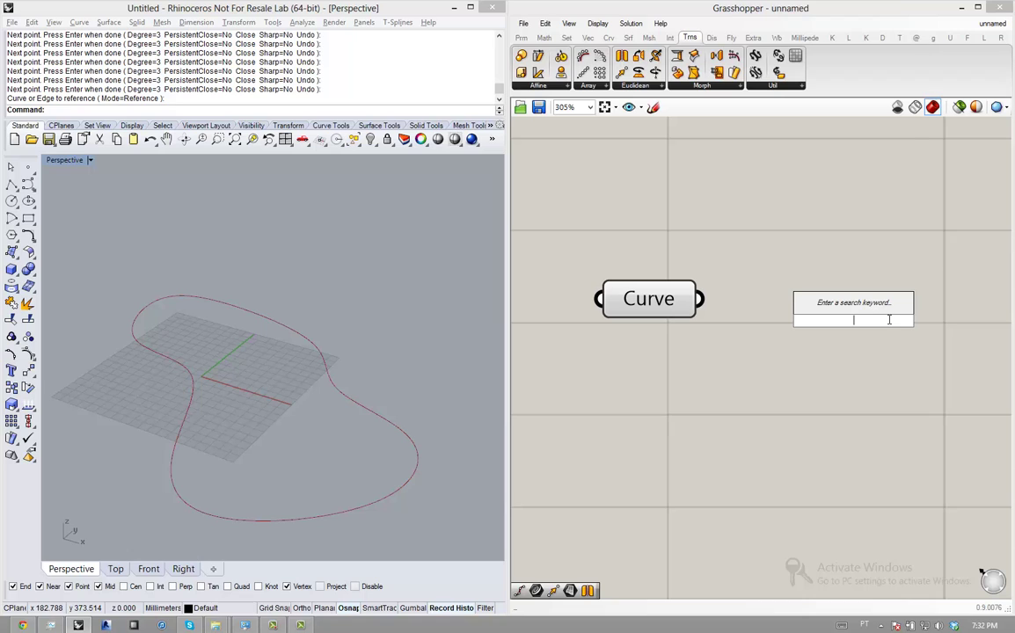
{"action": "type", "text": "move"}
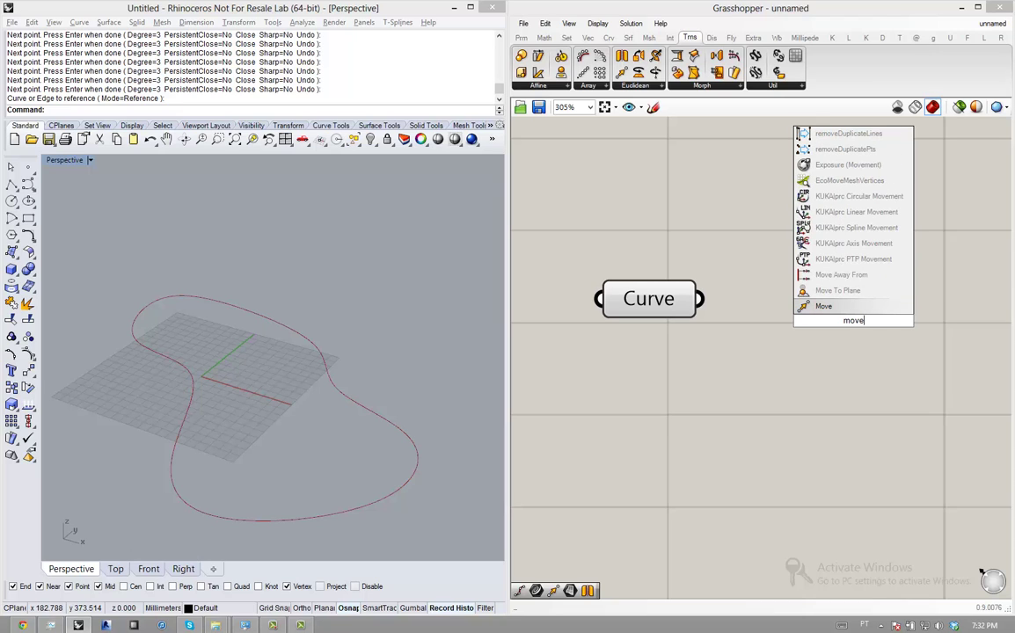
{"action": "left_click", "coordinate": [822, 307]}
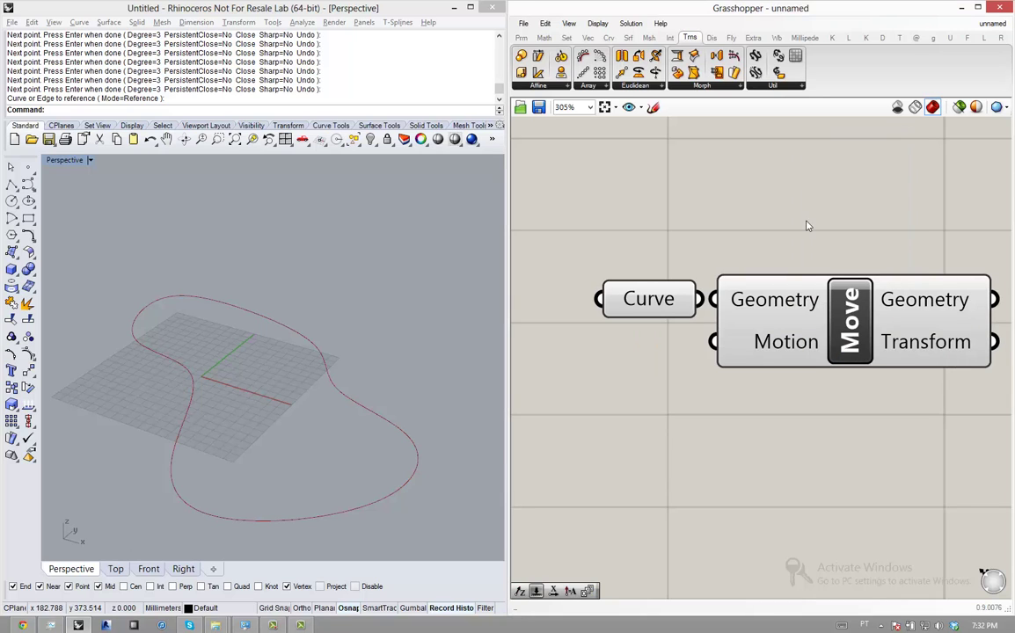
{"action": "right_click_drag", "start_coordinate": [828, 315], "coordinate": [781, 301]}
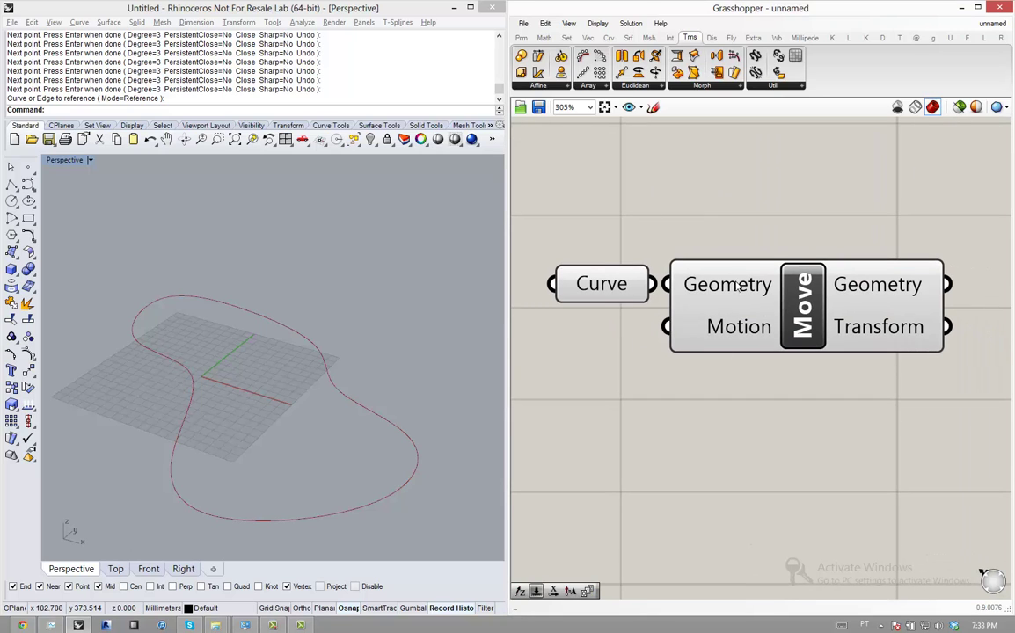
{"action": "left_click_drag", "start_coordinate": [803, 308], "coordinate": [881, 316]}
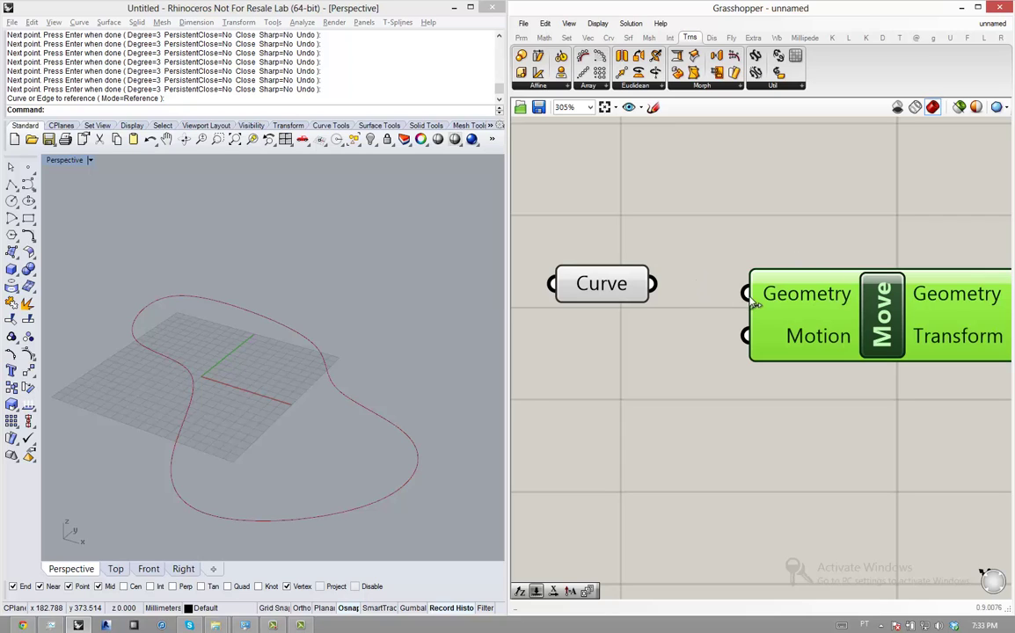
{"action": "mouse_move", "coordinate": [788, 299]}
{"action": "mouse_move", "coordinate": [793, 348]}
{"action": "right_click_drag", "start_coordinate": [887, 229], "coordinate": [785, 235]}
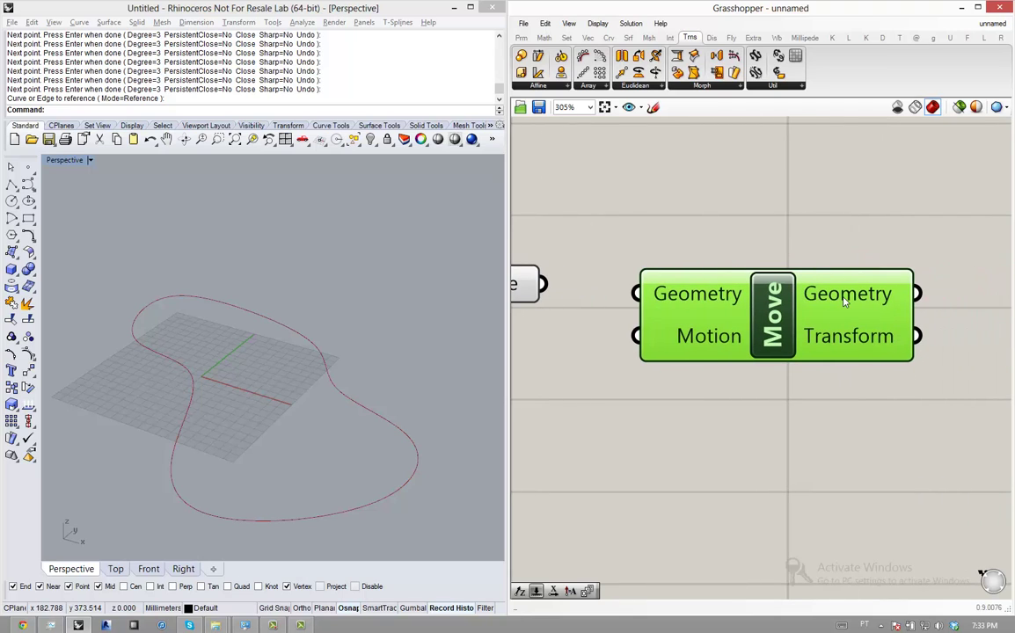
{"action": "mouse_move", "coordinate": [844, 302]}
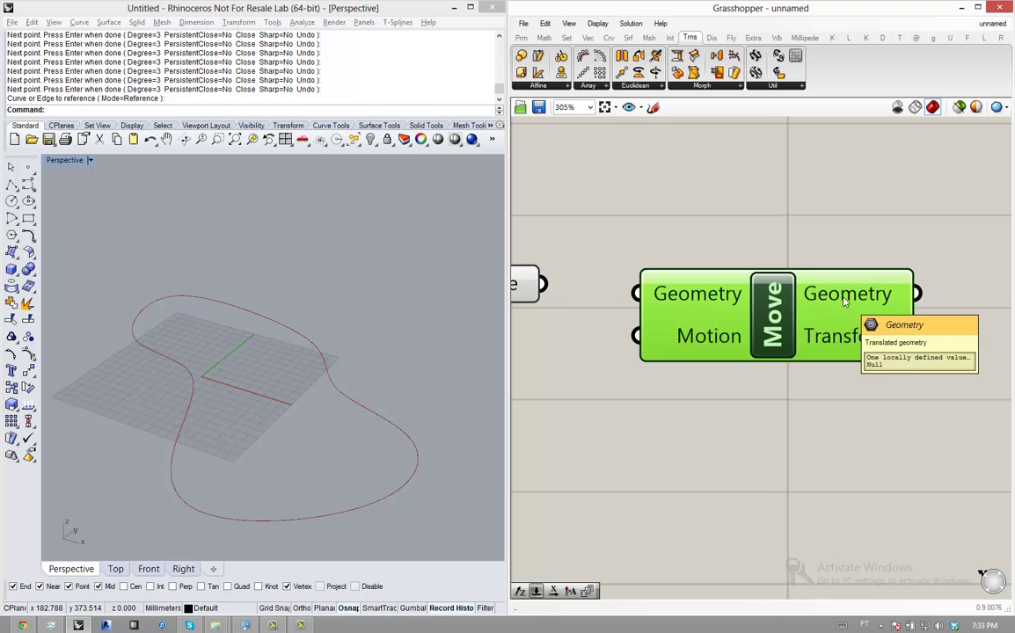
- Space the Move component farther from the Curve parameter, wire Curve into its Geometry input and inspect the moved copy in the Perspective viewport
{"action": "mouse_move", "coordinate": [840, 350]}
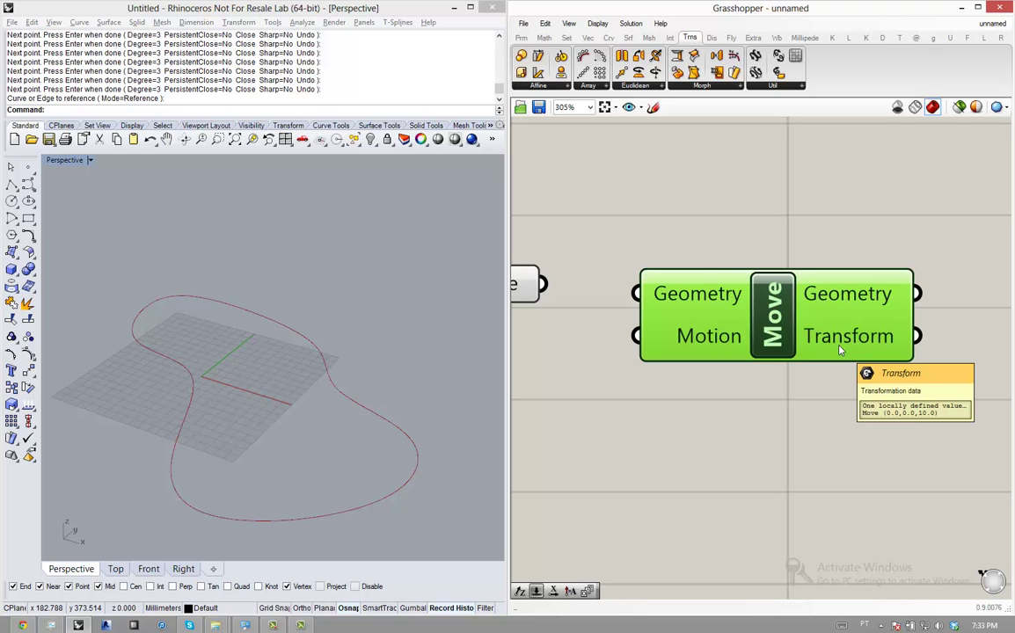
{"action": "scroll", "coordinate": [840, 350], "scroll_direction": "down", "scroll_amount": 3}
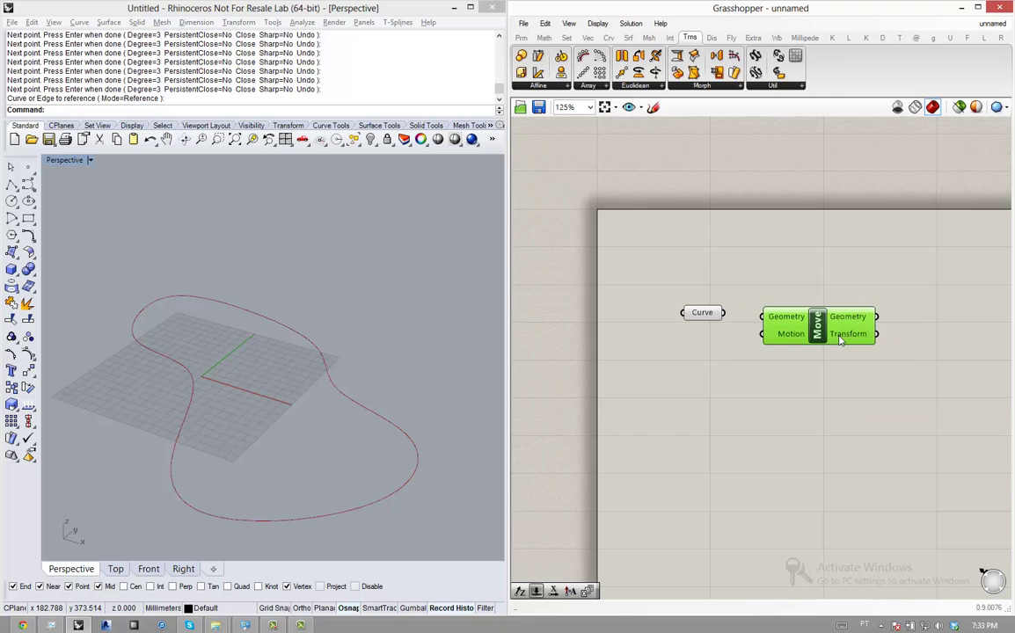
{"action": "left_click_drag", "start_coordinate": [802, 324], "coordinate": [849, 324]}
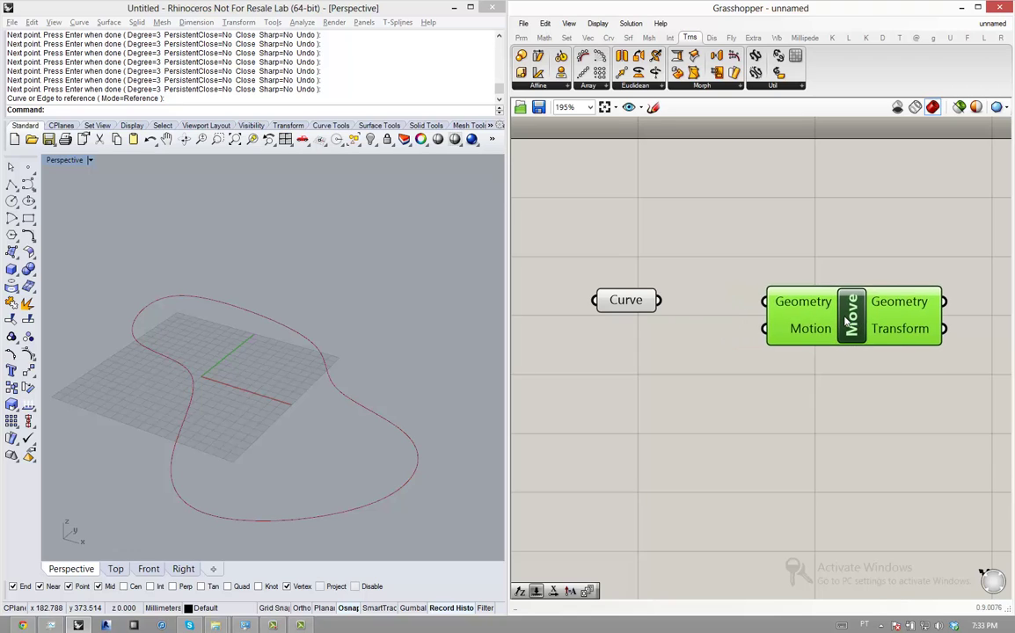
{"action": "scroll", "coordinate": [844, 321], "scroll_direction": "down", "scroll_amount": 1}
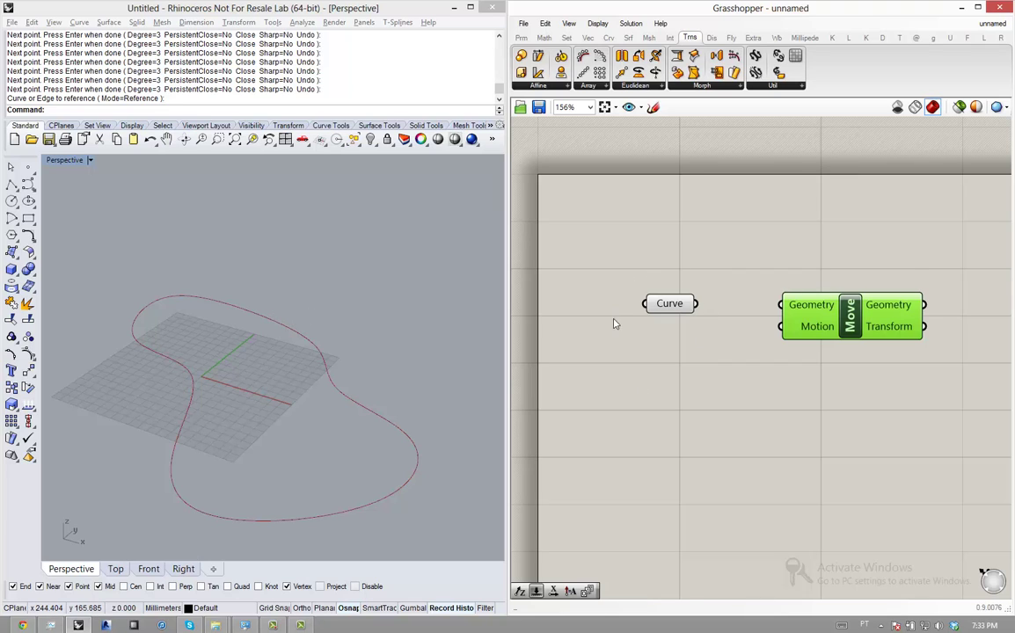
{"action": "scroll", "coordinate": [643, 326], "scroll_direction": "up", "scroll_amount": 1}
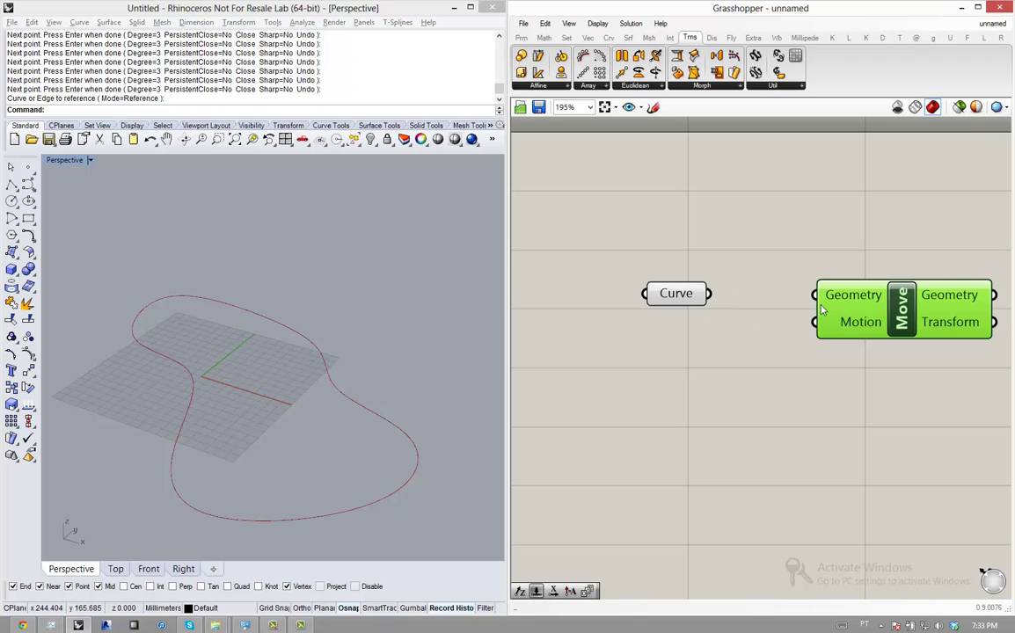
{"action": "scroll", "coordinate": [772, 287], "scroll_direction": "up", "scroll_amount": 2}
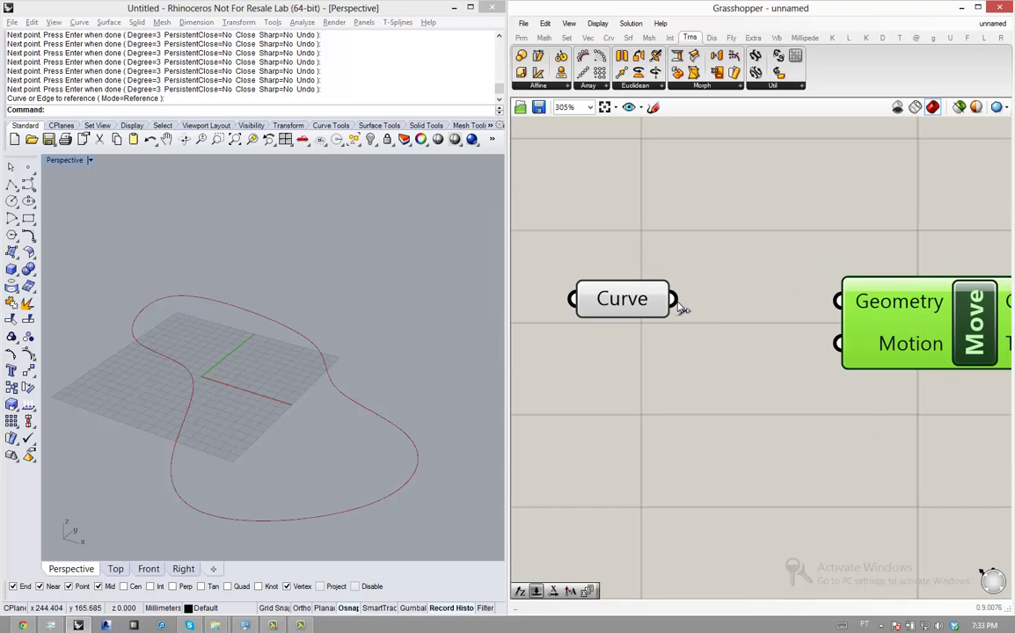
{"action": "left_click_drag", "start_coordinate": [678, 302], "coordinate": [844, 319]}
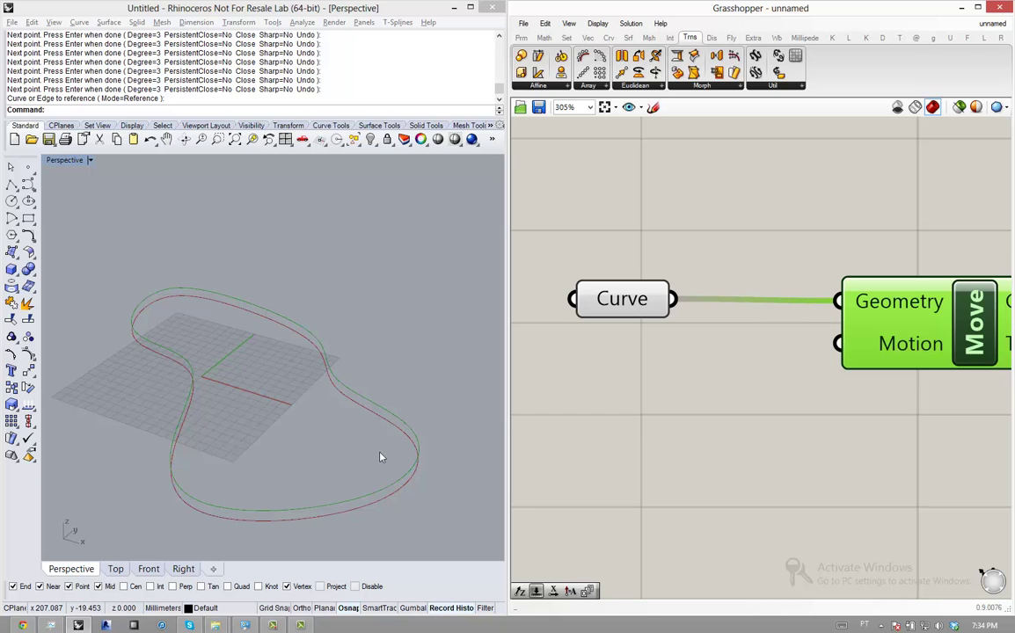
{"action": "right_click_drag", "start_coordinate": [363, 452], "coordinate": [406, 430]}
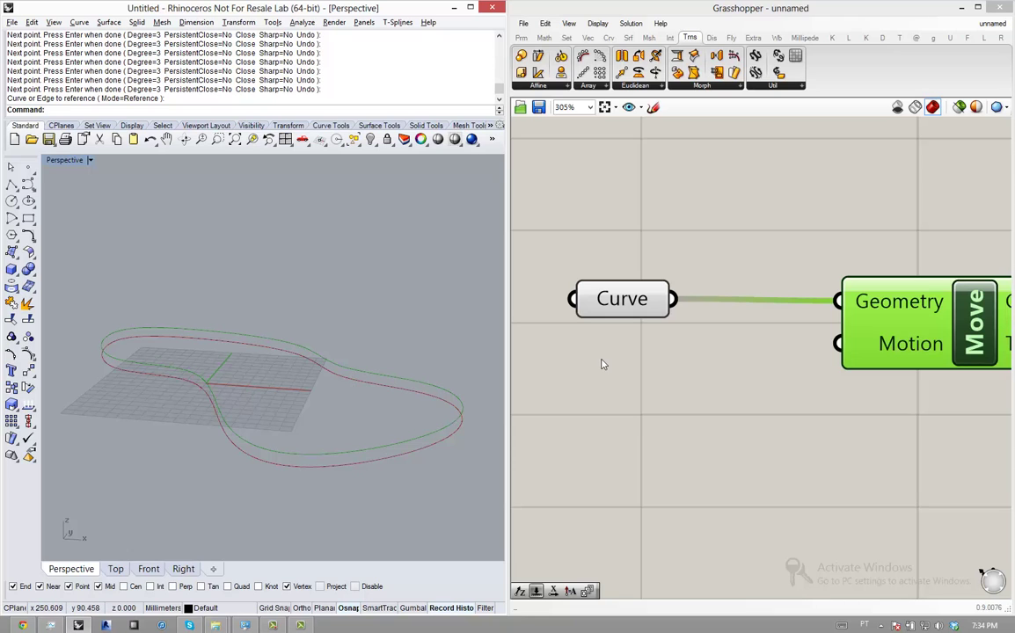
{"action": "right_click_drag", "start_coordinate": [915, 403], "coordinate": [733, 403]}
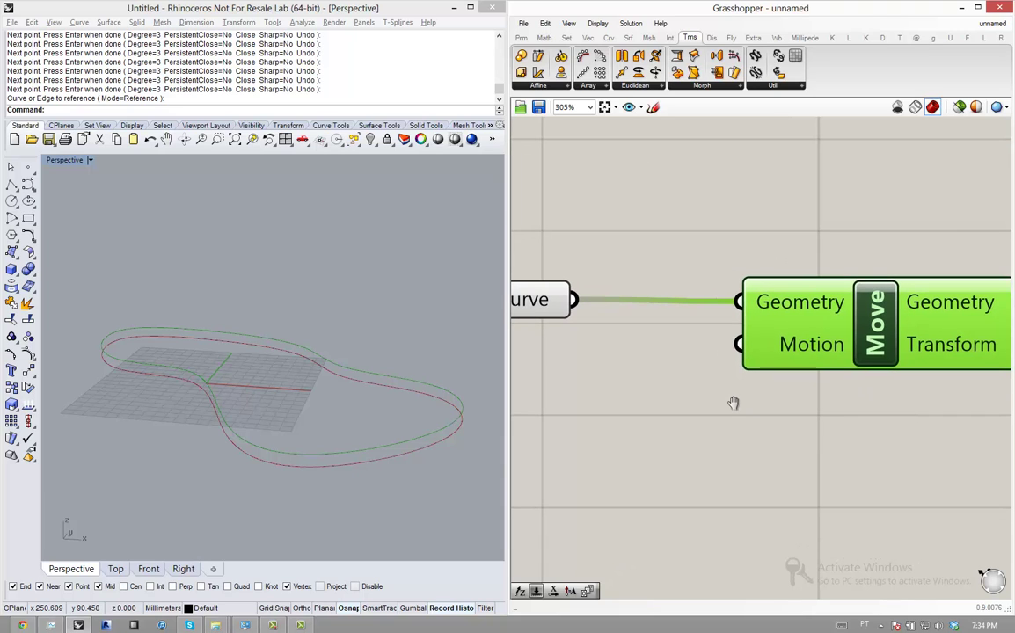
{"action": "right_click_drag", "start_coordinate": [360, 457], "coordinate": [341, 409]}
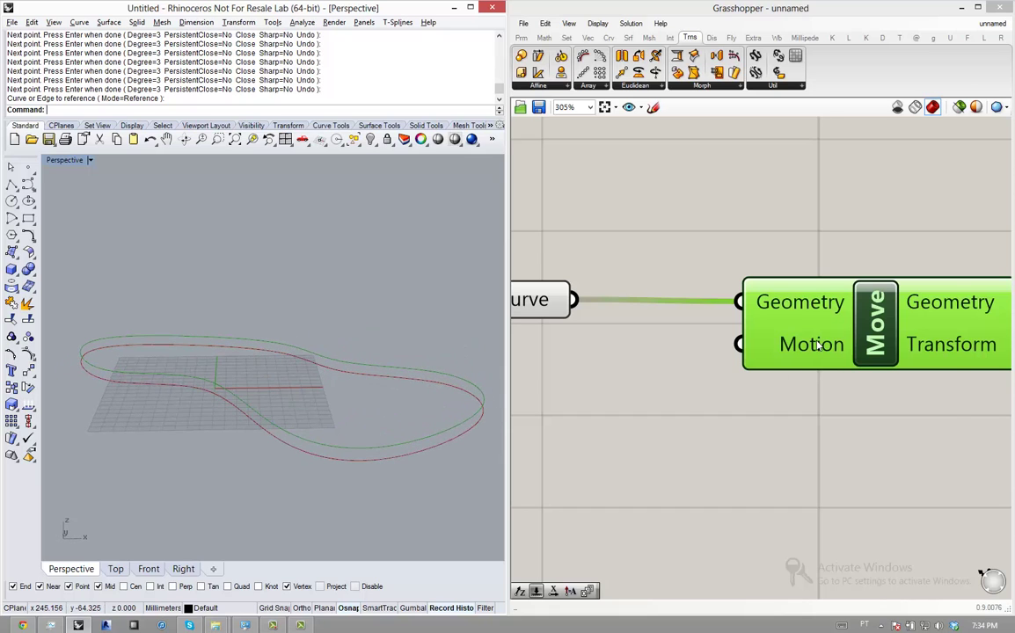
- Place a Number Slider below the Curve parameter, clear of the Move component, and set it to 1.000
{"action": "mouse_move", "coordinate": [818, 347]}
{"action": "left_click_drag", "start_coordinate": [871, 333], "coordinate": [908, 327]}
{"action": "scroll", "coordinate": [910, 326], "scroll_direction": "down", "scroll_amount": 2}
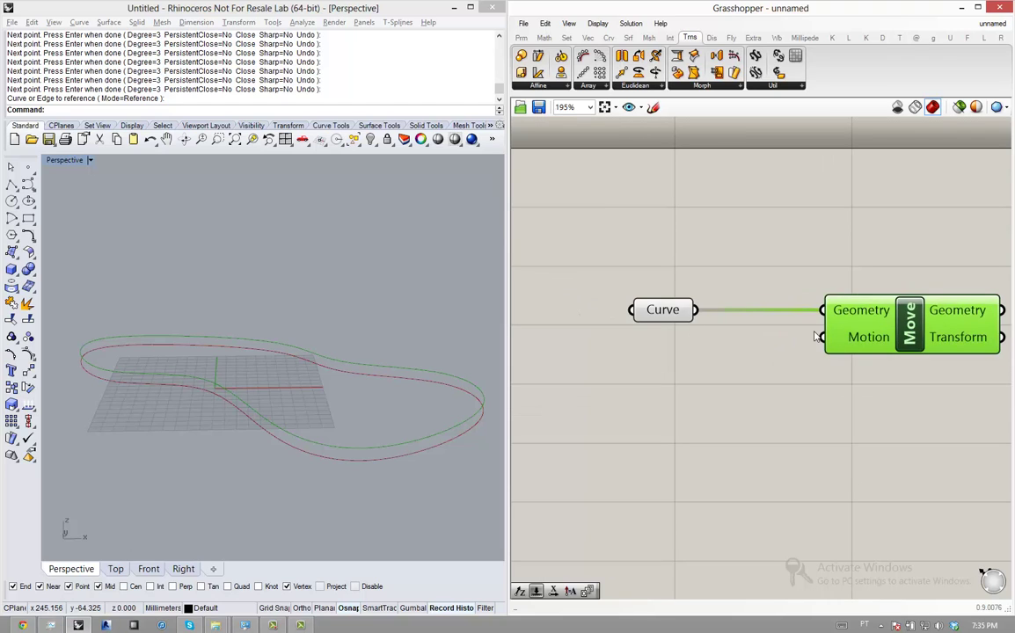
{"action": "left_click", "coordinate": [521, 38]}
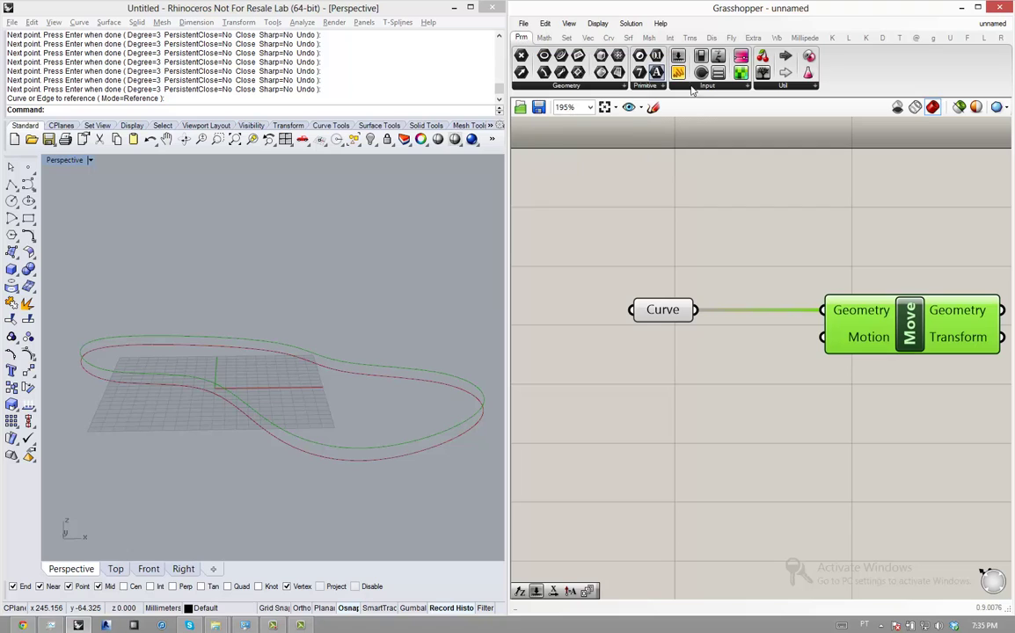
{"action": "left_click", "coordinate": [727, 89]}
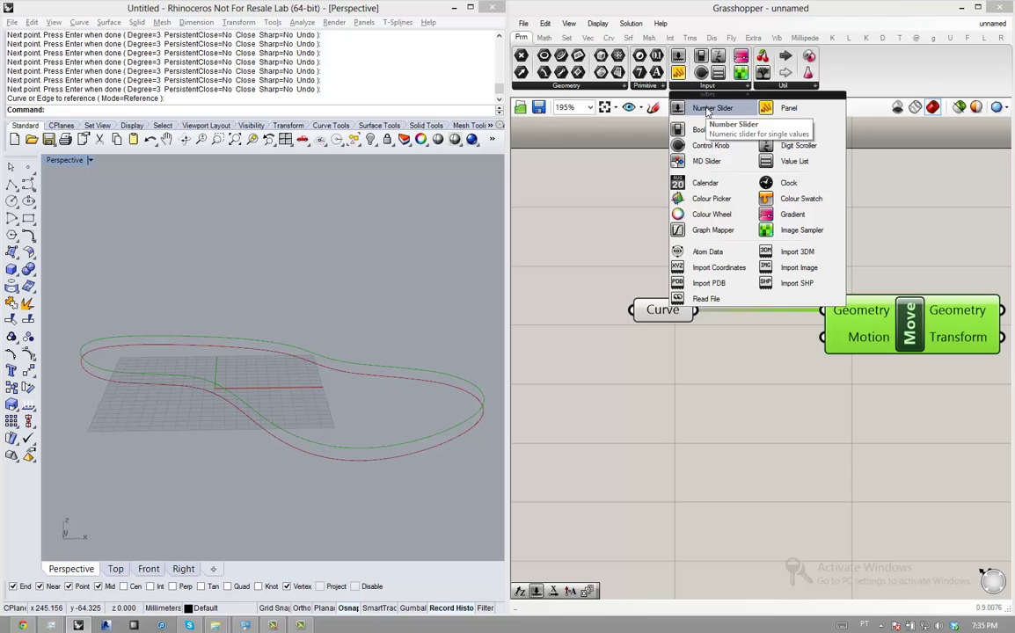
{"action": "left_click", "coordinate": [708, 109]}
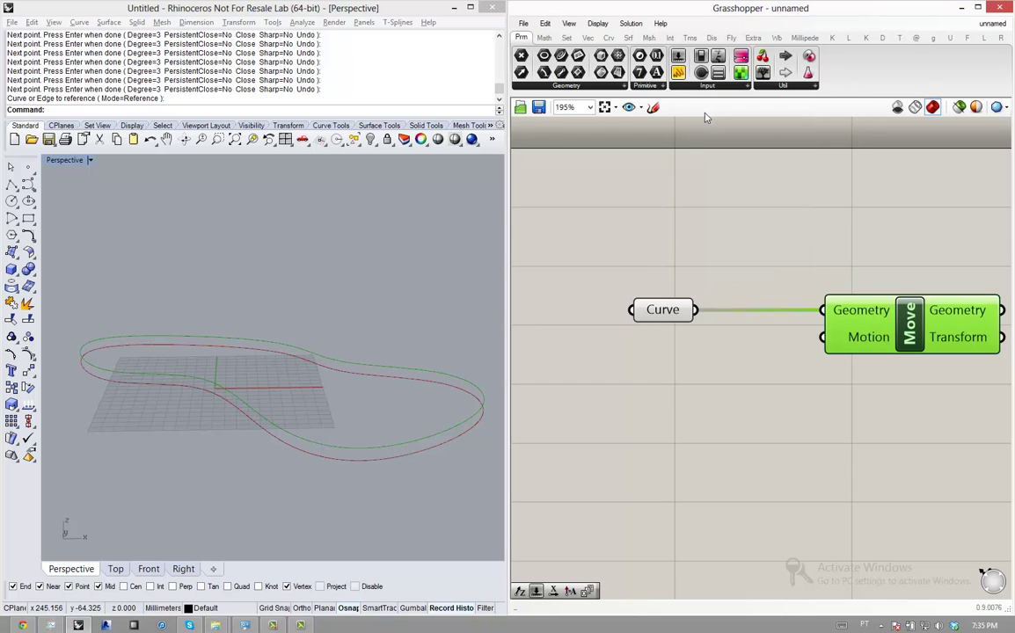
{"action": "left_click", "coordinate": [648, 370]}
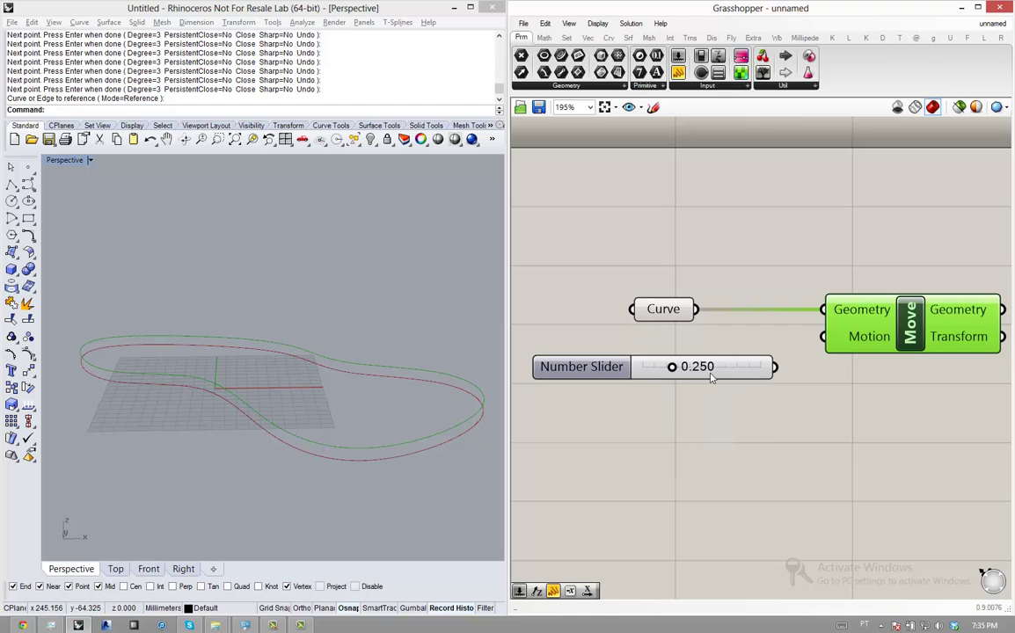
{"action": "left_click_drag", "start_coordinate": [649, 371], "coordinate": [649, 359]}
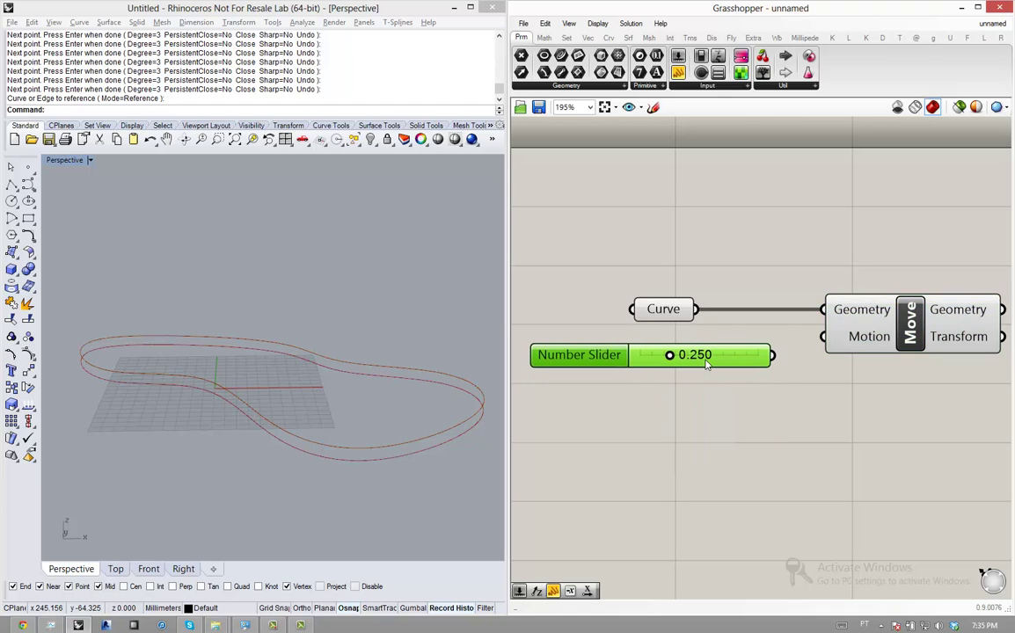
{"action": "left_click_drag", "start_coordinate": [679, 352], "coordinate": [774, 356]}
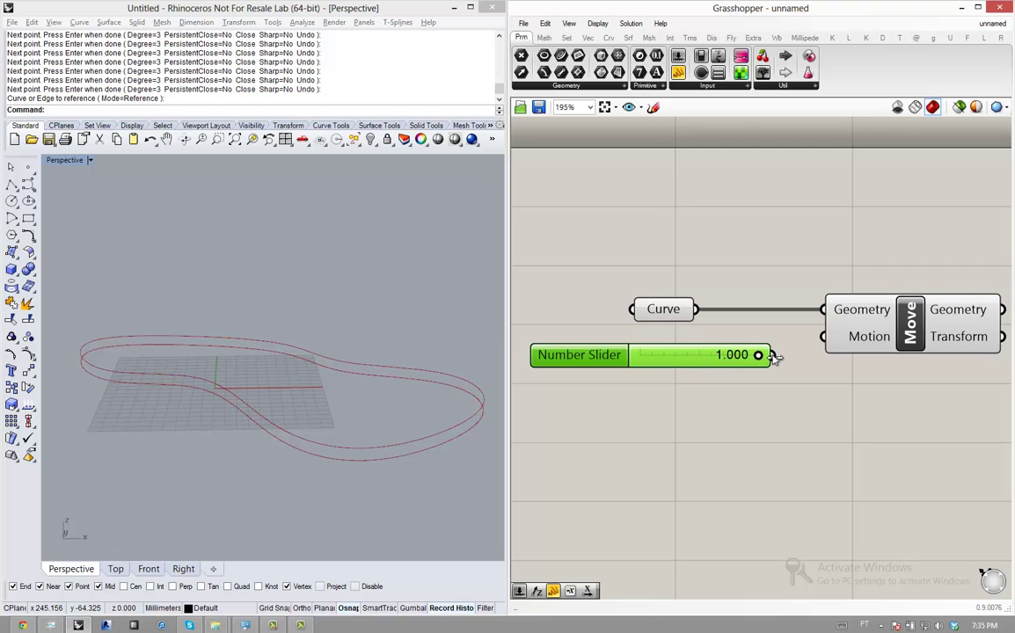
{"action": "left_click_drag", "start_coordinate": [711, 364], "coordinate": [701, 361]}
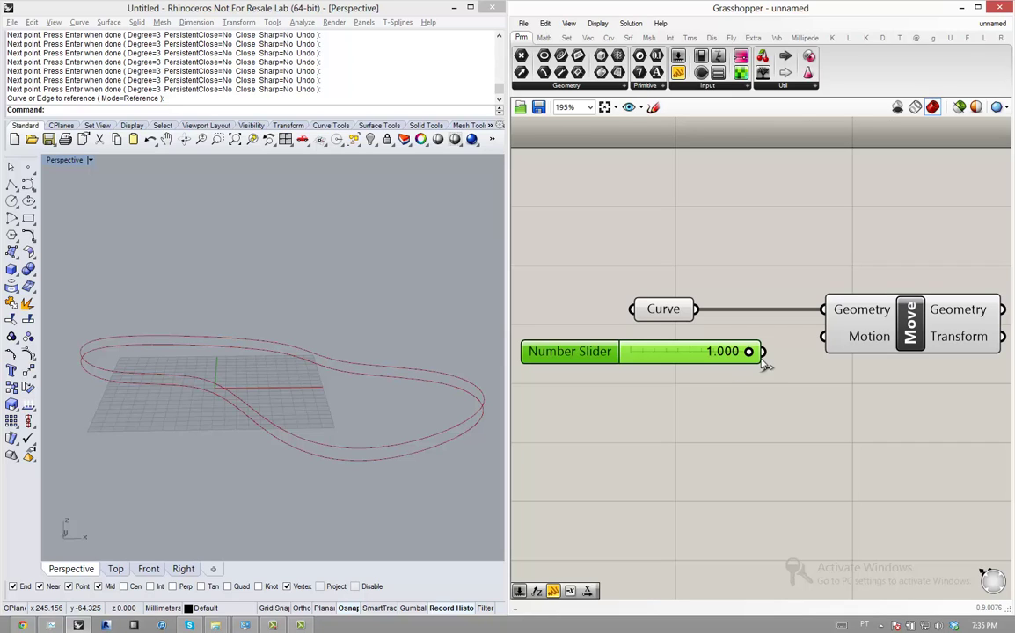
- Try to feed the Number Slider directly into the Move component's Motion input and check the component's status message
{"action": "left_click_drag", "start_coordinate": [764, 355], "coordinate": [824, 338]}
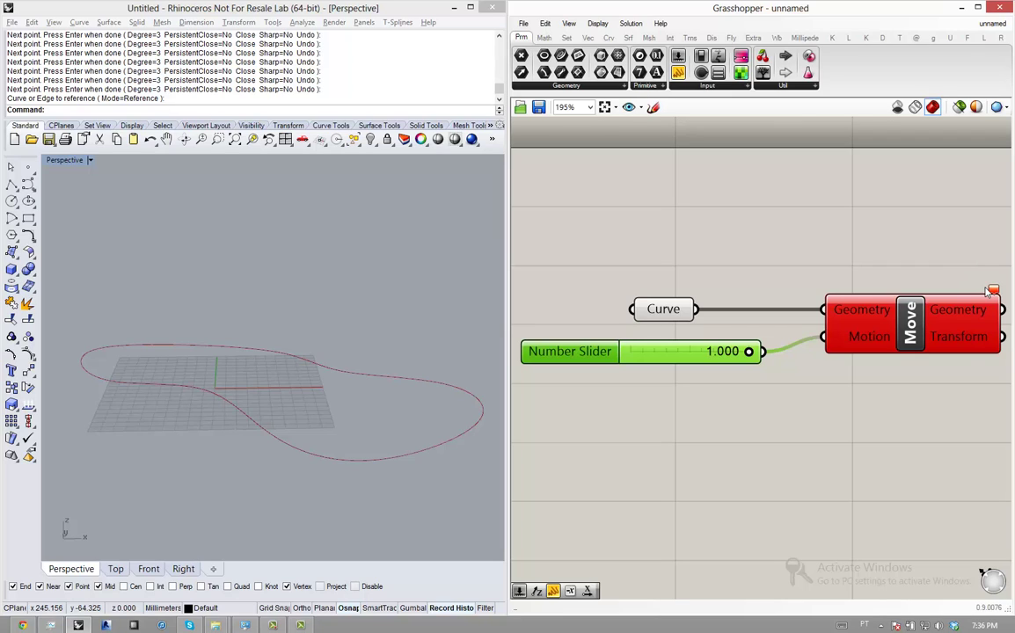
{"action": "mouse_move", "coordinate": [992, 292]}
{"action": "scroll", "coordinate": [678, 385], "scroll_direction": "down", "scroll_amount": 2}
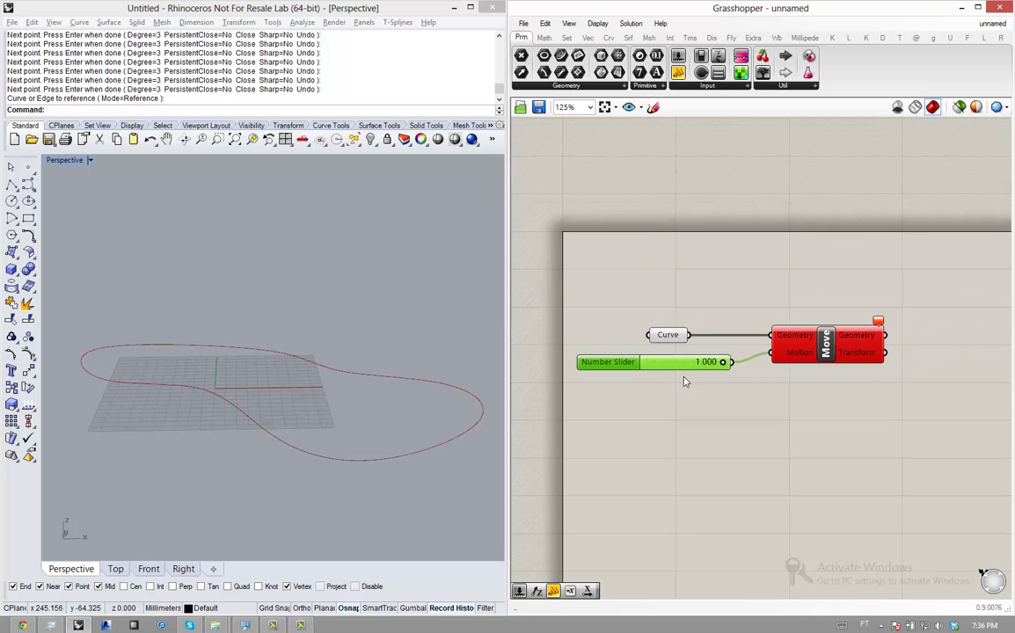
- Spread the Number Slider and Move component apart and place a Unit Z vector component between them, slightly below
{"action": "left_click_drag", "start_coordinate": [822, 350], "coordinate": [888, 352]}
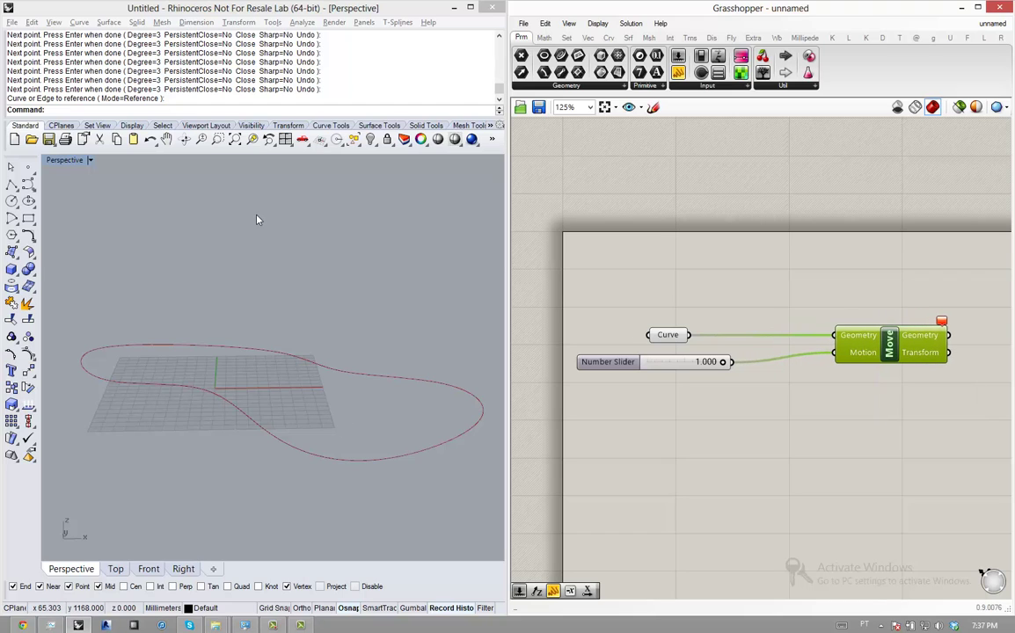
{"action": "left_click_drag", "start_coordinate": [616, 362], "coordinate": [602, 366]}
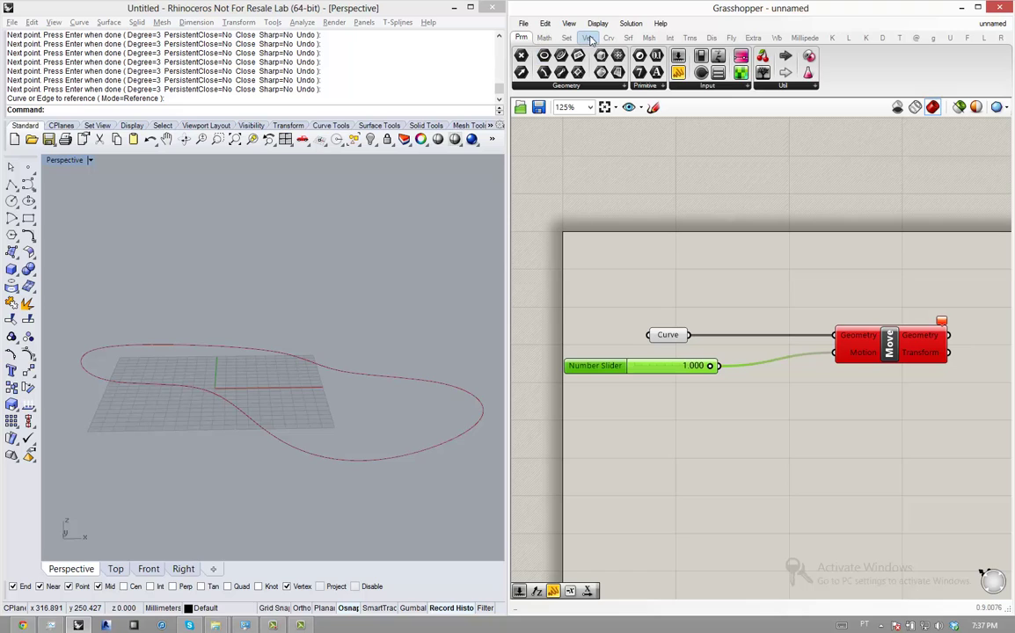
{"action": "mouse_move", "coordinate": [590, 40]}
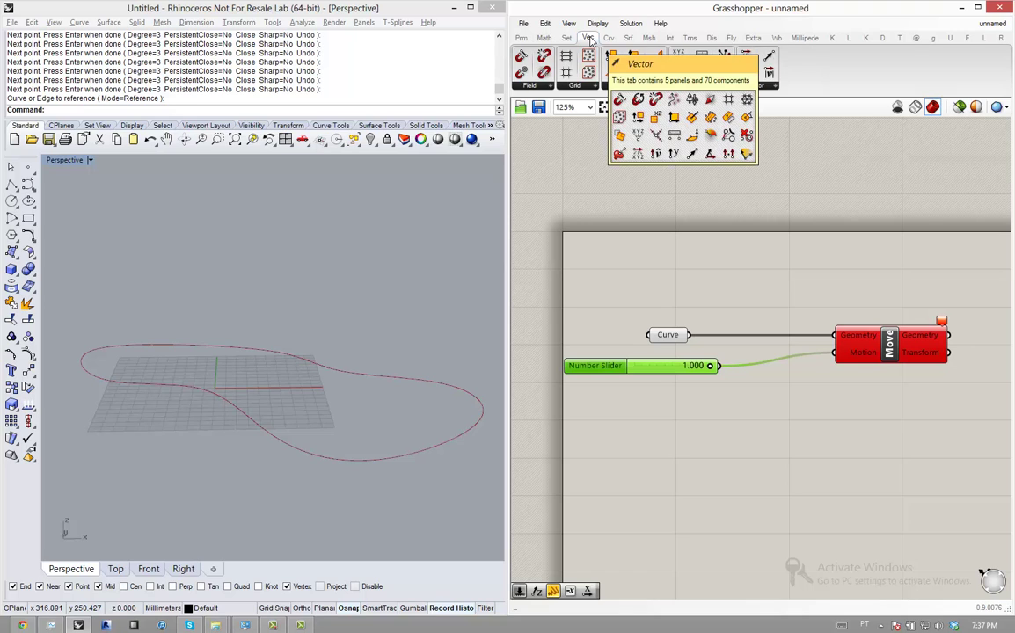
{"action": "left_click", "coordinate": [589, 39]}
{"action": "left_click", "coordinate": [753, 86]}
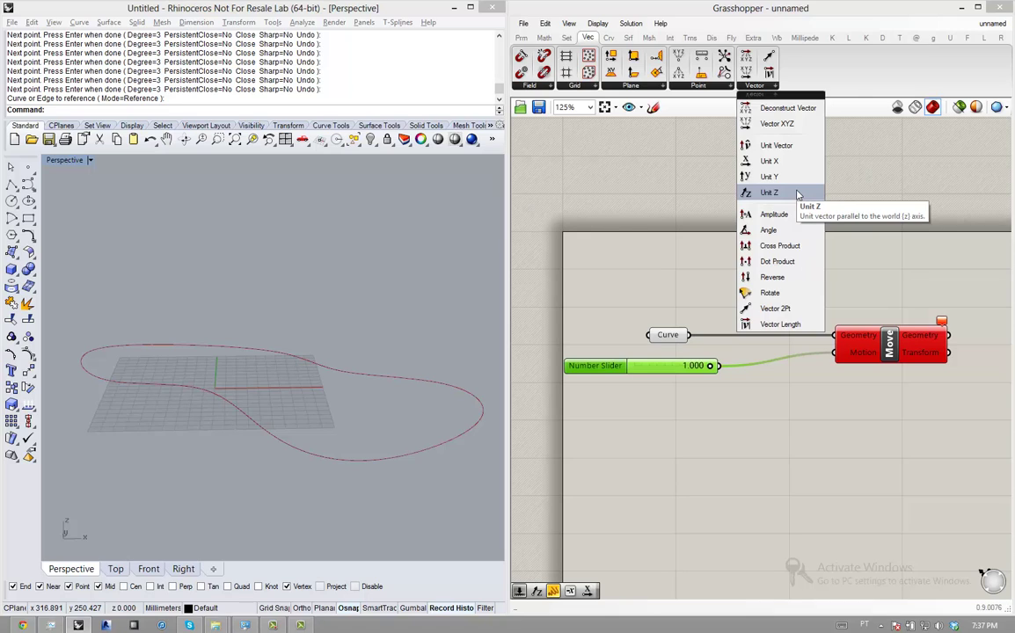
{"action": "left_click_drag", "start_coordinate": [798, 195], "coordinate": [795, 400]}
{"action": "left_click_drag", "start_coordinate": [880, 351], "coordinate": [934, 345]}
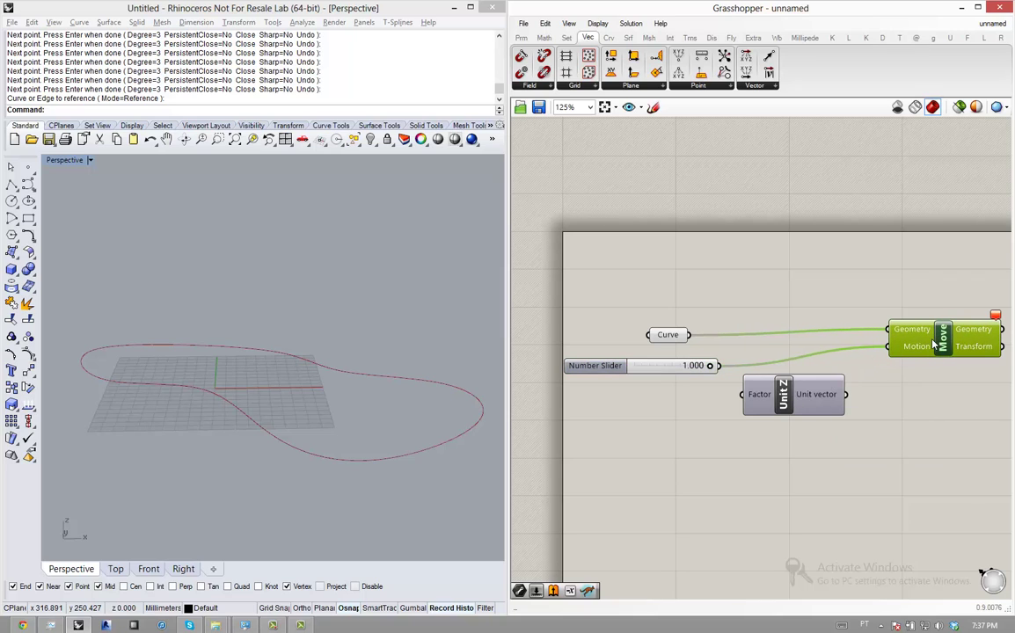
{"action": "left_click_drag", "start_coordinate": [784, 399], "coordinate": [794, 401]}
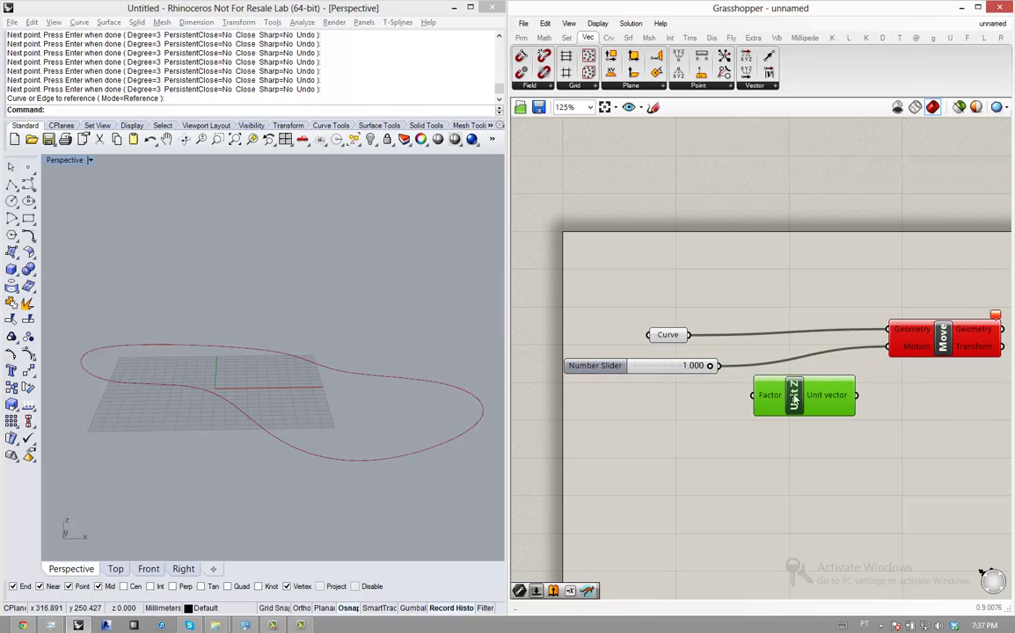
- Wire the Number Slider's output into the Unit Z component's Factor input and shift Unit Z slightly away from the slider
{"action": "scroll", "coordinate": [810, 405], "scroll_direction": "up", "scroll_amount": 5}
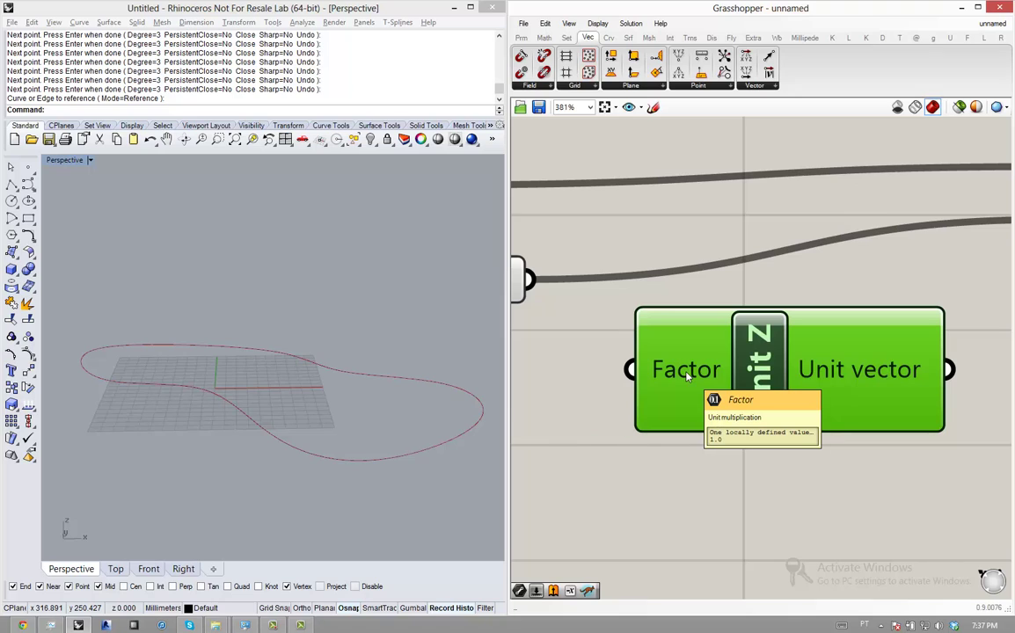
{"action": "left_click", "coordinate": [667, 451]}
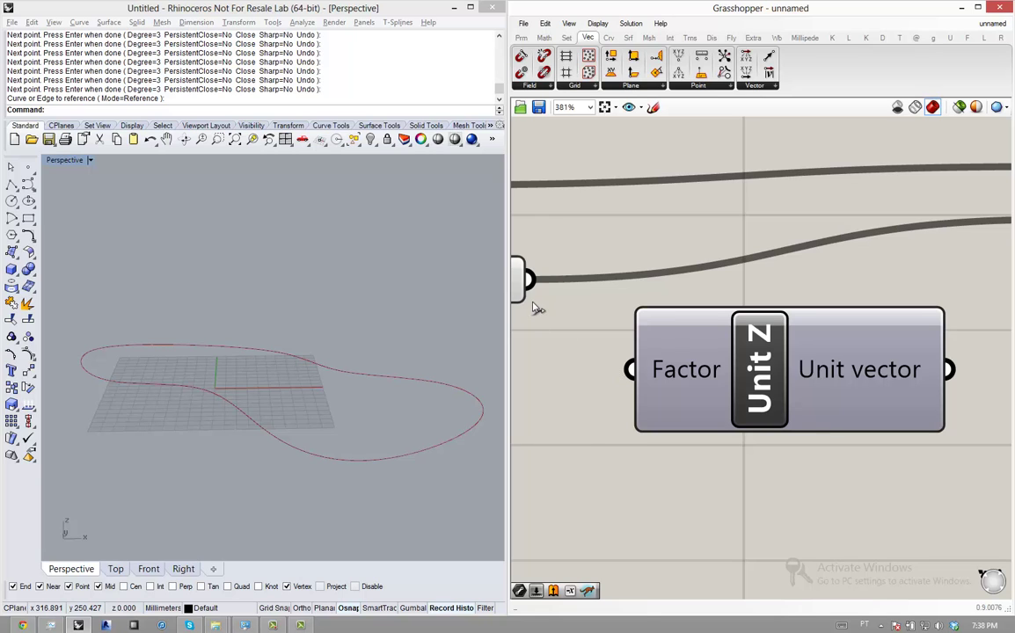
{"action": "scroll", "coordinate": [535, 308], "scroll_direction": "down", "scroll_amount": 5}
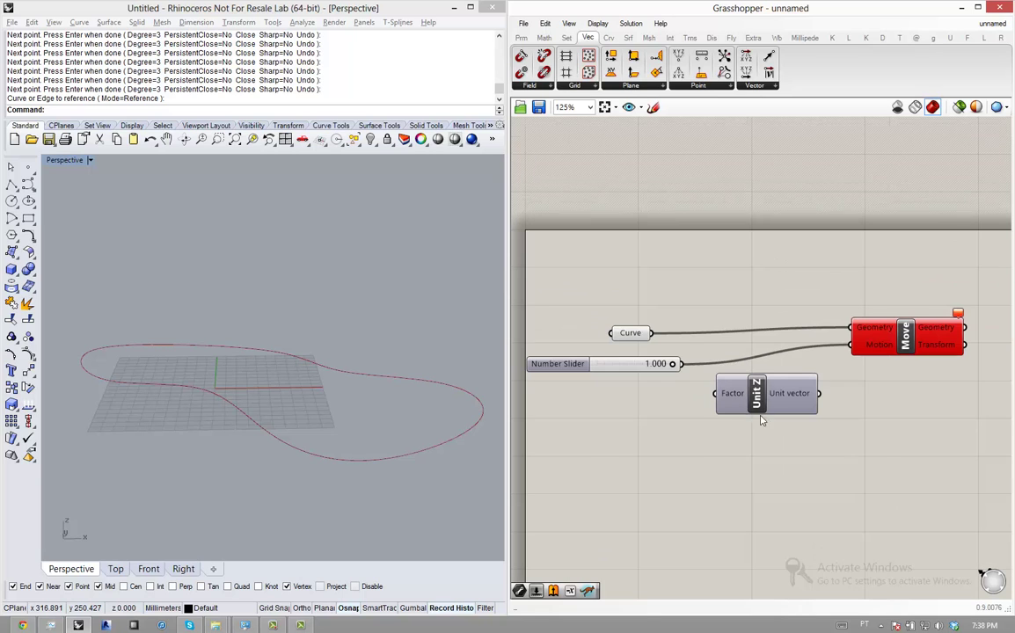
{"action": "scroll", "coordinate": [512, 375], "scroll_direction": "up", "scroll_amount": 1}
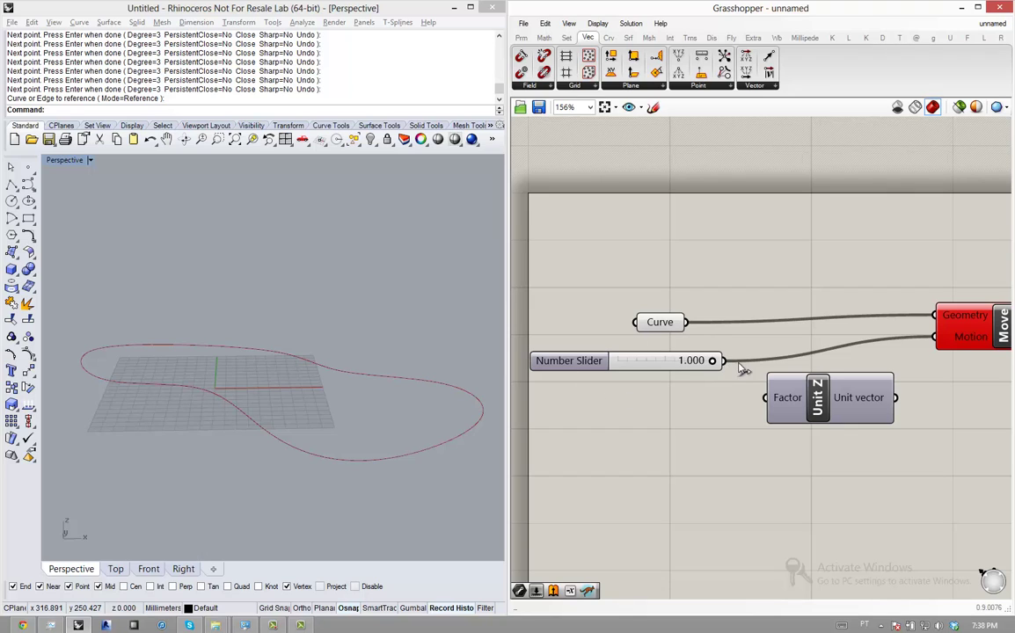
{"action": "left_click_drag", "start_coordinate": [723, 361], "coordinate": [764, 398]}
{"action": "scroll", "coordinate": [758, 401], "scroll_direction": "down", "scroll_amount": 1}
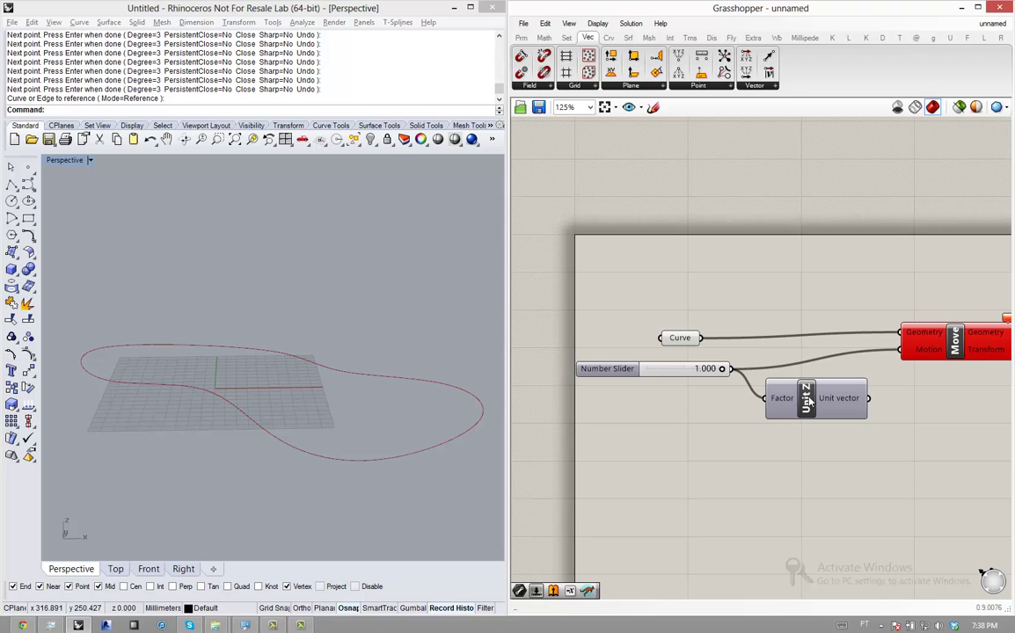
{"action": "left_click_drag", "start_coordinate": [817, 406], "coordinate": [831, 410]}
{"action": "scroll", "coordinate": [830, 410], "scroll_direction": "up", "scroll_amount": 1}
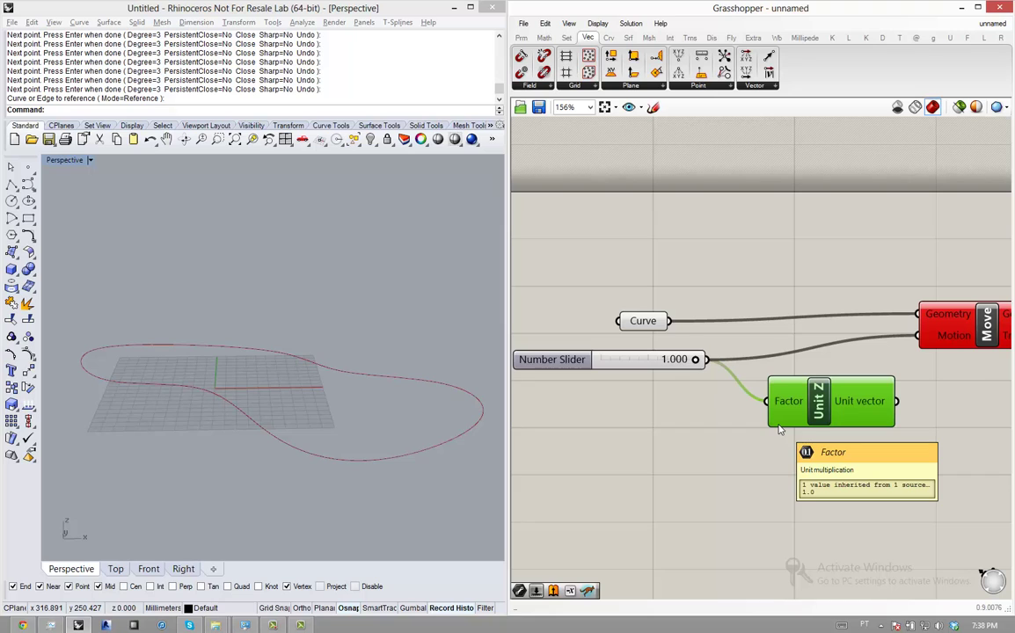
- Wire Unit Z's Unit vector output into the Move component's Motion input, replacing the direct slider connection, and clear the selection
{"action": "right_click_drag", "start_coordinate": [836, 374], "coordinate": [747, 381]}
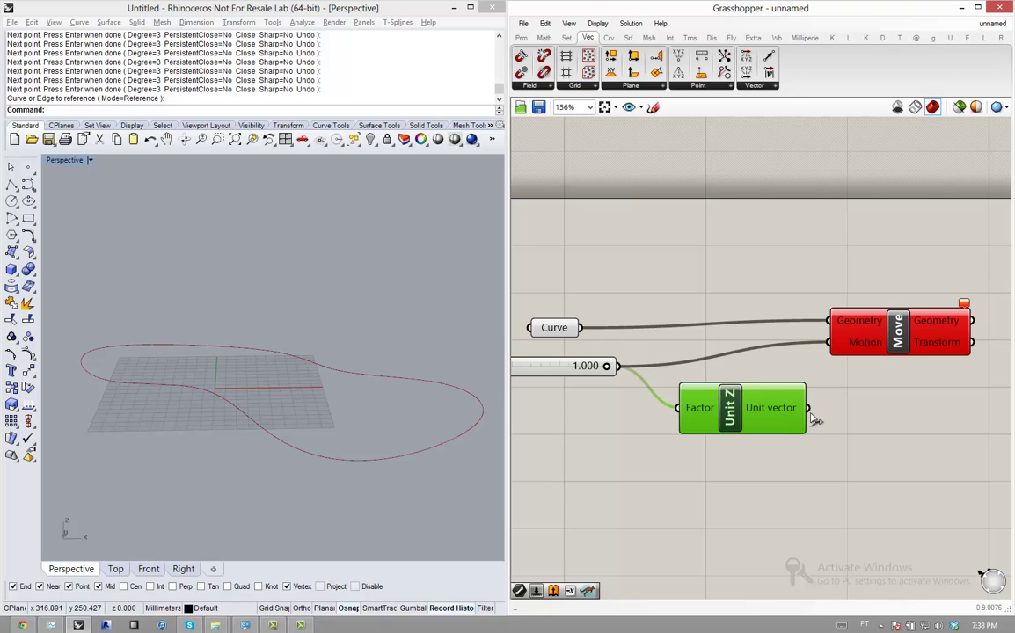
{"action": "left_click_drag", "start_coordinate": [807, 409], "coordinate": [831, 344]}
{"action": "left_click_drag", "start_coordinate": [808, 408], "coordinate": [830, 344]}
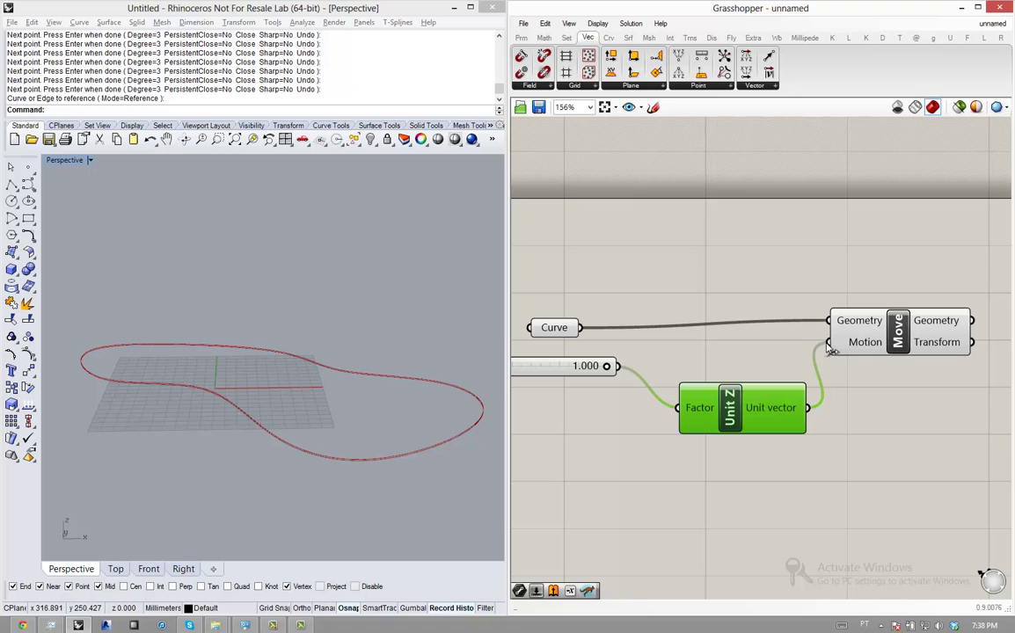
{"action": "left_click", "coordinate": [756, 343]}
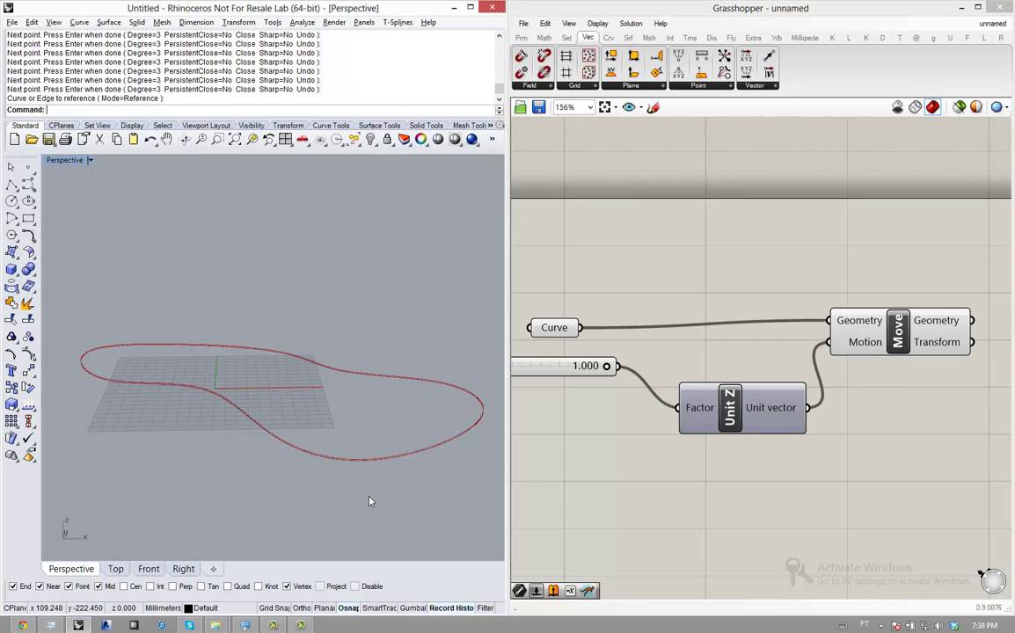
- Inspect the two curves up close in Rhino with the Move component highlighted, and clear the component selection
{"action": "scroll", "coordinate": [385, 467], "scroll_direction": "up", "scroll_amount": 3}
{"action": "scroll", "coordinate": [385, 466], "scroll_direction": "up", "scroll_amount": 2}
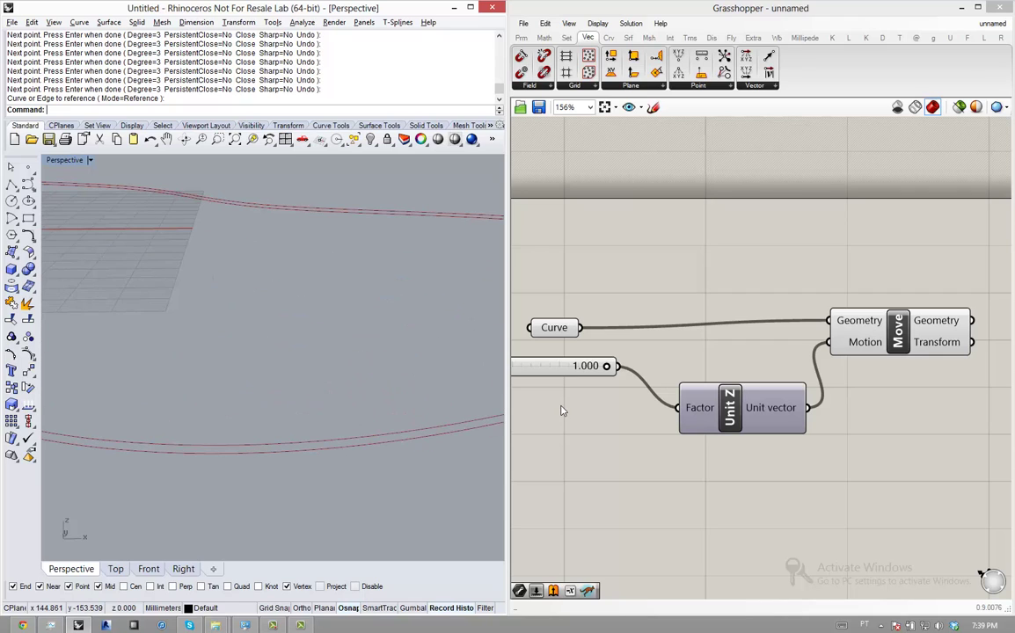
{"action": "left_click", "coordinate": [899, 332]}
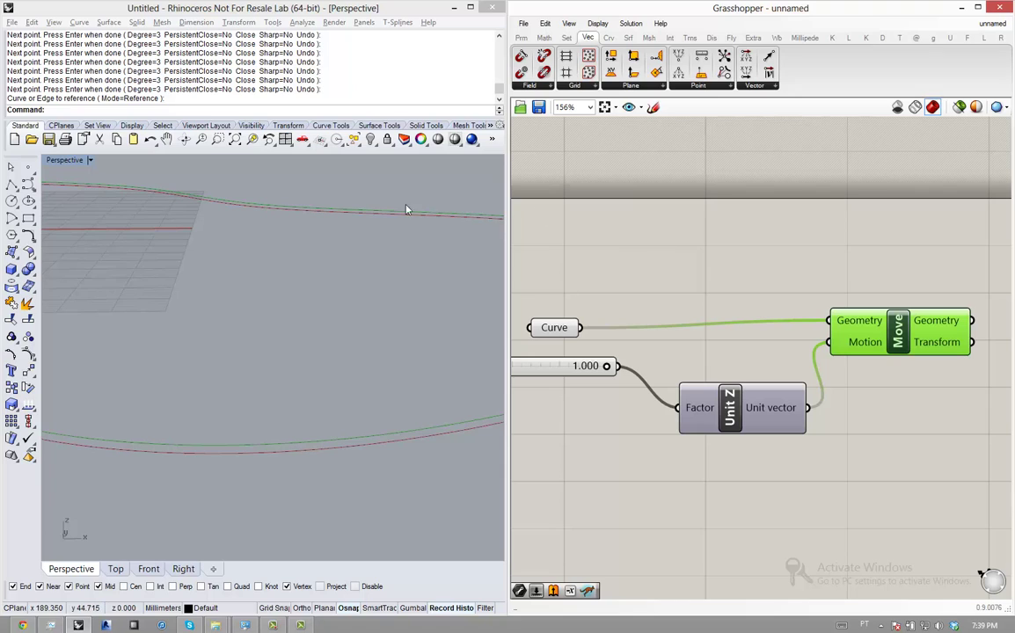
{"action": "left_click", "coordinate": [666, 436]}
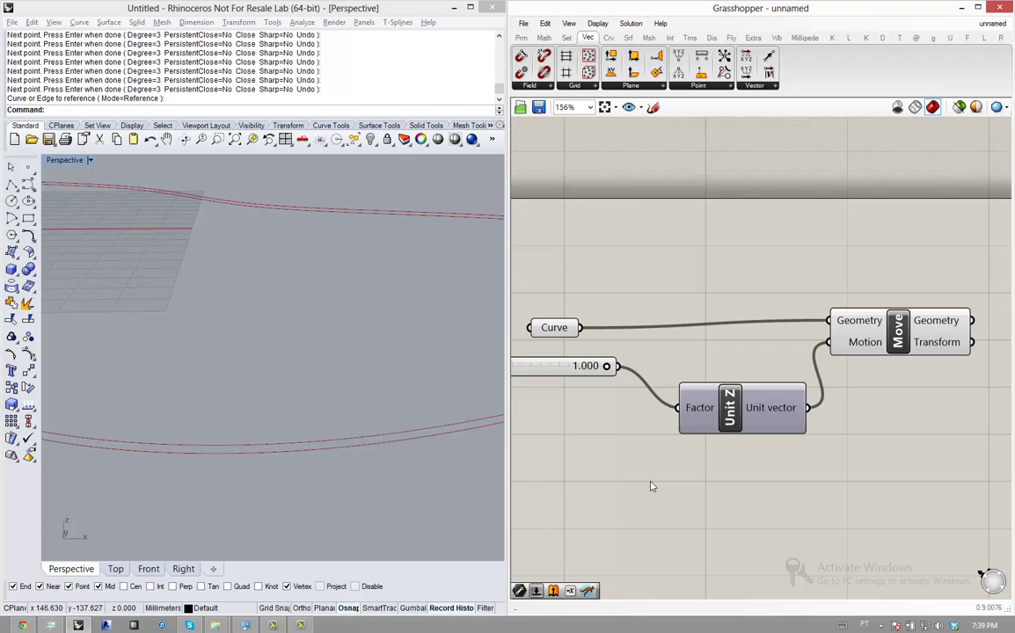
- Shift the Unit Z component slightly up and closer to the slider, and try to raise the slider beyond 1.000
{"action": "left_click_drag", "start_coordinate": [675, 374], "coordinate": [718, 397]}
{"action": "scroll", "coordinate": [759, 418], "scroll_direction": "down", "scroll_amount": 2}
{"action": "scroll", "coordinate": [622, 395], "scroll_direction": "up", "scroll_amount": 2}
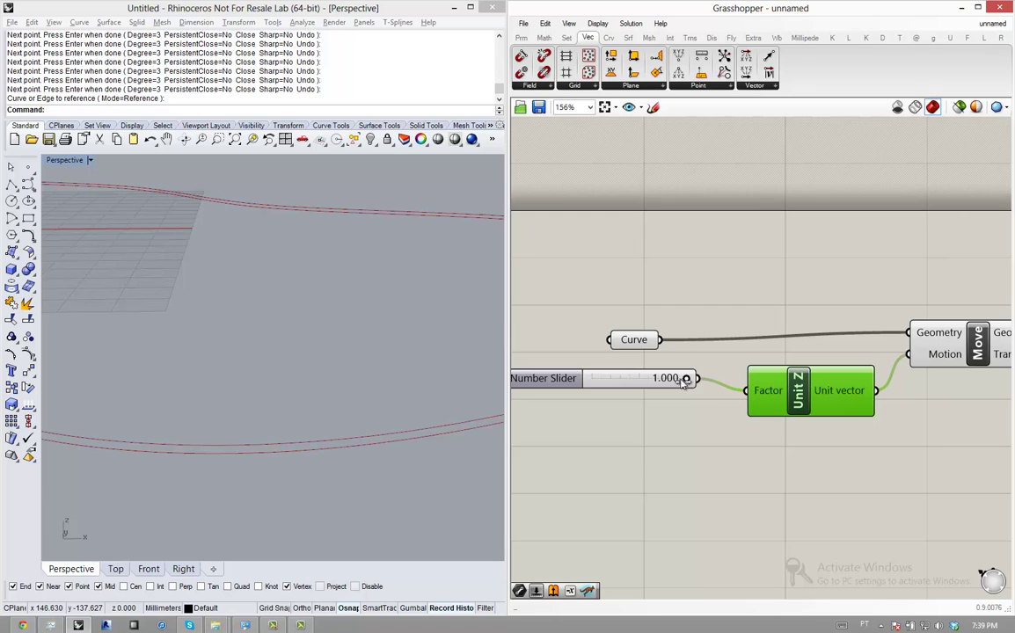
{"action": "left_click_drag", "start_coordinate": [686, 378], "coordinate": [708, 388]}
{"action": "left_click", "coordinate": [381, 401]}
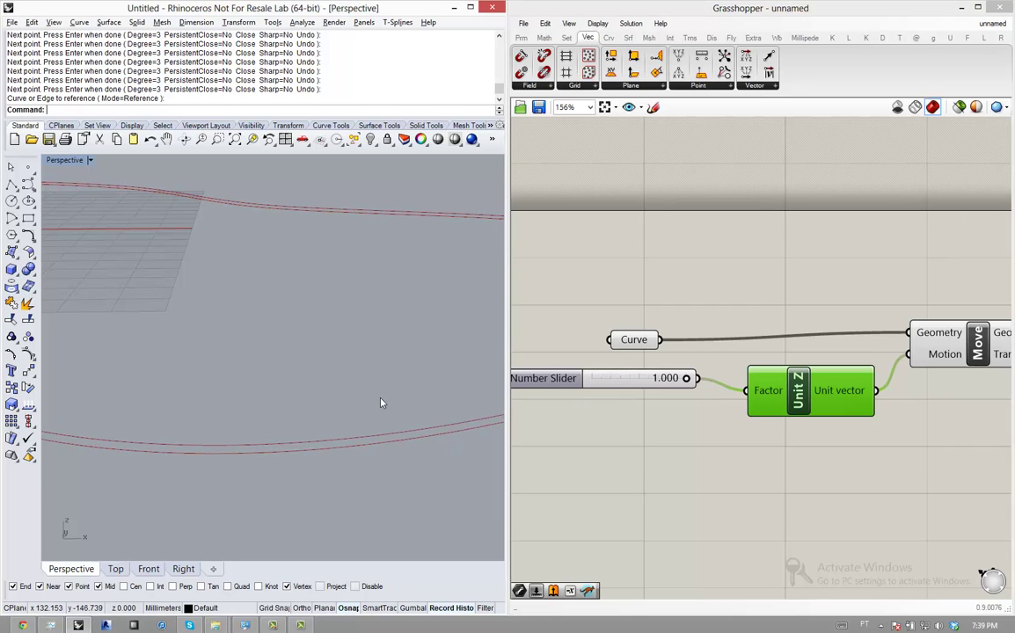
{"action": "scroll", "coordinate": [381, 401], "scroll_direction": "down", "scroll_amount": 4}
{"action": "left_click", "coordinate": [755, 408]}
- Open the Number Slider's edit settings and rename the slider PÉ DIREITO
{"action": "scroll", "coordinate": [616, 391], "scroll_direction": "up", "scroll_amount": 2}
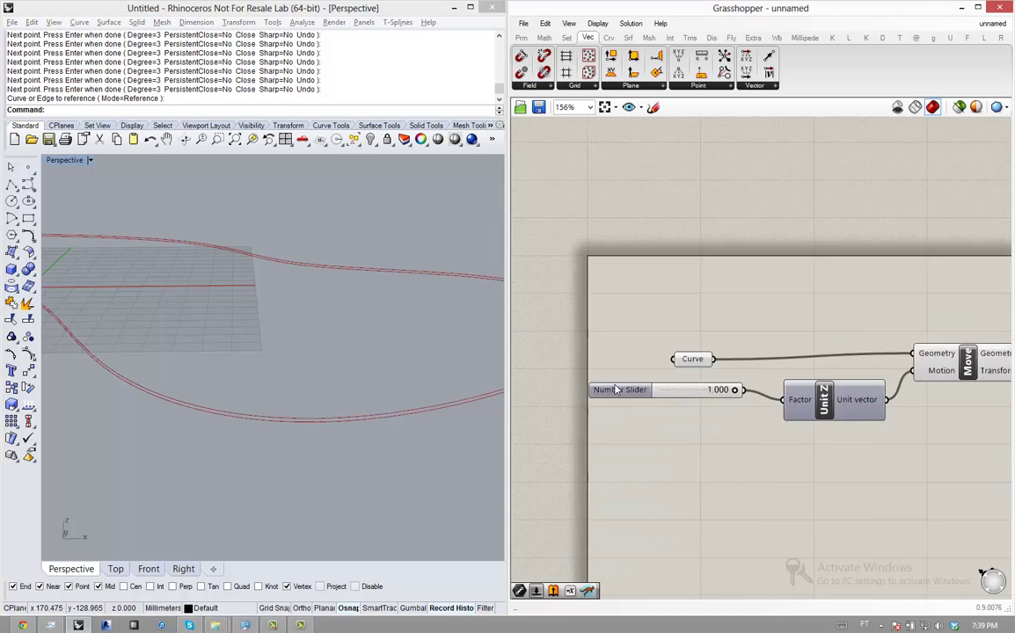
{"action": "scroll", "coordinate": [616, 391], "scroll_direction": "up", "scroll_amount": 2}
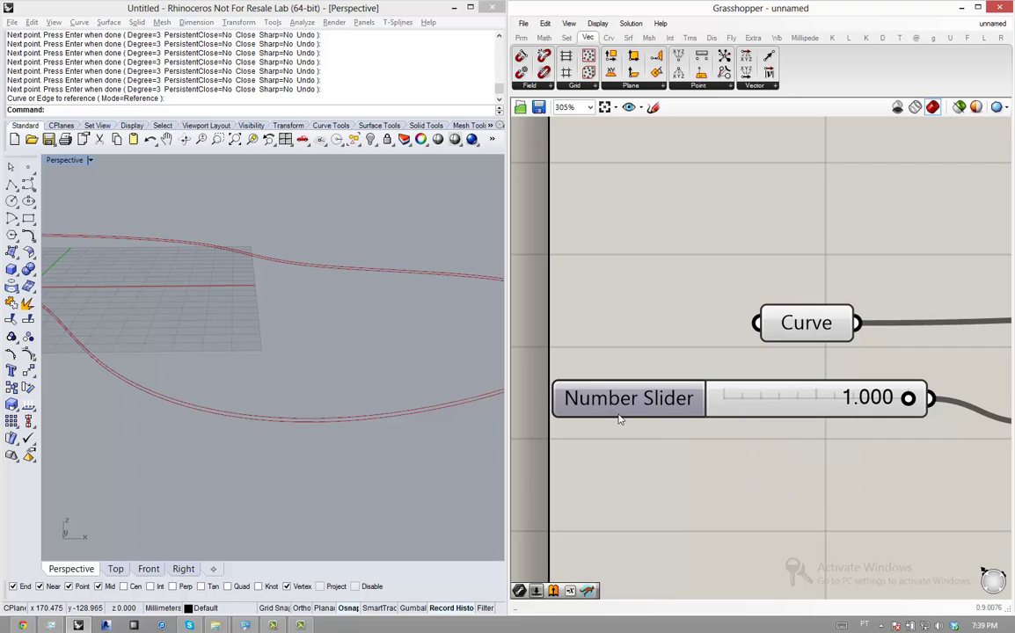
{"action": "right_click", "coordinate": [747, 408]}
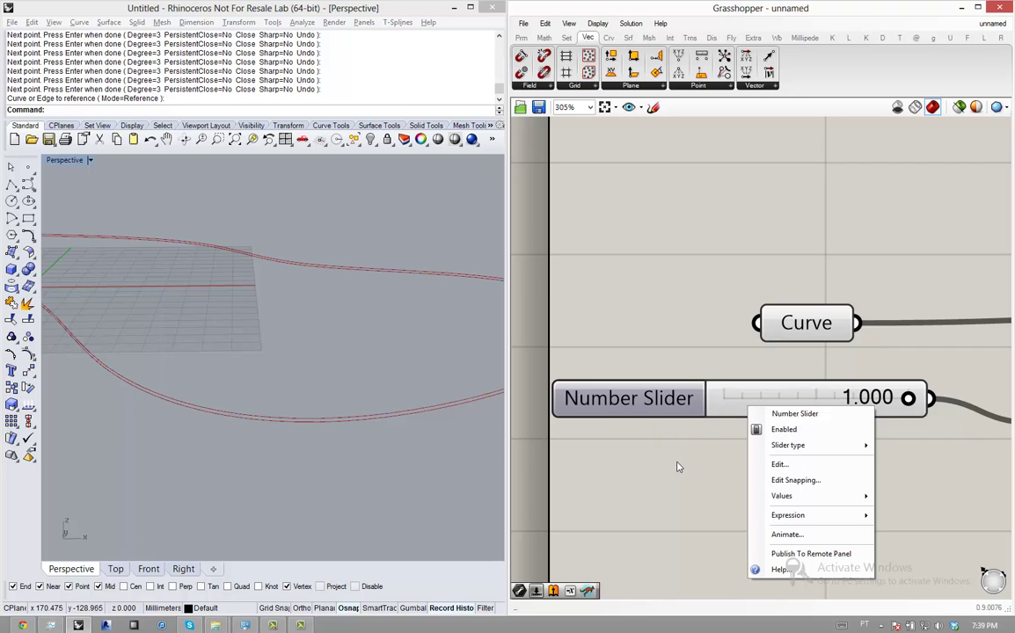
{"action": "left_click", "coordinate": [780, 466]}
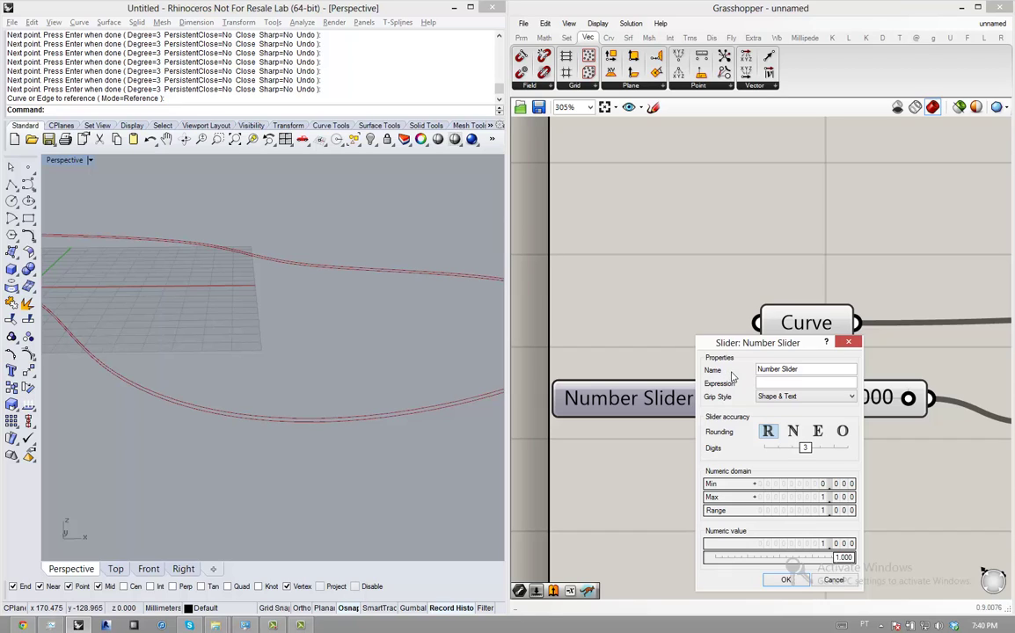
{"action": "double_click", "coordinate": [787, 369]}
{"action": "left_click_drag", "start_coordinate": [755, 370], "coordinate": [680, 379]}
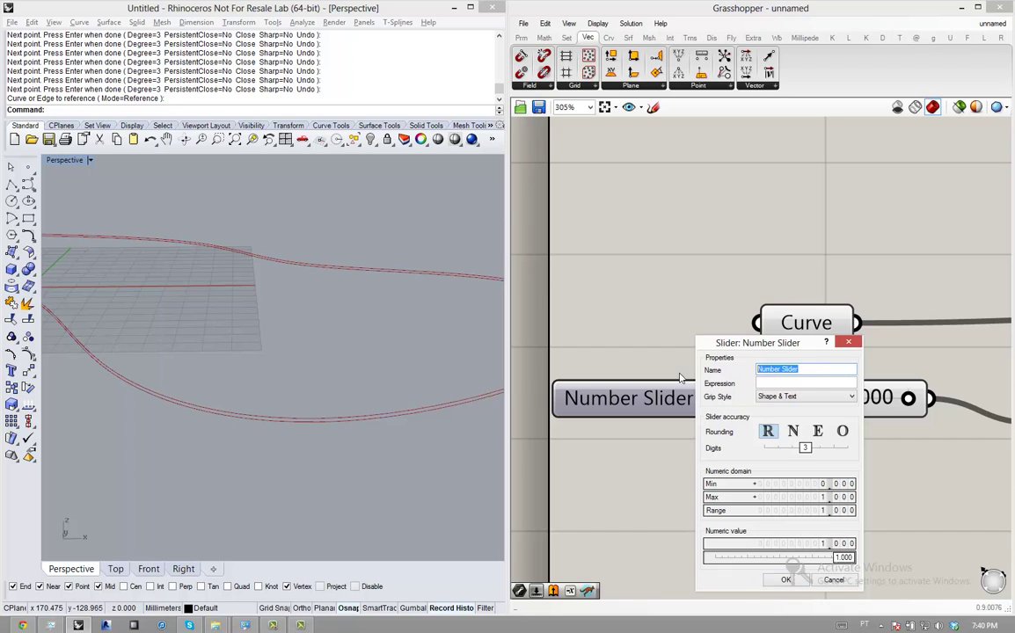
{"action": "type", "text": "P"}
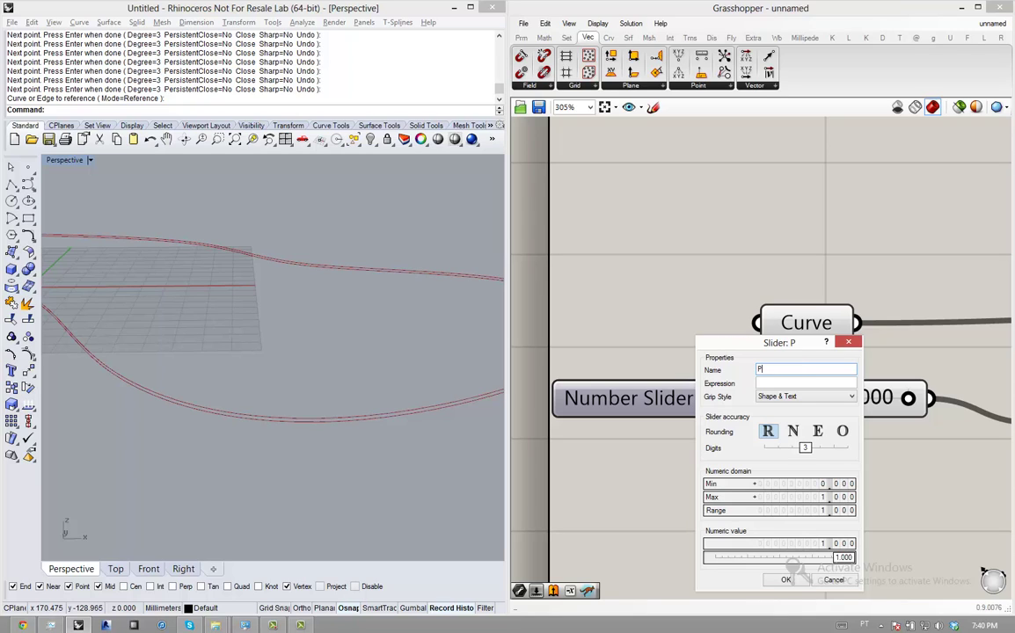
{"action": "type", "text": "É DIREITO"}
- Set the slider's accuracy to 2 digits, trying N rounding and returning to R rounding
{"action": "mouse_move", "coordinate": [804, 448]}
{"action": "left_mouse_down"}
{"action": "mouse_move", "coordinate": [779, 457]}
{"action": "mouse_move", "coordinate": [831, 453]}
{"action": "mouse_move", "coordinate": [791, 450]}
{"action": "left_mouse_up"}
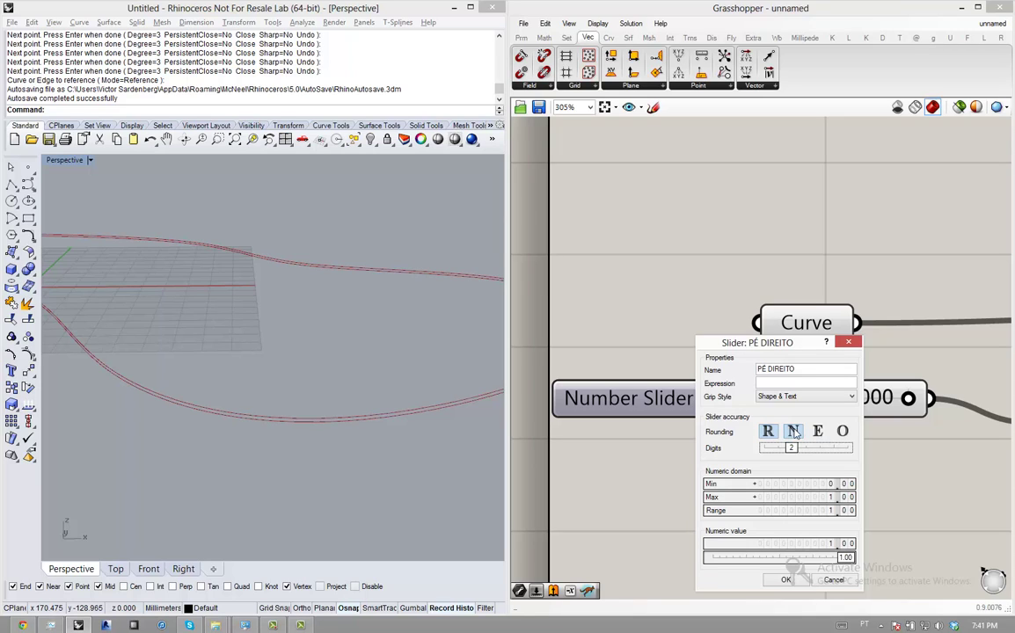
{"action": "left_click", "coordinate": [794, 432]}
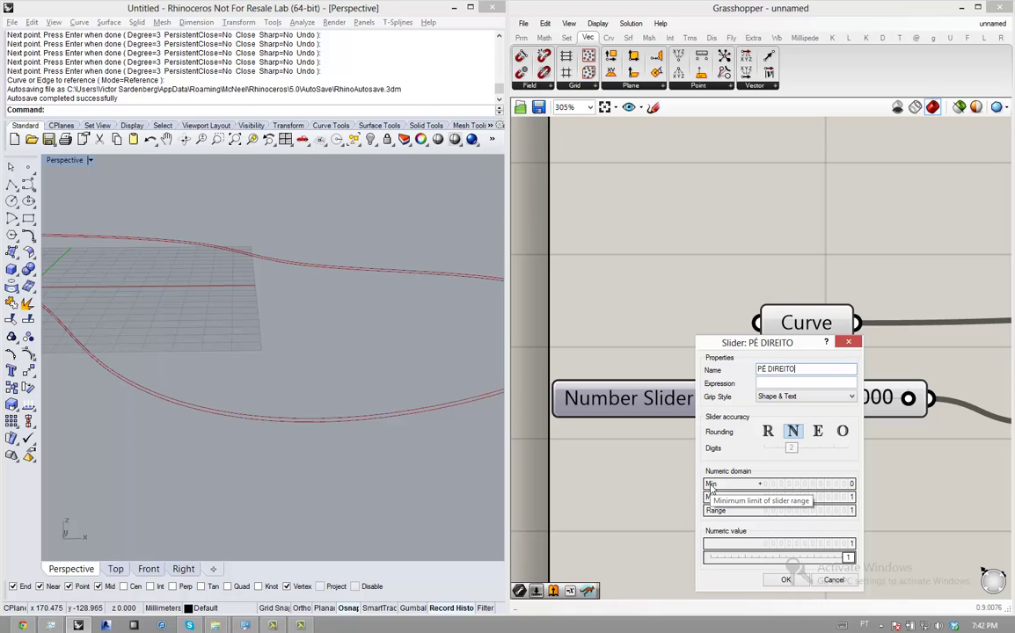
{"action": "left_click", "coordinate": [768, 432]}
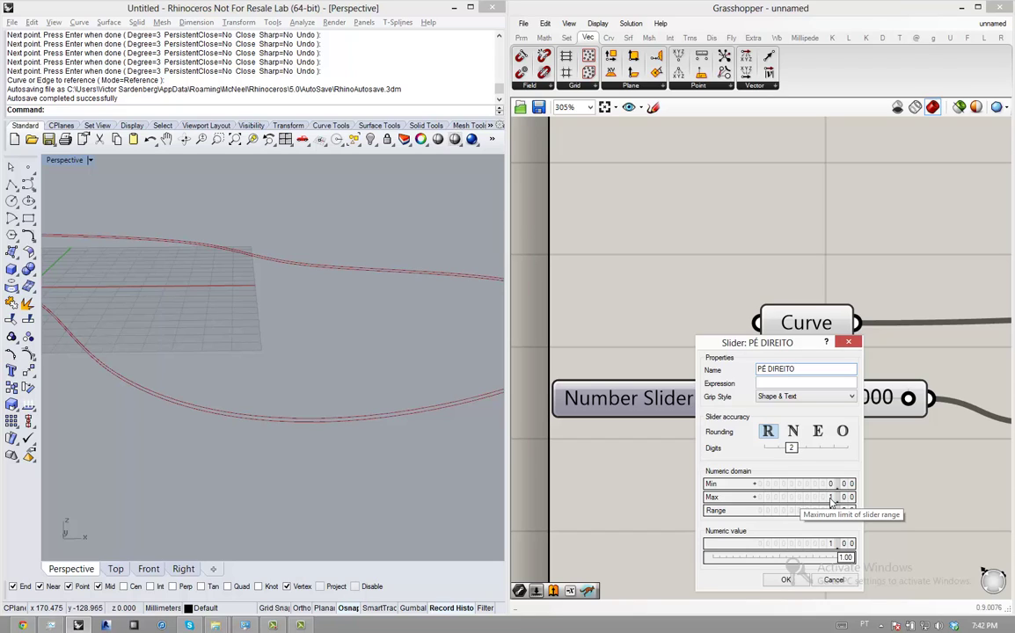
- Set the maximum of the slider's numeric domain to 5
{"action": "left_click_drag", "start_coordinate": [832, 494], "coordinate": [834, 477]}
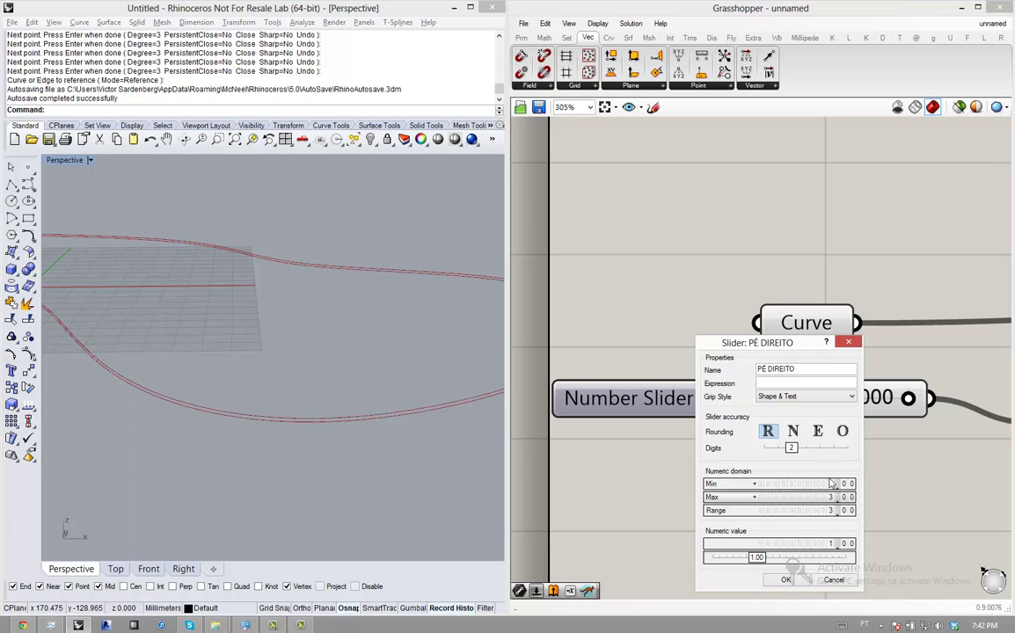
{"action": "double_click", "coordinate": [821, 498]}
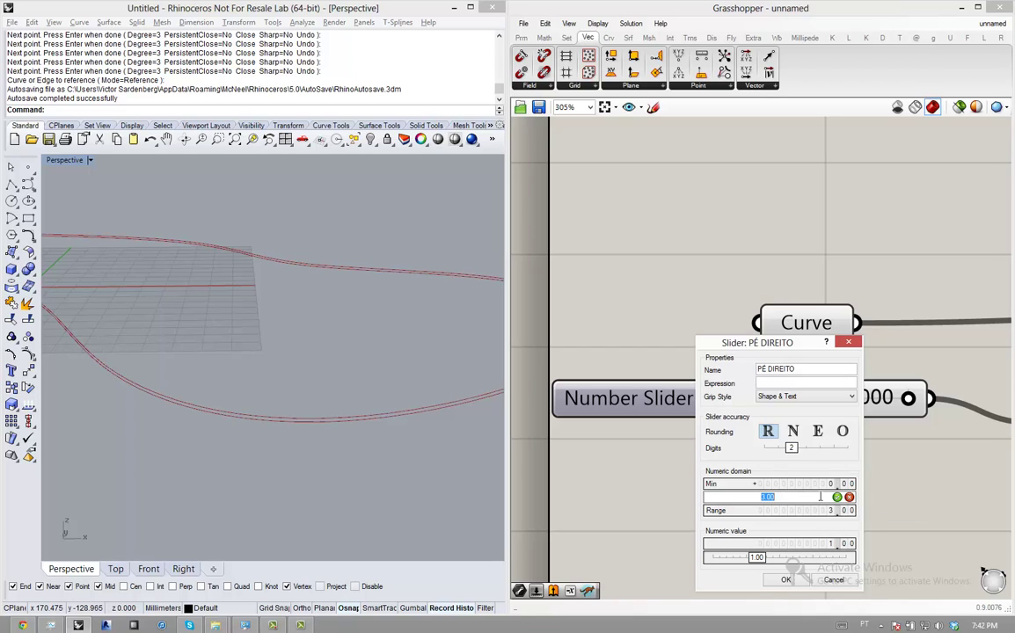
{"action": "type", "text": "5"}
{"action": "left_click", "coordinate": [837, 498]}
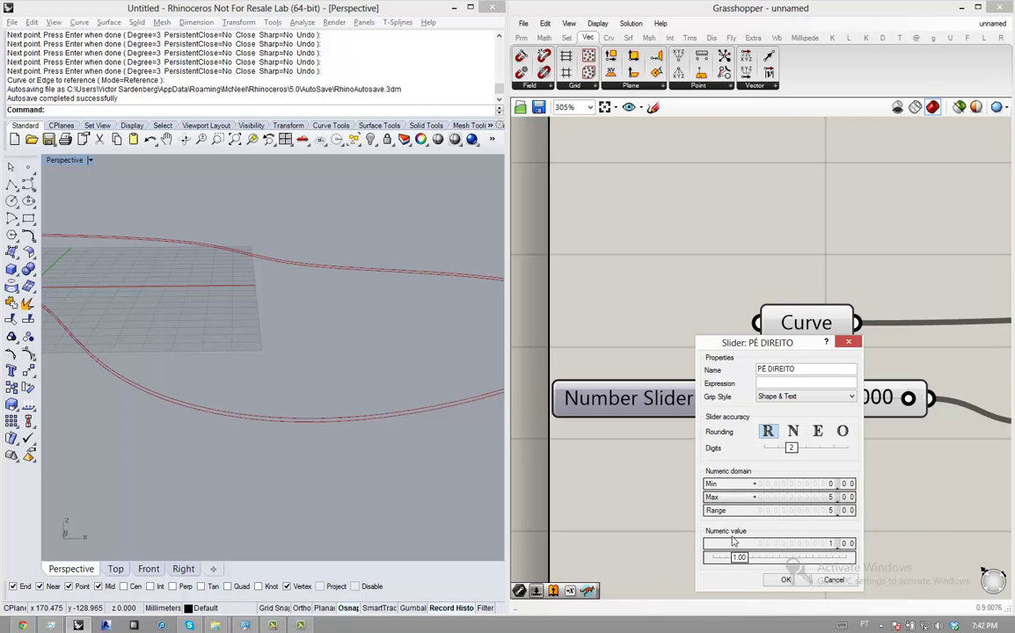
- Set the slider's numeric value to 3.16, accept the settings, and raise the PÉ DIREITO slider to 5.00 on the canvas
{"action": "left_click_drag", "start_coordinate": [740, 557], "coordinate": [796, 557]}
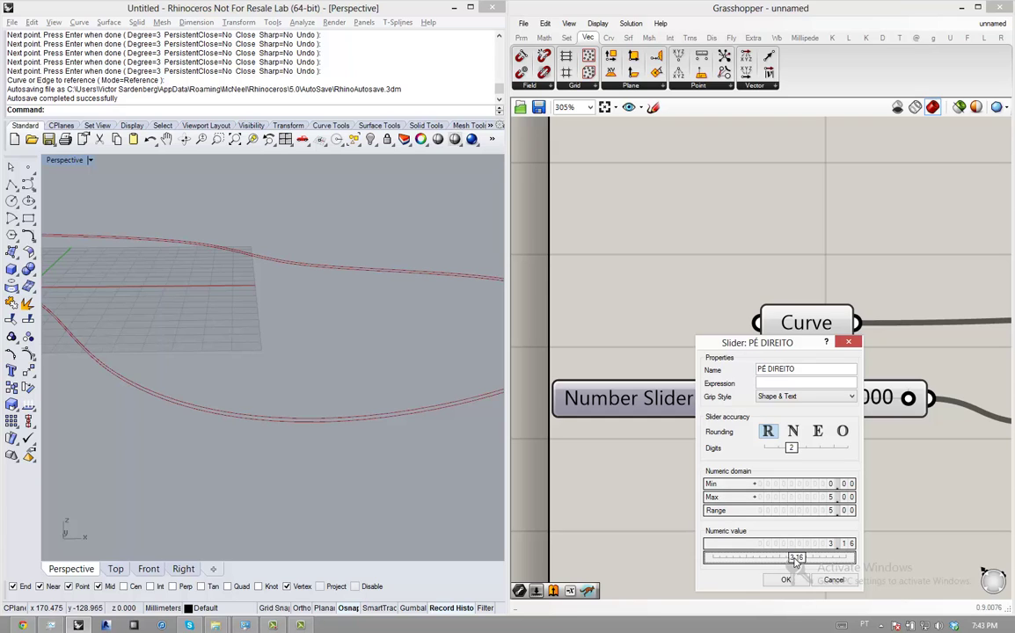
{"action": "left_click", "coordinate": [782, 581]}
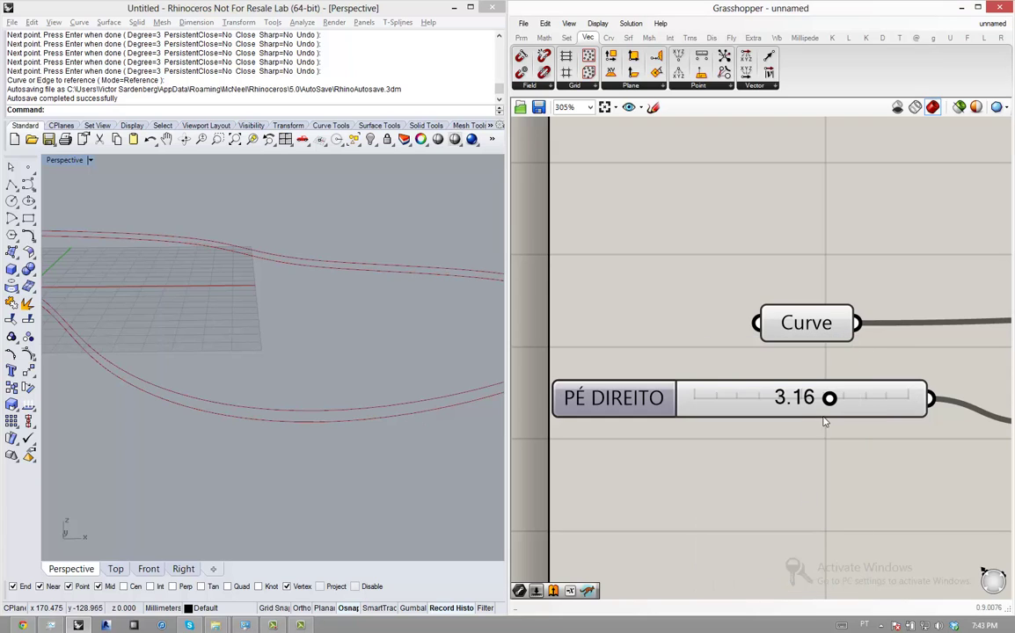
{"action": "left_click_drag", "start_coordinate": [831, 402], "coordinate": [967, 376]}
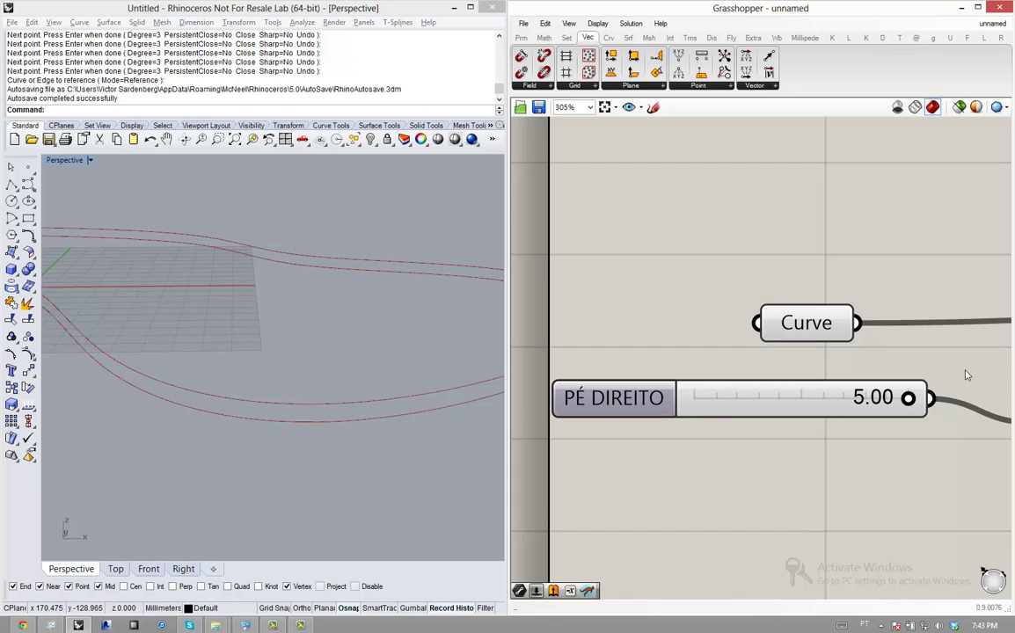
- Shift the Unit Z and Move components together away from the PÉ DIREITO slider to make room between them
{"action": "scroll", "coordinate": [967, 376], "scroll_direction": "down", "scroll_amount": 5}
{"action": "scroll", "coordinate": [868, 367], "scroll_direction": "up", "scroll_amount": 2}
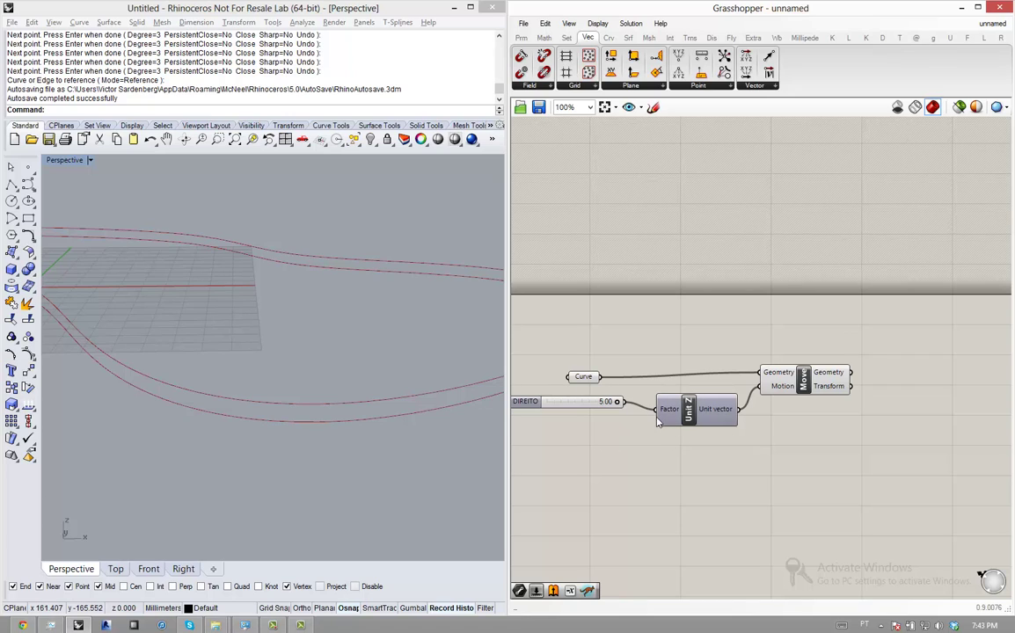
{"action": "right_click_drag", "start_coordinate": [607, 493], "coordinate": [646, 465]}
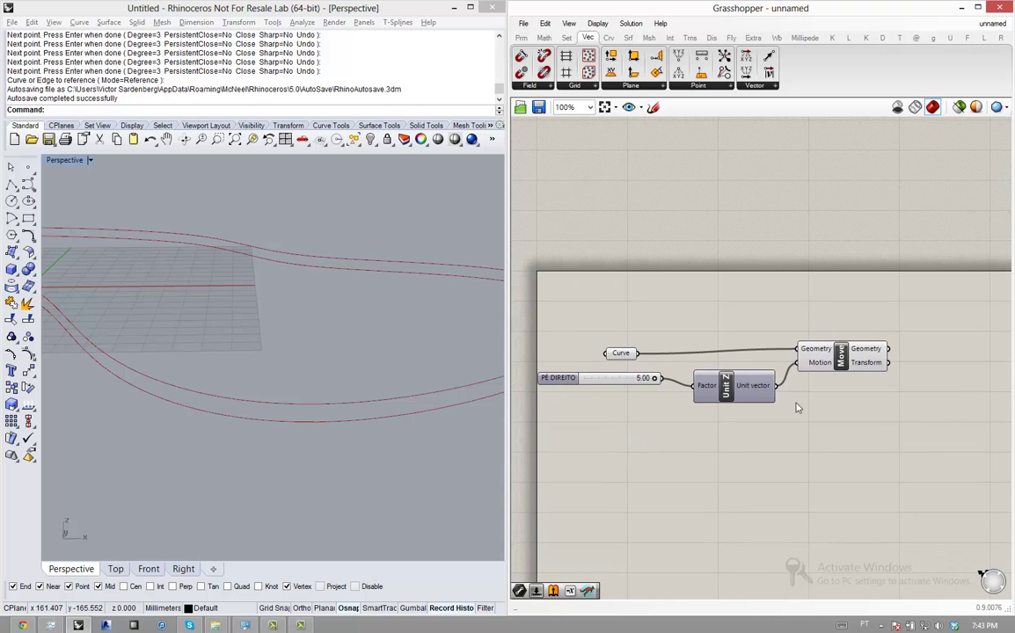
{"action": "left_click_drag", "start_coordinate": [860, 311], "coordinate": [857, 393]}
{"action": "left_click", "coordinate": [715, 415]}
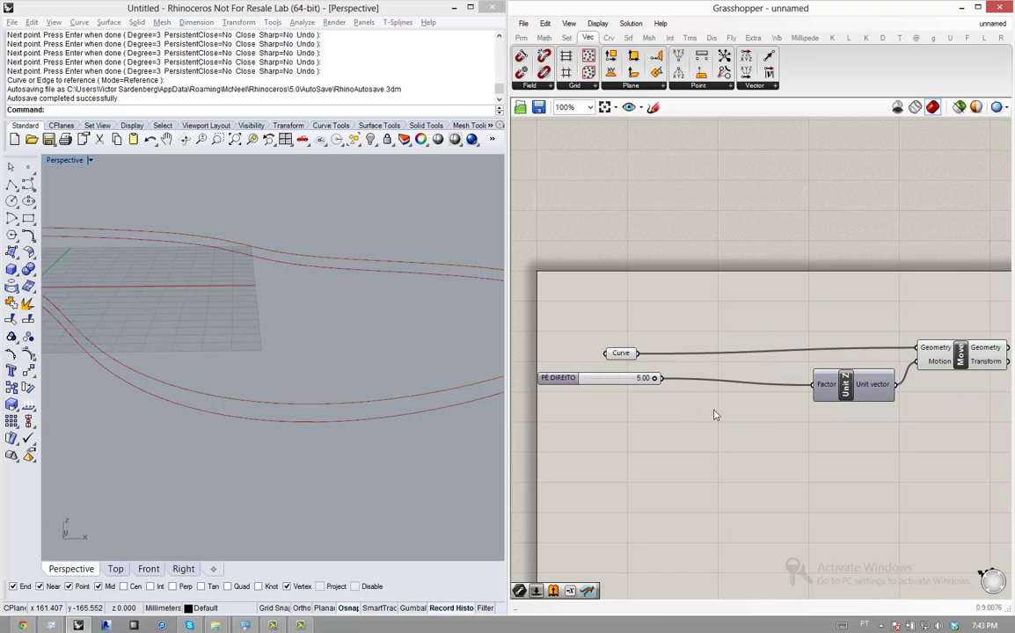
- Add a Series component between the PÉ DIREITO slider and Unit Z, and examine its Start and Step inputs
{"action": "double_click", "coordinate": [725, 413]}
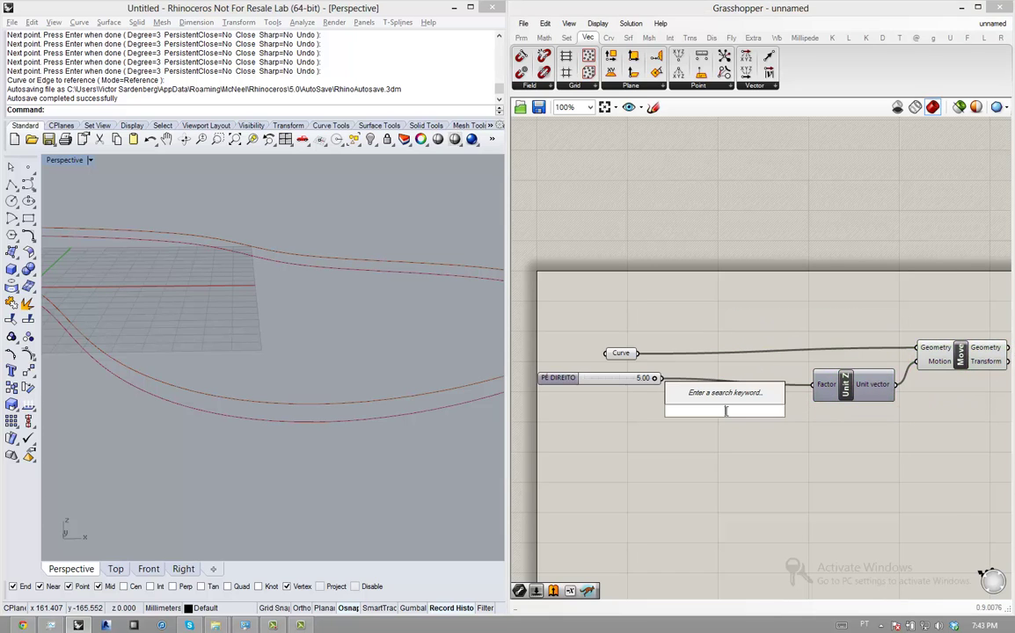
{"action": "type", "text": "series"}
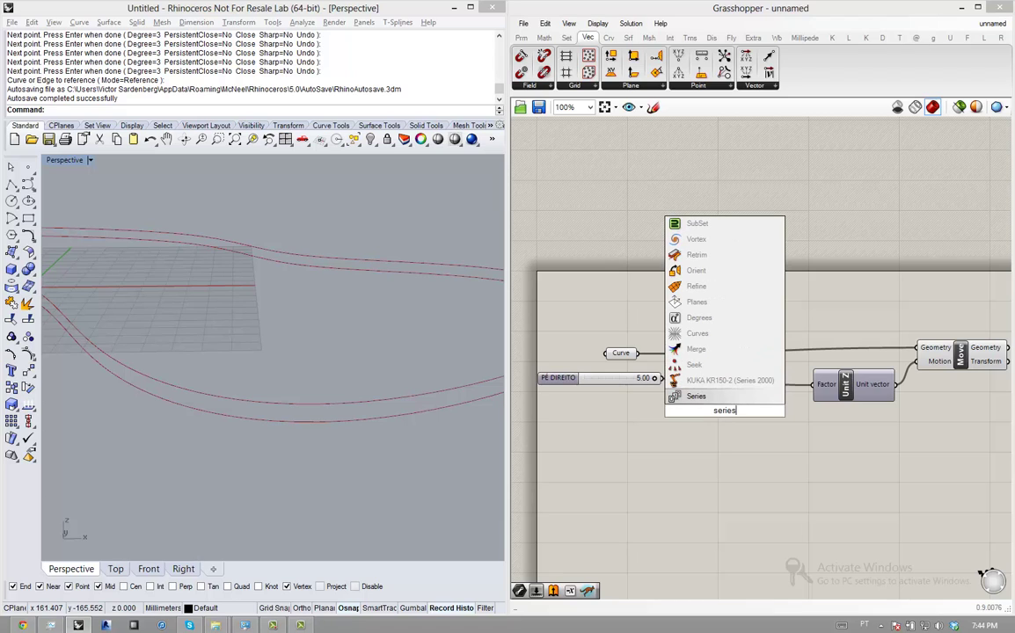
{"action": "left_click", "coordinate": [709, 401]}
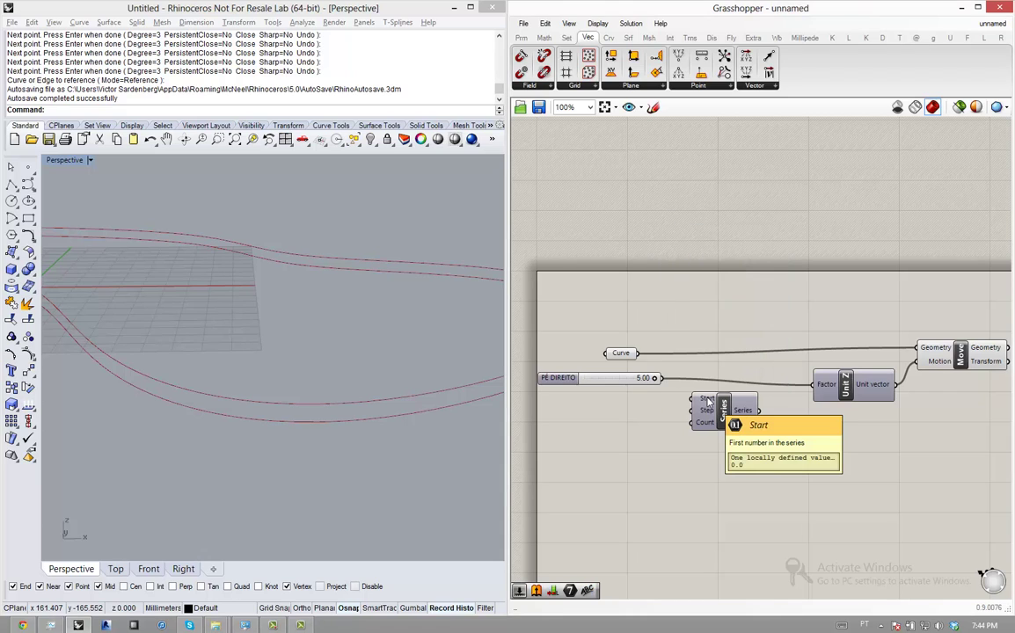
{"action": "scroll", "coordinate": [680, 440], "scroll_direction": "up", "scroll_amount": 1}
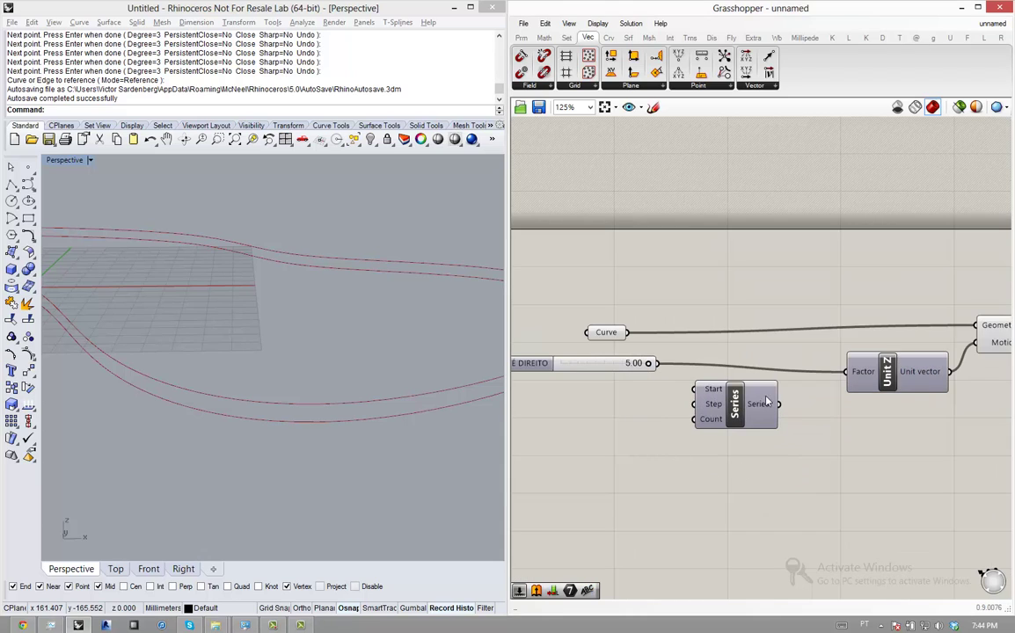
{"action": "scroll", "coordinate": [717, 403], "scroll_direction": "up", "scroll_amount": 5}
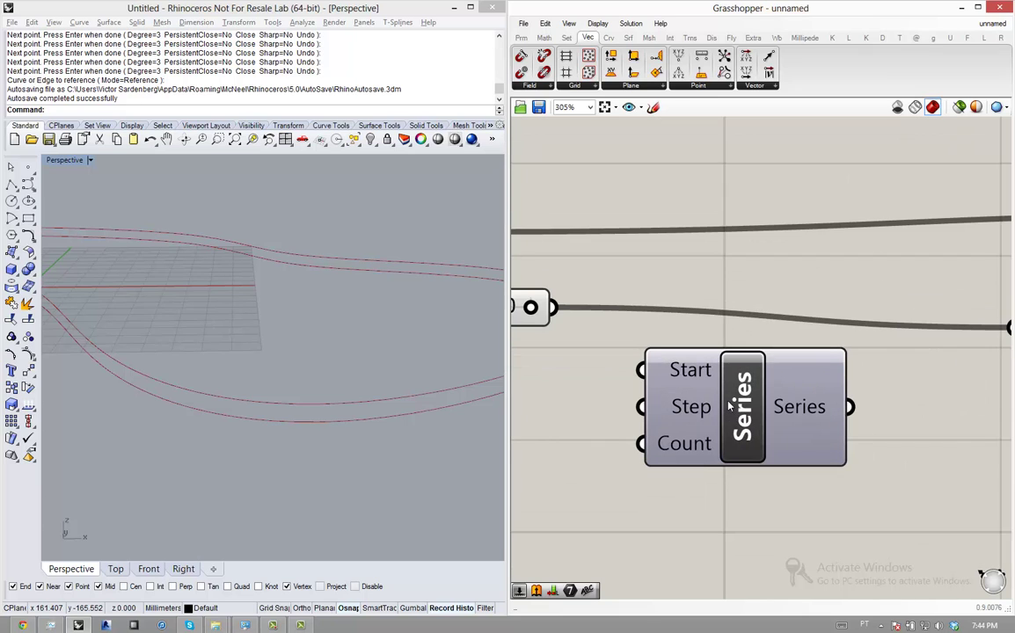
{"action": "scroll", "coordinate": [716, 405], "scroll_direction": "up", "scroll_amount": 1}
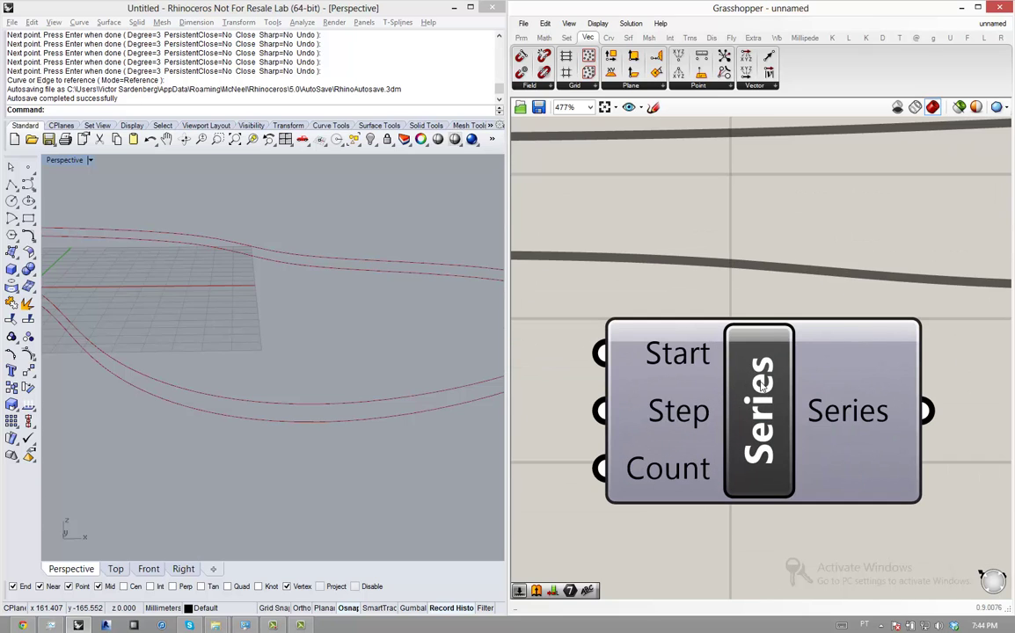
{"action": "mouse_move", "coordinate": [701, 359]}
{"action": "mouse_move", "coordinate": [693, 424]}
{"action": "scroll", "coordinate": [753, 442], "scroll_direction": "down", "scroll_amount": 5}
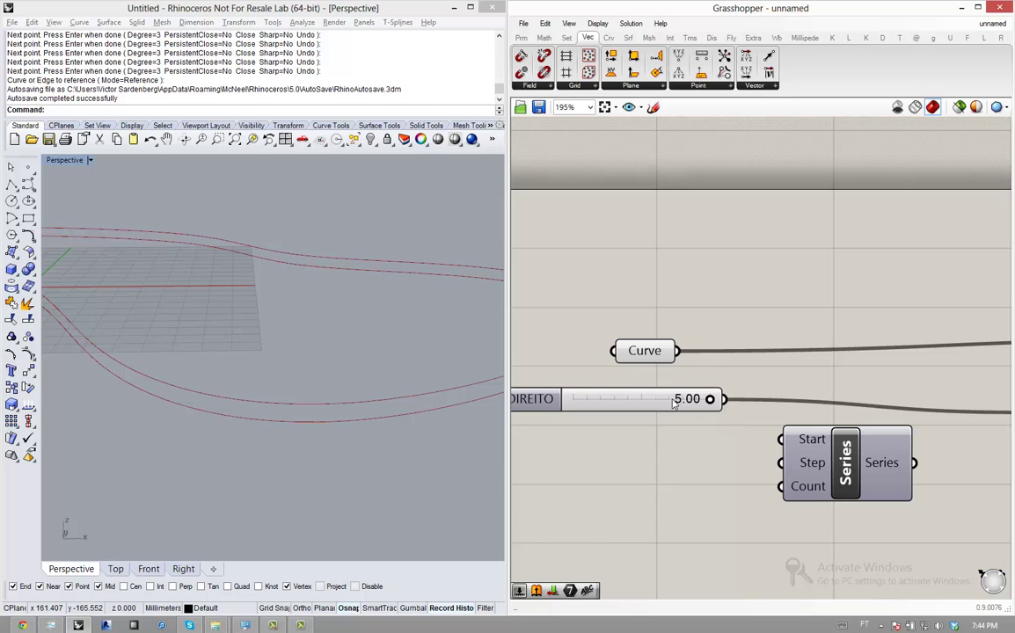
- Move the PÉ DIREITO slider down beside the Series component and nudge Series slightly up and away from it
{"action": "left_click_drag", "start_coordinate": [672, 404], "coordinate": [642, 480]}
{"action": "scroll", "coordinate": [644, 481], "scroll_direction": "down", "scroll_amount": 1}
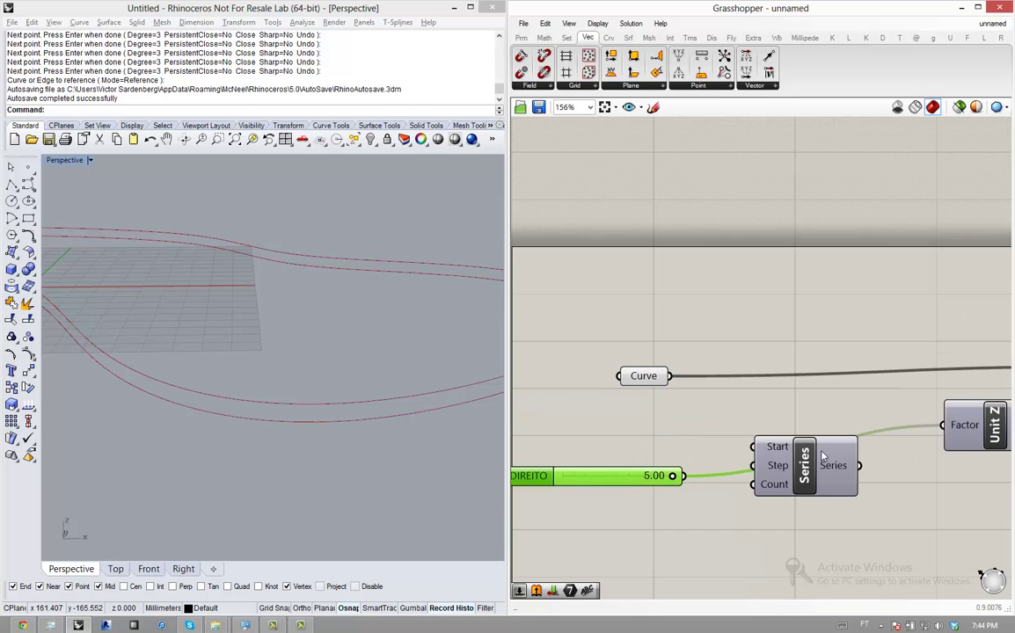
{"action": "scroll", "coordinate": [808, 461], "scroll_direction": "up", "scroll_amount": 1}
{"action": "left_click_drag", "start_coordinate": [808, 462], "coordinate": [813, 455]}
{"action": "scroll", "coordinate": [810, 455], "scroll_direction": "down", "scroll_amount": 1}
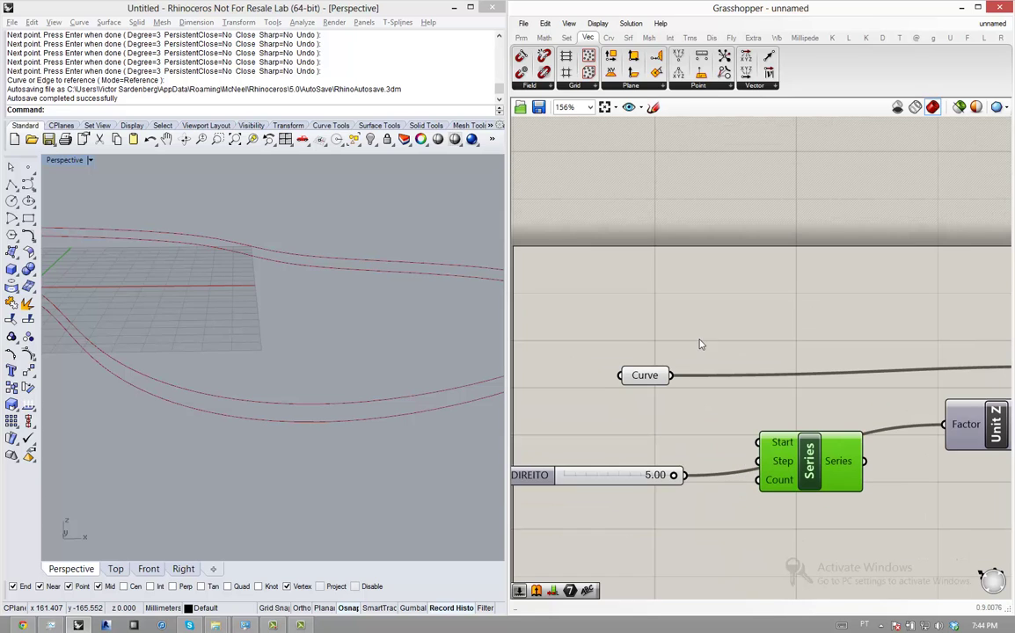
- Add a new Number Slider above PÉ DIREITO, beside the Series component's Start input, and set it to 0.000
{"action": "left_click", "coordinate": [521, 38]}
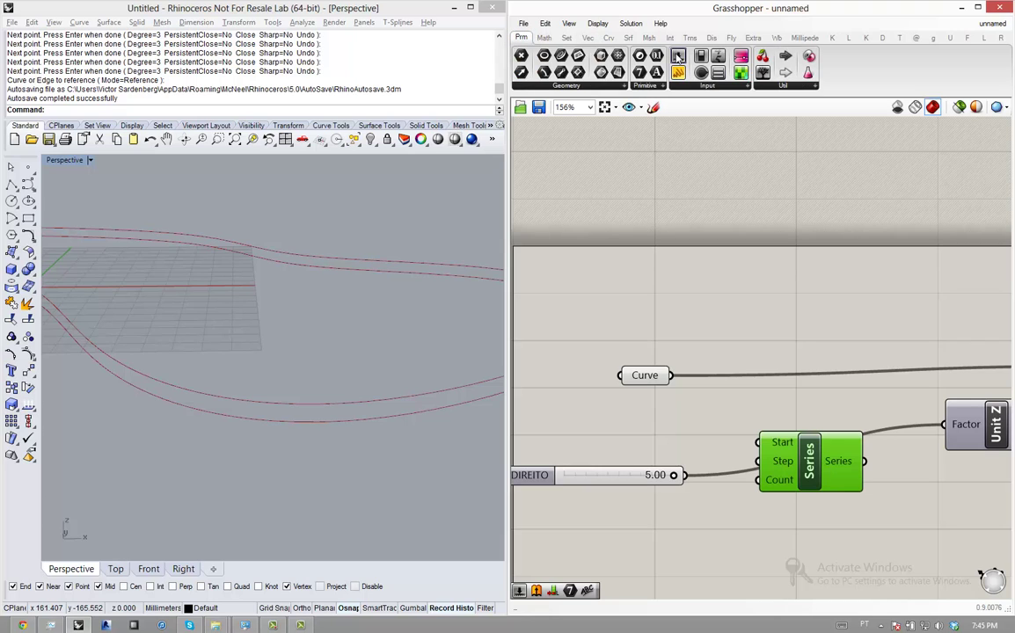
{"action": "left_click_drag", "start_coordinate": [701, 56], "coordinate": [631, 431]}
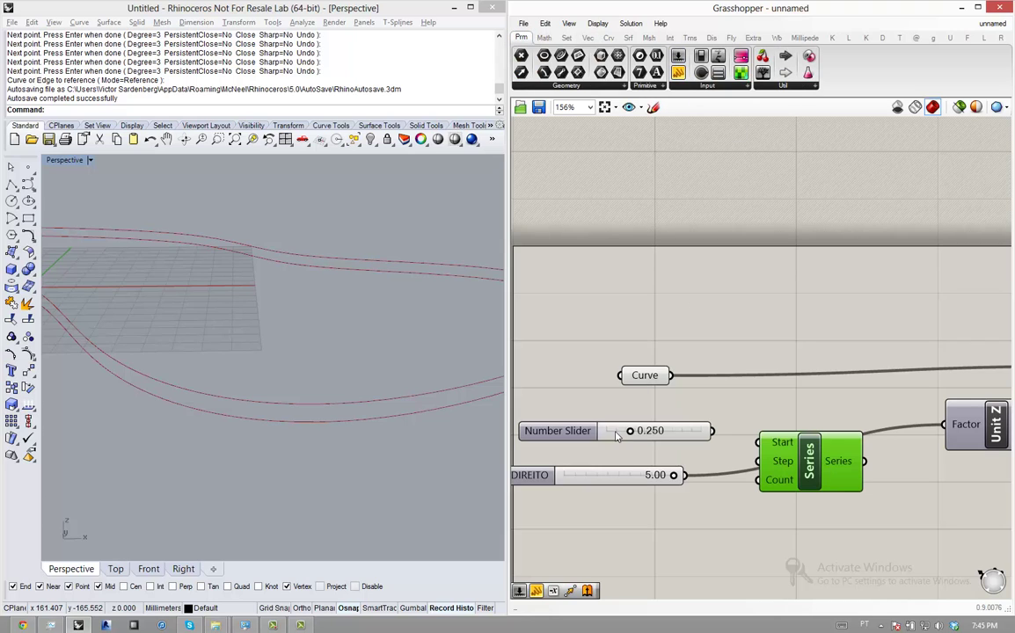
{"action": "scroll", "coordinate": [631, 432], "scroll_direction": "up", "scroll_amount": 1}
{"action": "scroll", "coordinate": [725, 443], "scroll_direction": "down", "scroll_amount": 1}
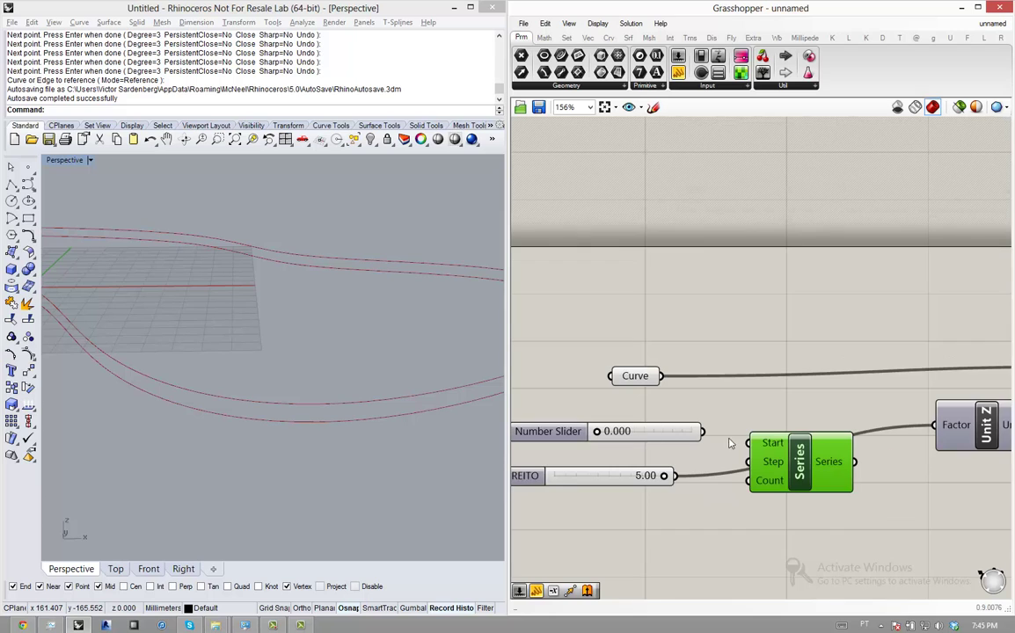
- Connect the 0.000 slider to the Series component's Start input and the PÉ DIREITO slider to its Step input
{"action": "scroll", "coordinate": [708, 430], "scroll_direction": "up", "scroll_amount": 1}
{"action": "scroll", "coordinate": [715, 439], "scroll_direction": "down", "scroll_amount": 1}
{"action": "scroll", "coordinate": [715, 438], "scroll_direction": "up", "scroll_amount": 1}
{"action": "left_click_drag", "start_coordinate": [709, 433], "coordinate": [761, 446]}
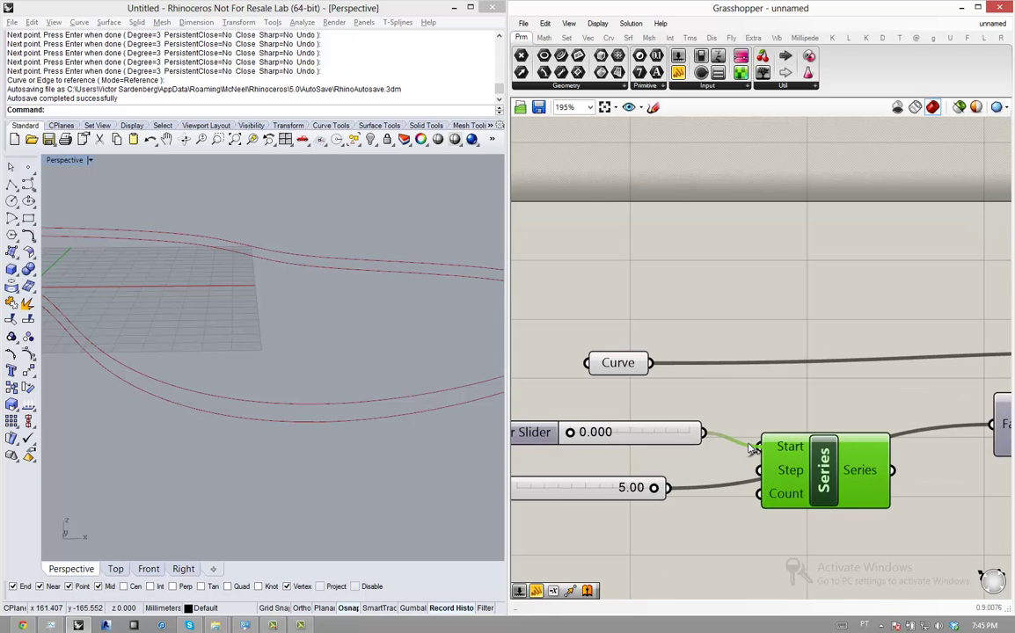
{"action": "scroll", "coordinate": [762, 453], "scroll_direction": "down", "scroll_amount": 2}
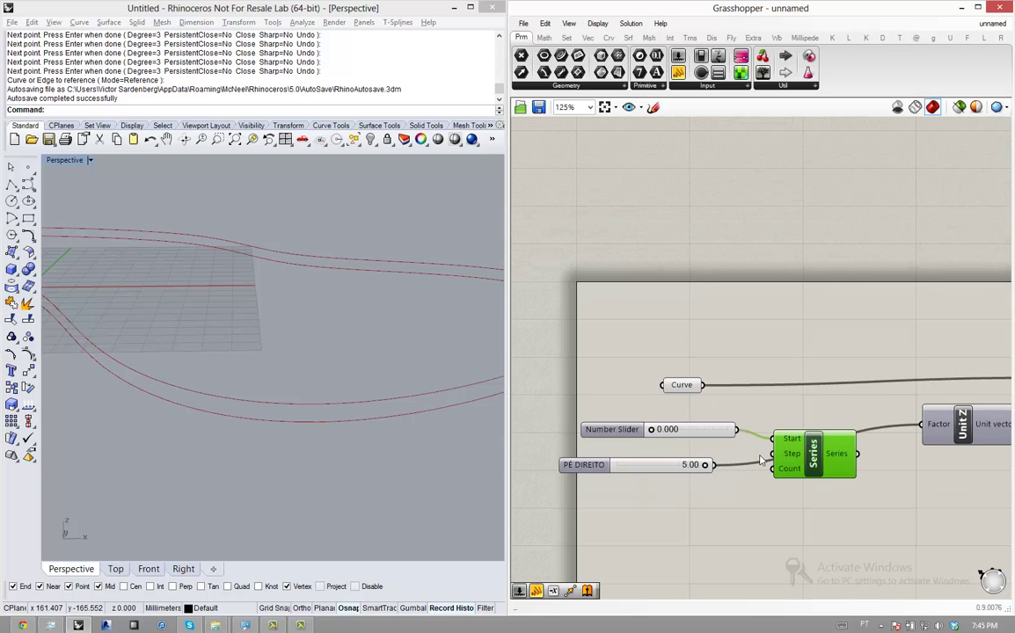
{"action": "left_click_drag", "start_coordinate": [664, 467], "coordinate": [818, 470]}
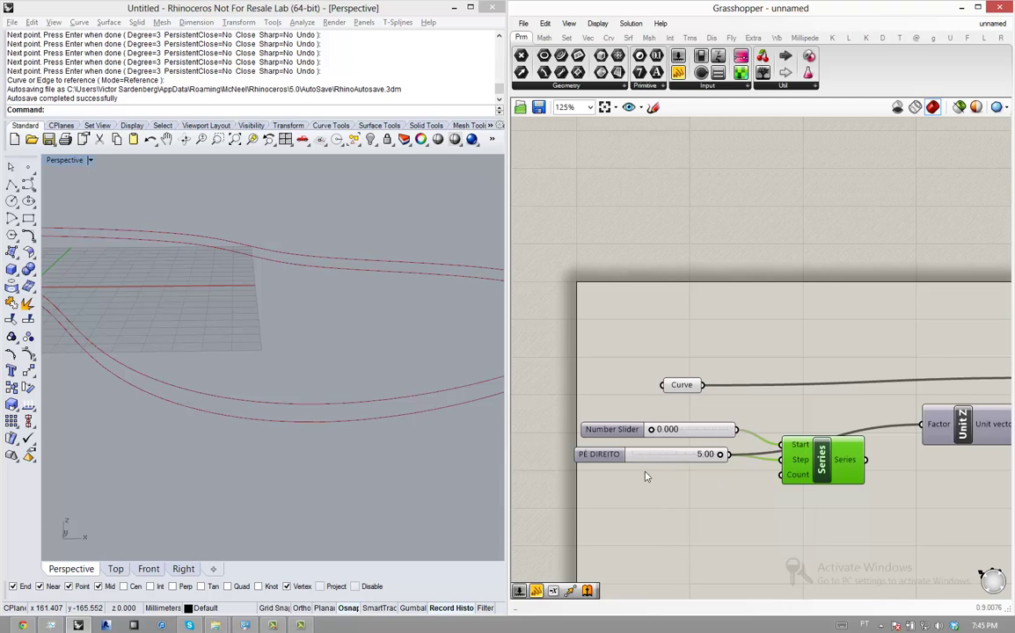
- Add an integer Number Slider from the value 96 below PÉ DIREITO, set it to 87 and align it with the other sliders
{"action": "double_click", "coordinate": [649, 498]}
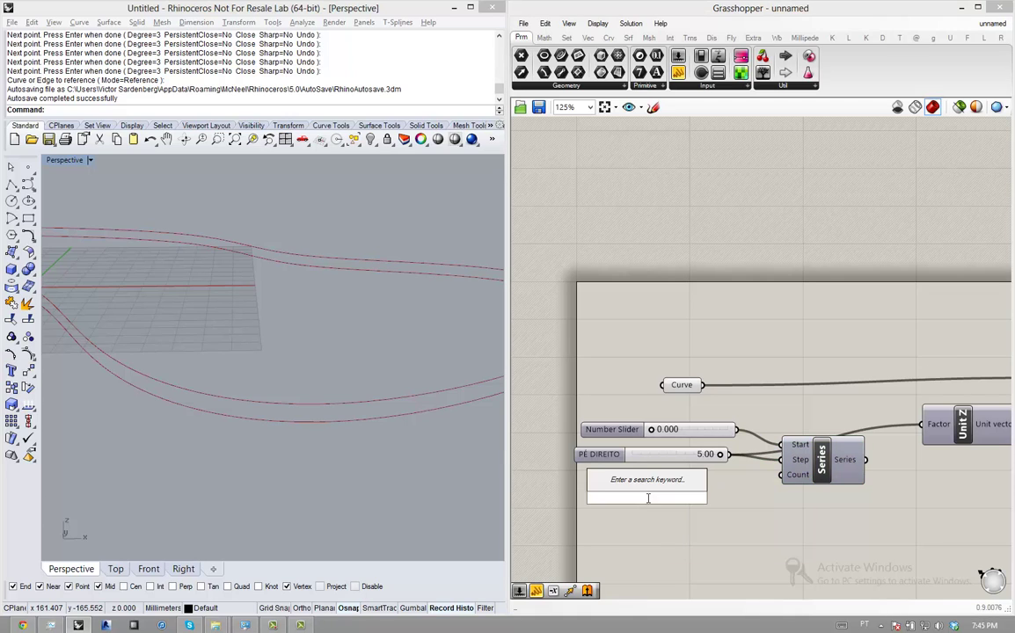
{"action": "type", "text": "96"}
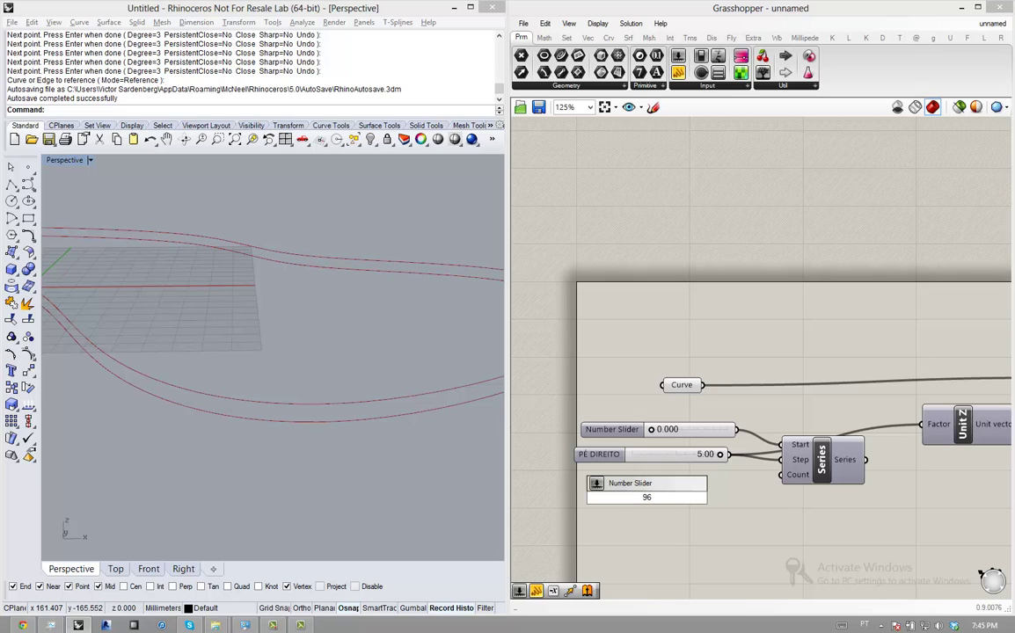
{"action": "key", "text": "Return"}
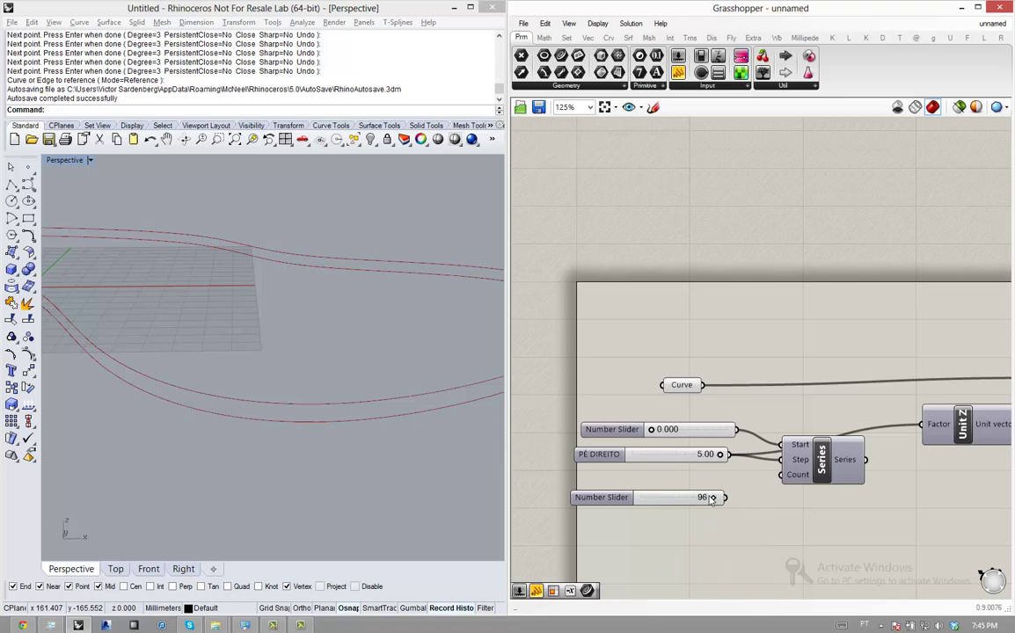
{"action": "left_click_drag", "start_coordinate": [711, 498], "coordinate": [680, 488]}
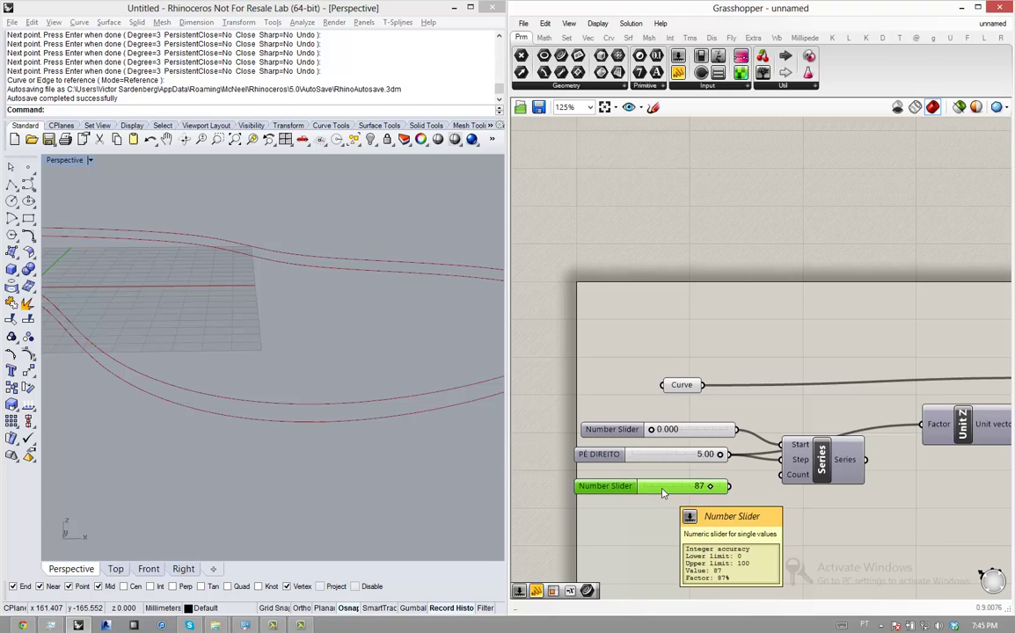
- Rename the new integer slider NÚMERO DE PAVIMENTOS and connect it to the Series component's Count input
{"action": "right_click", "coordinate": [663, 494]}
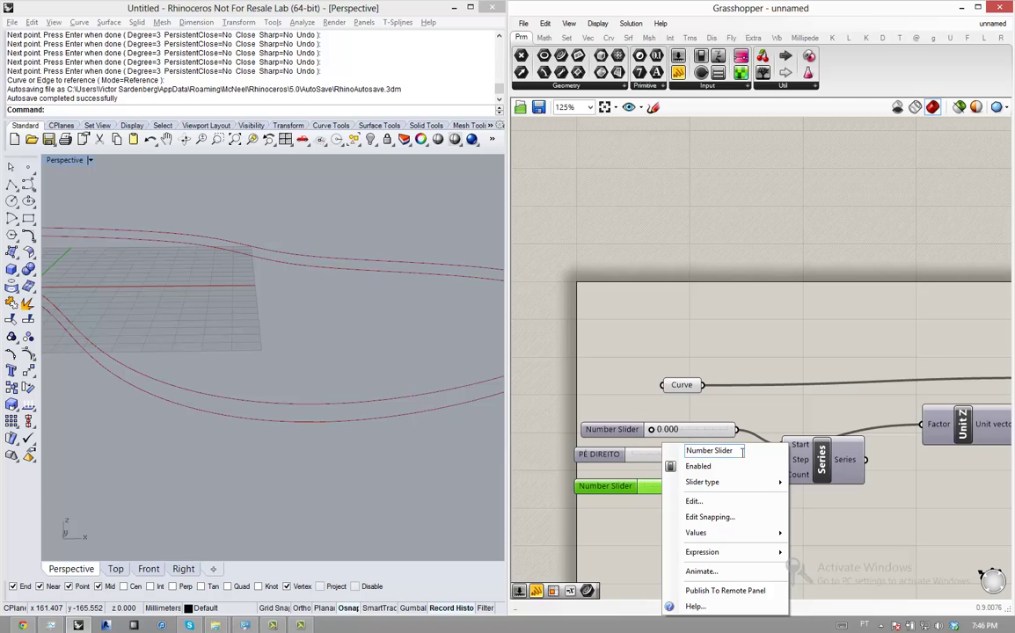
{"action": "left_click_drag", "start_coordinate": [742, 451], "coordinate": [672, 450]}
{"action": "key", "text": "BackSpace"}
{"action": "type", "text": "N"}
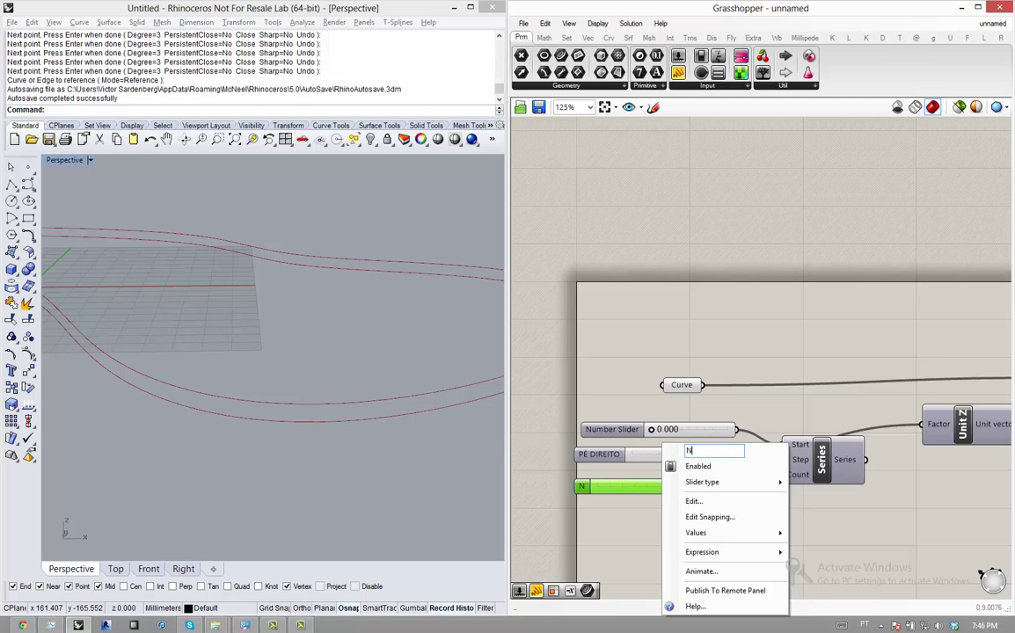
{"action": "type", "text": "ÚMERO "}
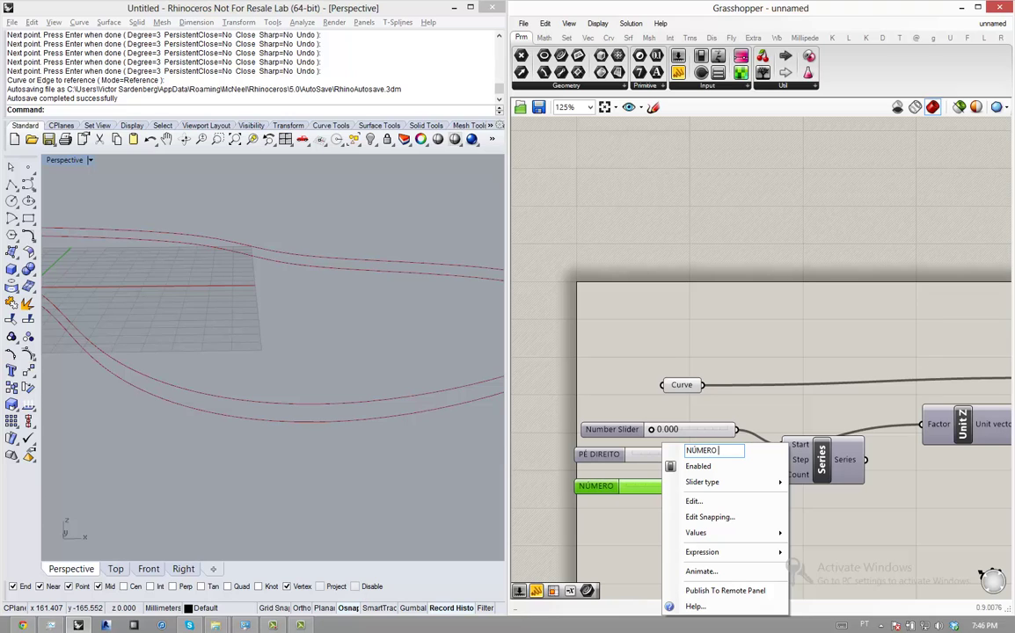
{"action": "type", "text": "DE PAVIMENTOS"}
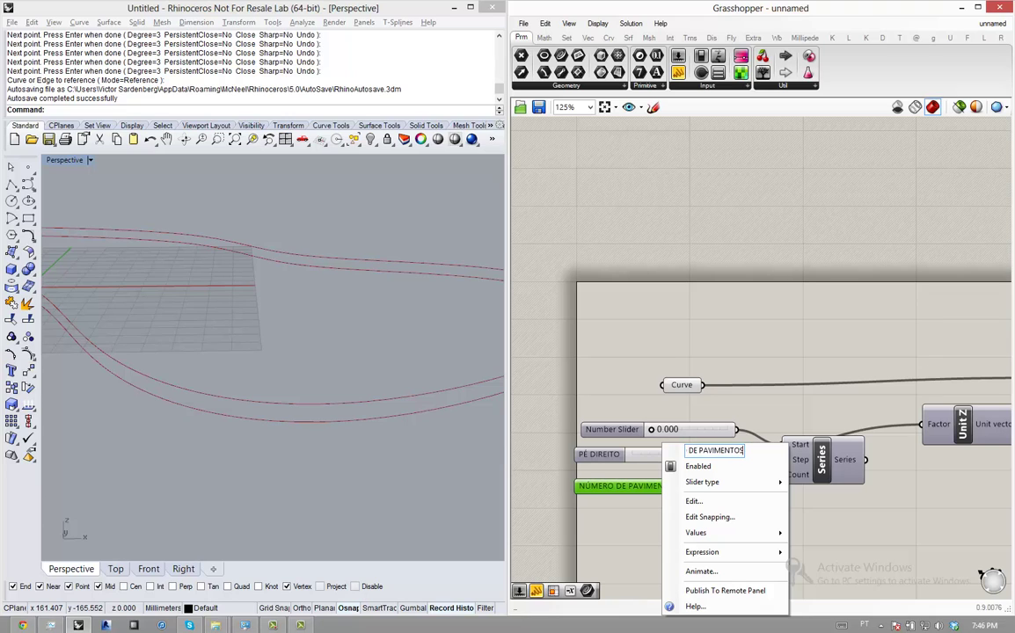
{"action": "key", "text": "Return"}
{"action": "left_click_drag", "start_coordinate": [820, 477], "coordinate": [836, 480]}
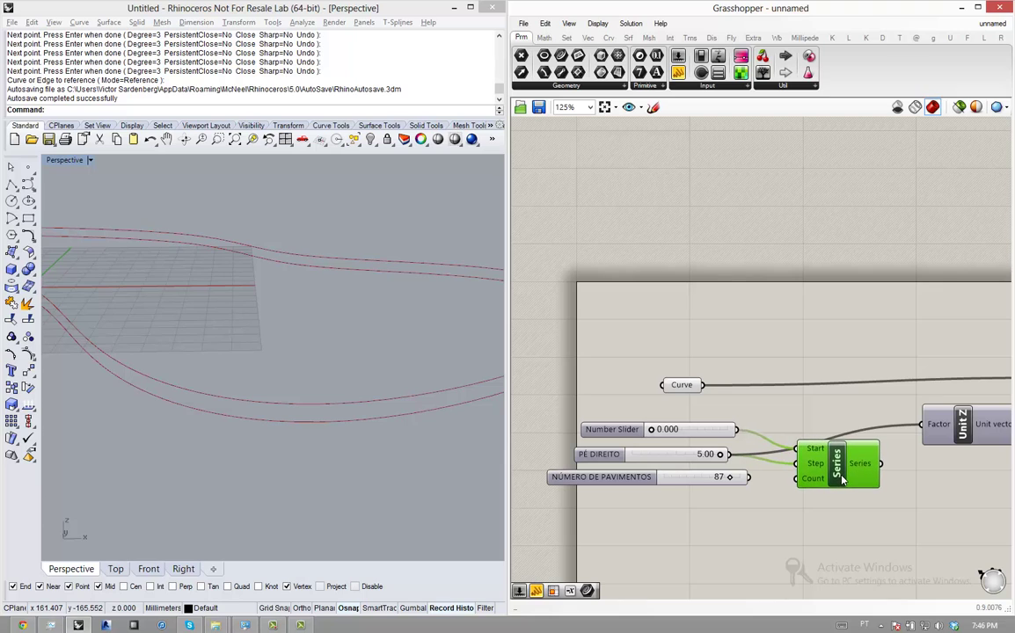
{"action": "scroll", "coordinate": [775, 475], "scroll_direction": "up", "scroll_amount": 1}
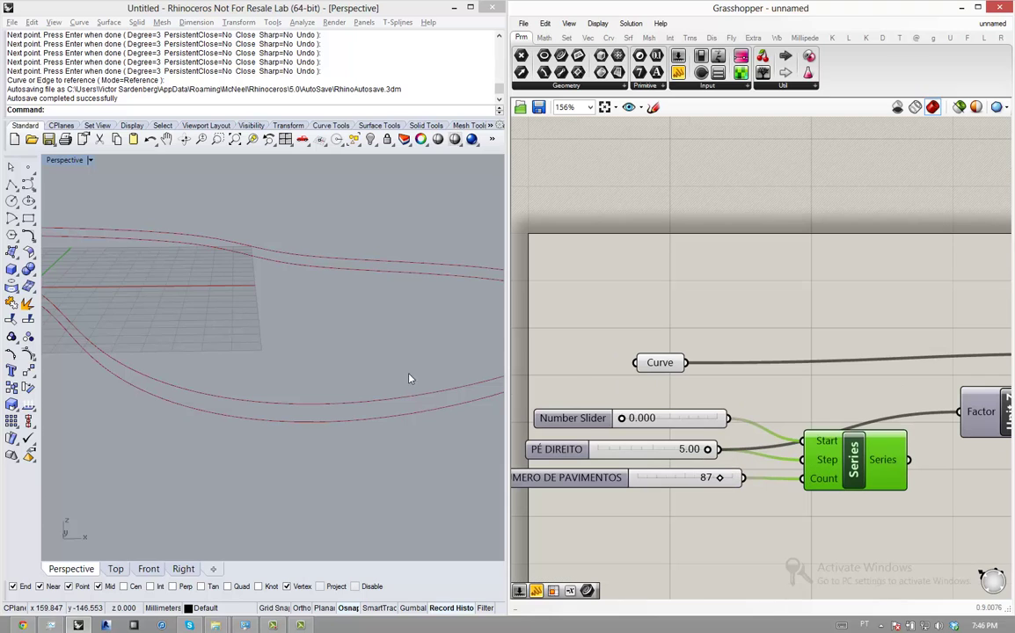
- Replace the PÉ DIREITO connection at Unit Z's Factor input with the Series component's output
{"action": "left_click", "coordinate": [580, 362]}
{"action": "scroll", "coordinate": [579, 362], "scroll_direction": "down", "scroll_amount": 1}
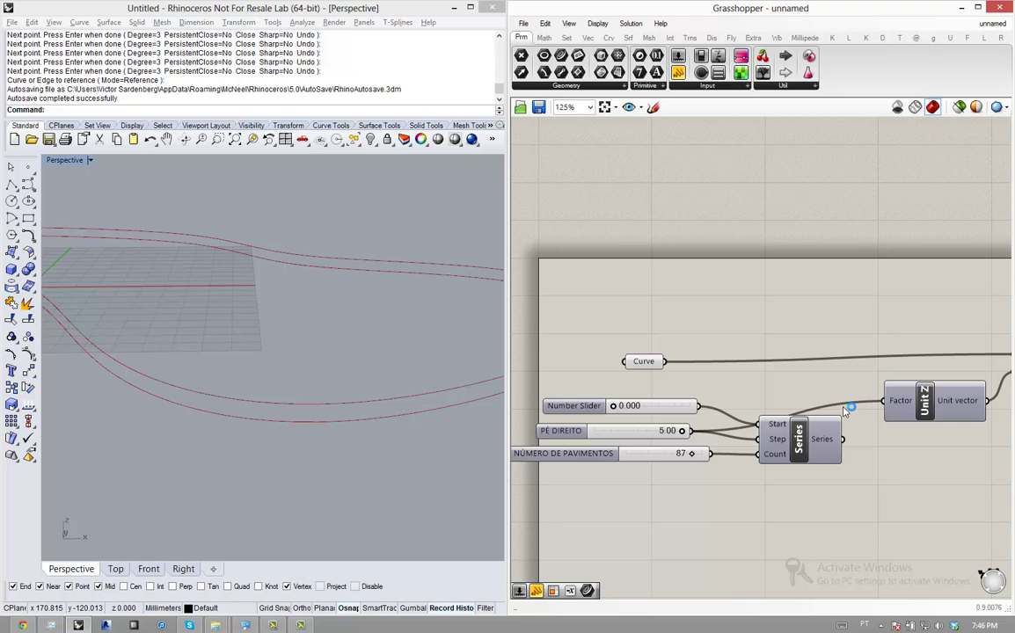
{"action": "left_click_drag", "start_coordinate": [682, 431], "coordinate": [875, 403]}
{"action": "scroll", "coordinate": [820, 444], "scroll_direction": "up", "scroll_amount": 1}
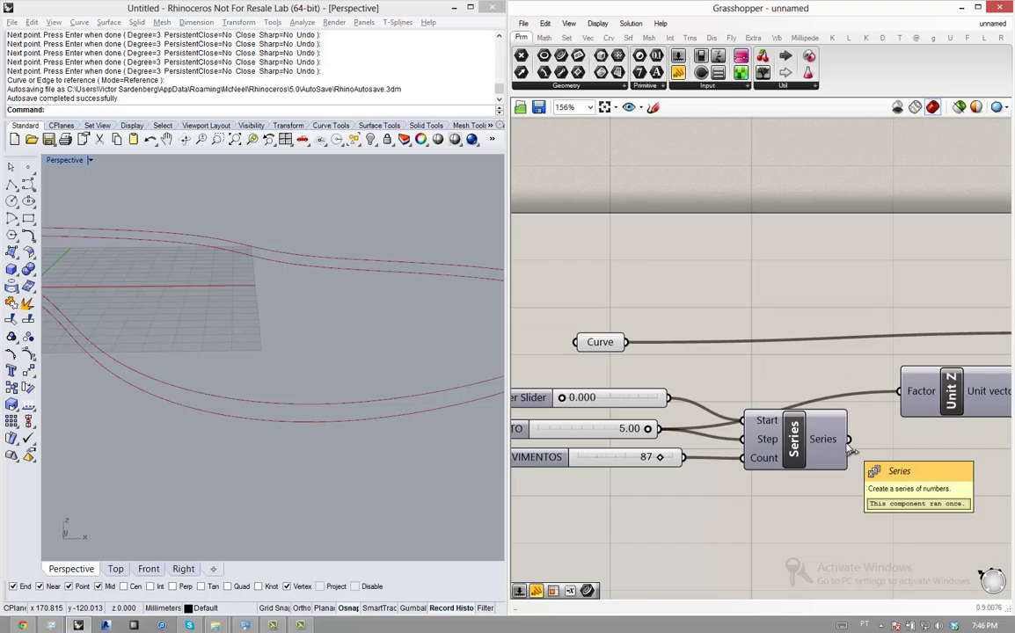
{"action": "left_click_drag", "start_coordinate": [850, 440], "coordinate": [899, 392]}
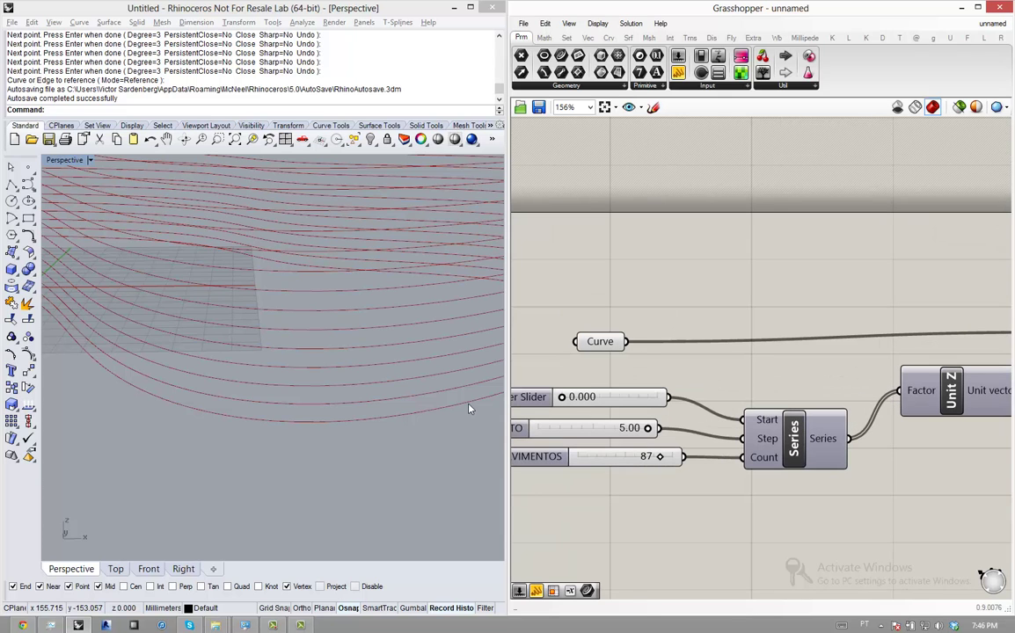
- Bring the whole stack of curves into the Perspective view and set the NÚMERO DE PAVIMENTOS slider to 100
{"action": "left_click", "coordinate": [376, 422]}
{"action": "scroll", "coordinate": [302, 473], "scroll_direction": "down", "scroll_amount": 5}
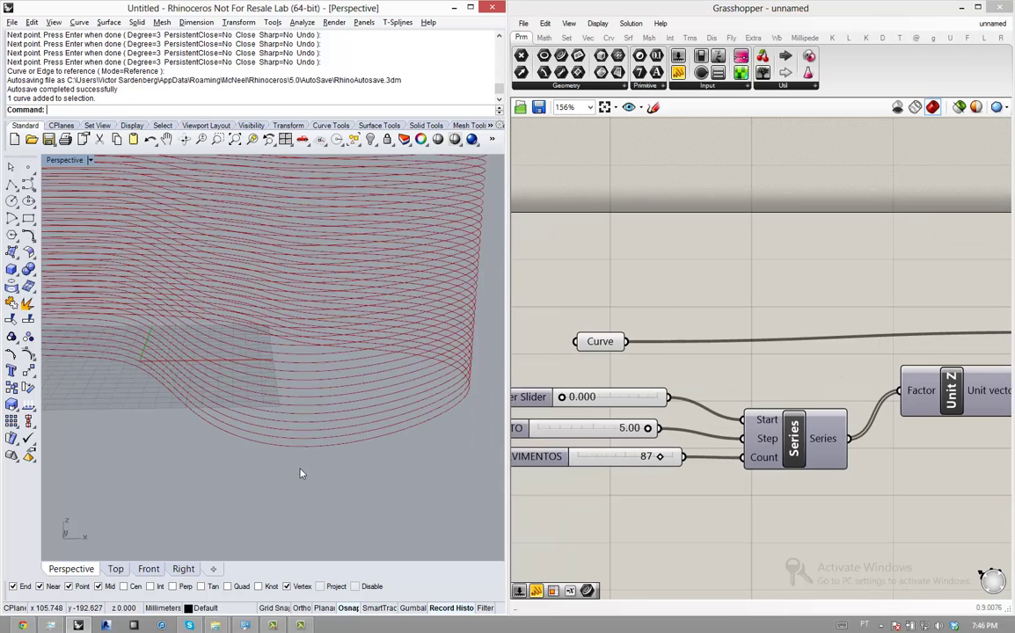
{"action": "scroll", "coordinate": [300, 473], "scroll_direction": "down", "scroll_amount": 5}
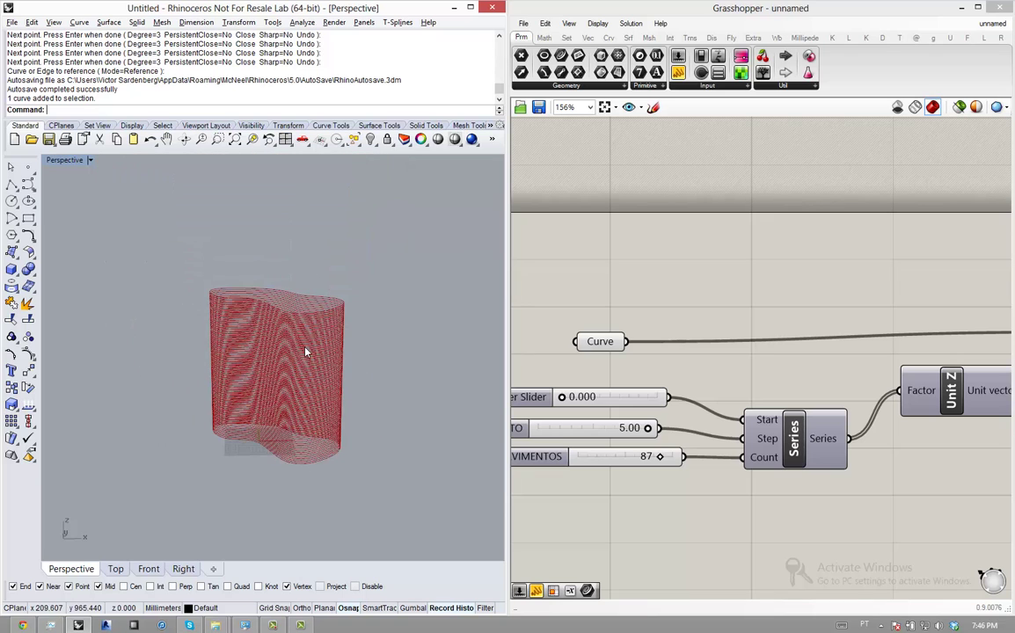
{"action": "scroll", "coordinate": [288, 369], "scroll_direction": "up", "scroll_amount": 1}
{"action": "scroll", "coordinate": [288, 370], "scroll_direction": "up", "scroll_amount": 2}
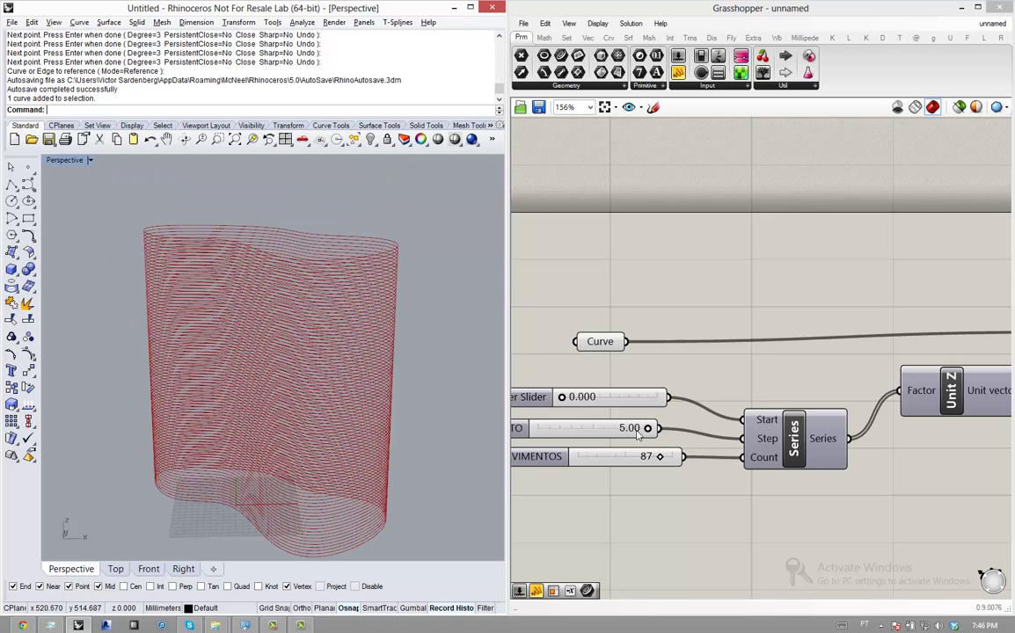
{"action": "left_click_drag", "start_coordinate": [651, 428], "coordinate": [685, 458]}
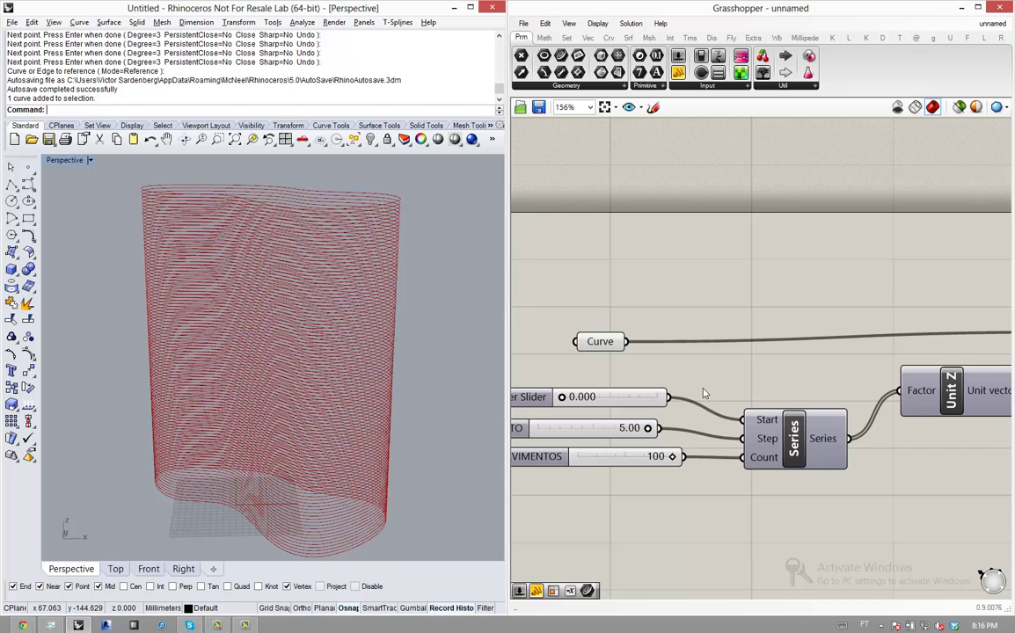
- Group all the definition's components together and move the group fully inside the canvas border
{"action": "scroll", "coordinate": [704, 393], "scroll_direction": "down", "scroll_amount": 5}
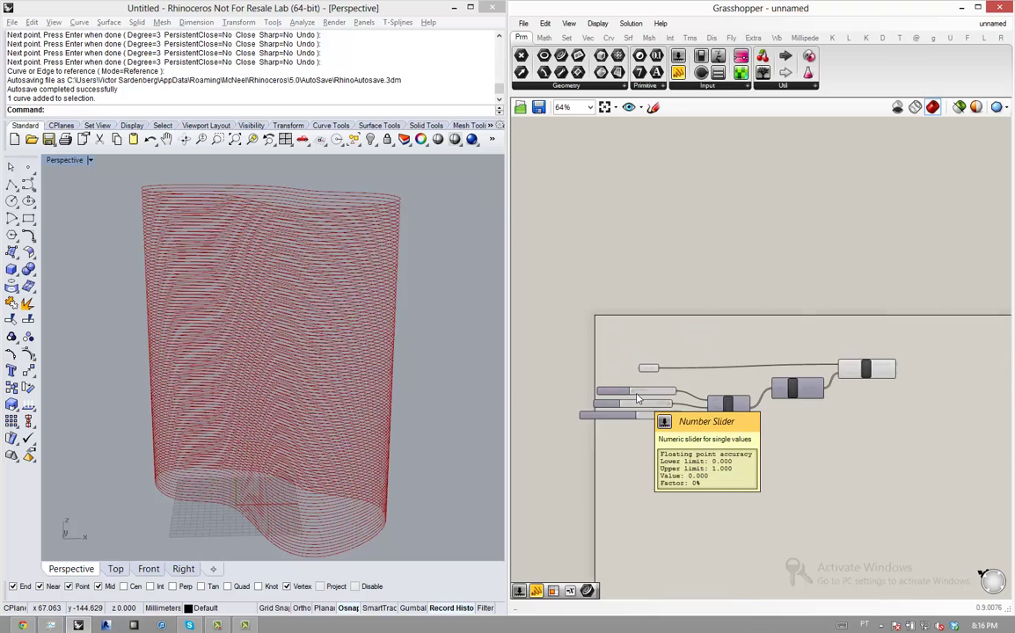
{"action": "scroll", "coordinate": [638, 398], "scroll_direction": "up", "scroll_amount": 2}
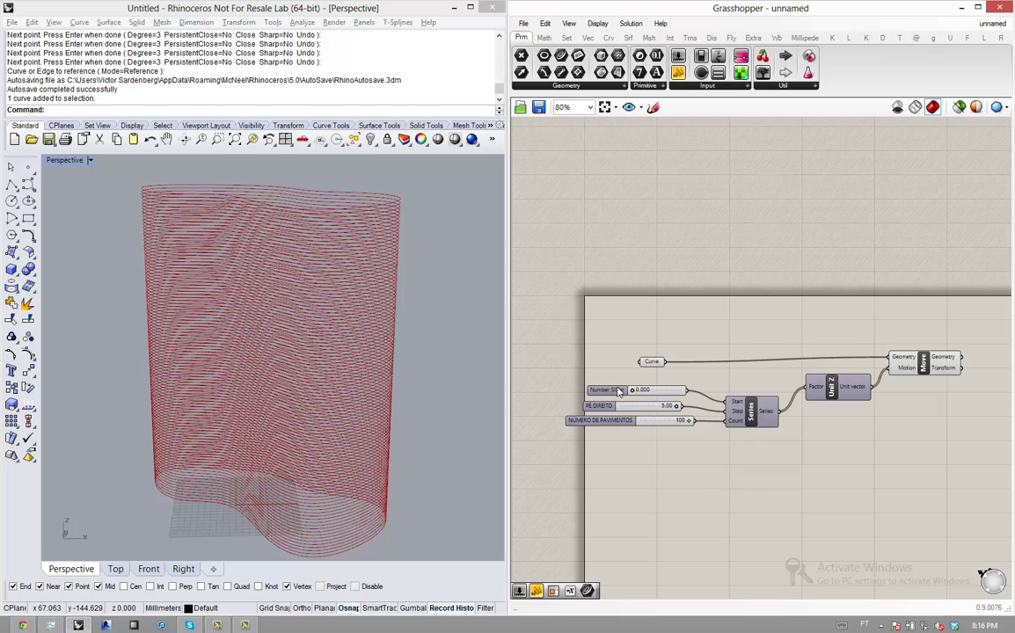
{"action": "left_click_drag", "start_coordinate": [527, 307], "coordinate": [1011, 483]}
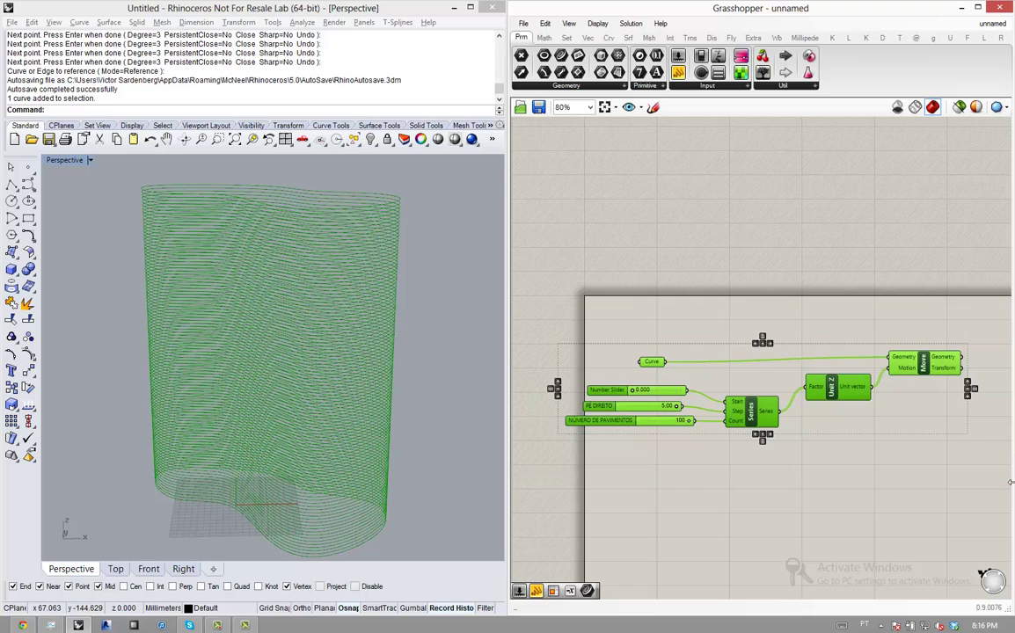
{"action": "middle_click", "coordinate": [776, 381]}
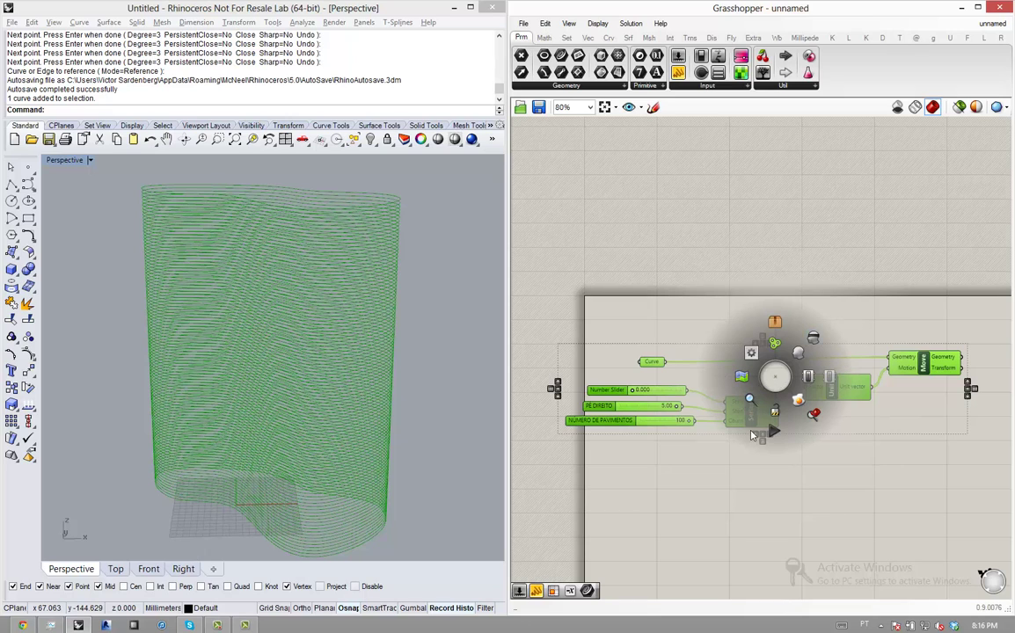
{"action": "left_click", "coordinate": [775, 352]}
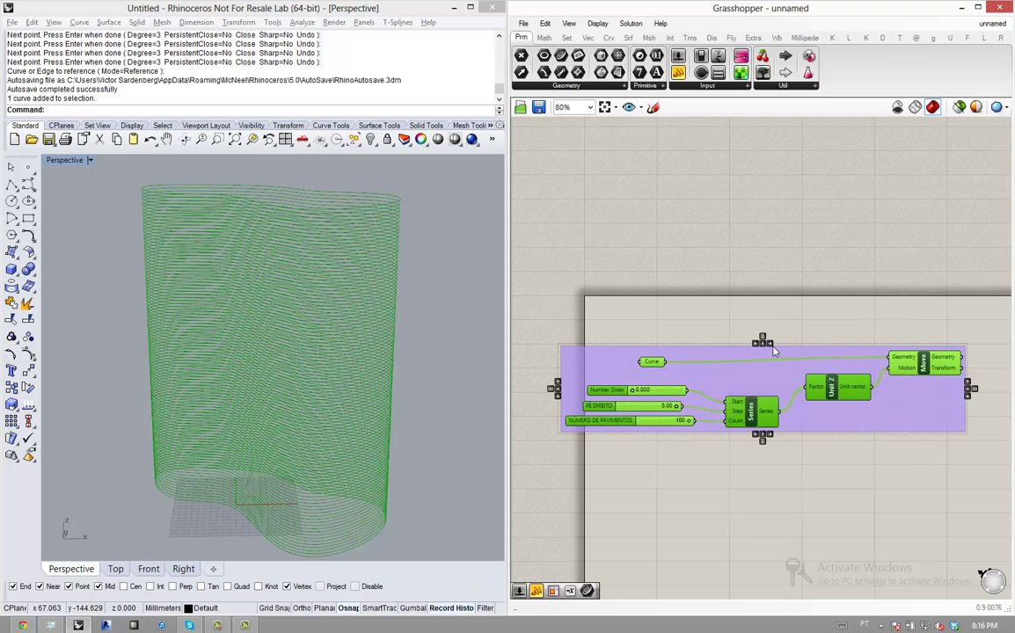
{"action": "left_click", "coordinate": [570, 279]}
{"action": "scroll", "coordinate": [570, 279], "scroll_direction": "down", "scroll_amount": 1}
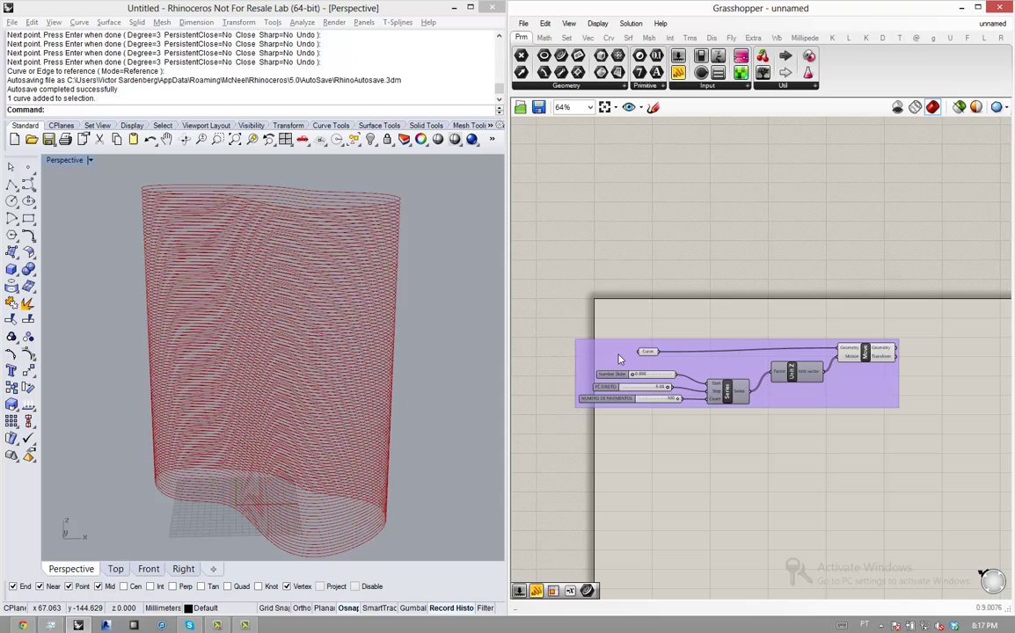
{"action": "left_click_drag", "start_coordinate": [593, 405], "coordinate": [626, 394]}
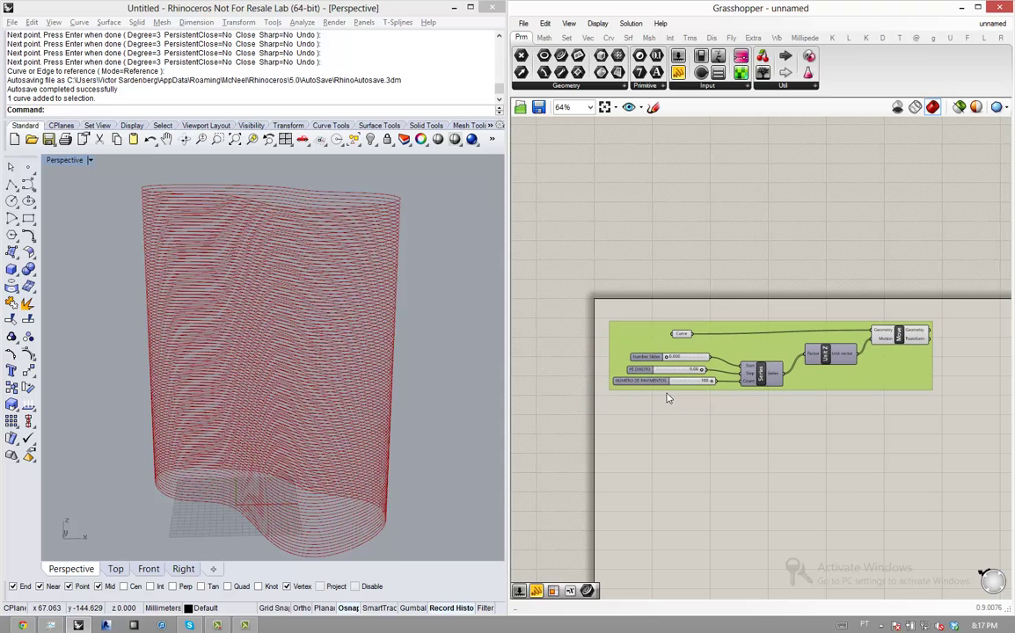
- Name the component group MOVER!
{"action": "scroll", "coordinate": [770, 332], "scroll_direction": "up", "scroll_amount": 1}
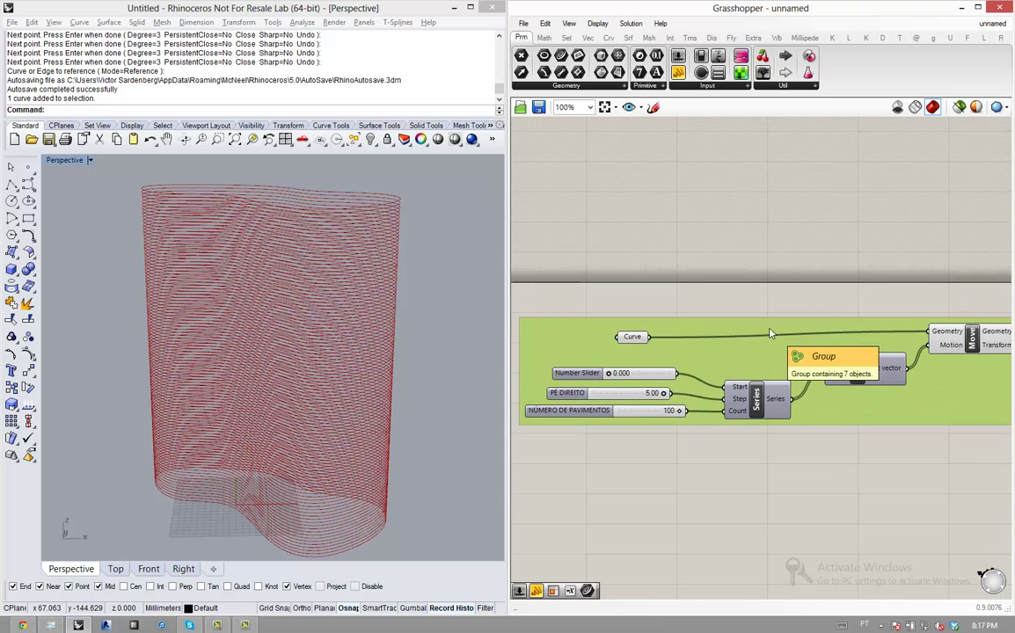
{"action": "scroll", "coordinate": [772, 361], "scroll_direction": "up", "scroll_amount": 1}
{"action": "right_click", "coordinate": [772, 364]}
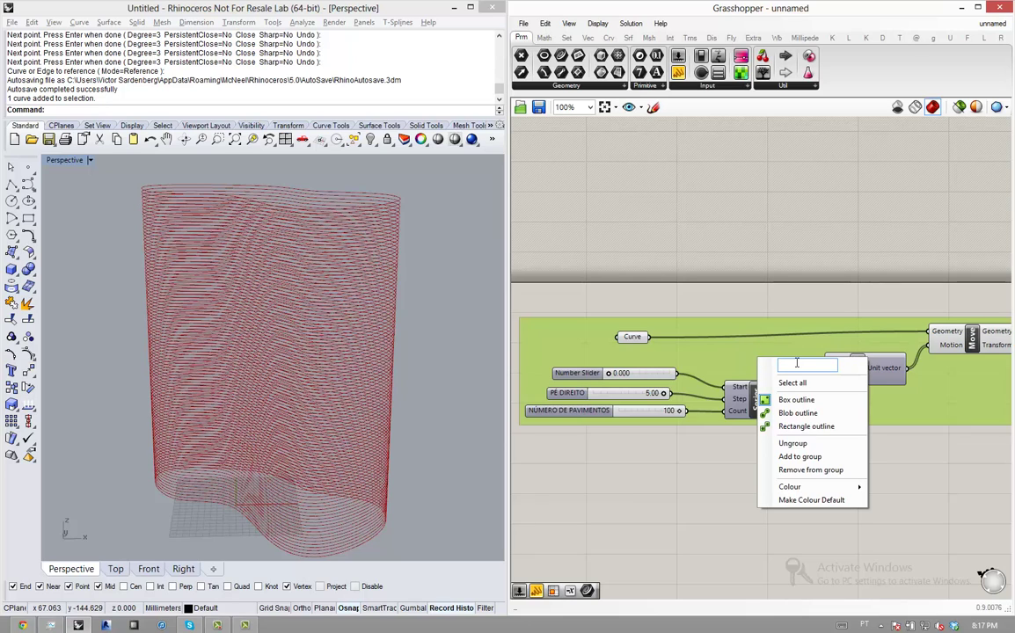
{"action": "left_click", "coordinate": [807, 368]}
{"action": "type", "text": "MOVER!"}
{"action": "key", "text": "Return"}
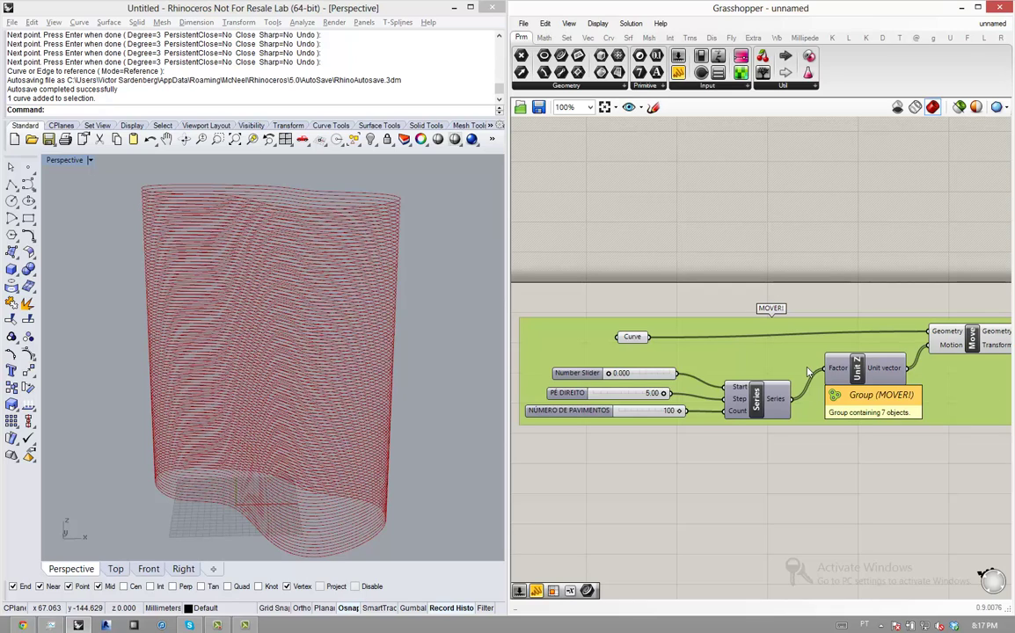
{"action": "left_click", "coordinate": [754, 287]}
- Add the Rotate component that rotates an object in a plane, placing it beside the MOVER! group
{"action": "scroll", "coordinate": [688, 349], "scroll_direction": "down", "scroll_amount": 6}
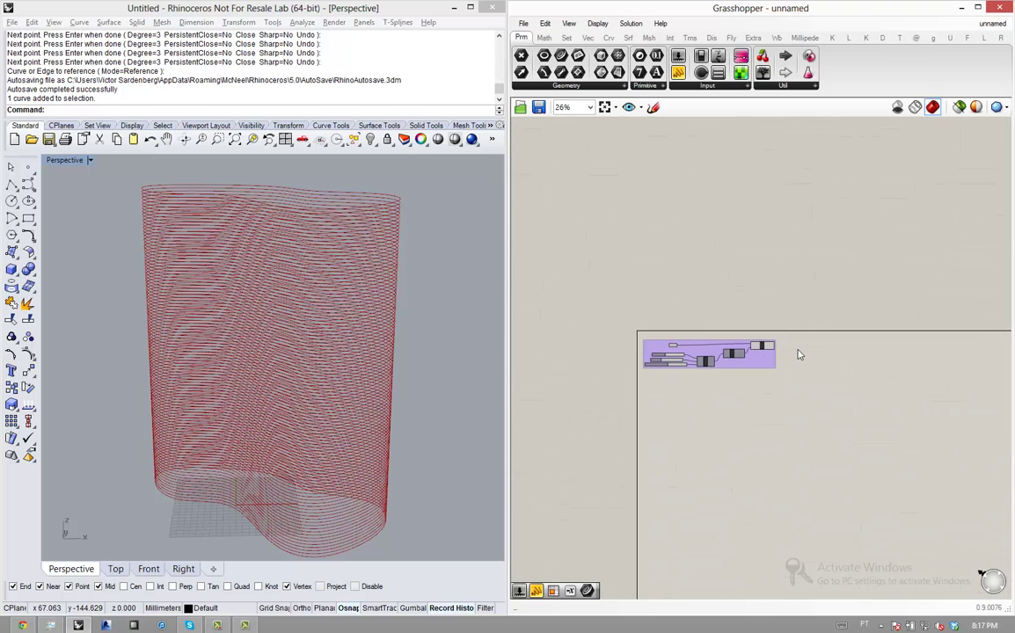
{"action": "scroll", "coordinate": [800, 355], "scroll_direction": "up", "scroll_amount": 6}
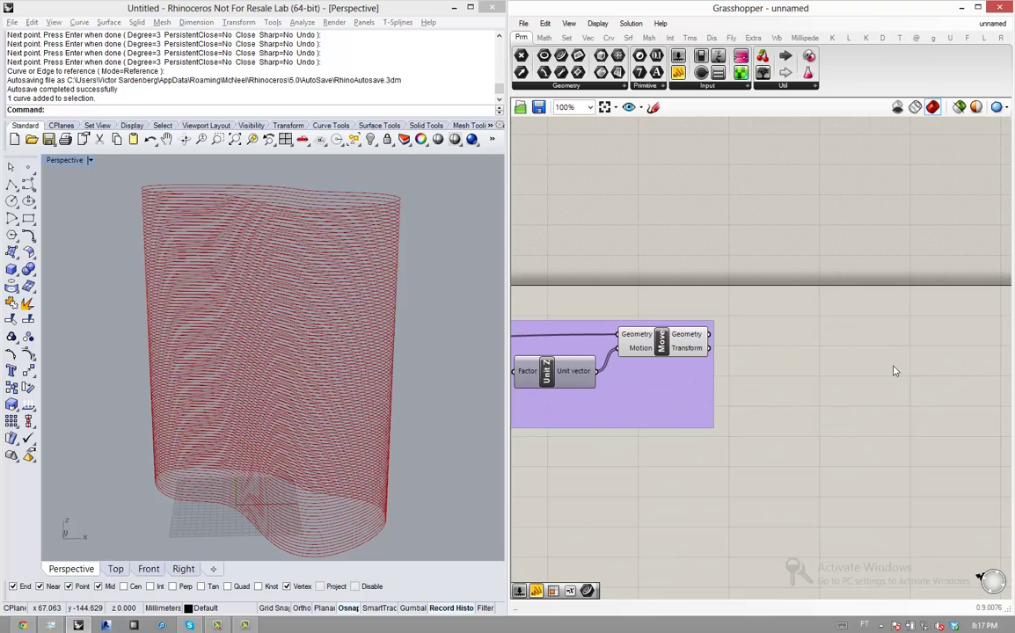
{"action": "double_click", "coordinate": [929, 343]}
{"action": "type", "text": "ro"}
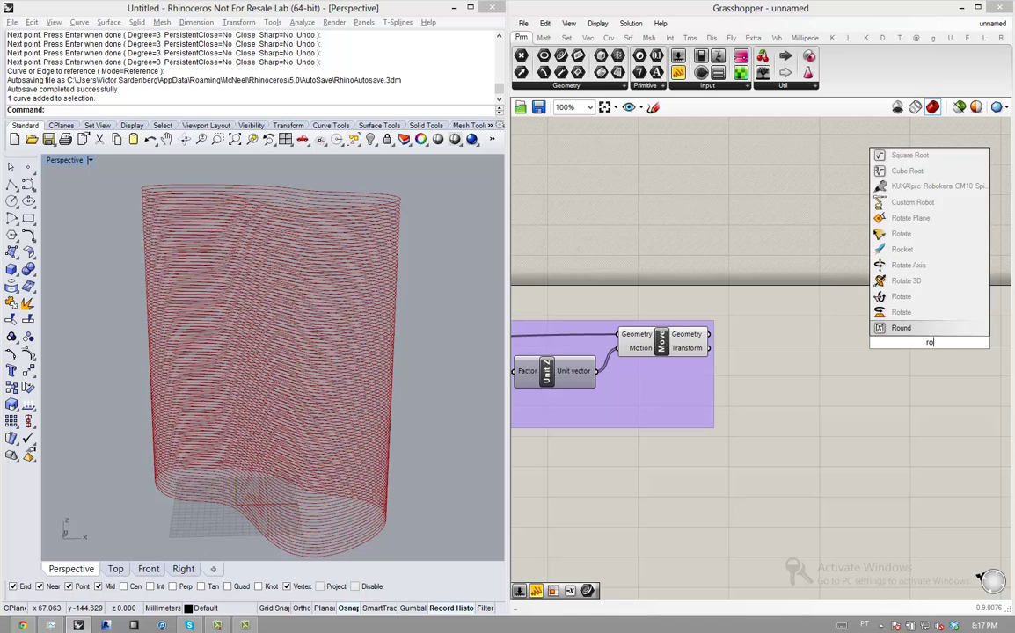
{"action": "type", "text": "tate"}
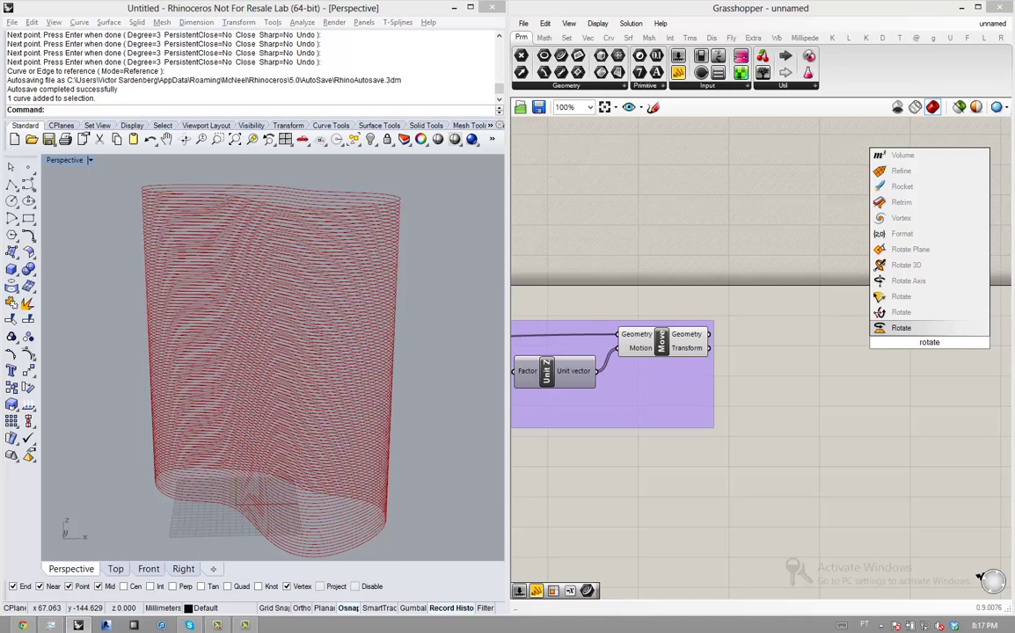
{"action": "key", "text": "Up"}
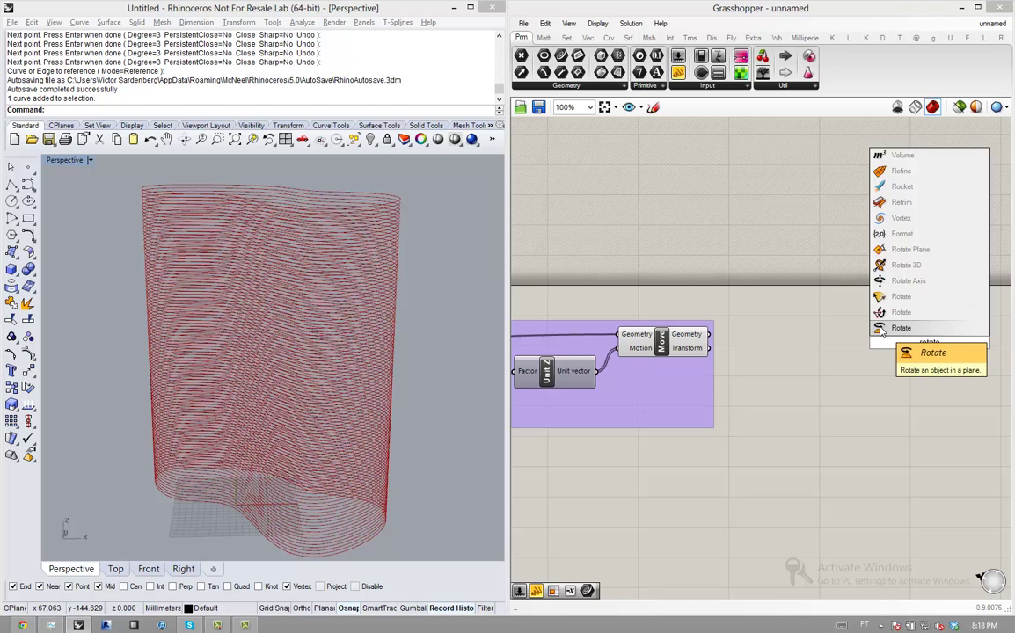
{"action": "left_click", "coordinate": [883, 329]}
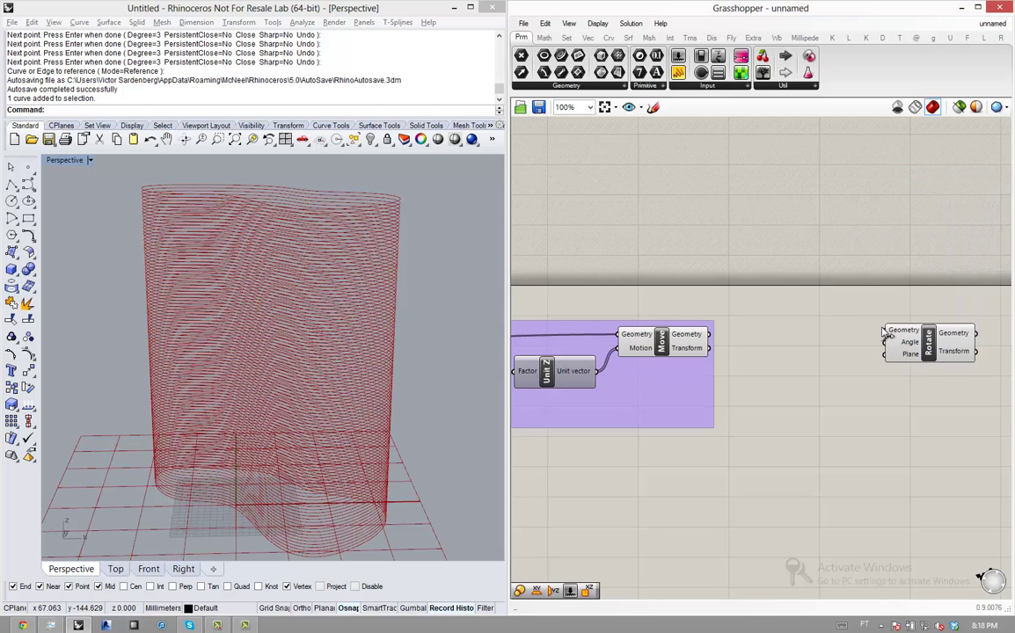
{"action": "left_click_drag", "start_coordinate": [929, 333], "coordinate": [899, 338]}
- Check what Rotate's Geometry, Angle and Plane inputs expect and connect Move's Geometry output to Rotate's Geometry input
{"action": "scroll", "coordinate": [924, 337], "scroll_direction": "up", "scroll_amount": 5}
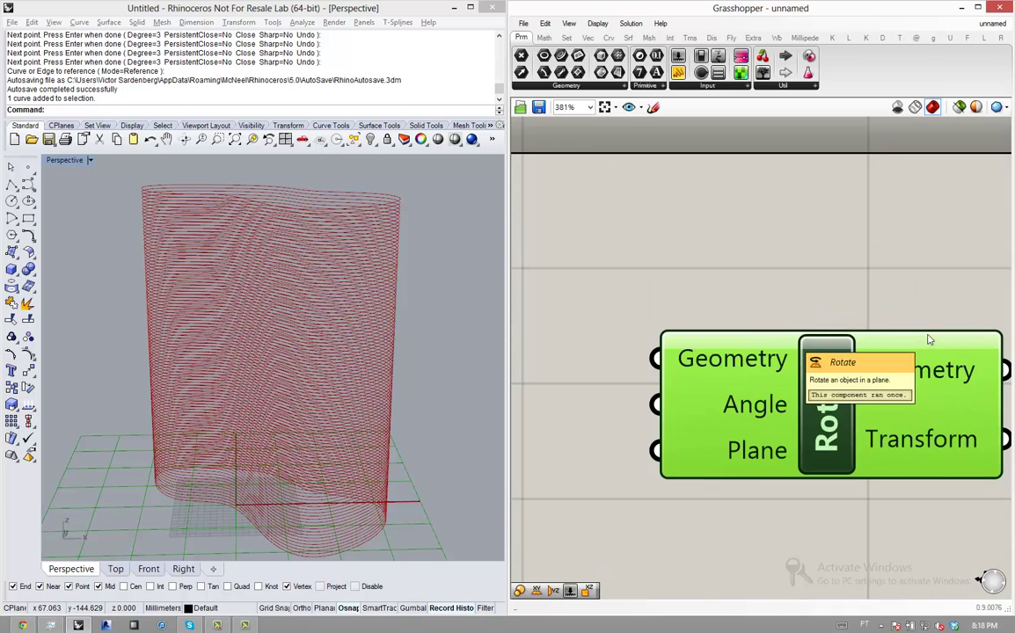
{"action": "mouse_move", "coordinate": [747, 366]}
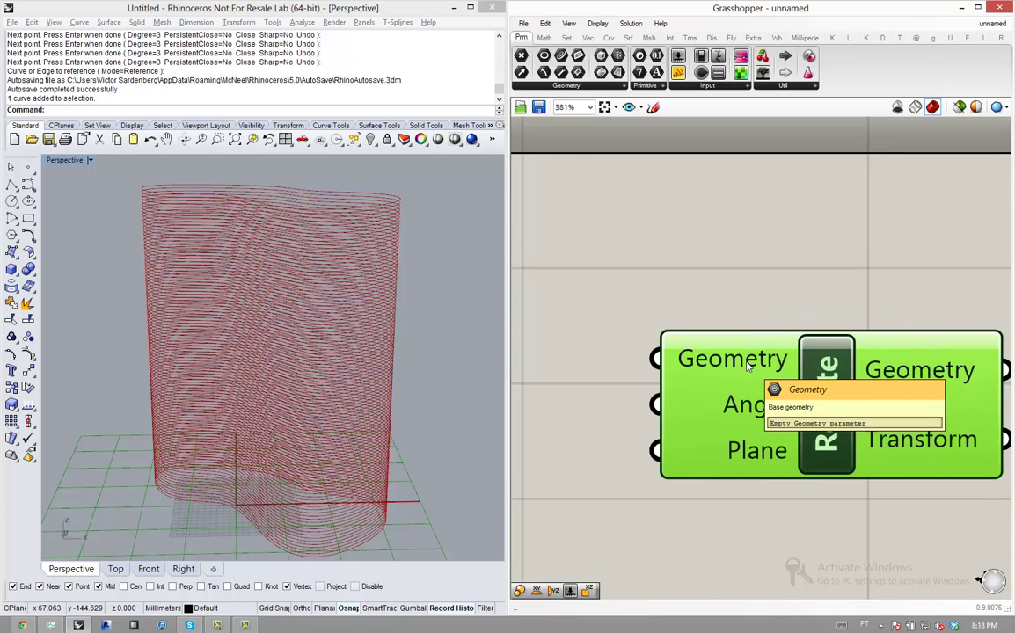
{"action": "mouse_move", "coordinate": [739, 406]}
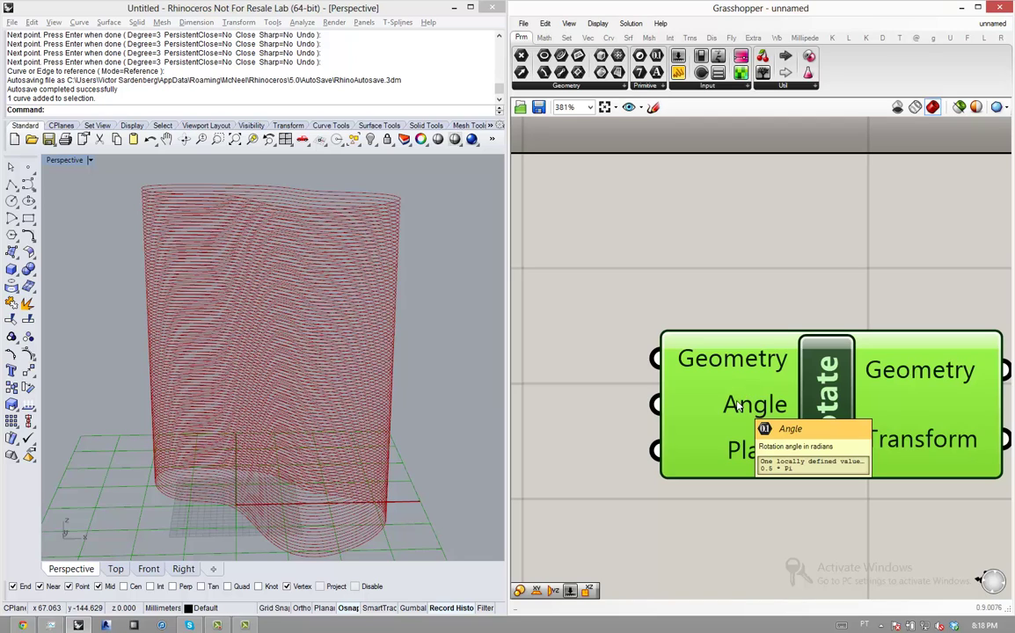
{"action": "mouse_move", "coordinate": [734, 456]}
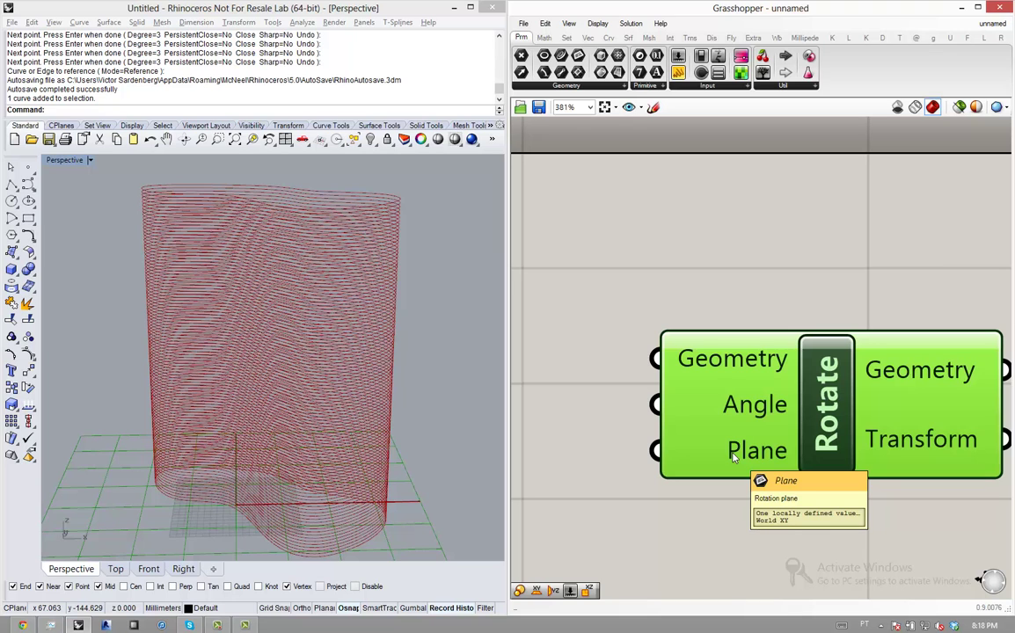
{"action": "scroll", "coordinate": [733, 455], "scroll_direction": "down", "scroll_amount": 5}
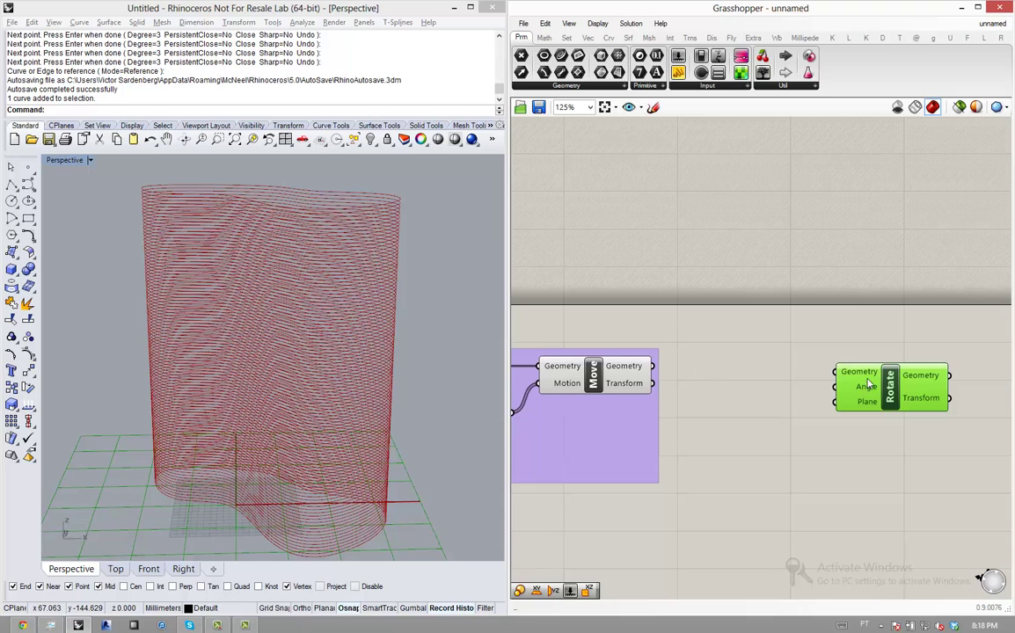
{"action": "scroll", "coordinate": [862, 382], "scroll_direction": "down", "scroll_amount": 3}
{"action": "scroll", "coordinate": [864, 383], "scroll_direction": "up", "scroll_amount": 2}
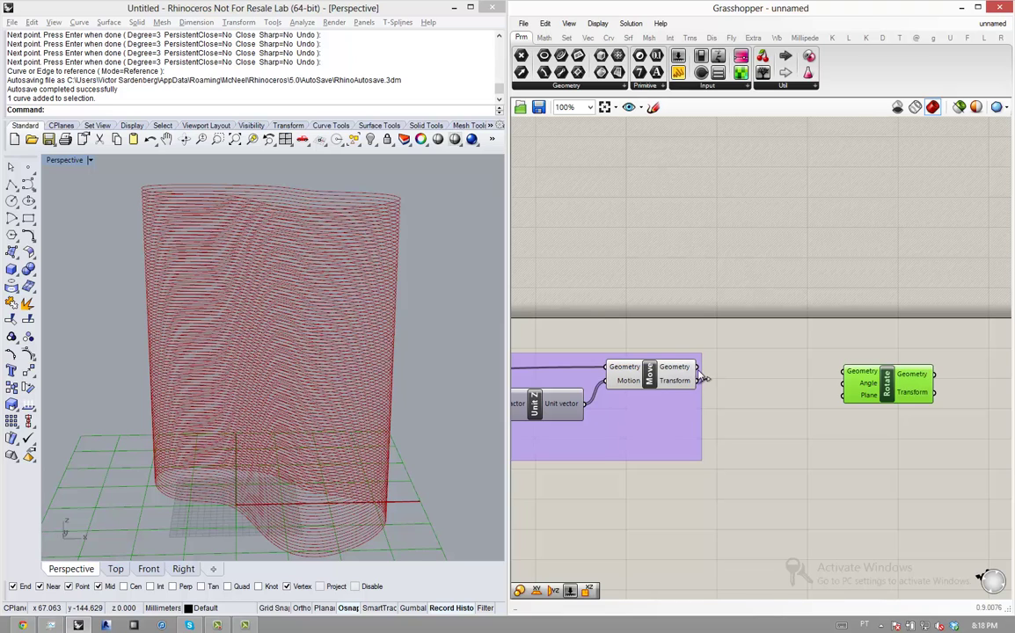
{"action": "scroll", "coordinate": [704, 376], "scroll_direction": "up", "scroll_amount": 3}
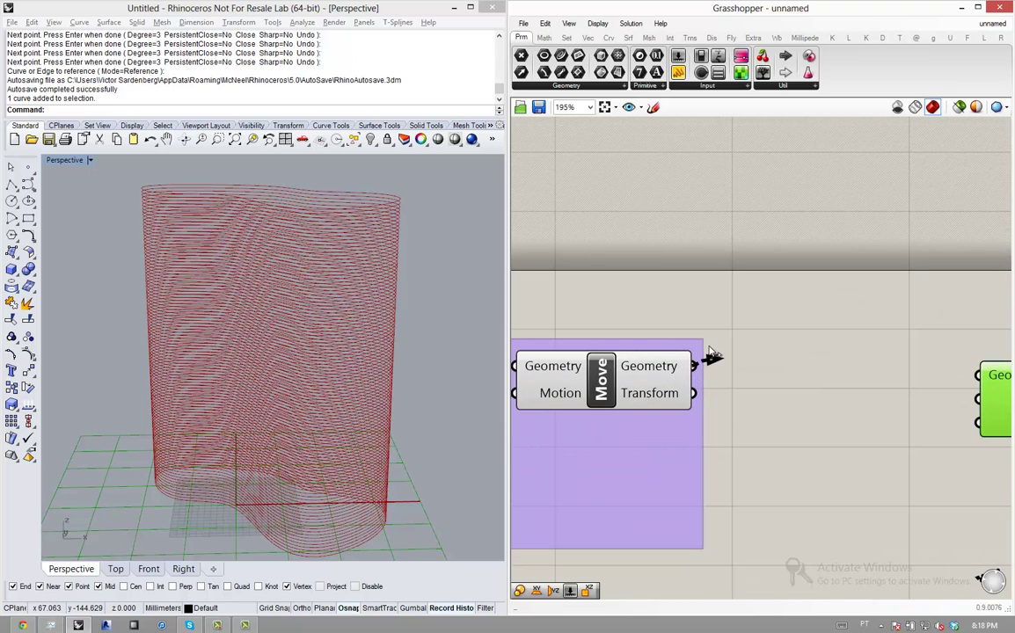
{"action": "scroll", "coordinate": [699, 348], "scroll_direction": "down", "scroll_amount": 2}
{"action": "left_click_drag", "start_coordinate": [695, 348], "coordinate": [858, 376]}
{"action": "scroll", "coordinate": [836, 351], "scroll_direction": "up", "scroll_amount": 3}
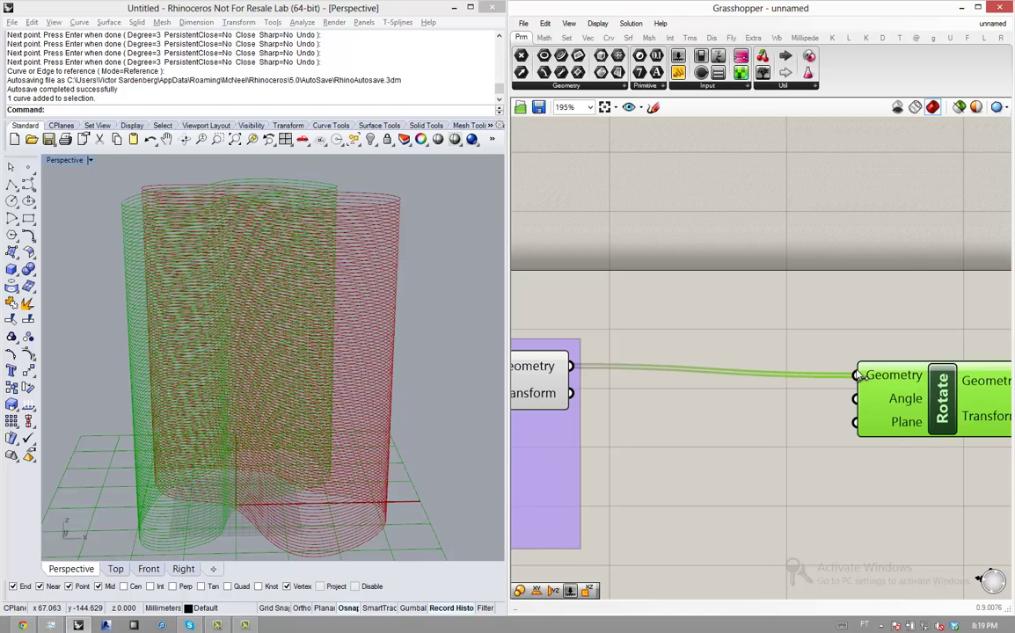
- Compare the rotated stack with the original in the Perspective view and review Rotate's Angle and Plane inputs
{"action": "right_click_drag", "start_coordinate": [286, 329], "coordinate": [293, 298]}
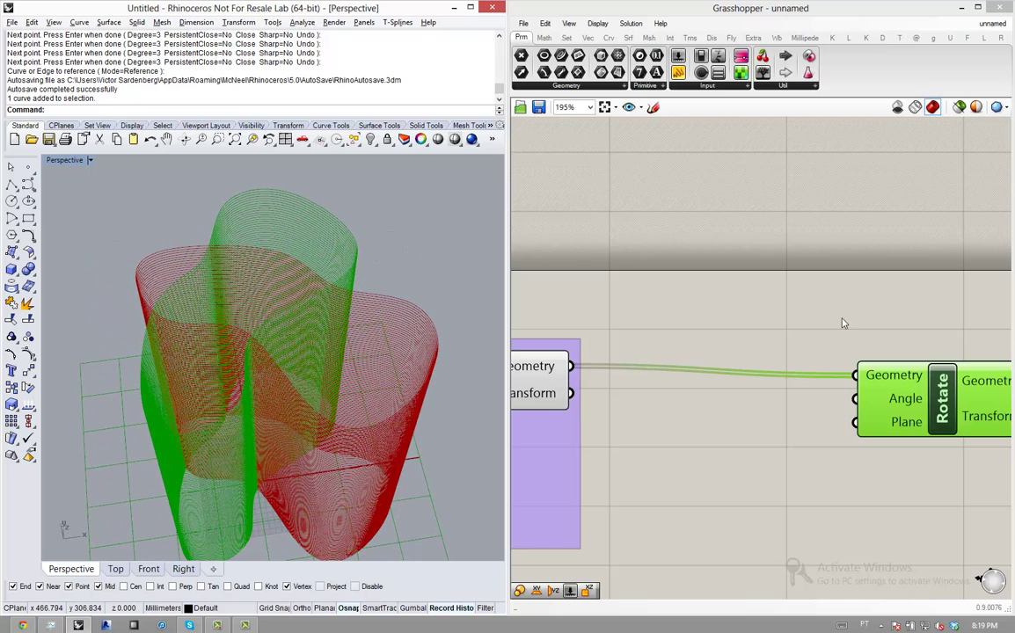
{"action": "left_click", "coordinate": [782, 331]}
{"action": "scroll", "coordinate": [651, 370], "scroll_direction": "down", "scroll_amount": 1}
{"action": "scroll", "coordinate": [775, 351], "scroll_direction": "up", "scroll_amount": 2}
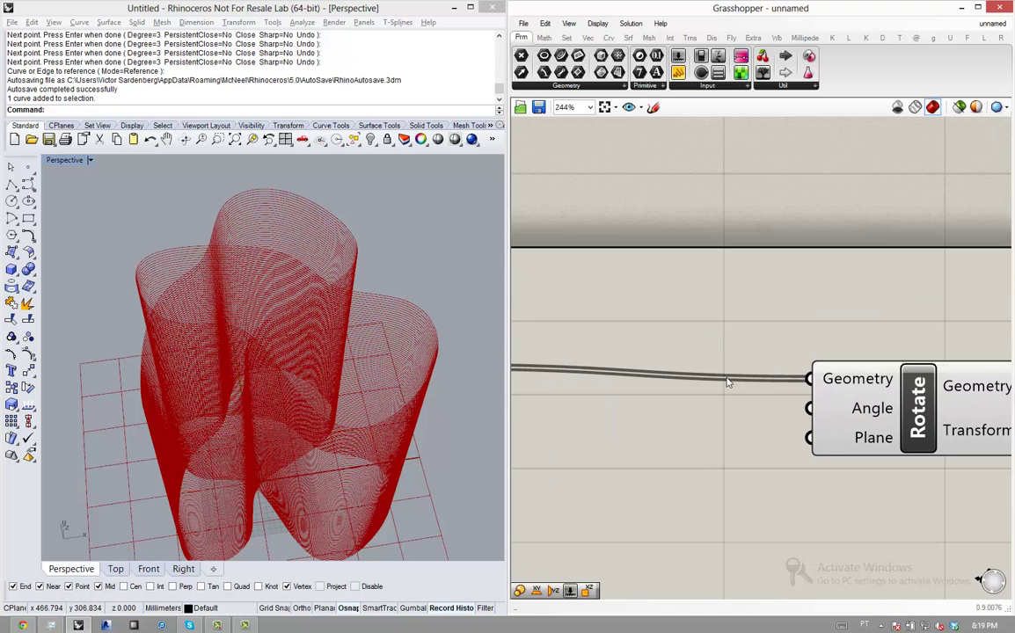
{"action": "mouse_move", "coordinate": [856, 419]}
{"action": "mouse_move", "coordinate": [859, 440]}
{"action": "scroll", "coordinate": [924, 302], "scroll_direction": "down", "scroll_amount": 5}
{"action": "left_click", "coordinate": [941, 342]}
{"action": "left_click_drag", "start_coordinate": [941, 341], "coordinate": [964, 337]}
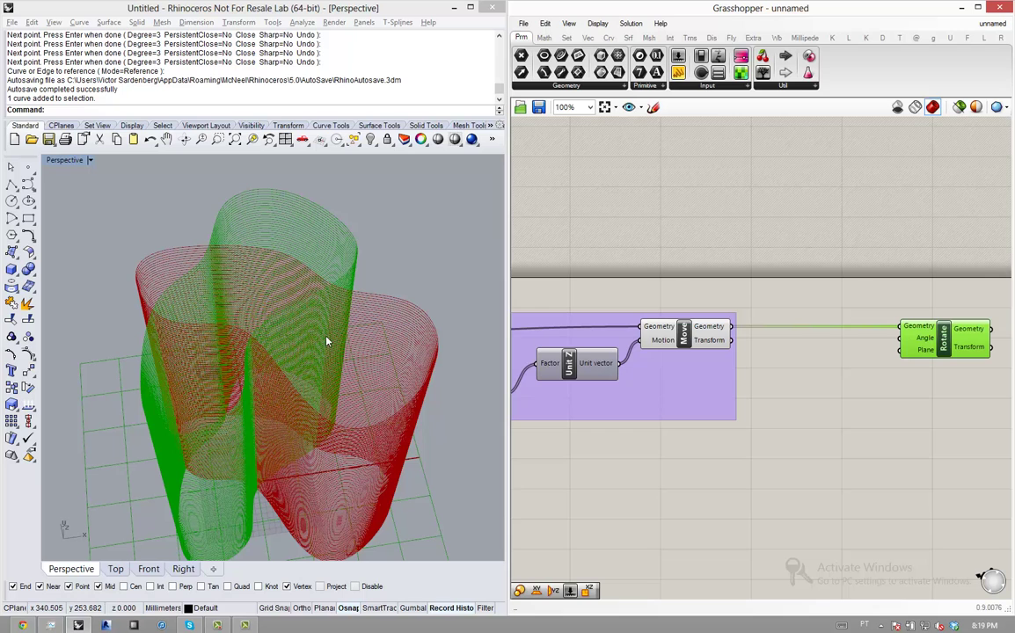
{"action": "right_click_drag", "start_coordinate": [263, 293], "coordinate": [271, 381]}
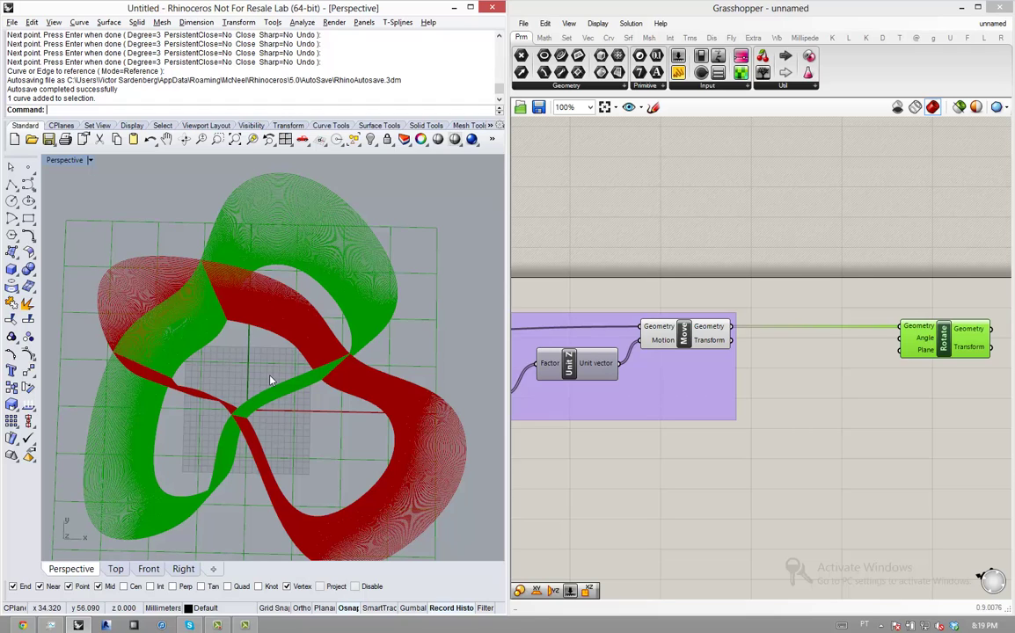
- Add a Series component in the space between the MOVER! group and the Rotate component
{"action": "double_click", "coordinate": [845, 376]}
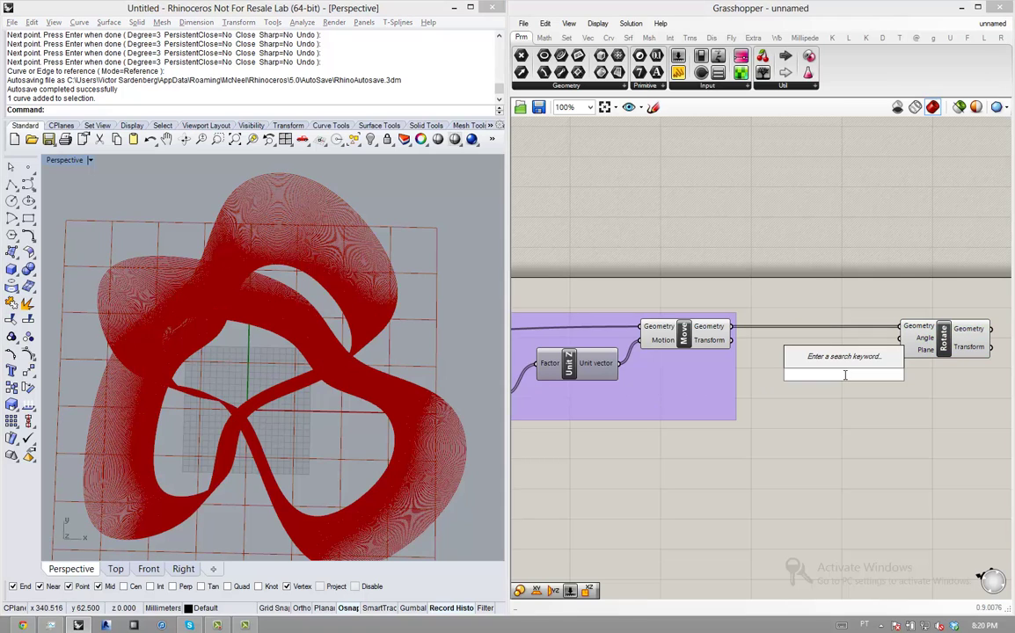
{"action": "type", "text": "series"}
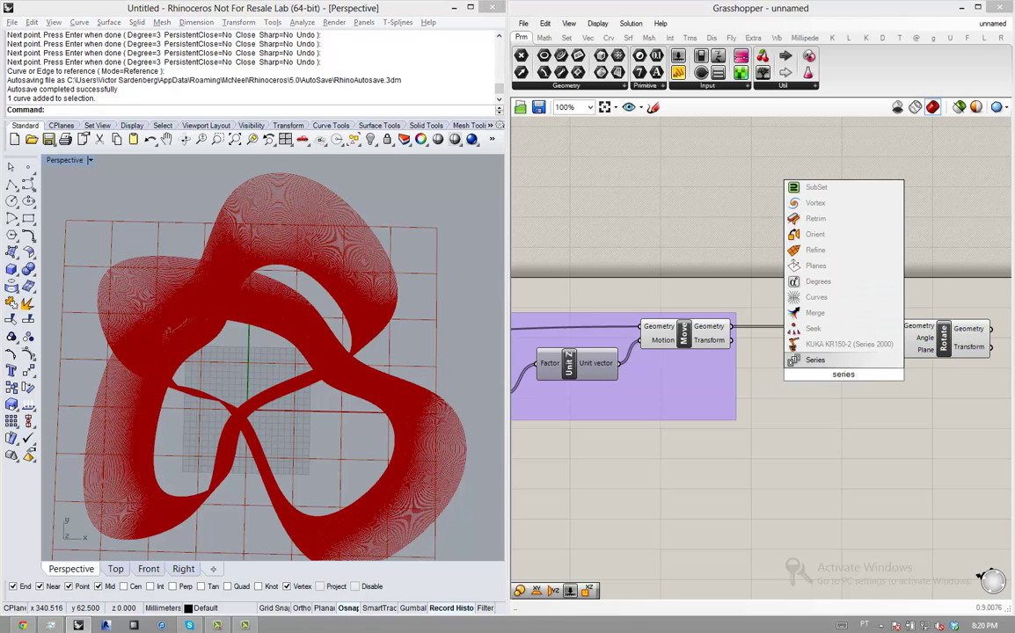
{"action": "key", "text": "Return"}
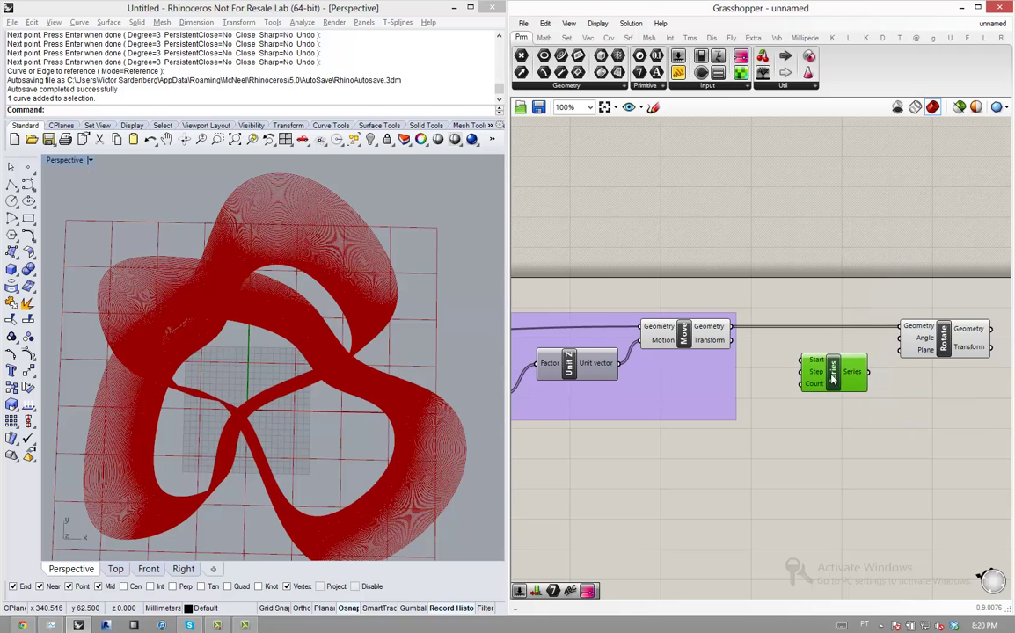
{"action": "scroll", "coordinate": [831, 379], "scroll_direction": "up", "scroll_amount": 5}
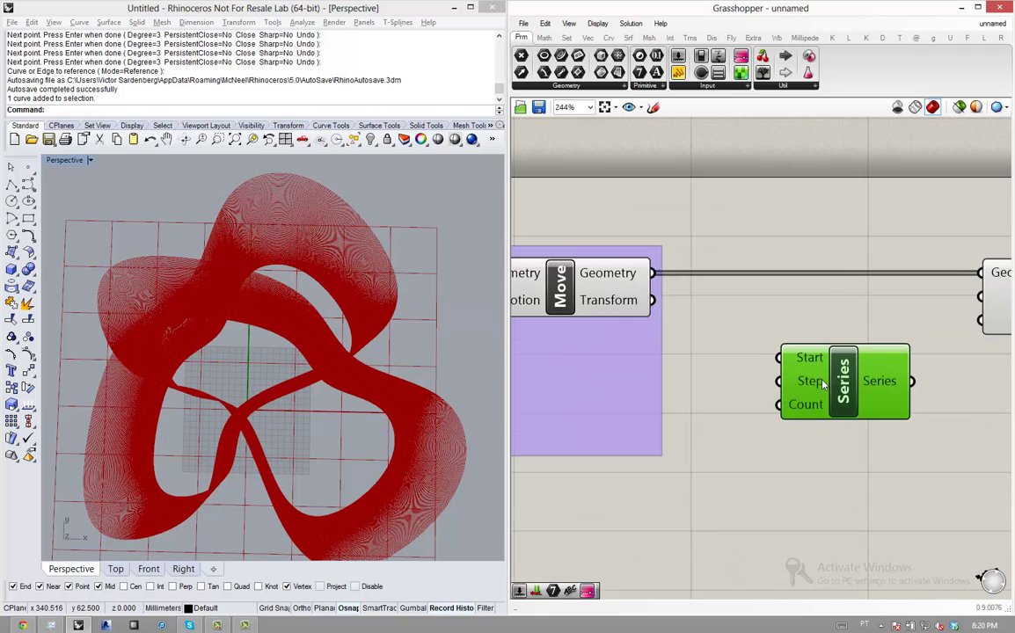
{"action": "scroll", "coordinate": [823, 383], "scroll_direction": "up", "scroll_amount": 1}
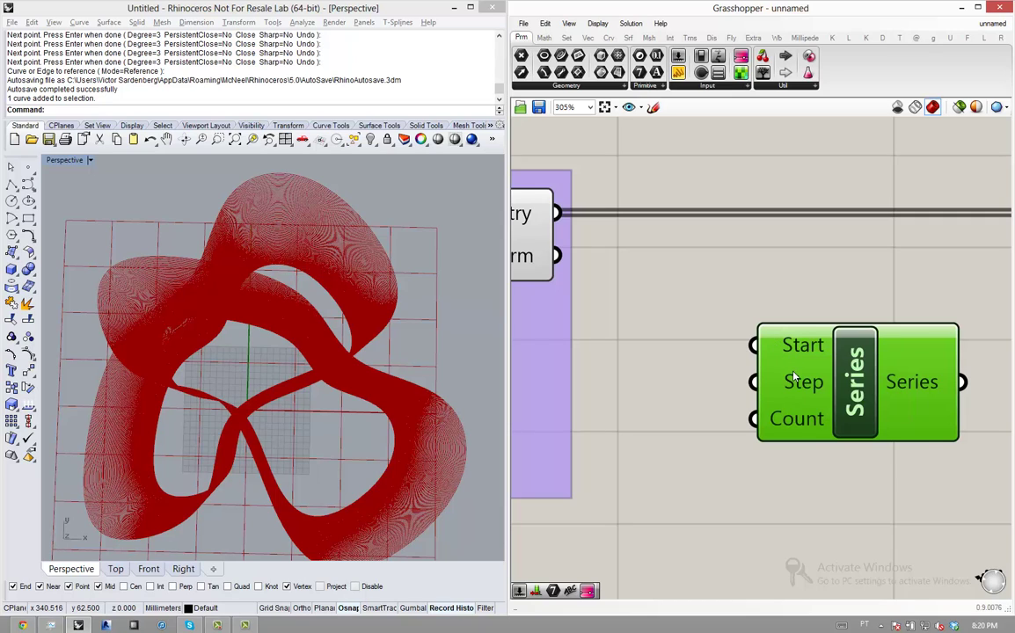
{"action": "mouse_move", "coordinate": [794, 379]}
{"action": "scroll", "coordinate": [695, 418], "scroll_direction": "down", "scroll_amount": 3}
{"action": "left_click_drag", "start_coordinate": [760, 404], "coordinate": [793, 404]}
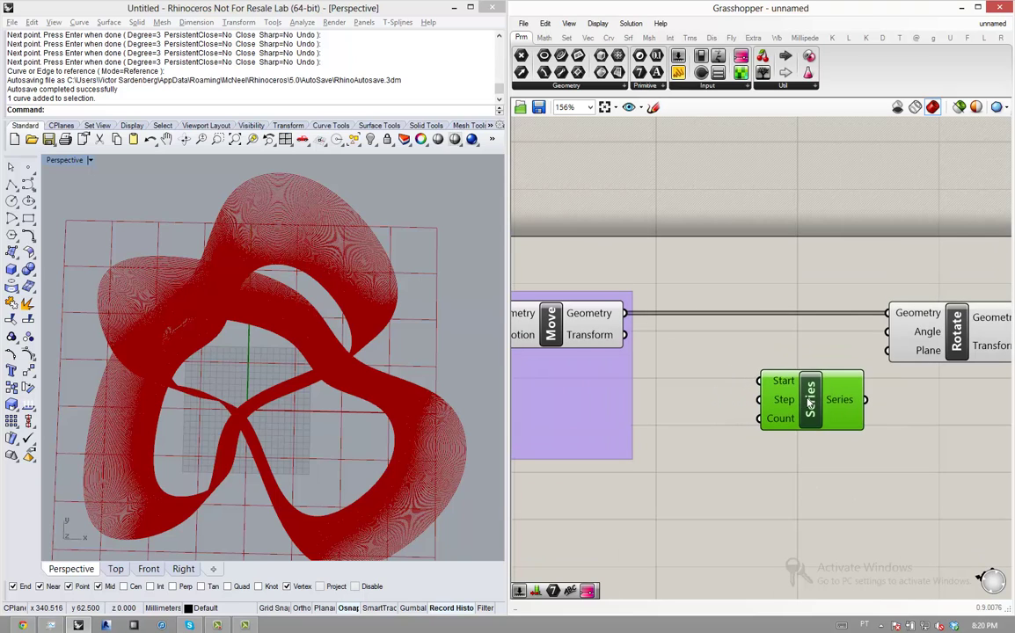
- Add a number slider with the value 3.56 next to the new Series component
{"action": "double_click", "coordinate": [665, 431]}
{"action": "type", "text": "3.56"}
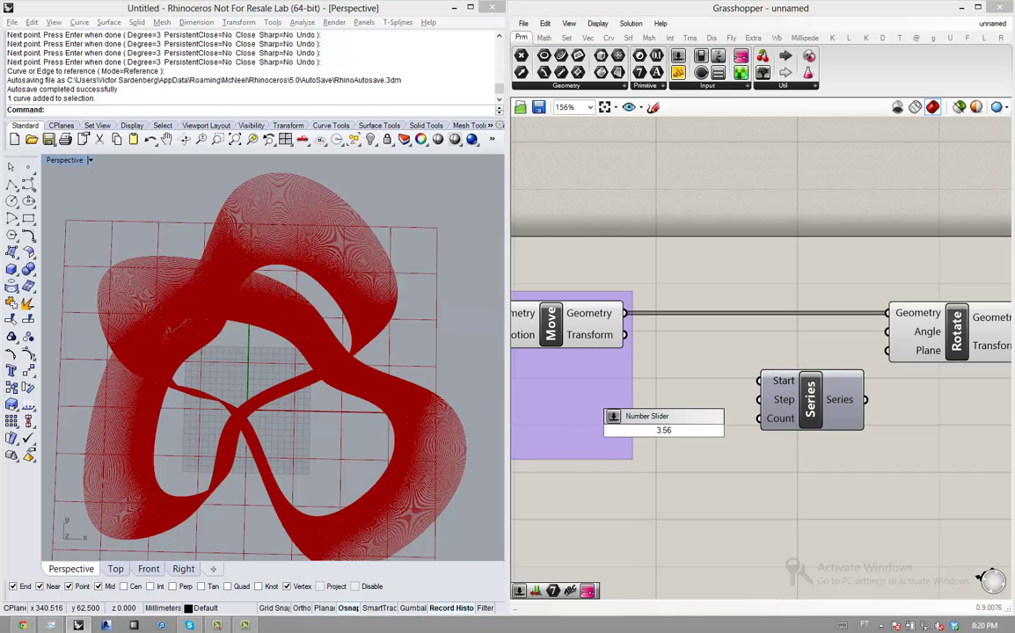
{"action": "key", "text": "Return"}
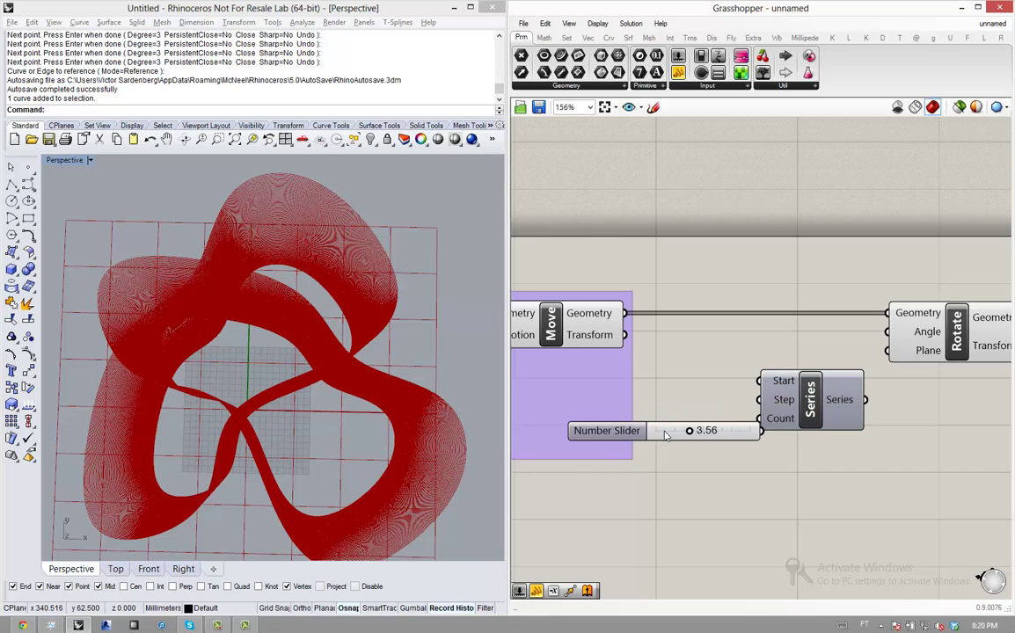
{"action": "scroll", "coordinate": [638, 437], "scroll_direction": "down", "scroll_amount": 1}
{"action": "scroll", "coordinate": [638, 437], "scroll_direction": "up", "scroll_amount": 1}
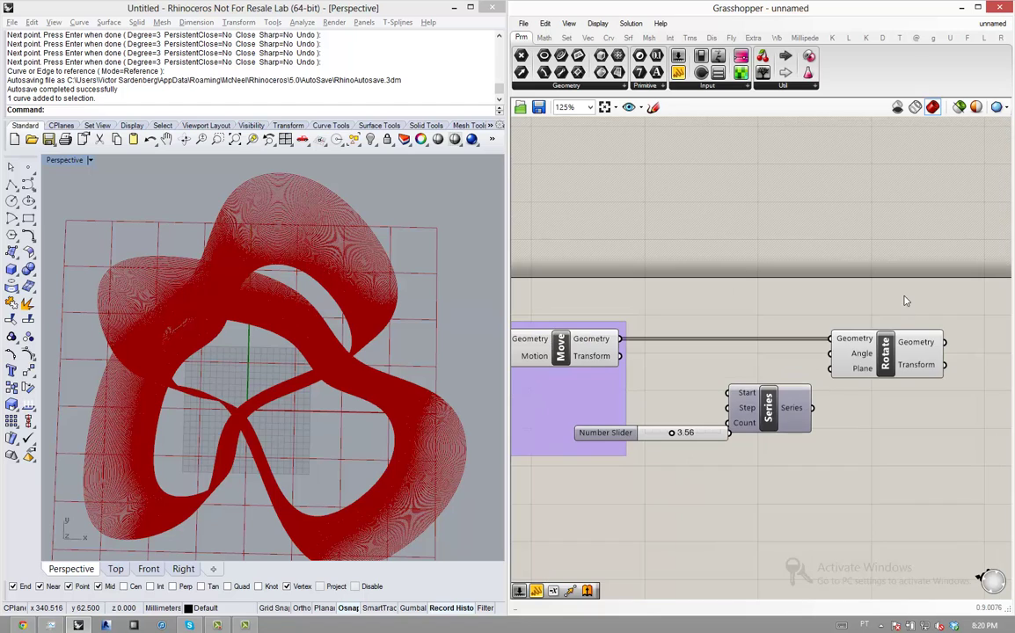
- Shift Rotate, Series and the 3.56 slider farther from the MOVER! group and place the slider in front of Series' inputs
{"action": "left_click_drag", "start_coordinate": [904, 297], "coordinate": [701, 453]}
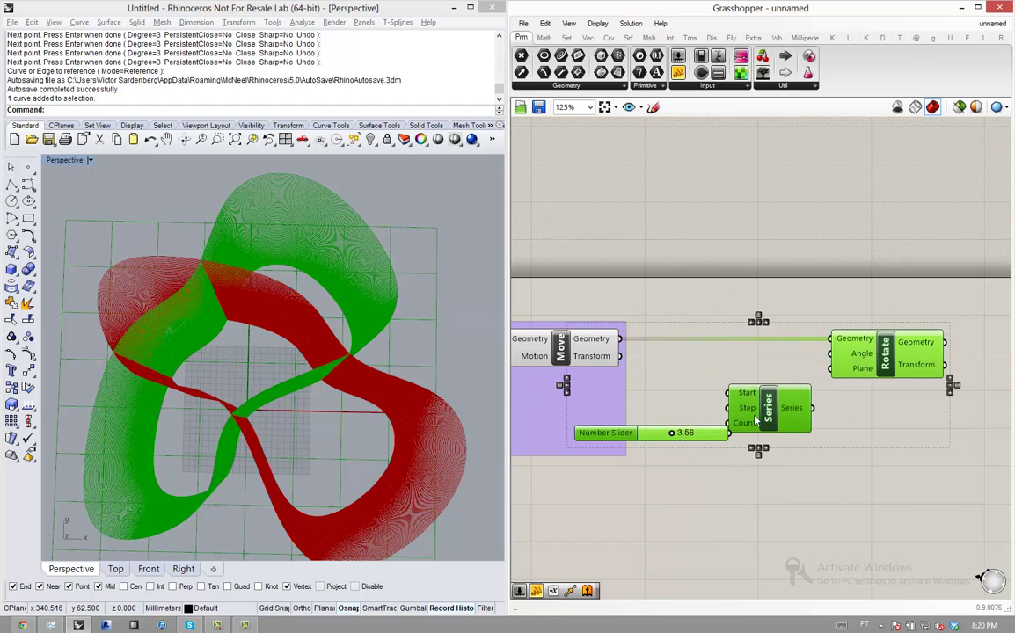
{"action": "left_click_drag", "start_coordinate": [783, 413], "coordinate": [891, 406]}
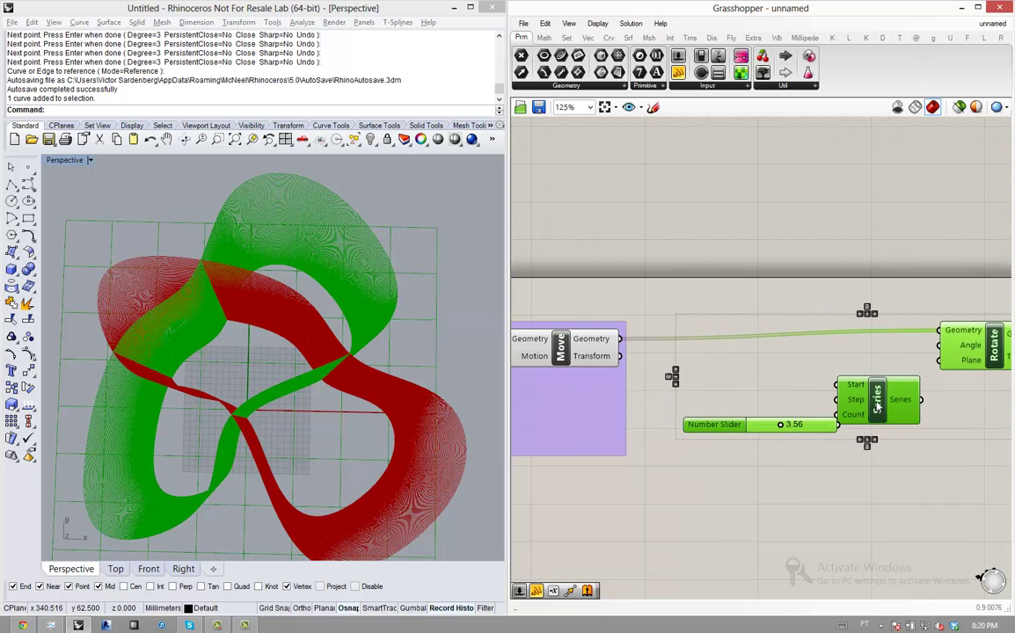
{"action": "left_click", "coordinate": [715, 356]}
{"action": "left_click_drag", "start_coordinate": [802, 420], "coordinate": [778, 405]}
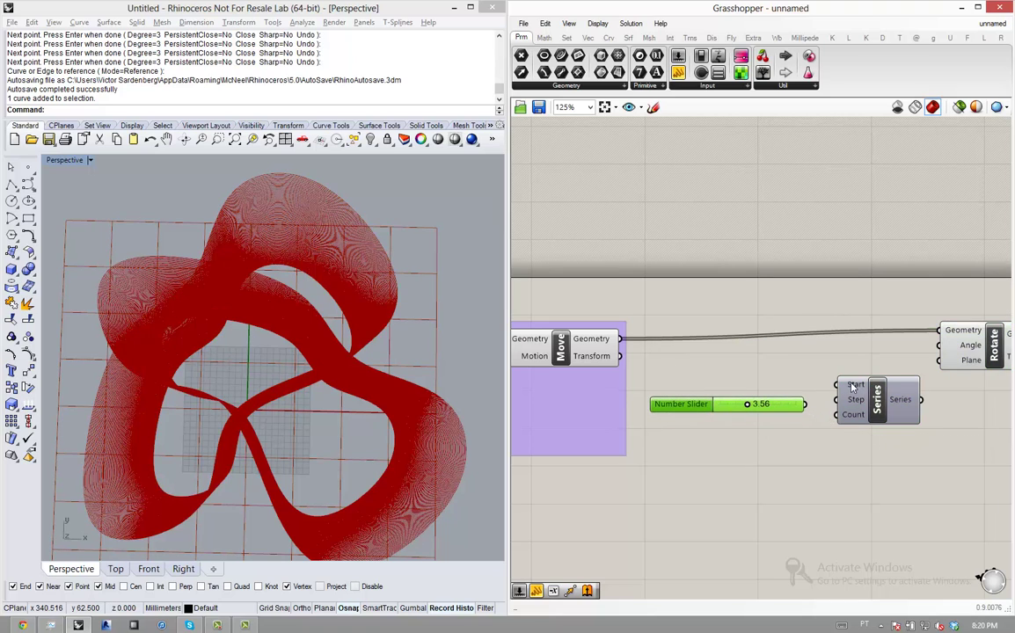
- Move the Rotate component over to the MOVER! group and back to its place beyond the new Series component
{"action": "scroll", "coordinate": [984, 337], "scroll_direction": "down", "scroll_amount": 3}
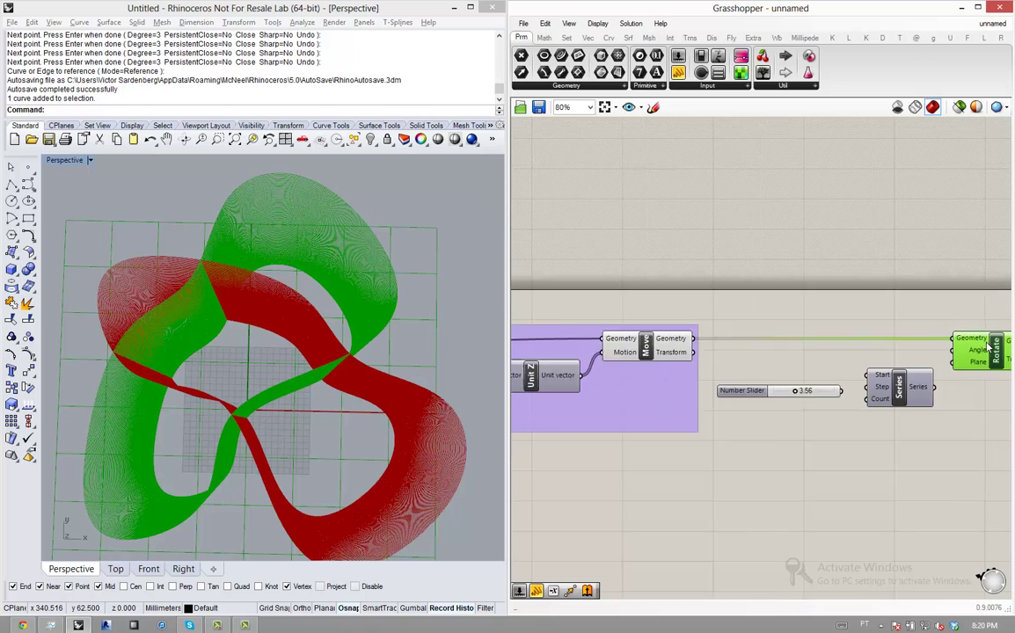
{"action": "left_click_drag", "start_coordinate": [919, 356], "coordinate": [612, 297]}
{"action": "scroll", "coordinate": [613, 298], "scroll_direction": "up", "scroll_amount": 3}
{"action": "scroll", "coordinate": [615, 298], "scroll_direction": "up", "scroll_amount": 2}
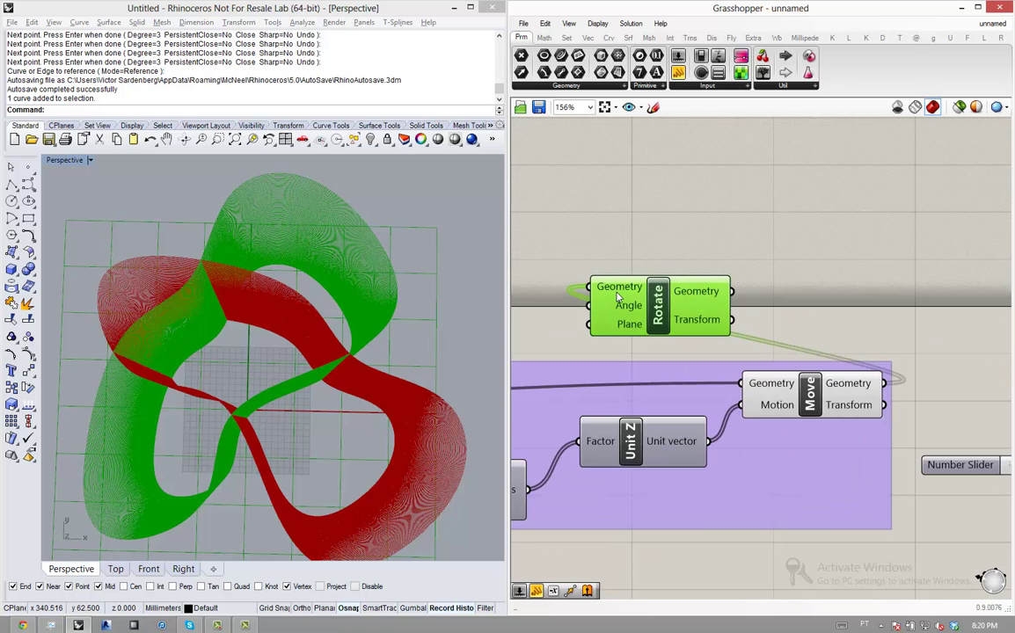
{"action": "left_click_drag", "start_coordinate": [701, 321], "coordinate": [654, 317]}
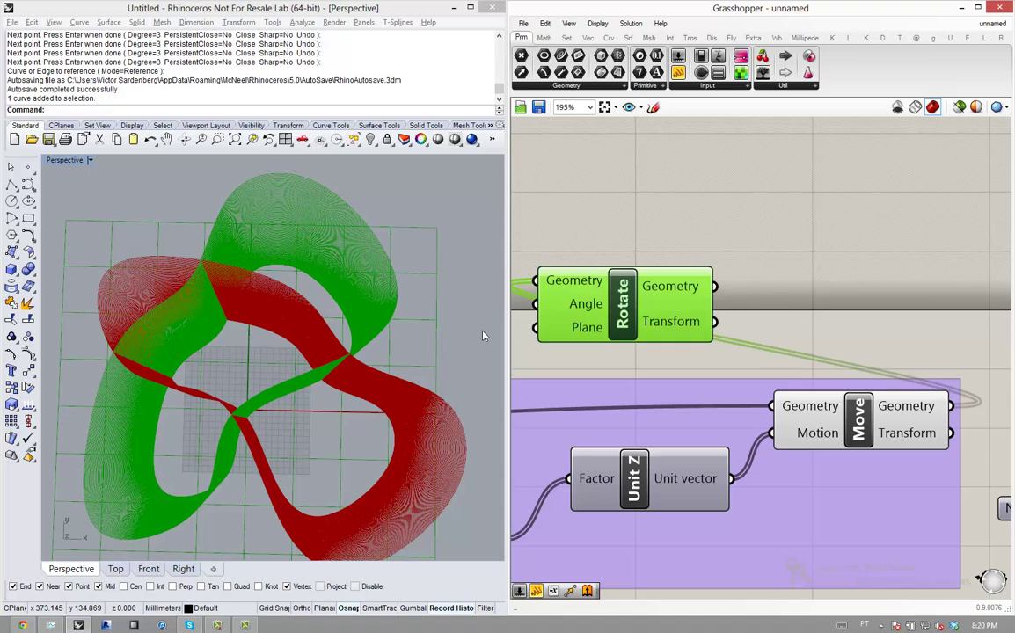
{"action": "left_click", "coordinate": [786, 292]}
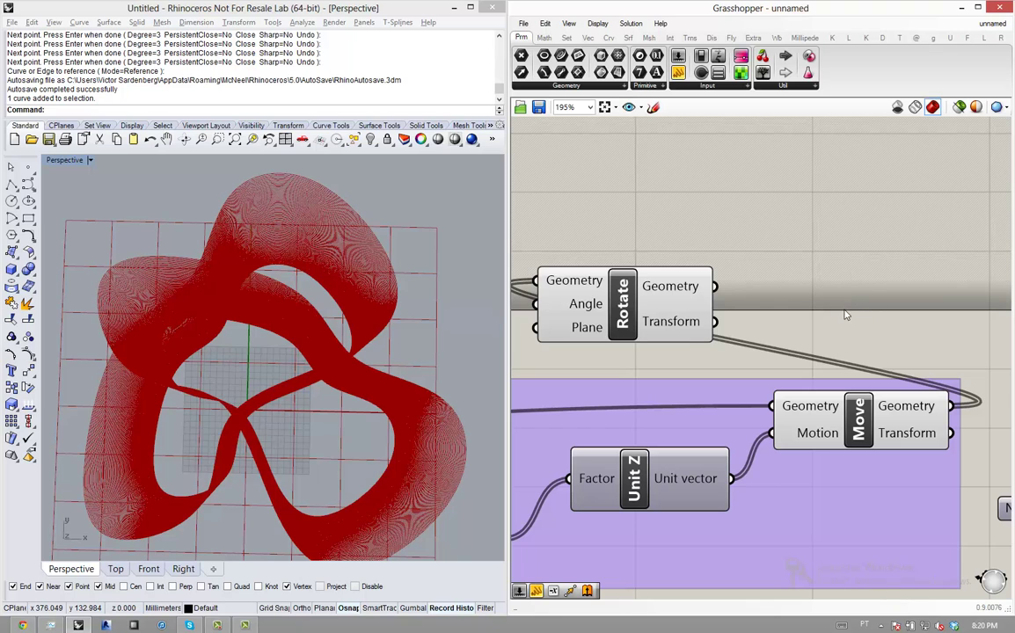
{"action": "left_click", "coordinate": [588, 286]}
{"action": "scroll", "coordinate": [589, 295], "scroll_direction": "down", "scroll_amount": 3}
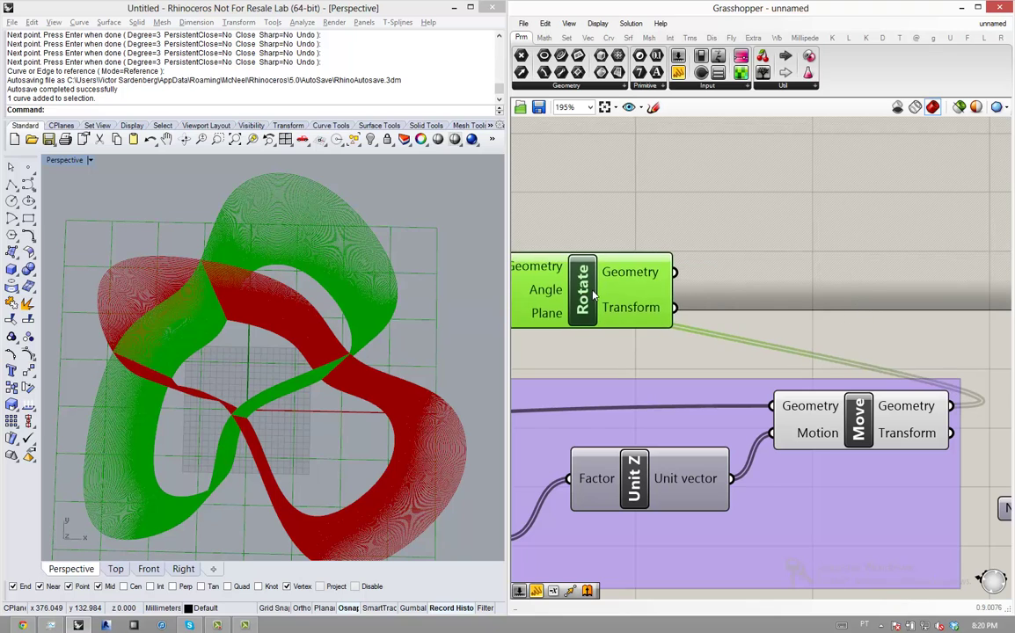
{"action": "scroll", "coordinate": [589, 299], "scroll_direction": "down", "scroll_amount": 2}
{"action": "left_click_drag", "start_coordinate": [585, 293], "coordinate": [912, 330]}
{"action": "scroll", "coordinate": [880, 332], "scroll_direction": "up", "scroll_amount": 3}
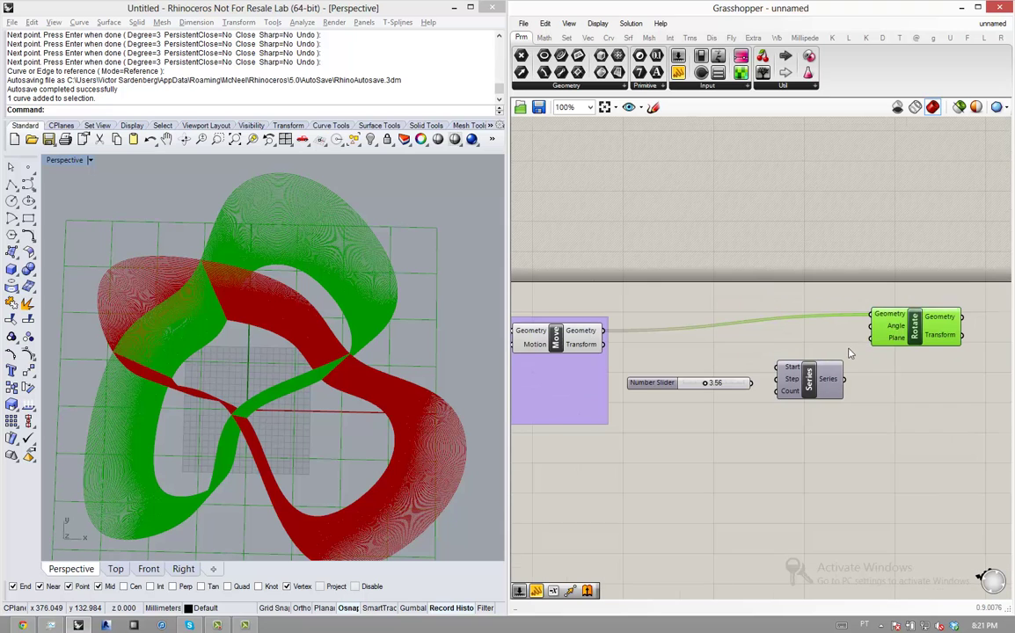
- Connect the new Series output to Rotate's Angle input and line the 3.56 slider up with Series' Step input
{"action": "left_click", "coordinate": [806, 374]}
{"action": "left_click_drag", "start_coordinate": [784, 366], "coordinate": [877, 322]}
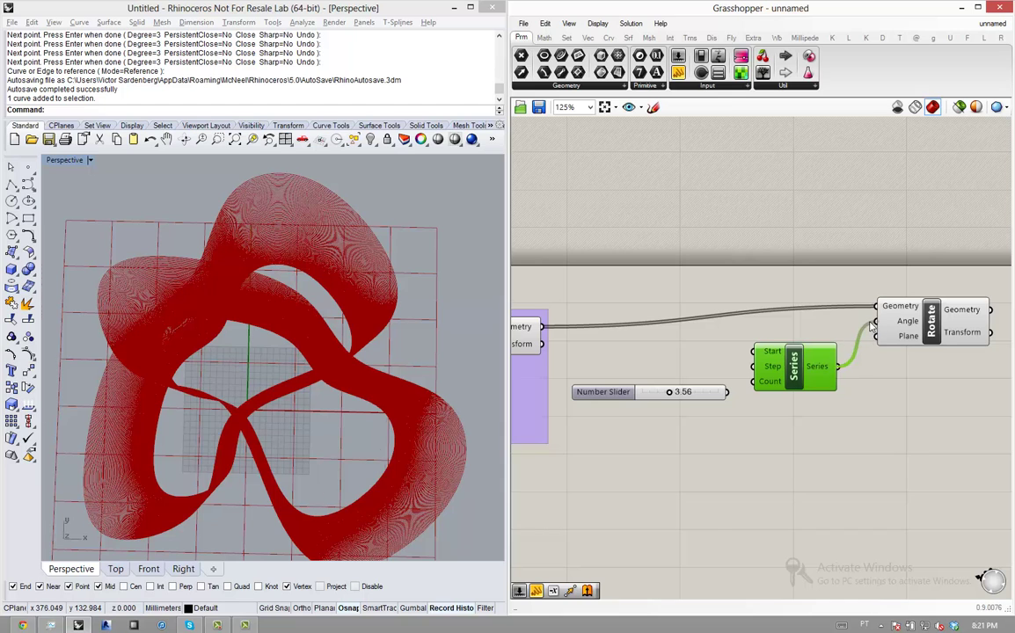
{"action": "scroll", "coordinate": [726, 388], "scroll_direction": "up", "scroll_amount": 3}
{"action": "left_click_drag", "start_coordinate": [727, 389], "coordinate": [737, 348]}
{"action": "scroll", "coordinate": [714, 351], "scroll_direction": "down", "scroll_amount": 2}
{"action": "scroll", "coordinate": [714, 350], "scroll_direction": "up", "scroll_amount": 1}
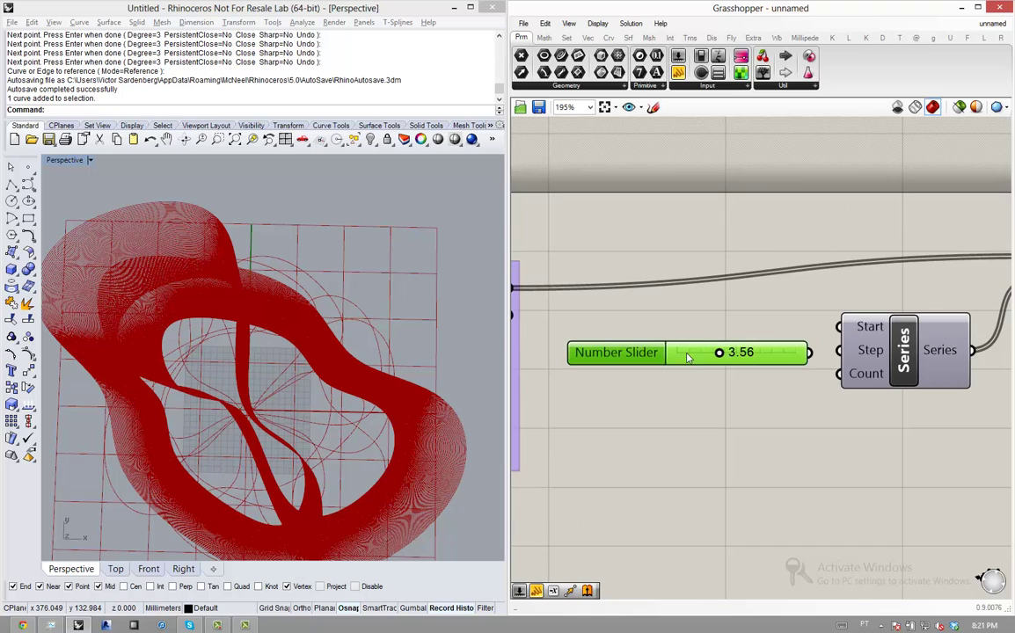
- Rename the 3.56 slider as ROTAÇÃO and connect it to the new Series' Step input
{"action": "right_click", "coordinate": [691, 356]}
{"action": "type", "text": "ROTA\"C"}
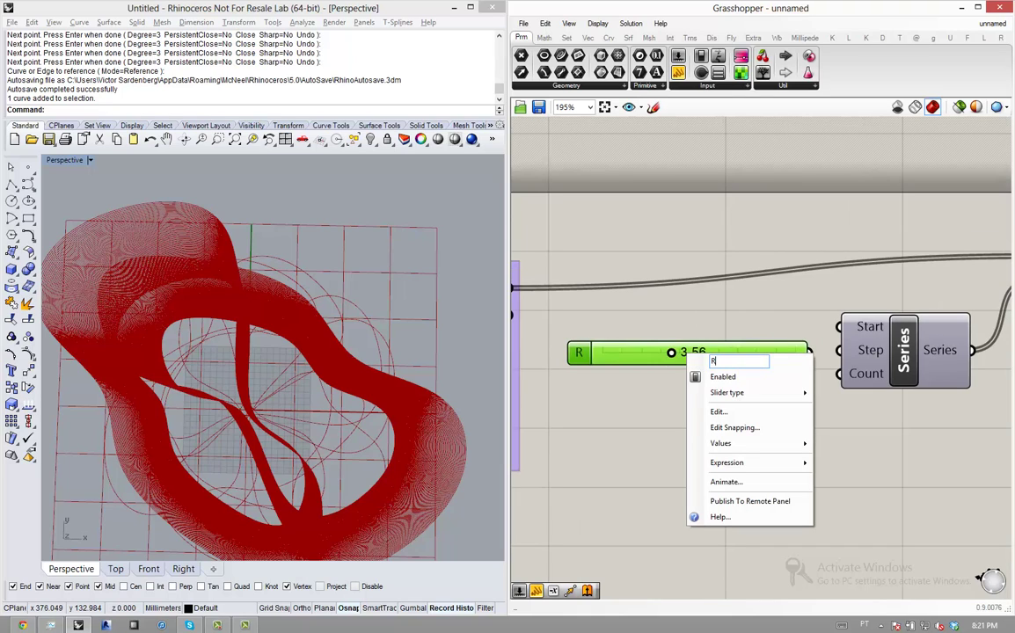
{"action": "key", "text": "BackSpace"}
{"action": "key", "text": "BackSpace"}
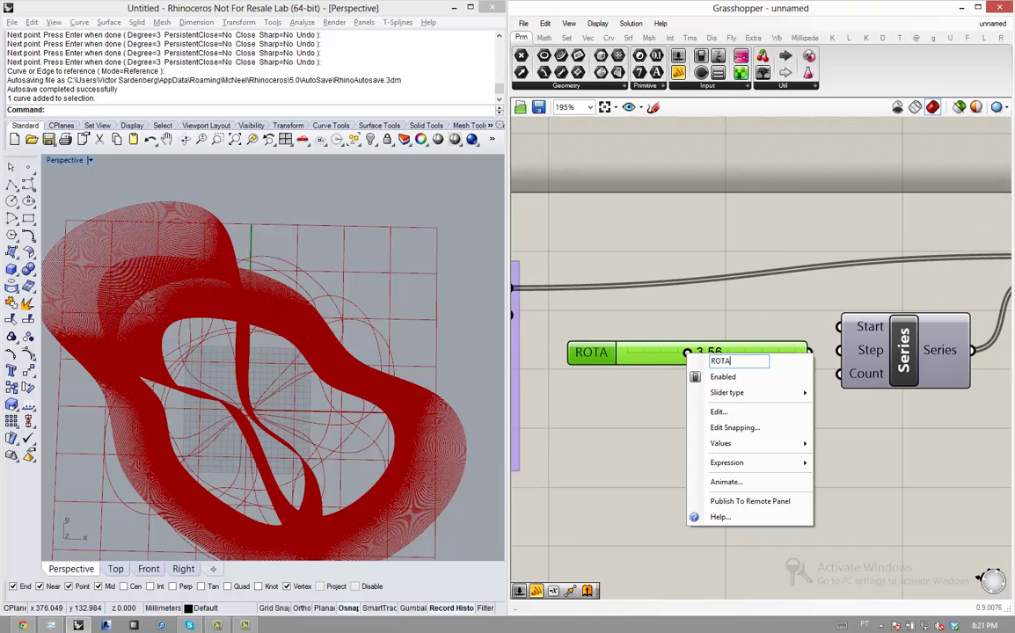
{"action": "type", "text": "Ç"}
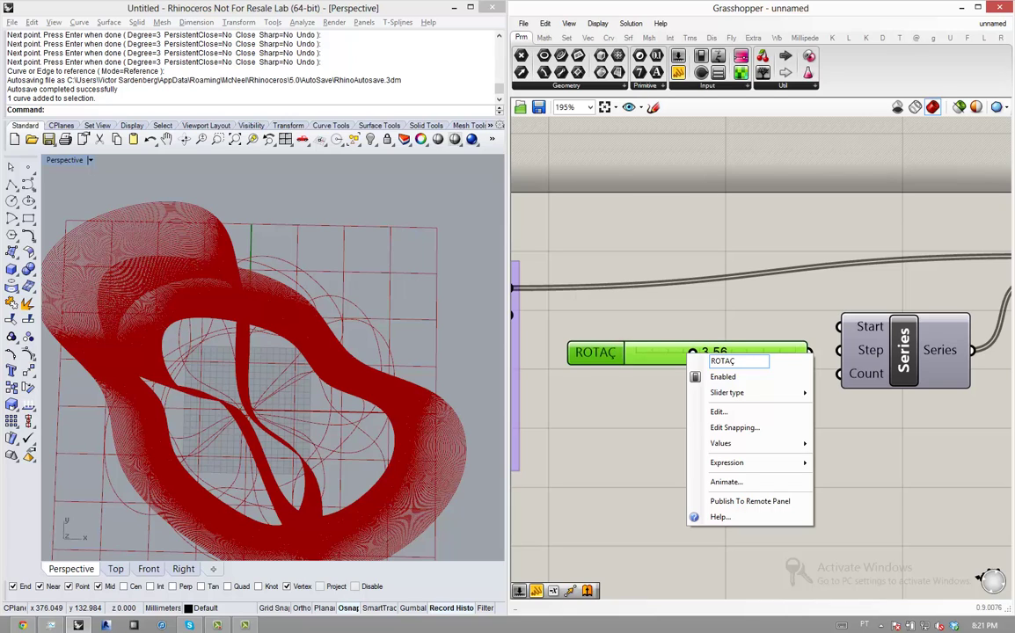
{"action": "type", "text": "ÃO"}
{"action": "key", "text": "Return"}
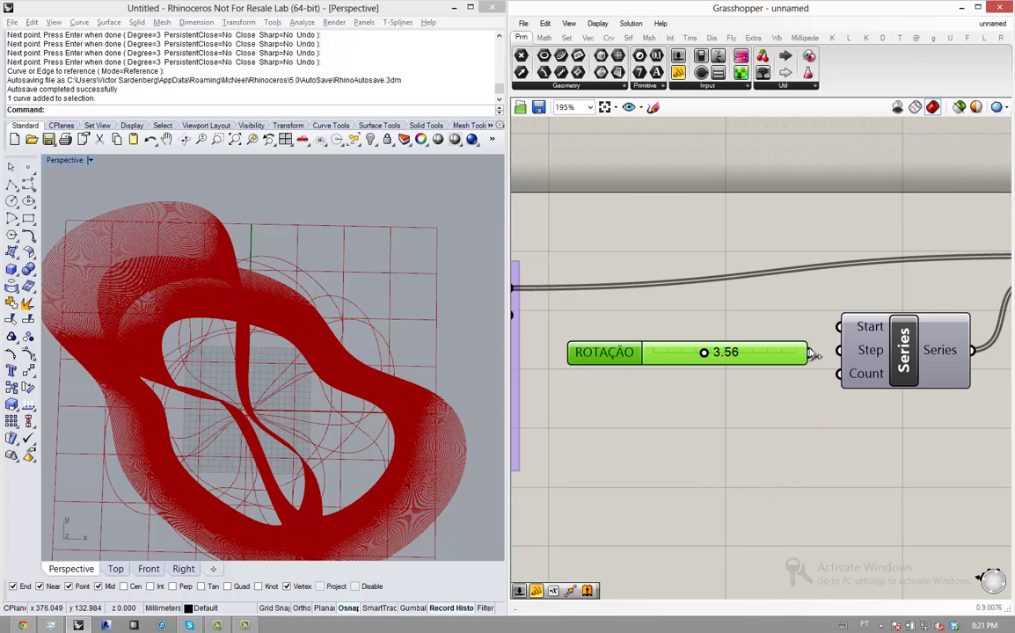
{"action": "left_click_drag", "start_coordinate": [811, 353], "coordinate": [841, 351]}
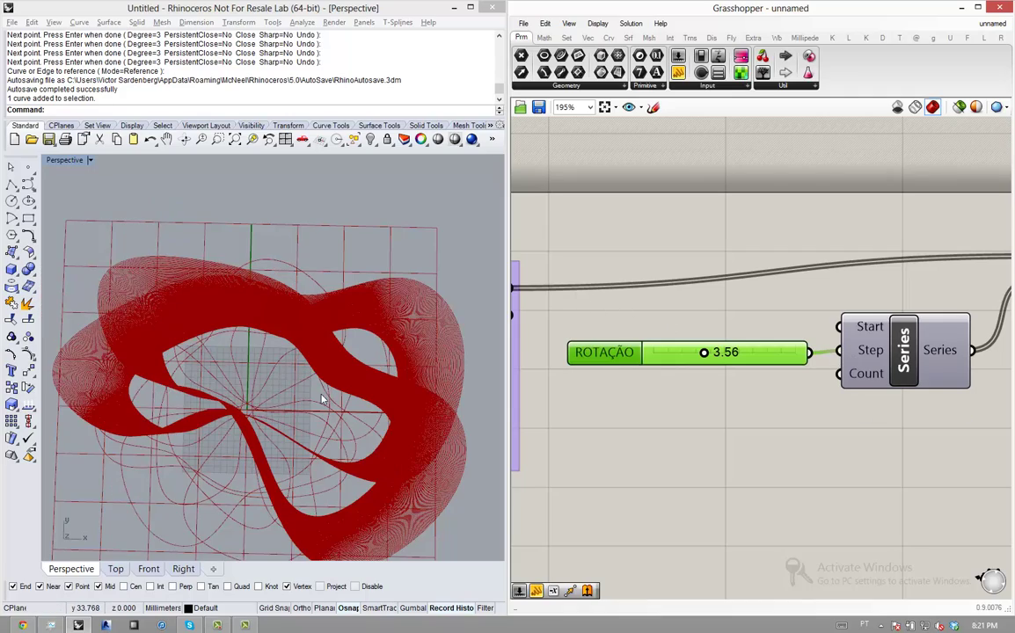
- Turn off the preview of the Curve parameter in the MOVER! group
{"action": "right_click_drag", "start_coordinate": [323, 401], "coordinate": [358, 408]}
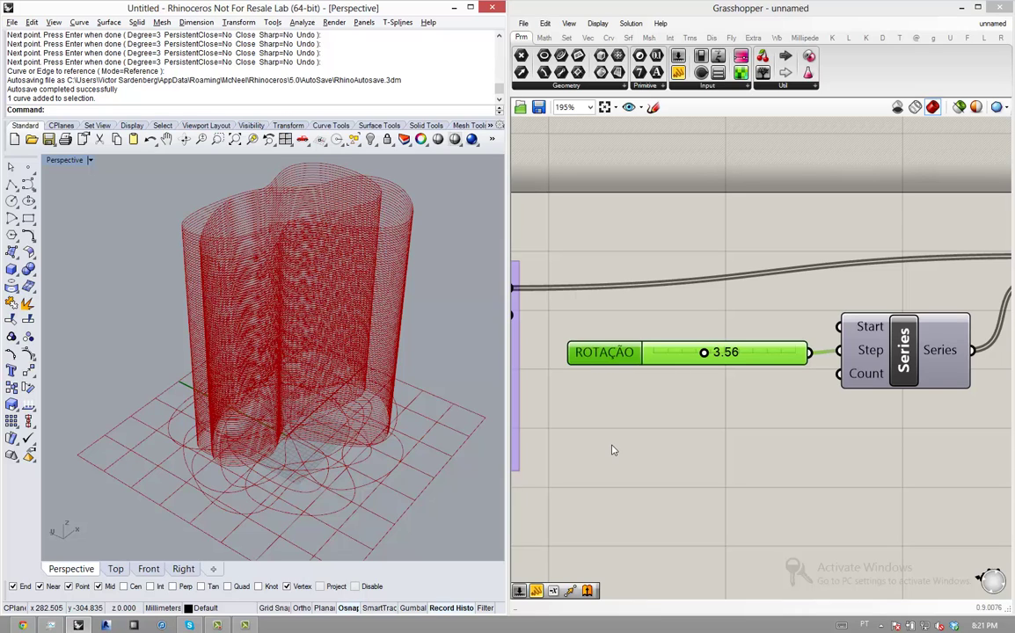
{"action": "scroll", "coordinate": [662, 430], "scroll_direction": "down", "scroll_amount": 8}
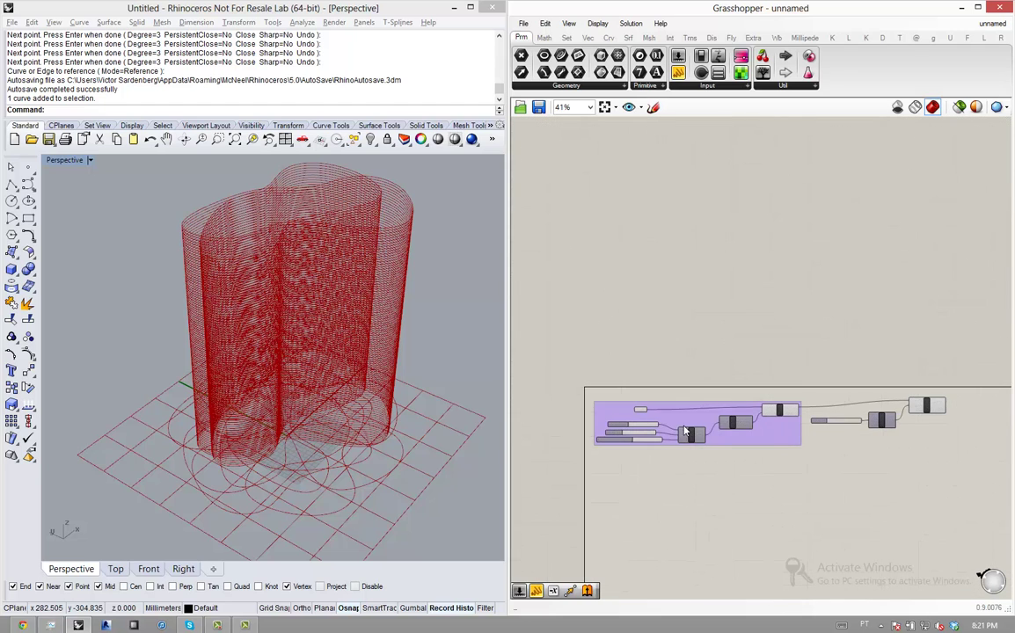
{"action": "scroll", "coordinate": [686, 431], "scroll_direction": "up", "scroll_amount": 9}
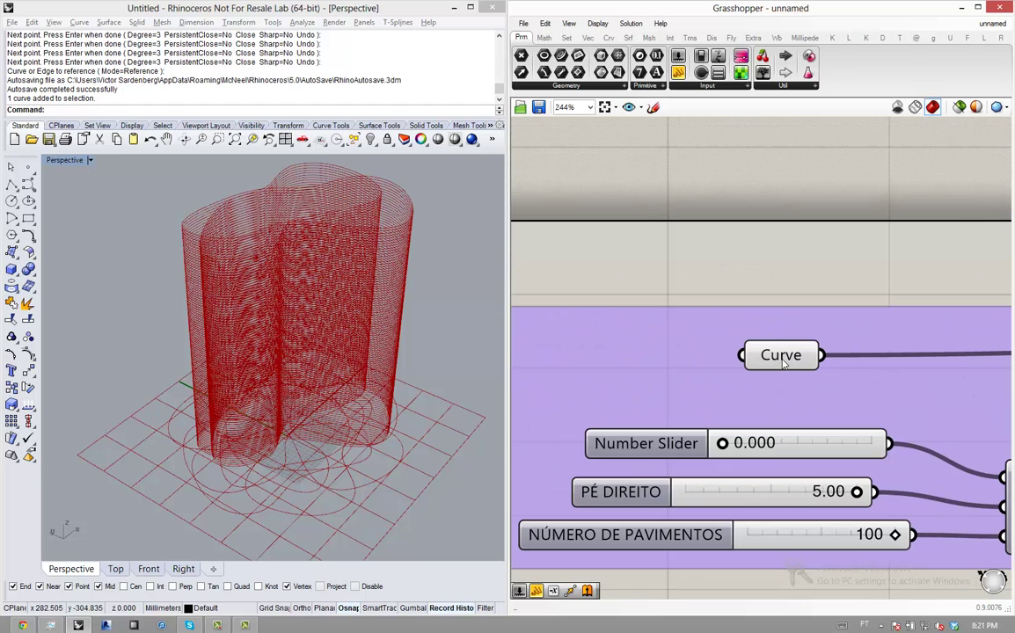
{"action": "left_click", "coordinate": [784, 364]}
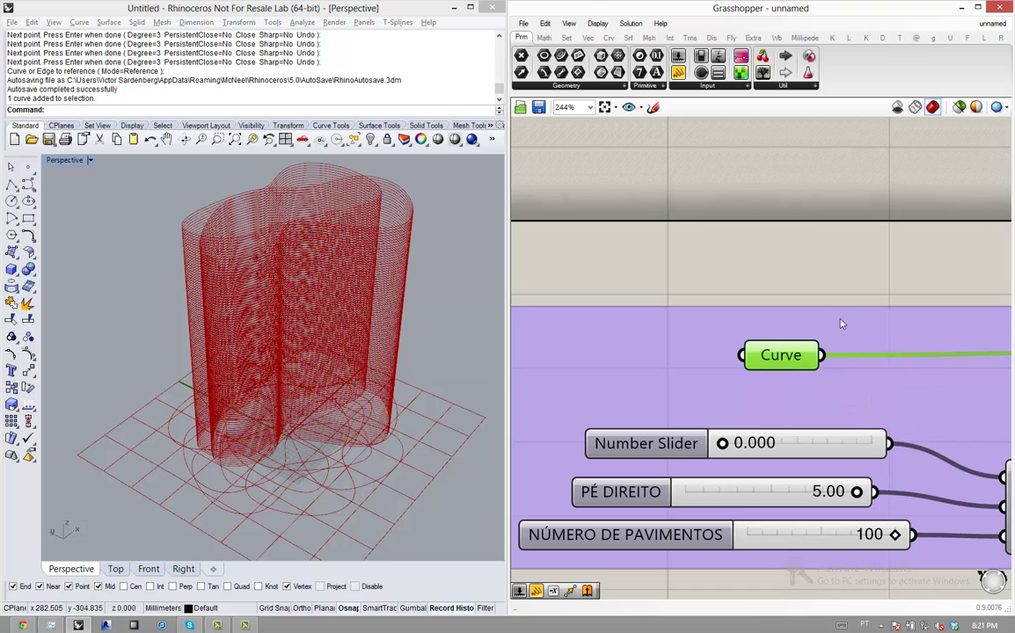
{"action": "scroll", "coordinate": [788, 360], "scroll_direction": "up", "scroll_amount": 3}
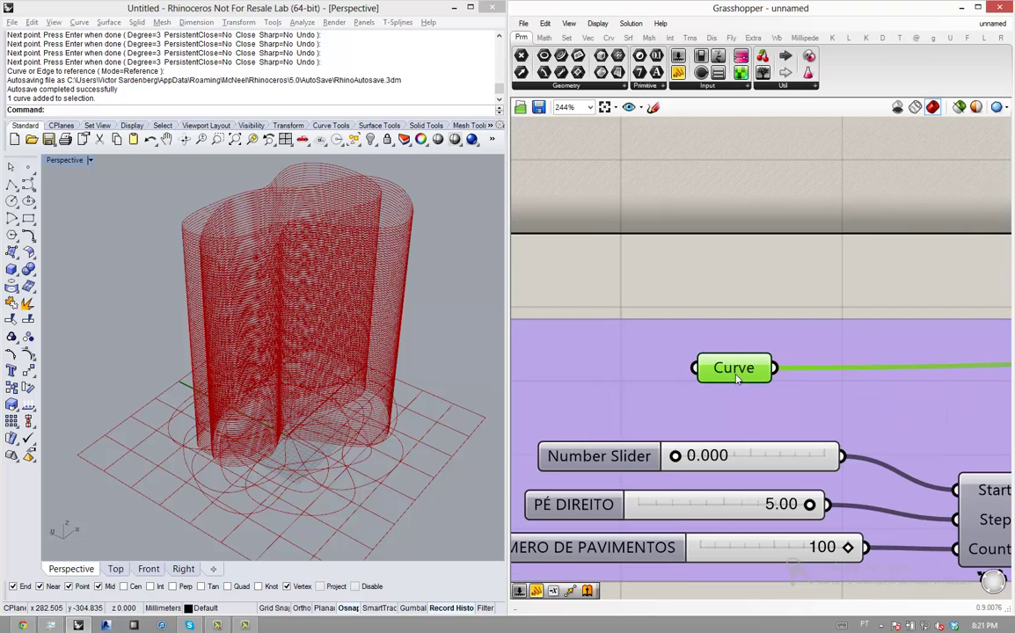
{"action": "middle_click", "coordinate": [741, 376]}
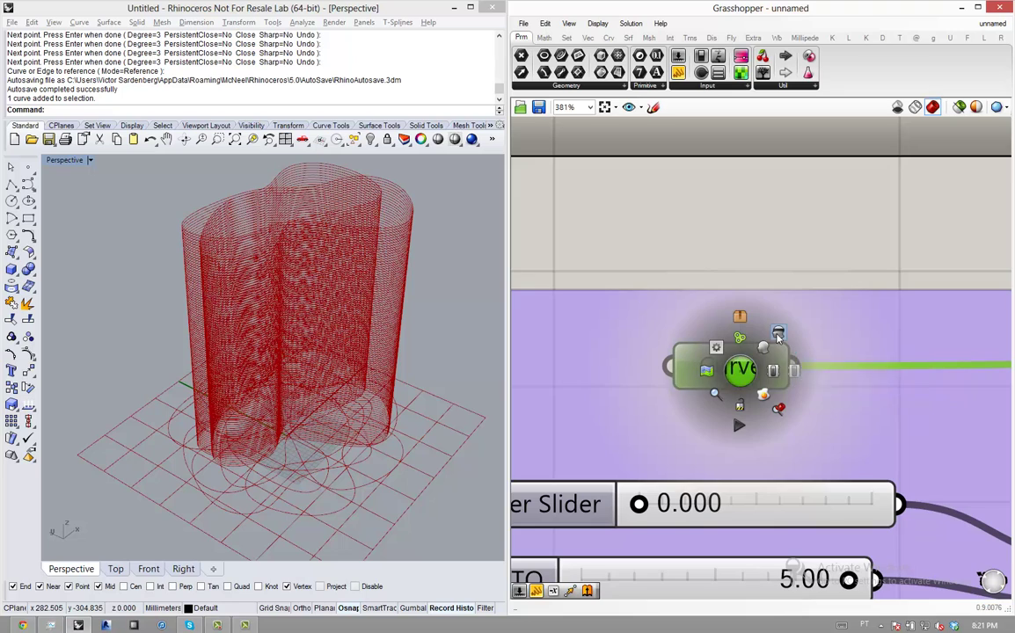
{"action": "left_click", "coordinate": [749, 238]}
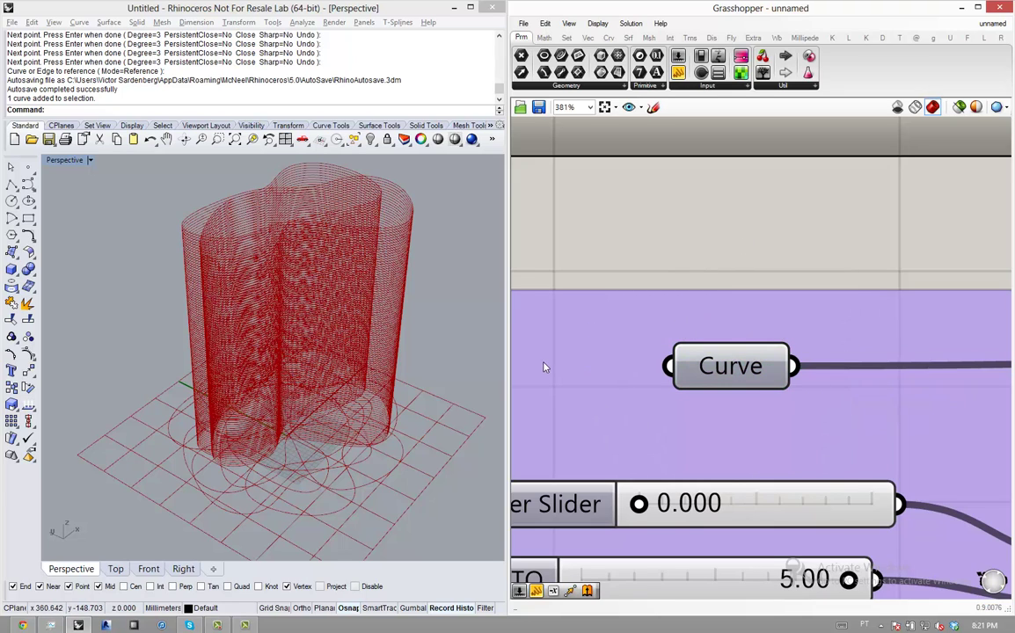
- Turn off the preview of the Move component in the MOVER! group
{"action": "scroll", "coordinate": [544, 368], "scroll_direction": "down", "scroll_amount": 5}
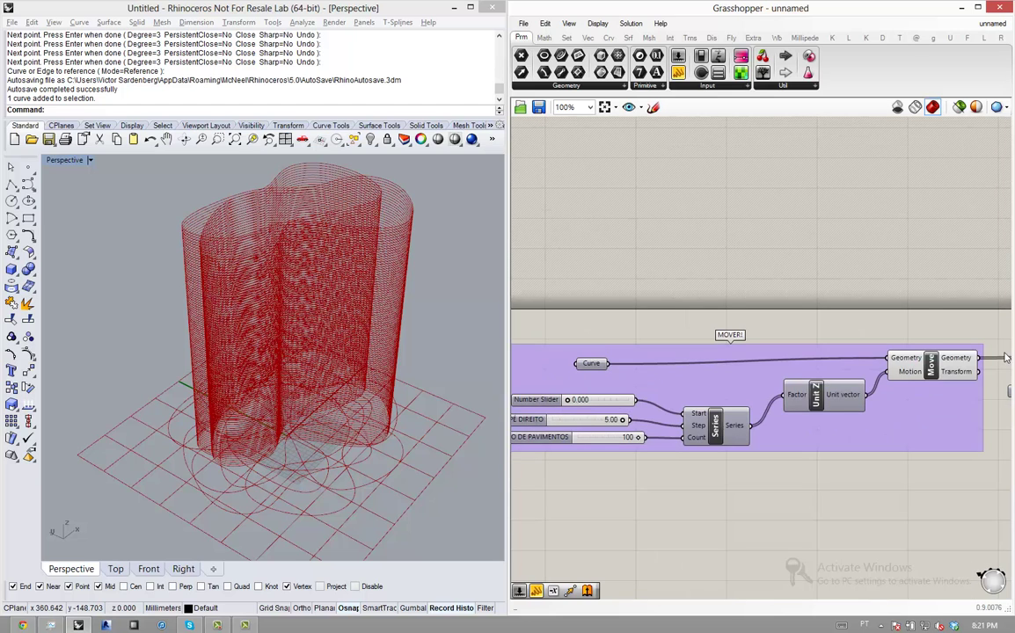
{"action": "scroll", "coordinate": [1003, 356], "scroll_direction": "up", "scroll_amount": 5}
{"action": "scroll", "coordinate": [748, 378], "scroll_direction": "down", "scroll_amount": 2}
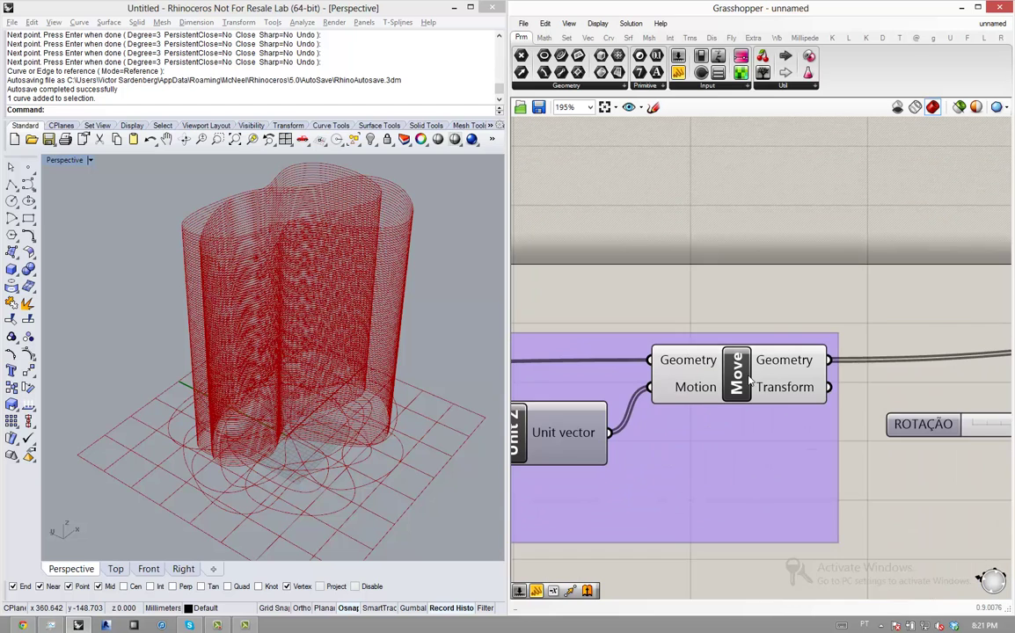
{"action": "scroll", "coordinate": [750, 381], "scroll_direction": "up", "scroll_amount": 2}
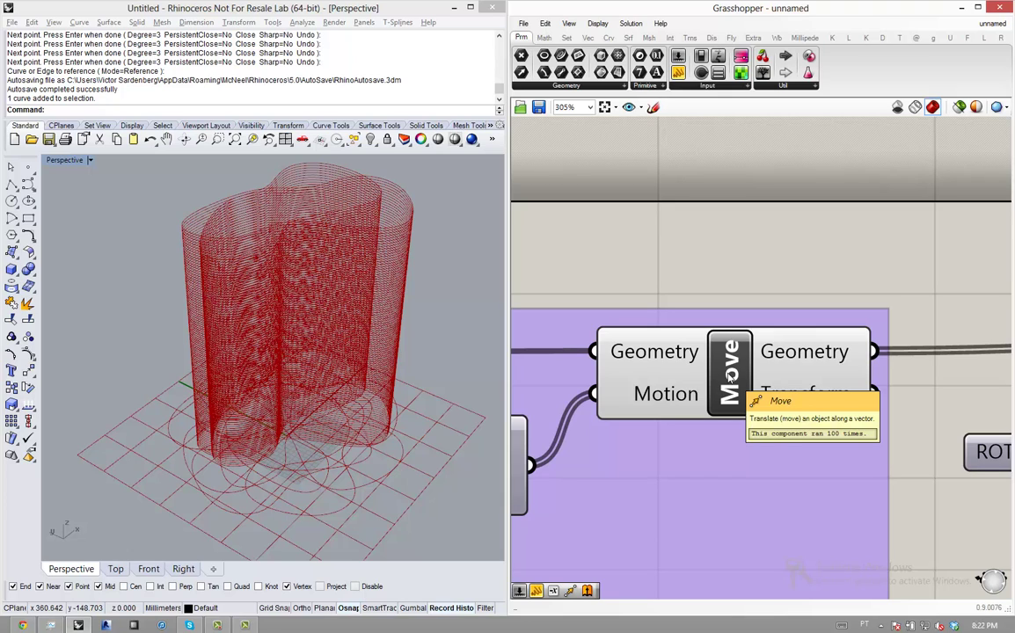
{"action": "left_click", "coordinate": [729, 379]}
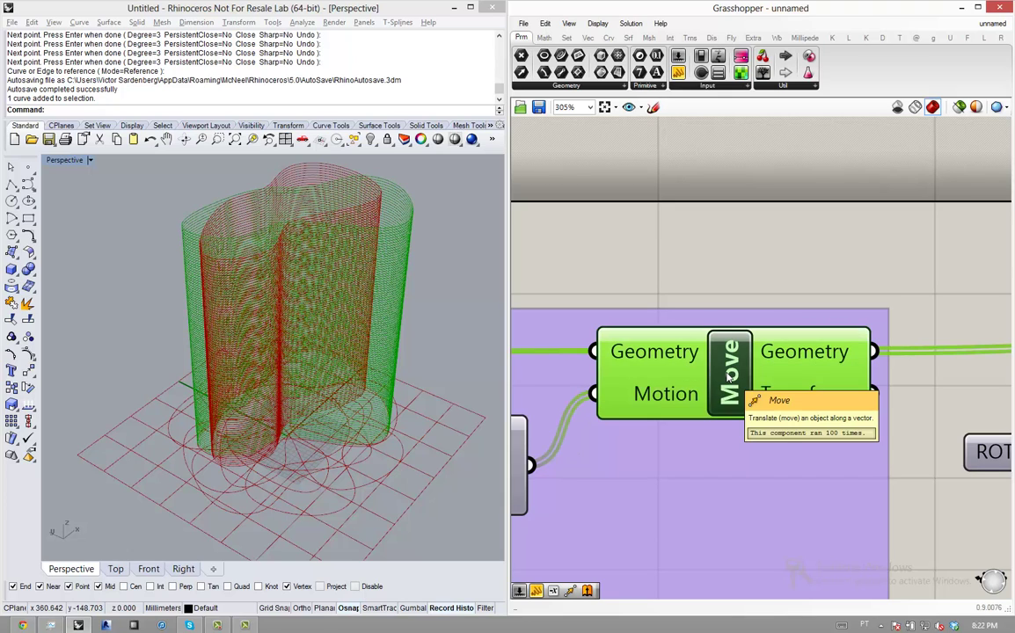
{"action": "middle_click", "coordinate": [729, 378]}
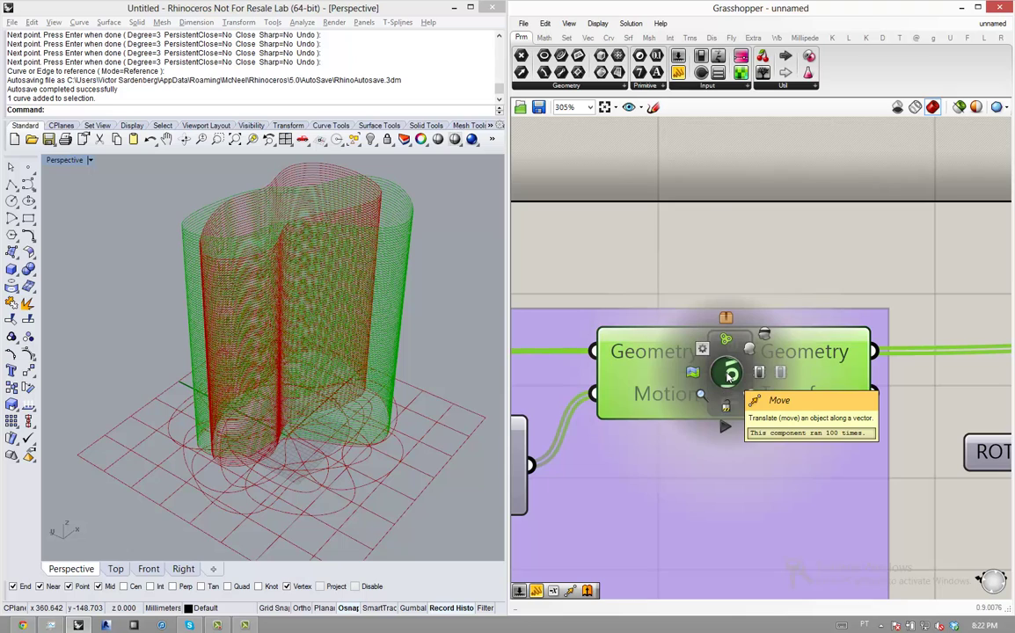
{"action": "left_click", "coordinate": [767, 339]}
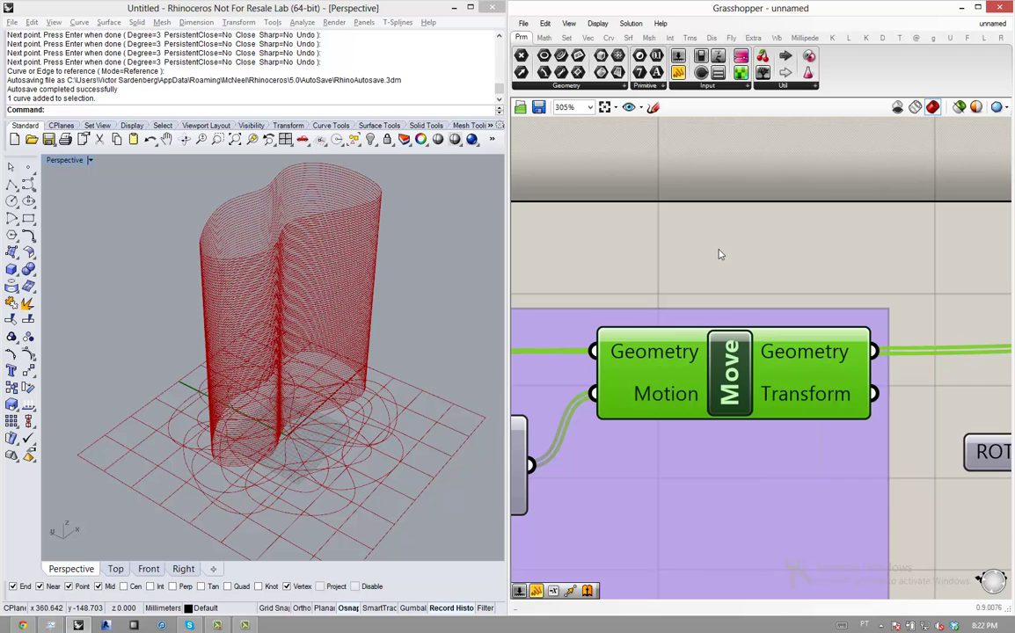
- Examine the rotated stack from the side and review Rotate's Geometry input and the sliders feeding the MOVER! group's Series
{"action": "scroll", "coordinate": [616, 337], "scroll_direction": "down", "scroll_amount": 8}
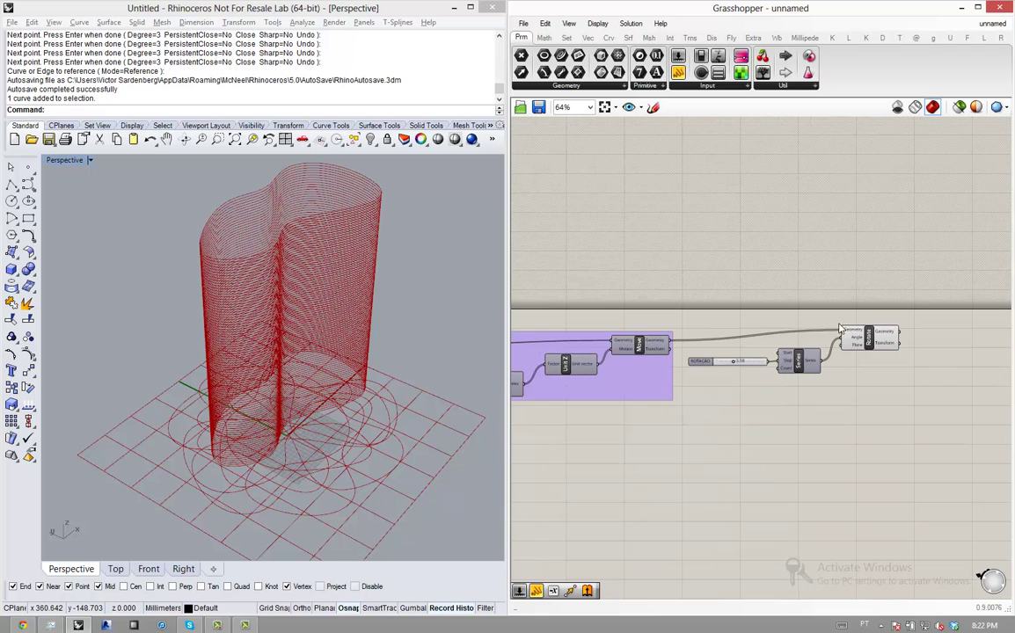
{"action": "scroll", "coordinate": [840, 328], "scroll_direction": "up", "scroll_amount": 5}
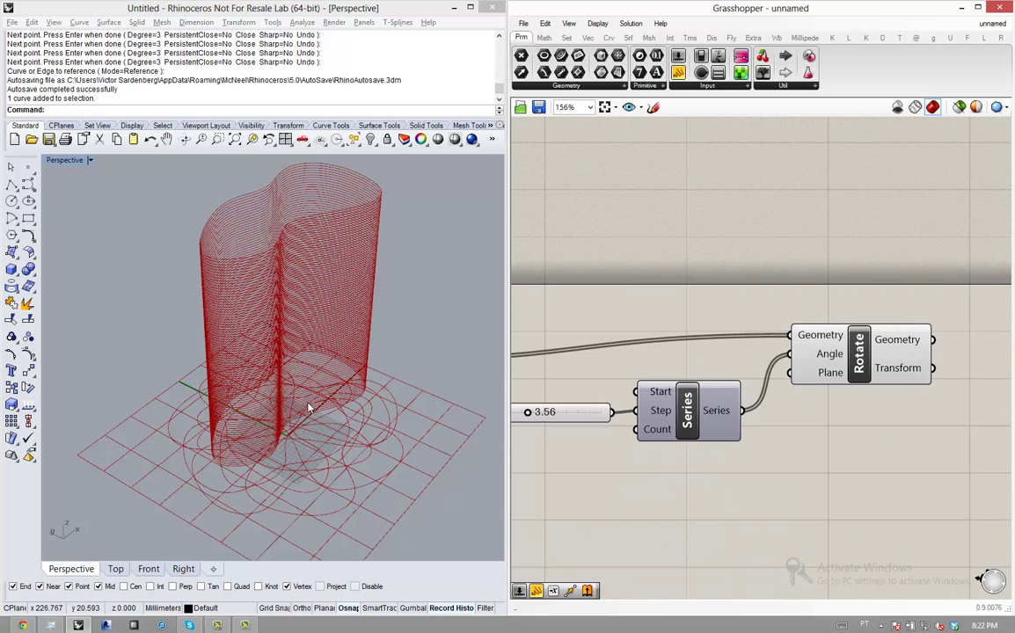
{"action": "right_click_drag", "start_coordinate": [309, 407], "coordinate": [130, 434]}
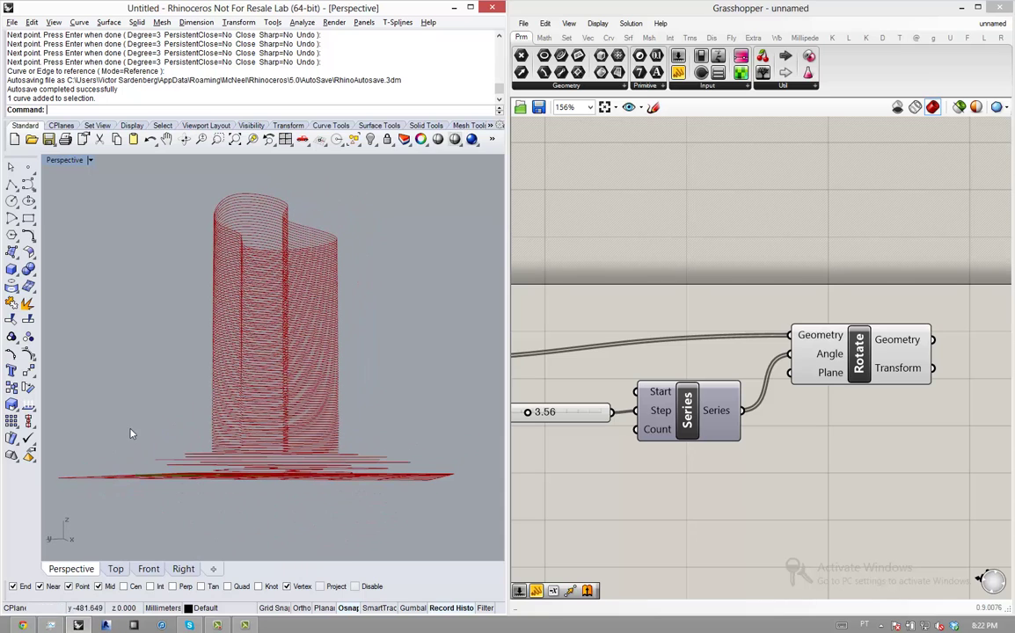
{"action": "right_click_drag", "start_coordinate": [284, 365], "coordinate": [297, 429]}
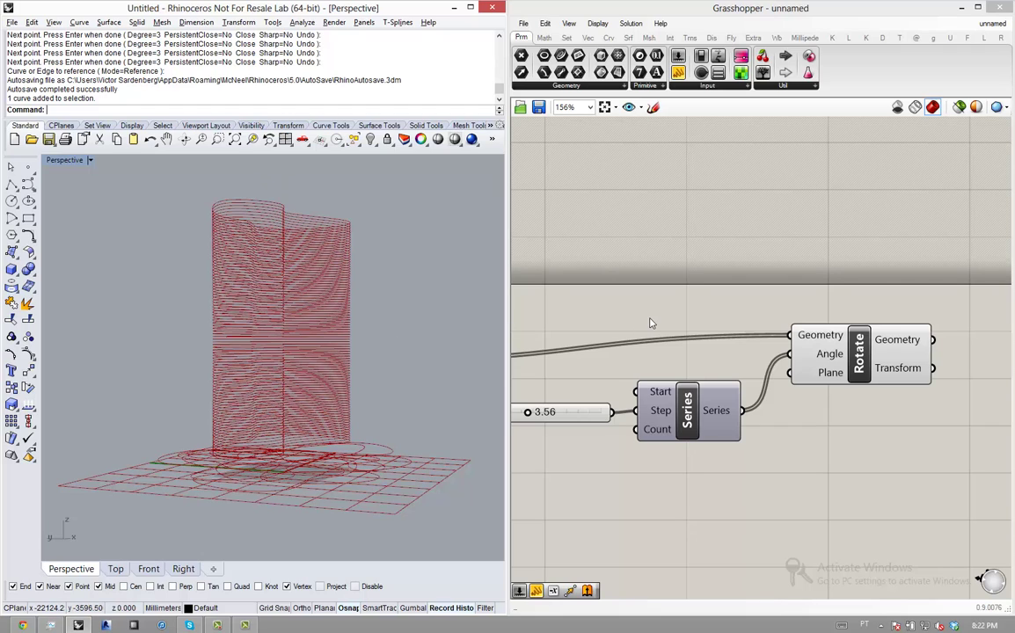
{"action": "mouse_move", "coordinate": [821, 339]}
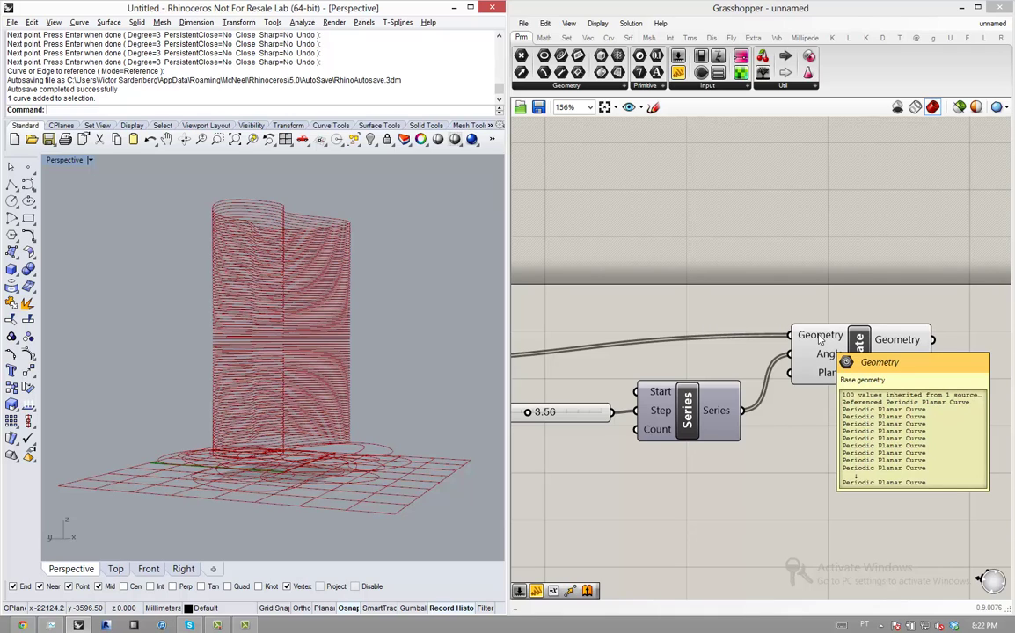
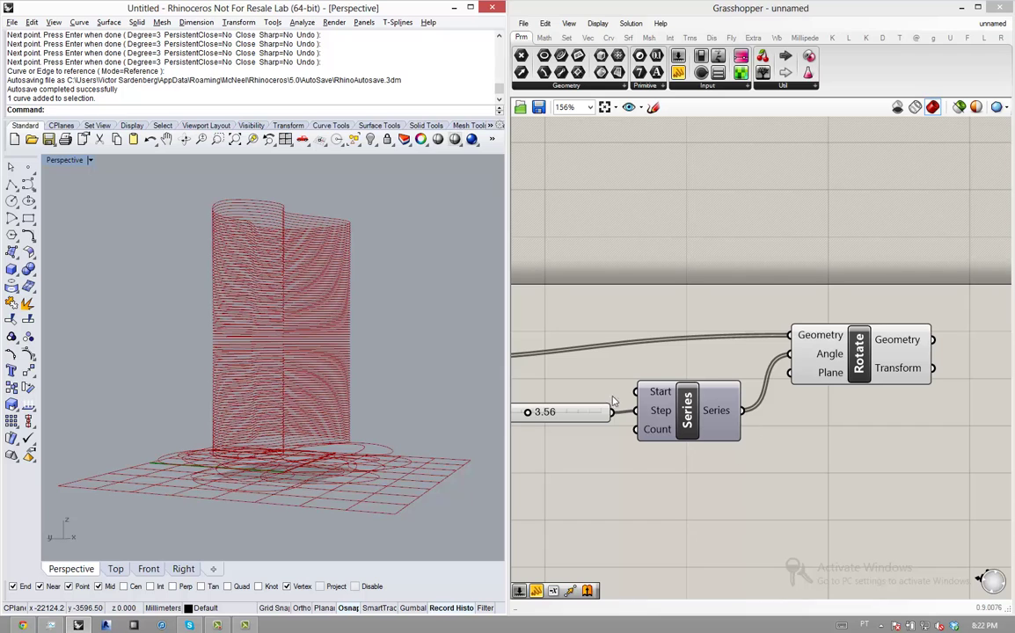
{"action": "scroll", "coordinate": [946, 424], "scroll_direction": "down", "scroll_amount": 7}
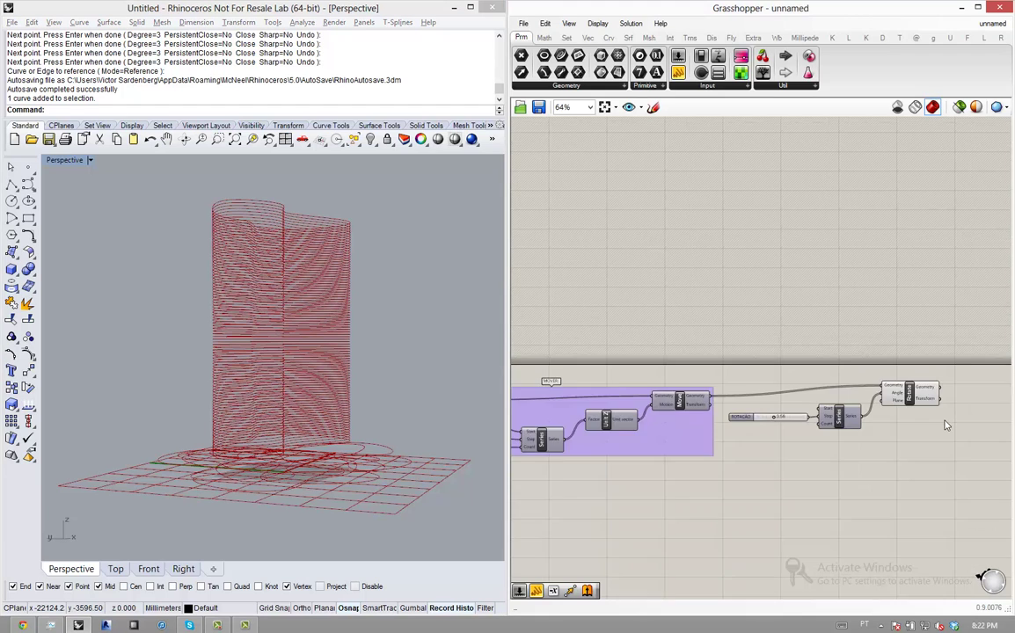
{"action": "scroll", "coordinate": [735, 452], "scroll_direction": "up", "scroll_amount": 5}
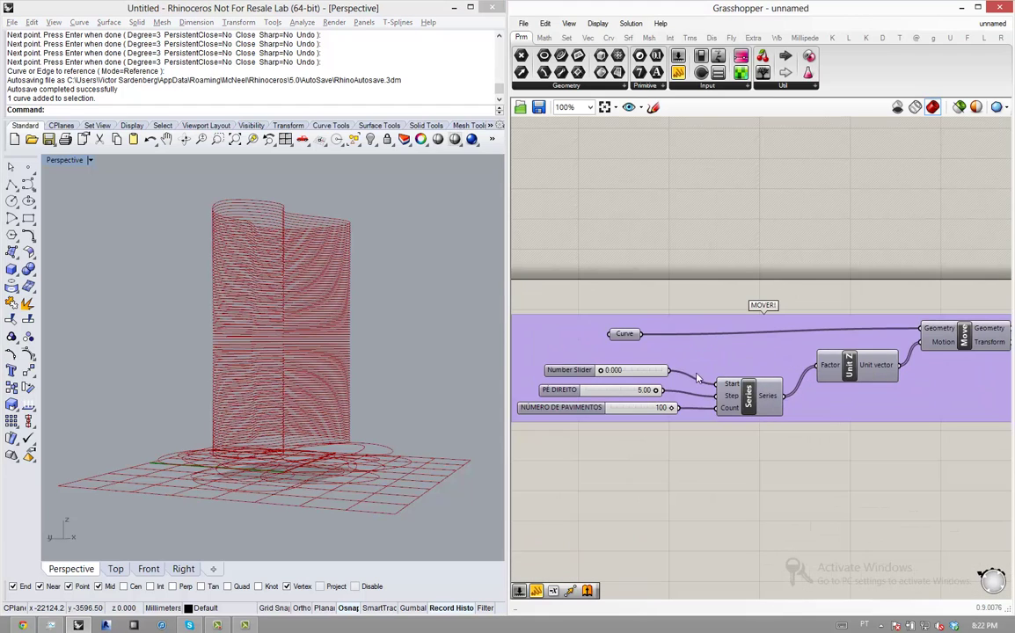
{"action": "scroll", "coordinate": [630, 430], "scroll_direction": "down", "scroll_amount": 3}
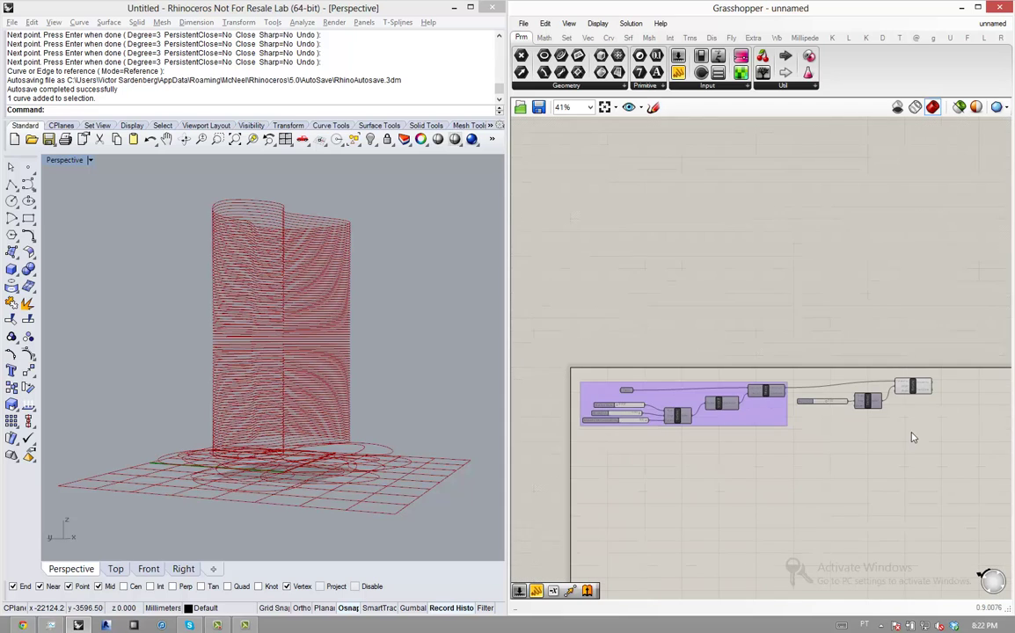
- Lower the NÚMERO DE PAVIMENTOS slider within the MOVER! group and connect it also to the rotation Series' Count input
{"action": "scroll", "coordinate": [888, 413], "scroll_direction": "up", "scroll_amount": 5}
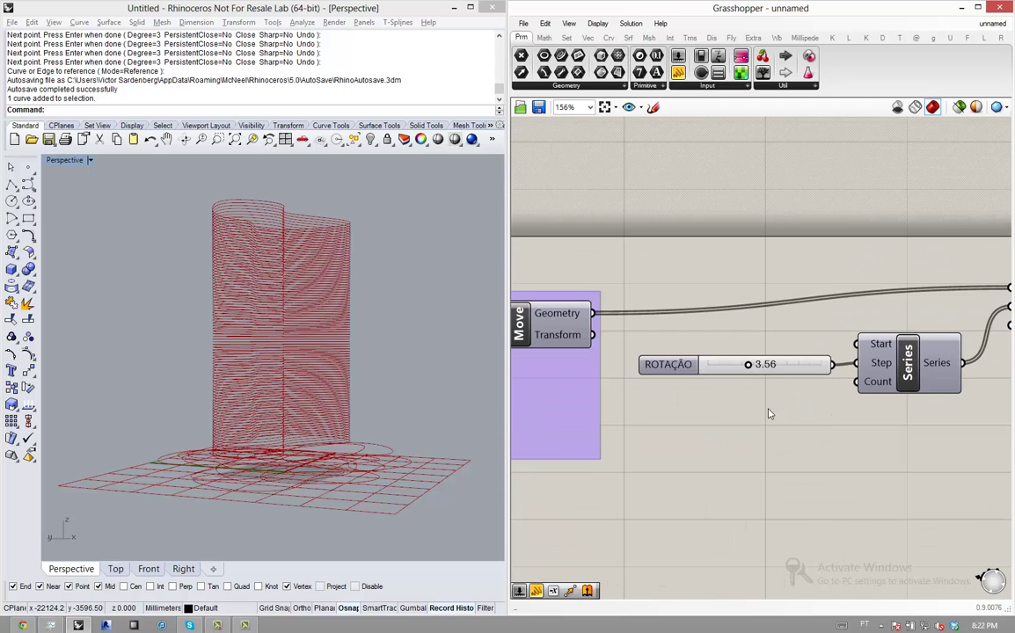
{"action": "scroll", "coordinate": [769, 415], "scroll_direction": "down", "scroll_amount": 4}
{"action": "scroll", "coordinate": [632, 423], "scroll_direction": "up", "scroll_amount": 3}
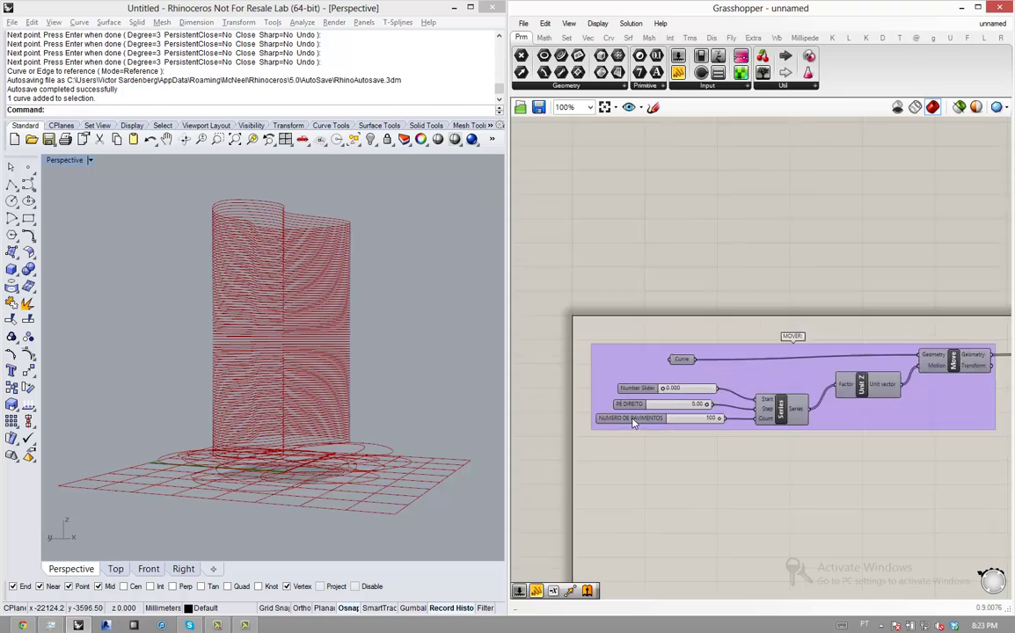
{"action": "scroll", "coordinate": [632, 424], "scroll_direction": "up", "scroll_amount": 1}
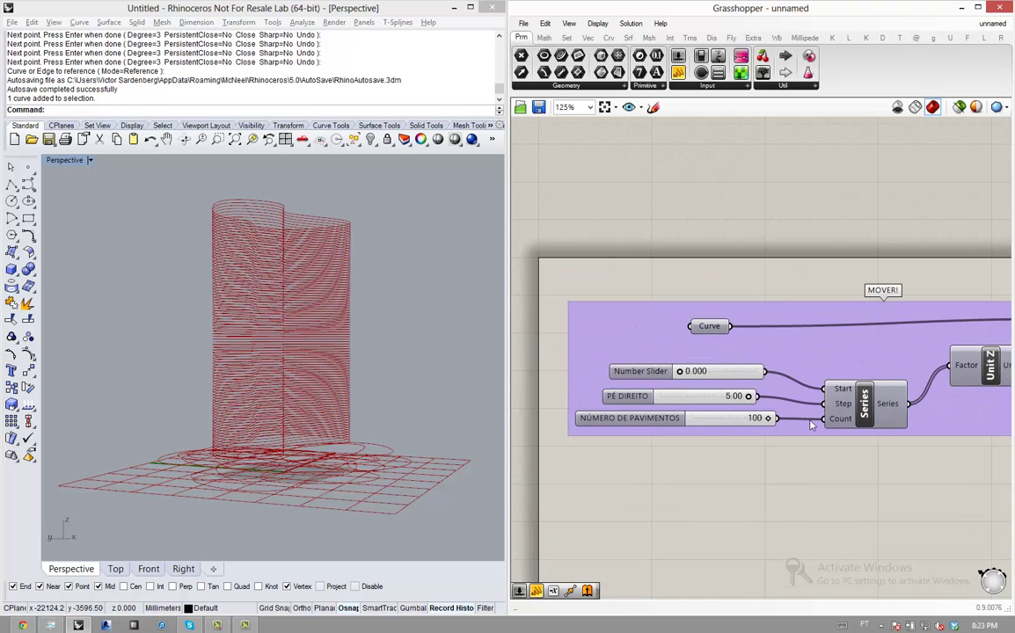
{"action": "left_click_drag", "start_coordinate": [730, 424], "coordinate": [723, 454]}
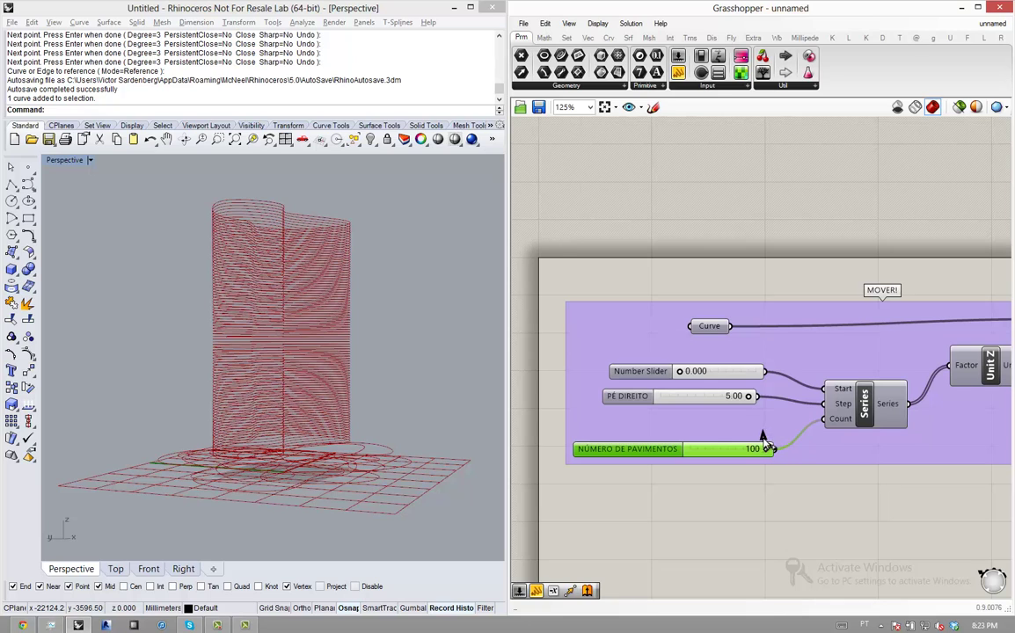
{"action": "left_click_drag", "start_coordinate": [772, 449], "coordinate": [873, 376]}
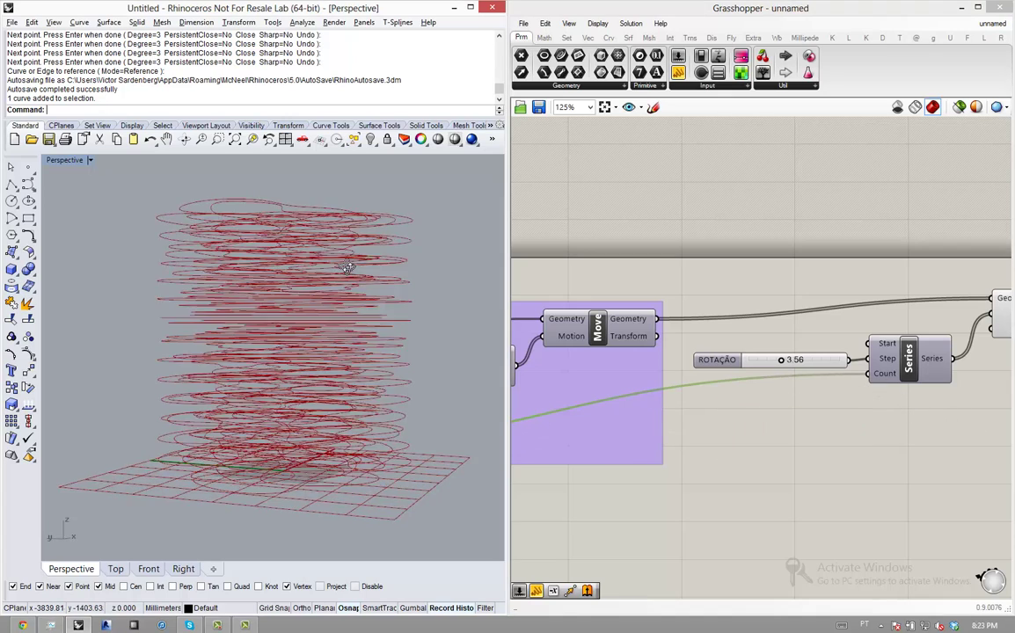
- Set the ROTAÇÃO slider to 5.53 and inspect the rotated floors from above and from the side
{"action": "right_click_drag", "start_coordinate": [349, 268], "coordinate": [335, 357]}
{"action": "left_click", "coordinate": [810, 336]}
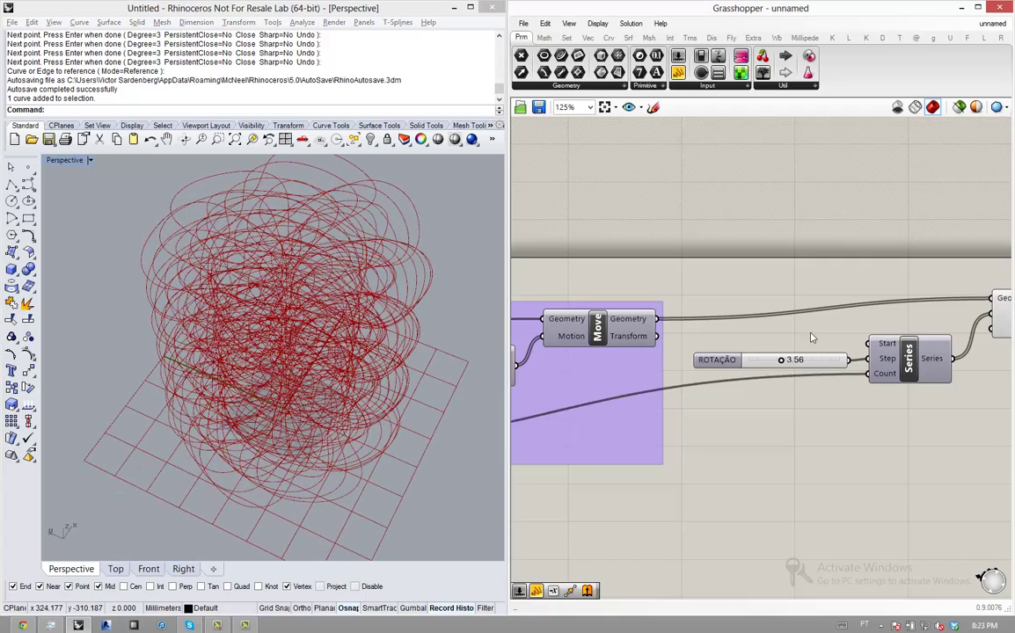
{"action": "scroll", "coordinate": [812, 338], "scroll_direction": "up", "scroll_amount": 4}
{"action": "scroll", "coordinate": [797, 352], "scroll_direction": "down", "scroll_amount": 3}
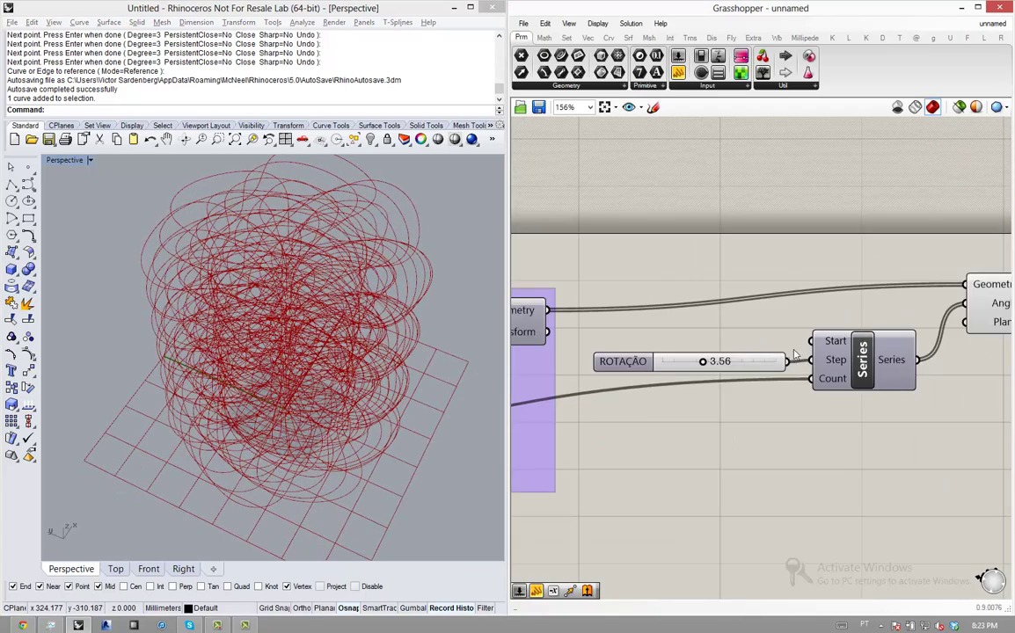
{"action": "left_click_drag", "start_coordinate": [702, 362], "coordinate": [727, 368]}
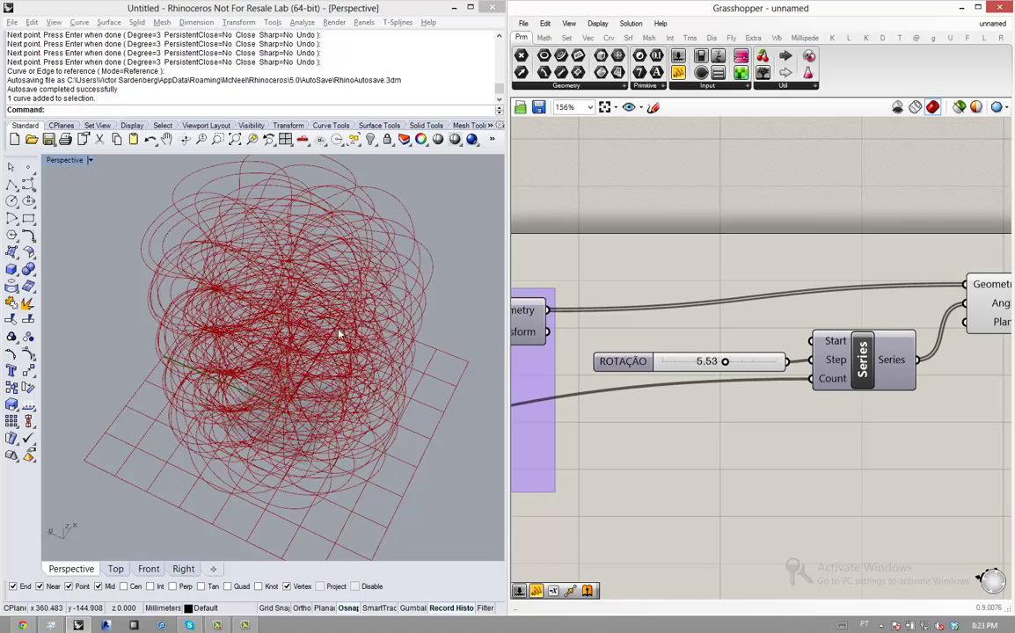
{"action": "right_click_drag", "start_coordinate": [340, 335], "coordinate": [418, 274]}
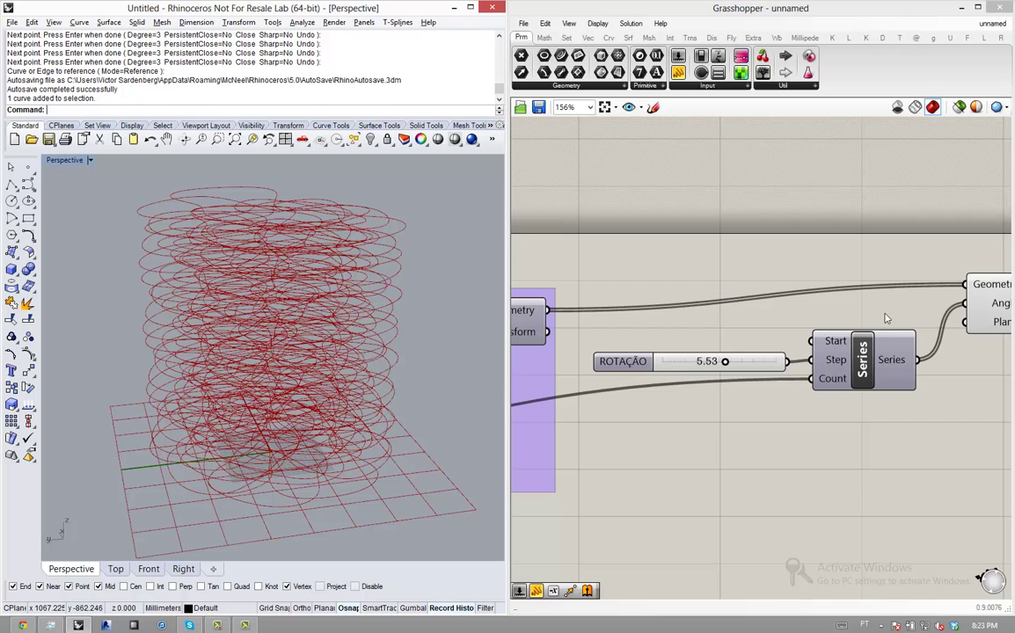
- Switch the Rotate component's Angle input to degrees
{"action": "right_click_drag", "start_coordinate": [887, 318], "coordinate": [720, 326]}
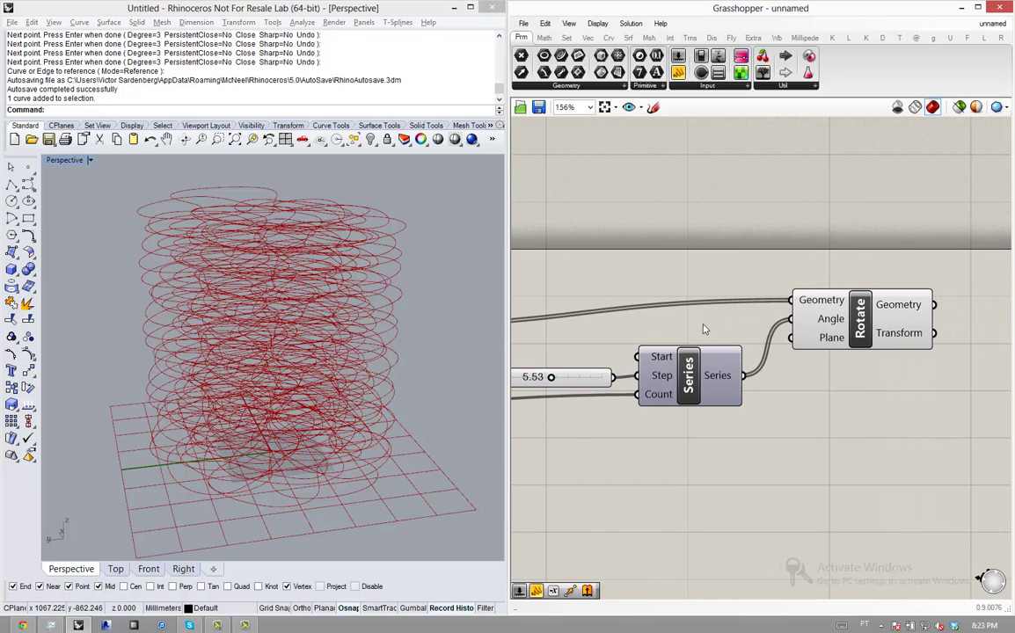
{"action": "scroll", "coordinate": [704, 329], "scroll_direction": "up", "scroll_amount": 4}
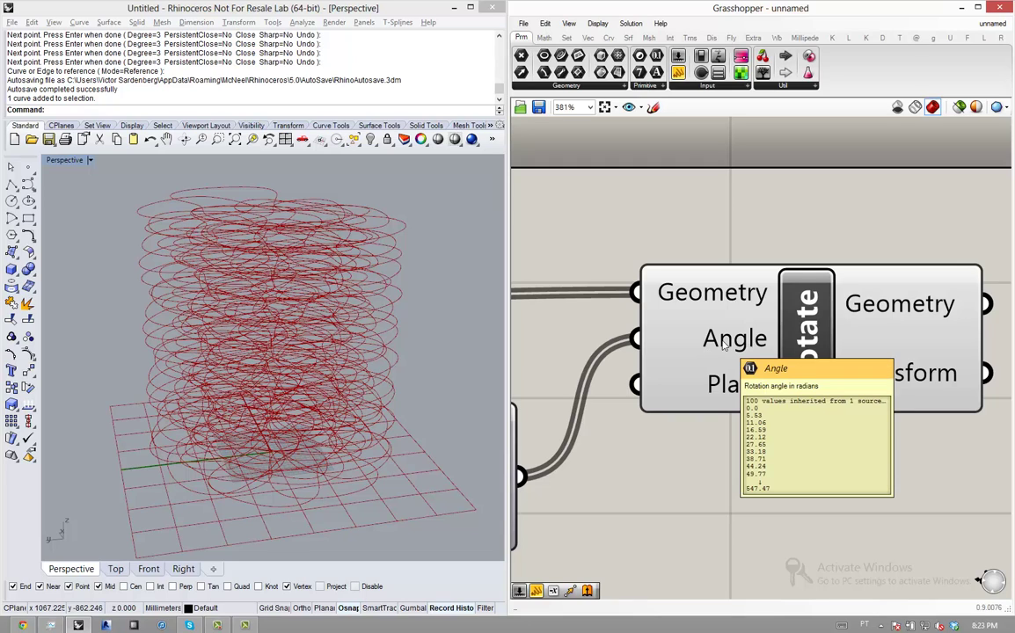
{"action": "right_click", "coordinate": [725, 345]}
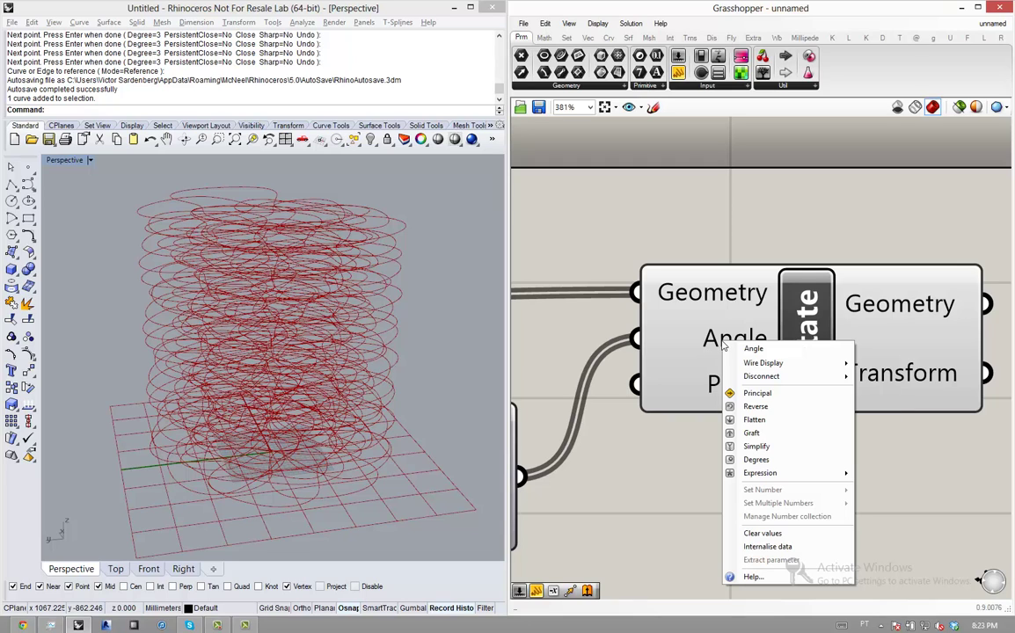
{"action": "left_click", "coordinate": [757, 460]}
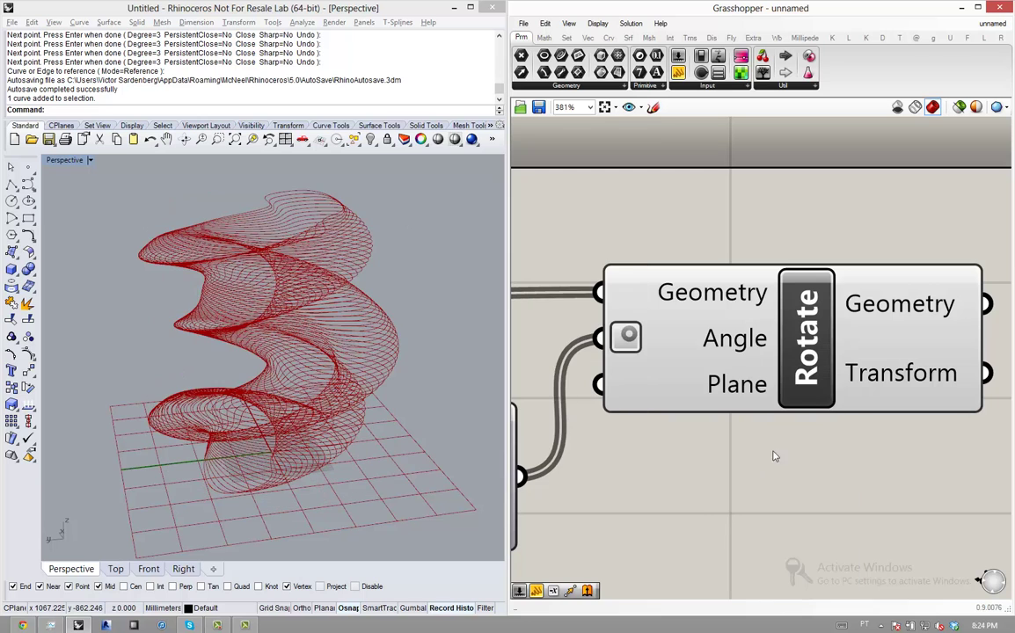
- Set the ROTAÇÃO slider to 0.00
{"action": "scroll", "coordinate": [931, 278], "scroll_direction": "down", "scroll_amount": 5}
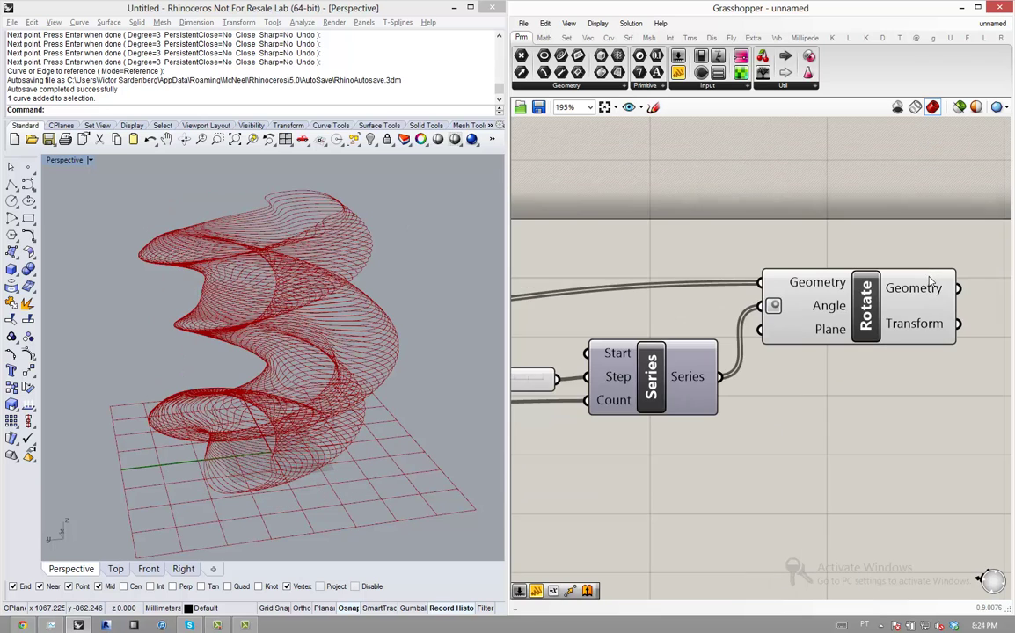
{"action": "scroll", "coordinate": [695, 325], "scroll_direction": "up", "scroll_amount": 3}
{"action": "left_click_drag", "start_coordinate": [695, 325], "coordinate": [624, 322]}
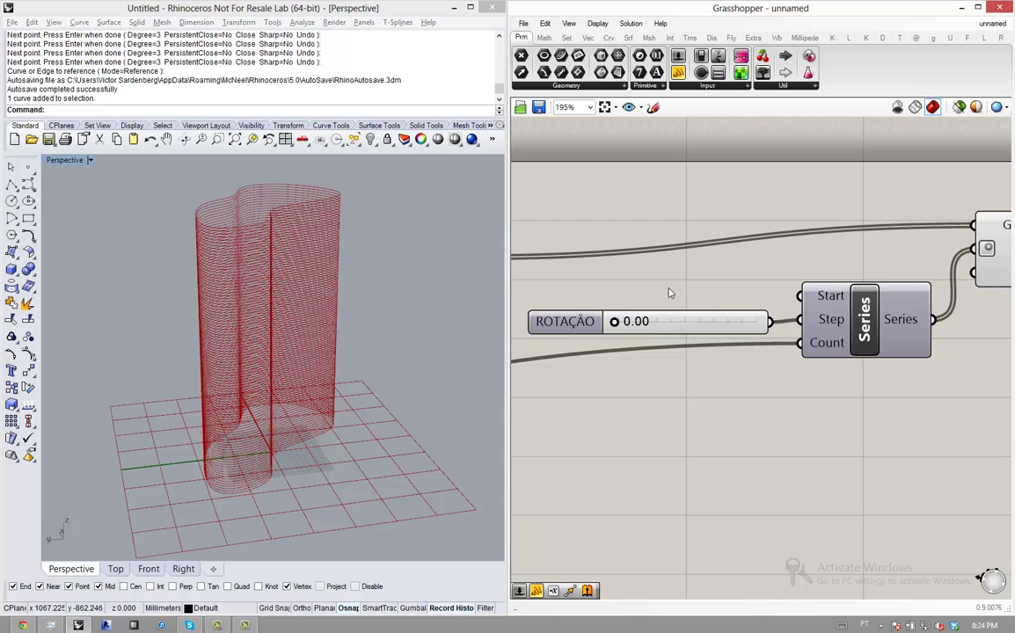
{"action": "scroll", "coordinate": [669, 293], "scroll_direction": "down", "scroll_amount": 3}
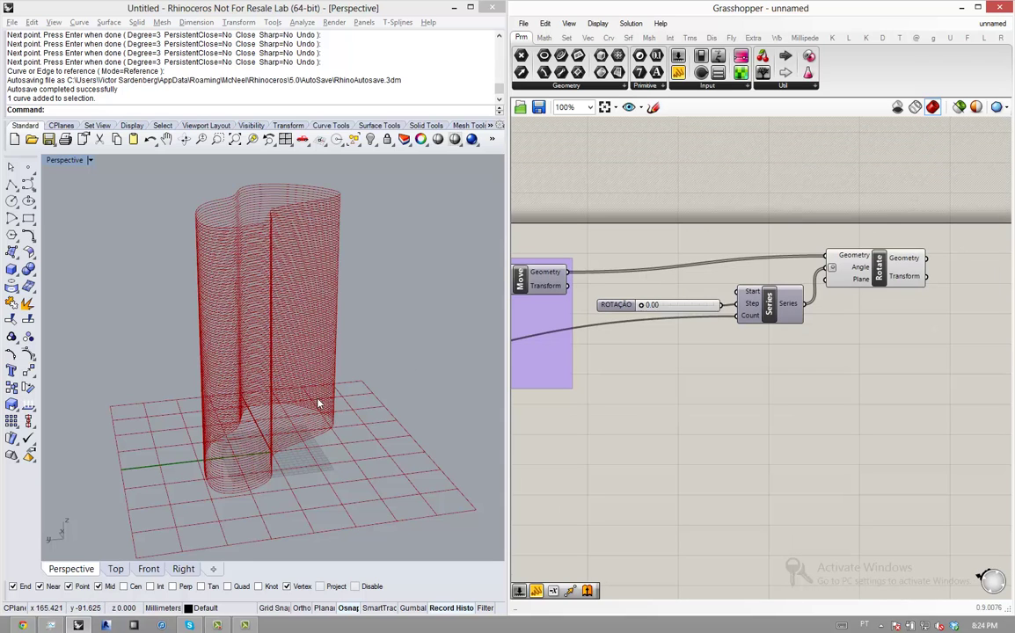
- Inspect the stack from above against the world origin and move the base curve away from the origin, beyond the grid's corner
{"action": "right_click_drag", "start_coordinate": [319, 404], "coordinate": [296, 353]}
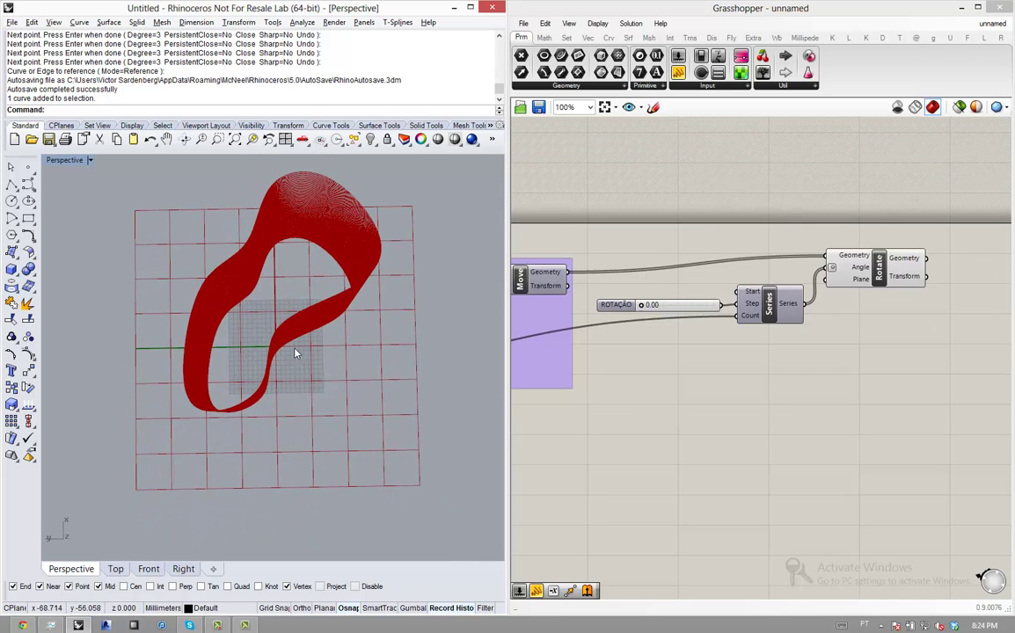
{"action": "scroll", "coordinate": [295, 354], "scroll_direction": "up", "scroll_amount": 5}
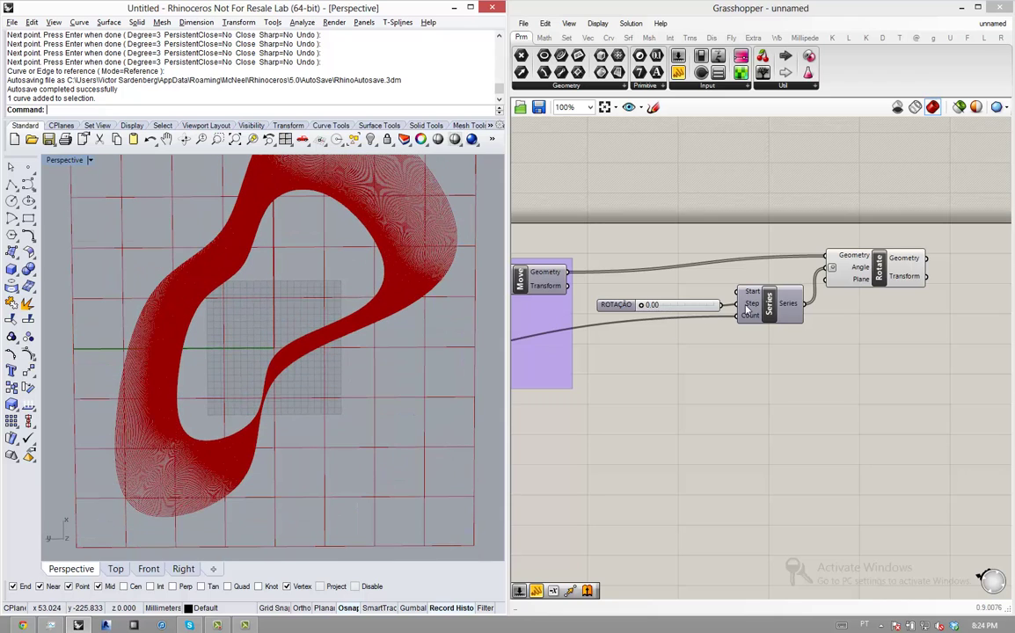
{"action": "mouse_move", "coordinate": [860, 282]}
{"action": "mouse_move", "coordinate": [322, 337]}
{"action": "right_mouse_down"}
{"action": "mouse_move", "coordinate": [295, 378]}
{"action": "mouse_move", "coordinate": [322, 337]}
{"action": "right_mouse_up"}
{"action": "scroll", "coordinate": [324, 352], "scroll_direction": "down", "scroll_amount": 6}
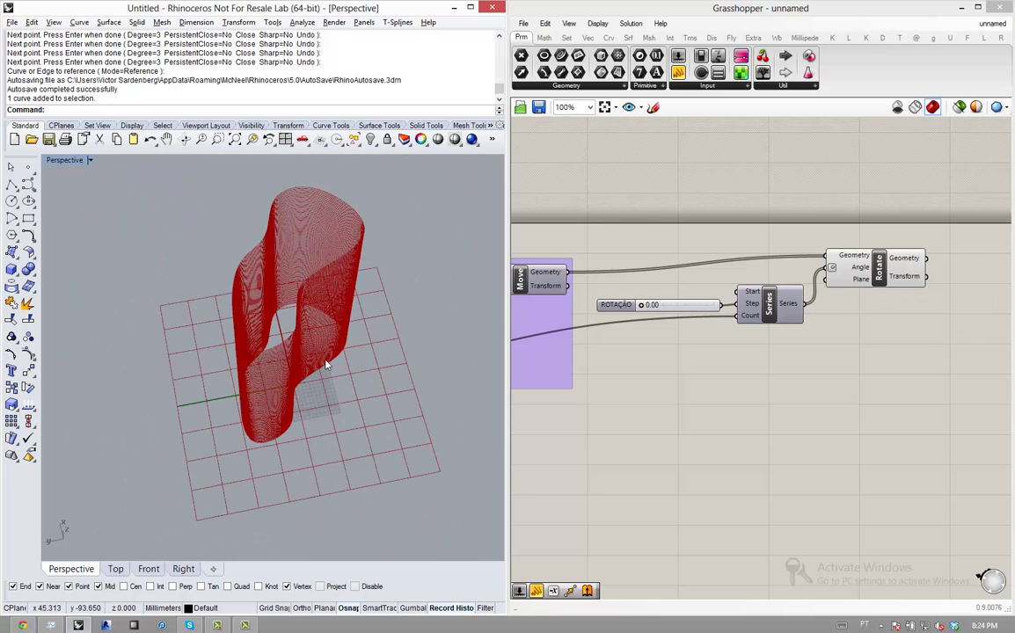
{"action": "left_click_drag", "start_coordinate": [327, 363], "coordinate": [220, 243]}
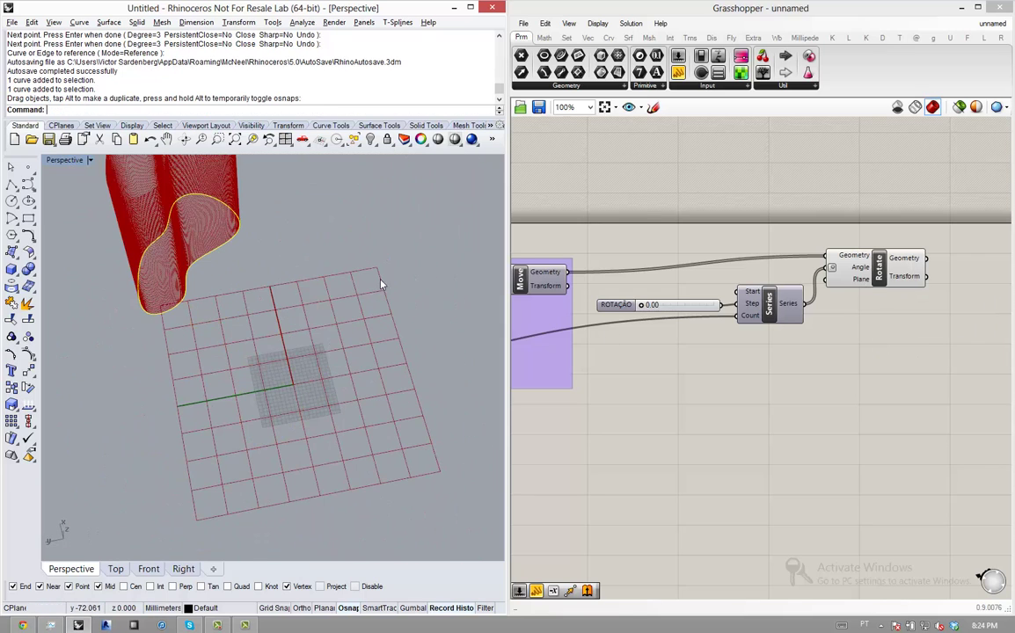
- Set the ROTAÇÃO slider to 4.00 and view the resulting spiral of floors
{"action": "left_click_drag", "start_coordinate": [642, 304], "coordinate": [675, 304]}
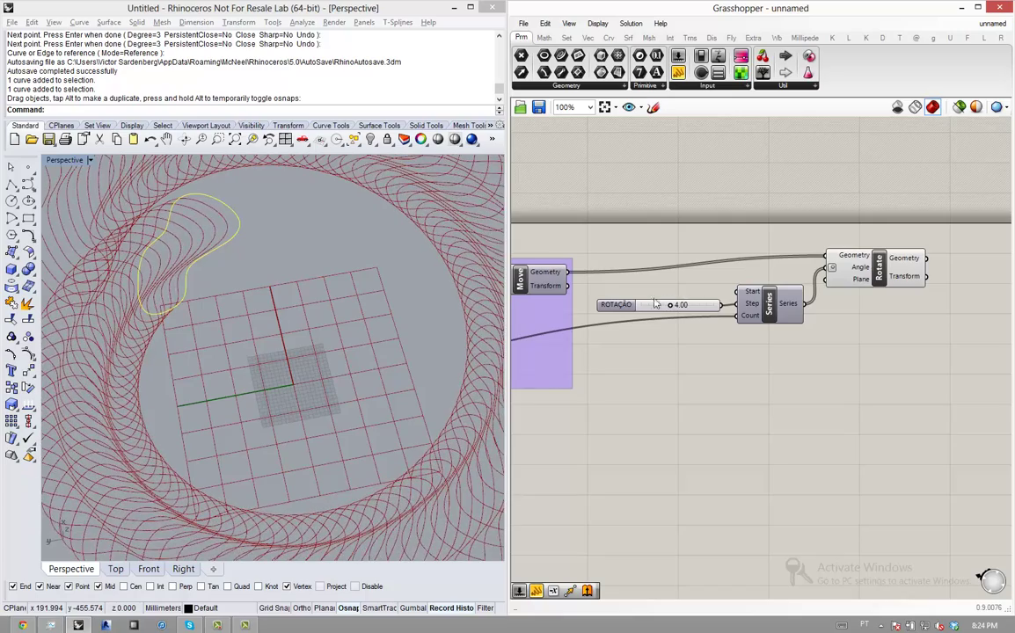
{"action": "right_click_drag", "start_coordinate": [369, 333], "coordinate": [433, 277]}
{"action": "scroll", "coordinate": [433, 276], "scroll_direction": "down", "scroll_amount": 3}
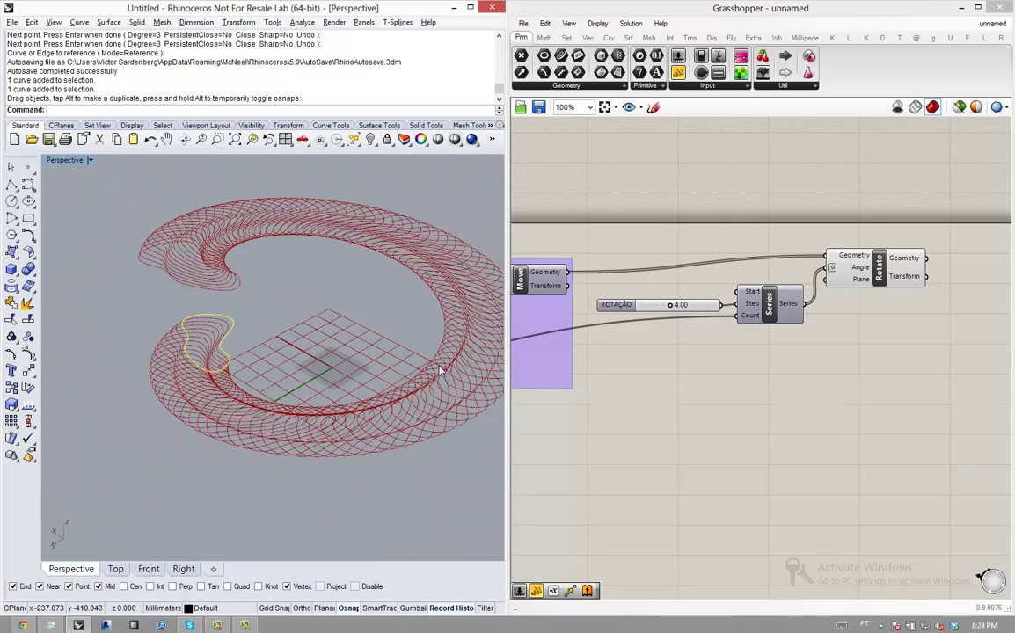
- Move the base curve back closer to the origin, overlapping the grid's corner
{"action": "right_click_drag", "start_coordinate": [442, 369], "coordinate": [303, 316]}
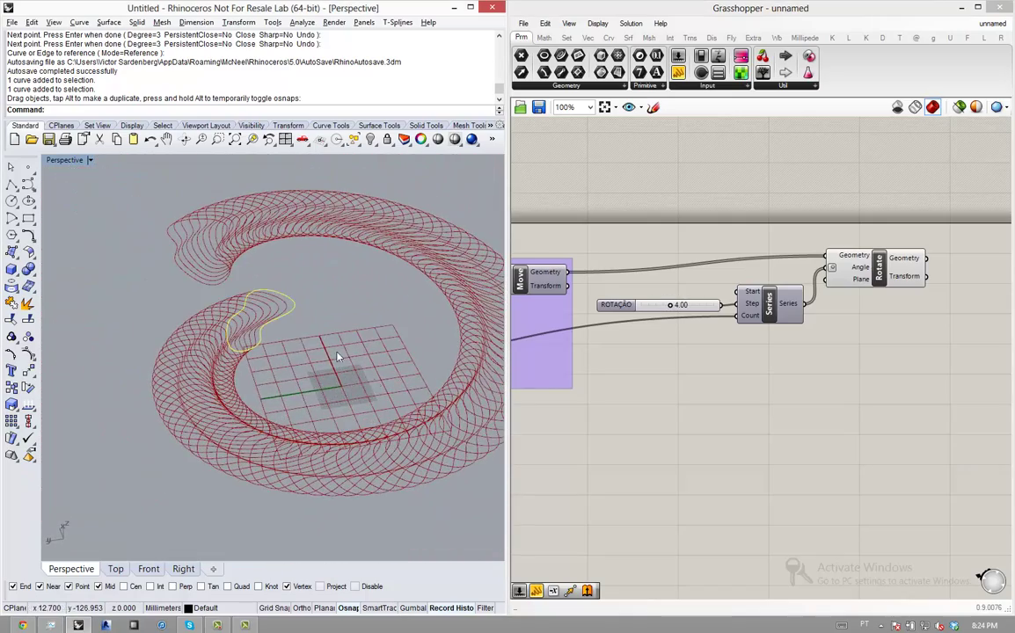
{"action": "left_click_drag", "start_coordinate": [267, 319], "coordinate": [282, 350]}
{"action": "scroll", "coordinate": [281, 349], "scroll_direction": "up", "scroll_amount": 10}
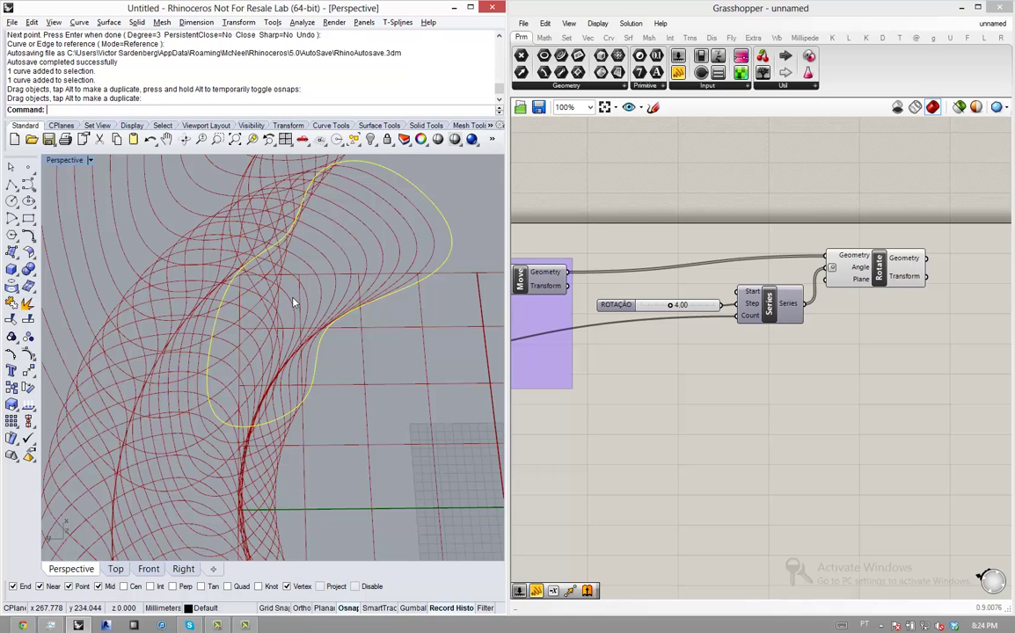
- Shift the ROTAÇÃO slider, its Series and Rotate away from the MOVER! group and search for the Area component to place below them
{"action": "left_click_drag", "start_coordinate": [959, 230], "coordinate": [697, 297]}
{"action": "left_click", "coordinate": [686, 348]}
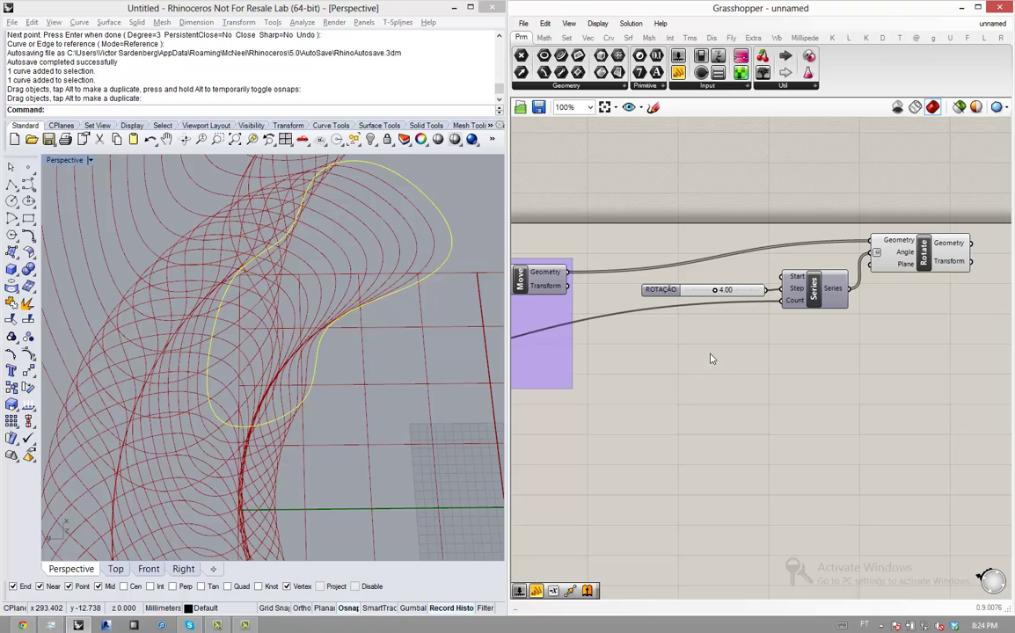
{"action": "double_click", "coordinate": [712, 359]}
{"action": "type", "text": "area"}
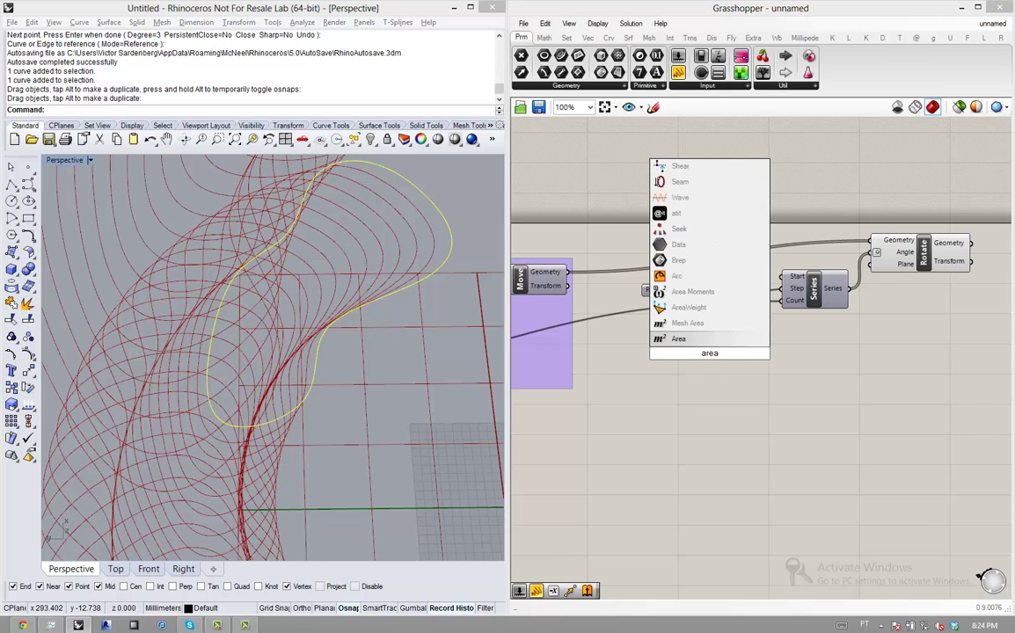
- Add an Area component and feed it the moved curves from the Move component's Geometry output
{"action": "key", "text": "Return"}
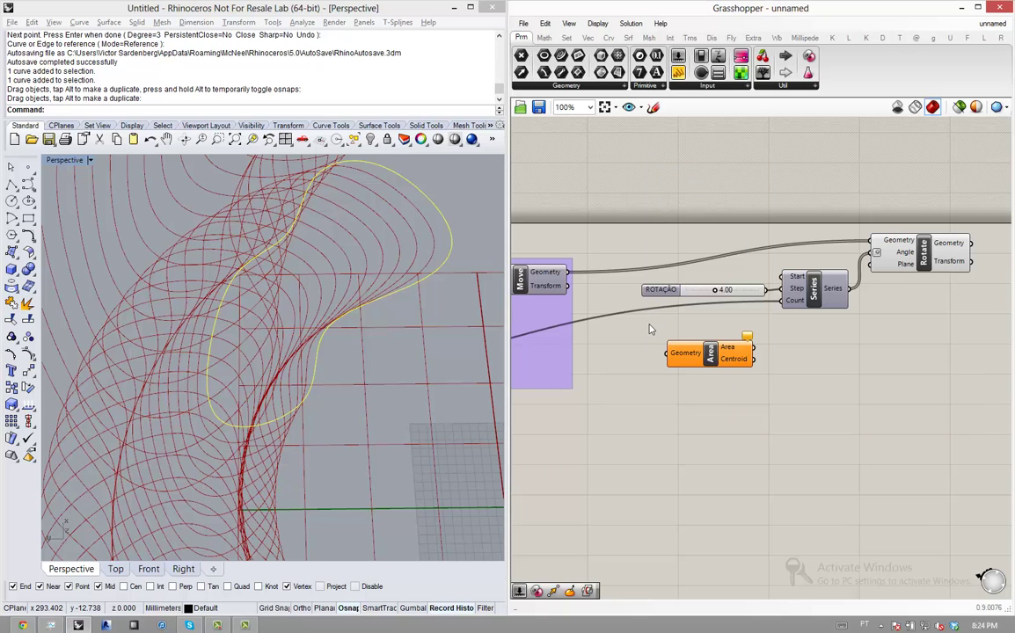
{"action": "right_click_drag", "start_coordinate": [658, 342], "coordinate": [724, 393]}
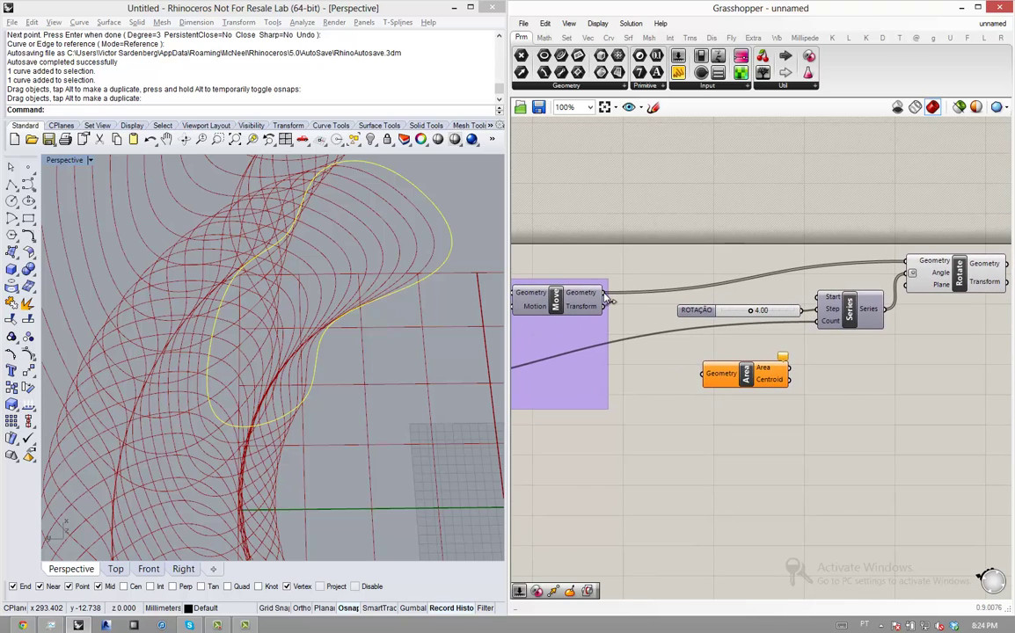
{"action": "left_click_drag", "start_coordinate": [607, 300], "coordinate": [754, 380]}
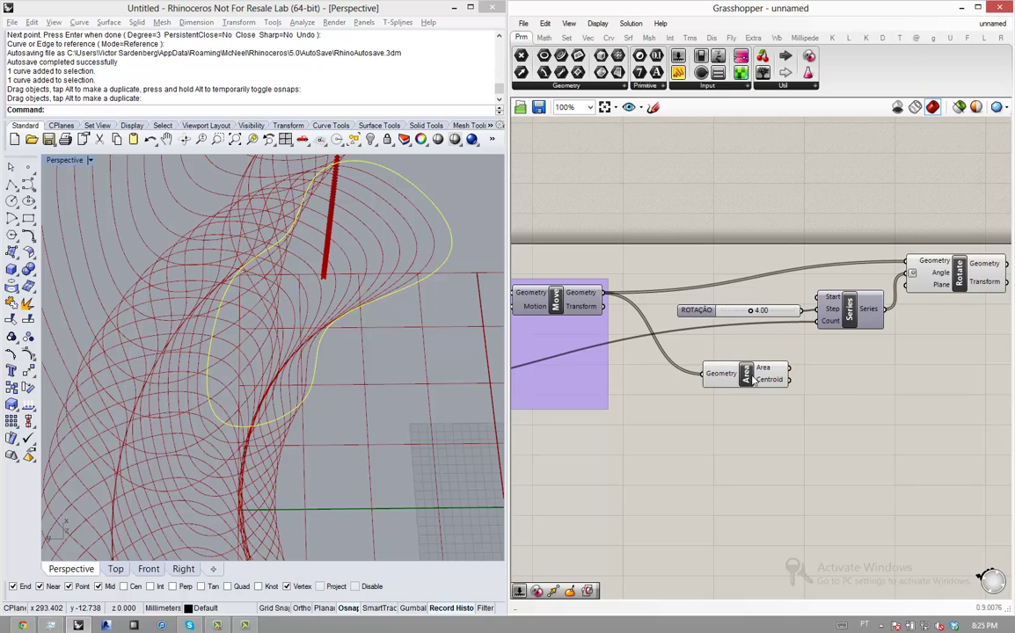
- Arrange the Area and Rotate components around the Series, and connect Area's Centroid output to Rotate's Plane input
{"action": "mouse_move", "coordinate": [765, 372]}
{"action": "left_click_drag", "start_coordinate": [754, 383], "coordinate": [855, 380]}
{"action": "left_click_drag", "start_coordinate": [953, 282], "coordinate": [967, 298]}
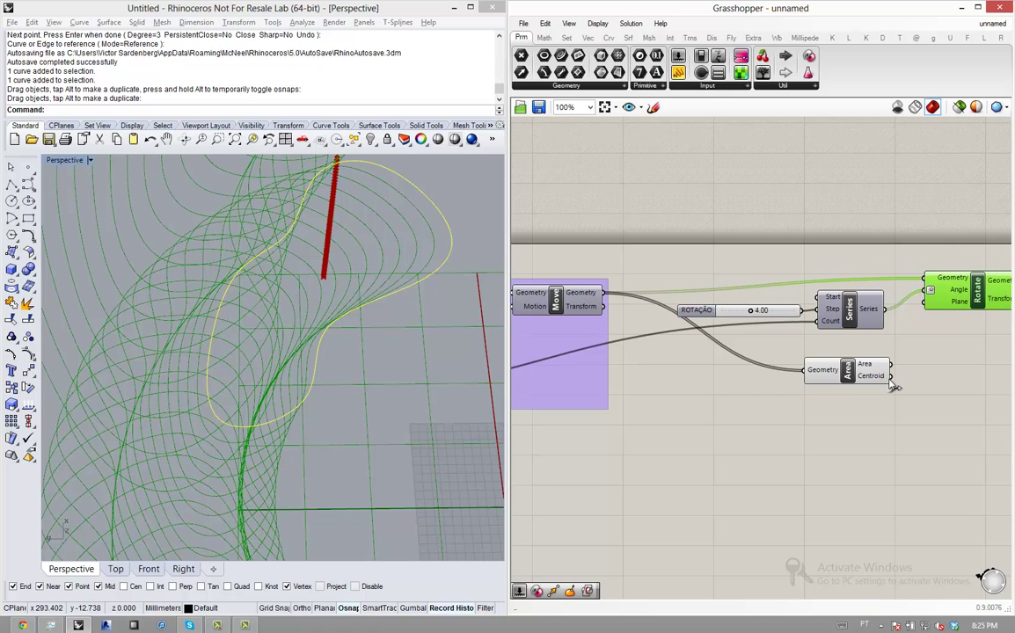
{"action": "left_click_drag", "start_coordinate": [890, 375], "coordinate": [925, 302]}
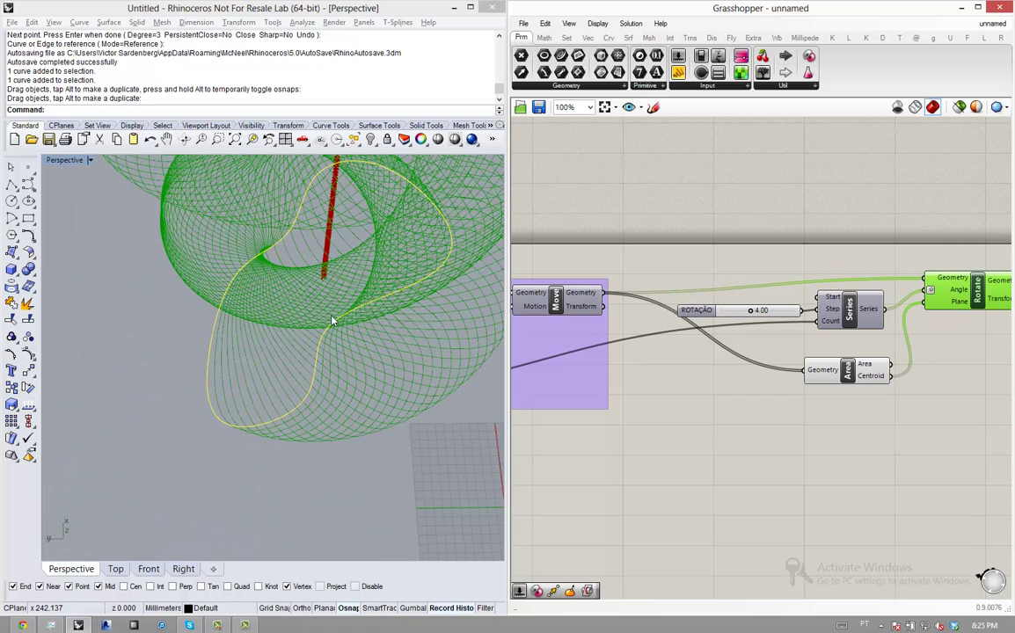
- Check the curves twisted around their centroids, and turn off the preview of the Area component
{"action": "left_click", "coordinate": [264, 408]}
{"action": "scroll", "coordinate": [265, 407], "scroll_direction": "down", "scroll_amount": 6}
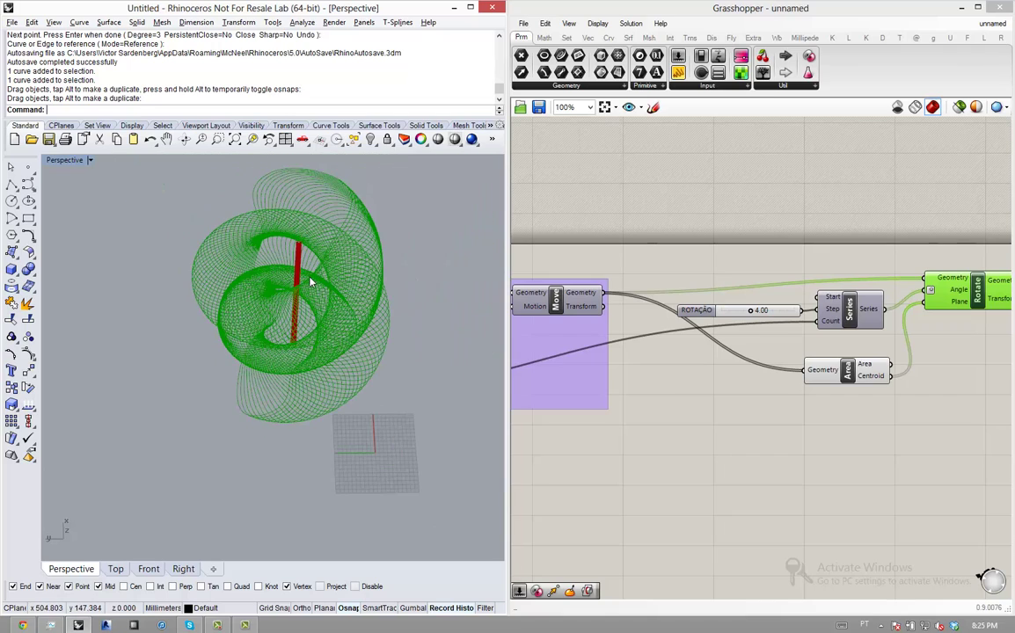
{"action": "right_click_drag", "start_coordinate": [310, 281], "coordinate": [281, 431]}
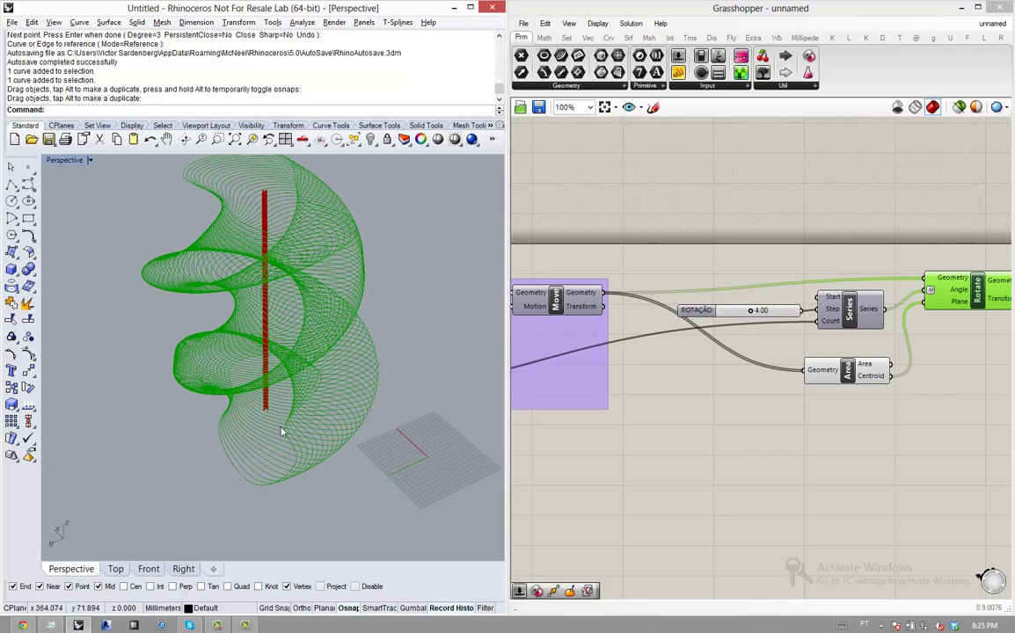
{"action": "scroll", "coordinate": [236, 162], "scroll_direction": "up", "scroll_amount": 5}
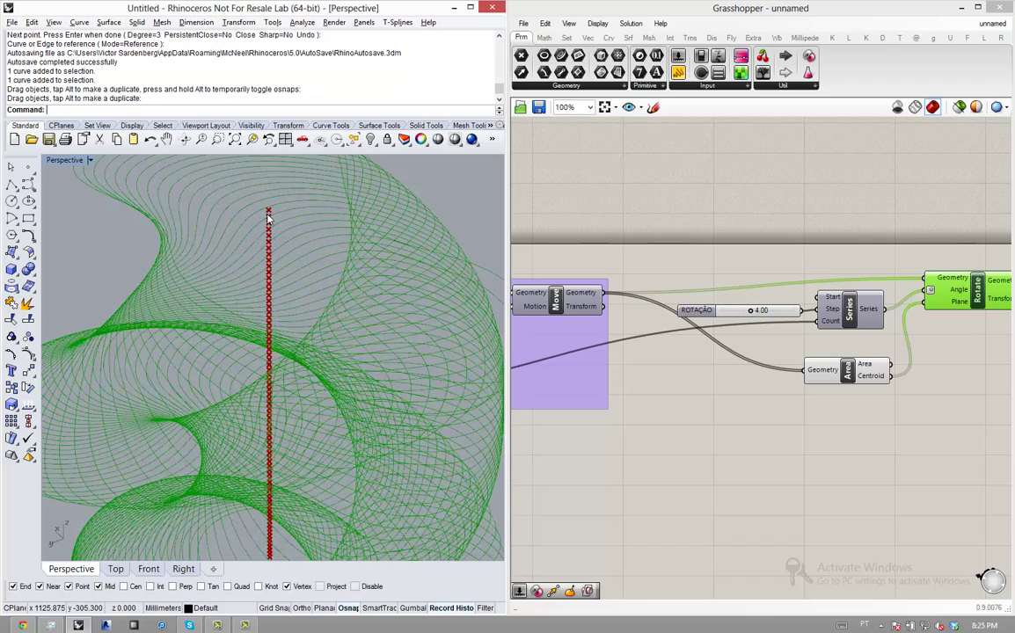
{"action": "scroll", "coordinate": [269, 218], "scroll_direction": "up", "scroll_amount": 4}
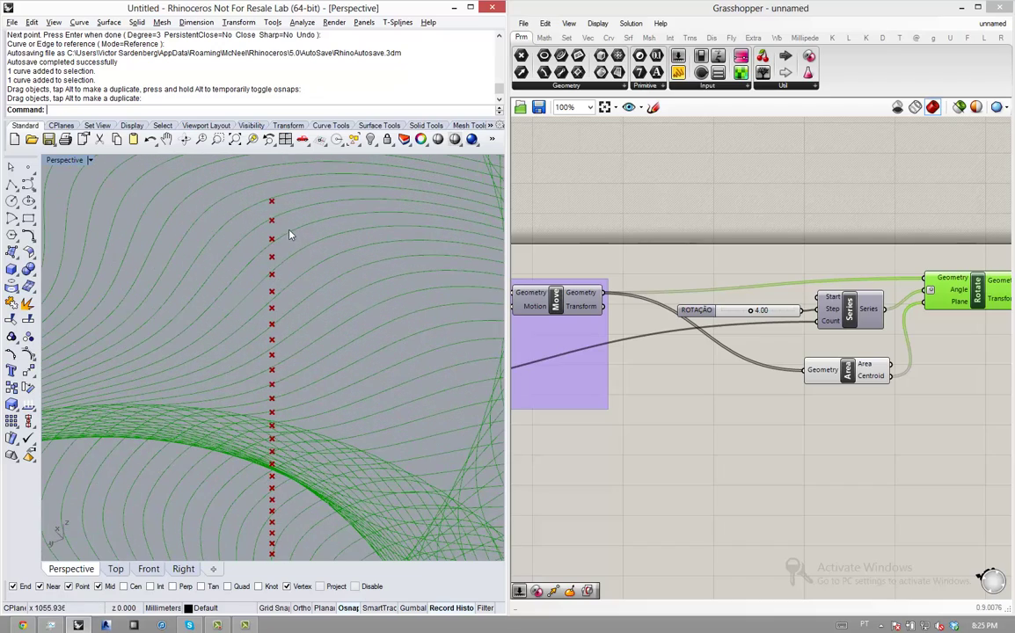
{"action": "scroll", "coordinate": [290, 234], "scroll_direction": "down", "scroll_amount": 6}
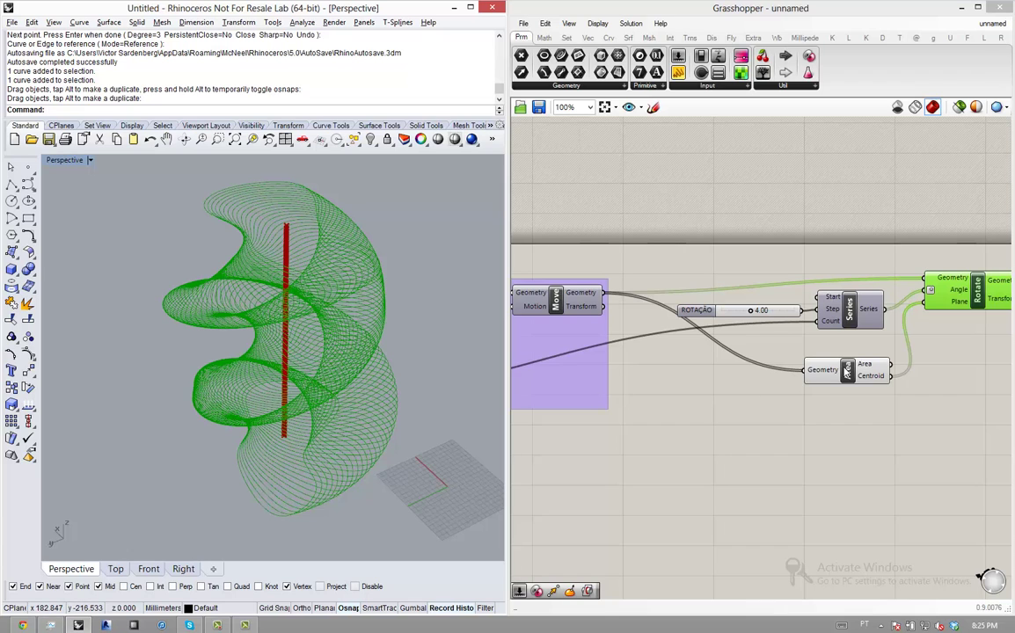
{"action": "left_click", "coordinate": [849, 373]}
{"action": "middle_click", "coordinate": [847, 370]}
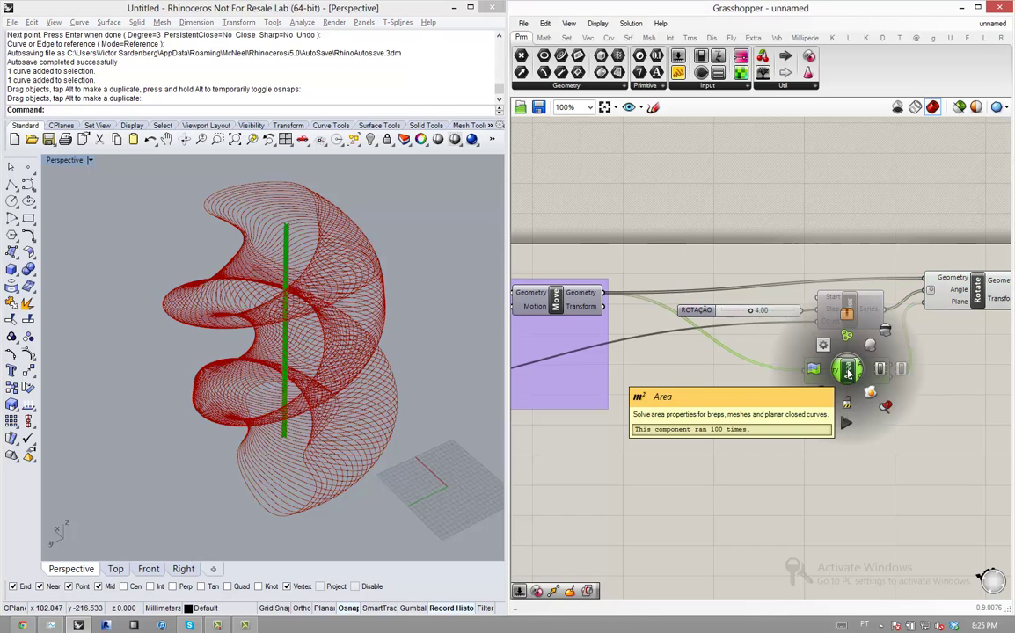
{"action": "left_click", "coordinate": [887, 336]}
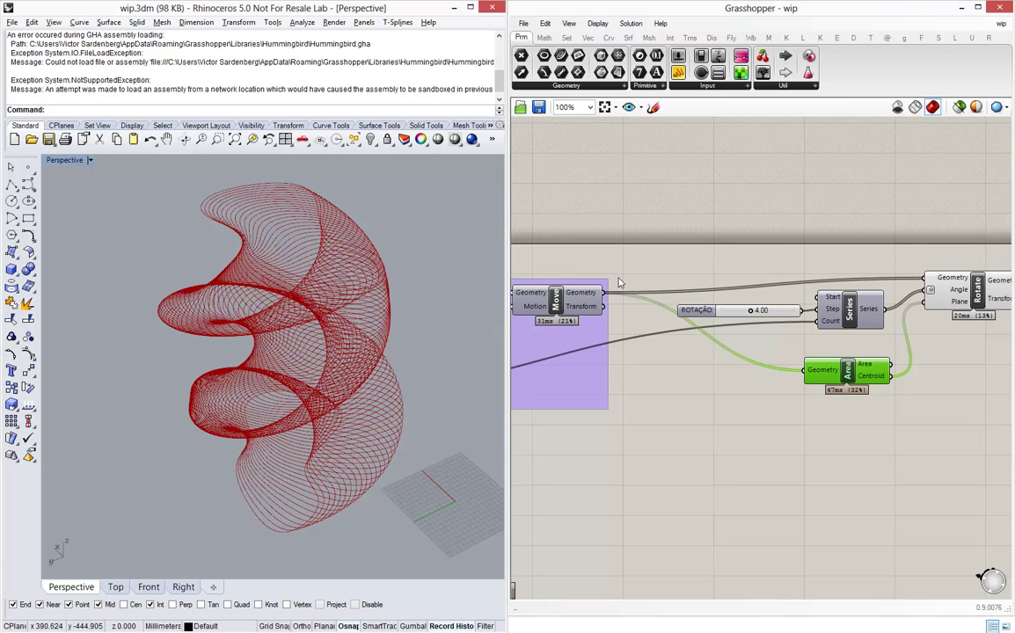
- Group the ROTAÇÃO slider with the Series, Area and Rotate components
{"action": "scroll", "coordinate": [625, 279], "scroll_direction": "down", "scroll_amount": 2}
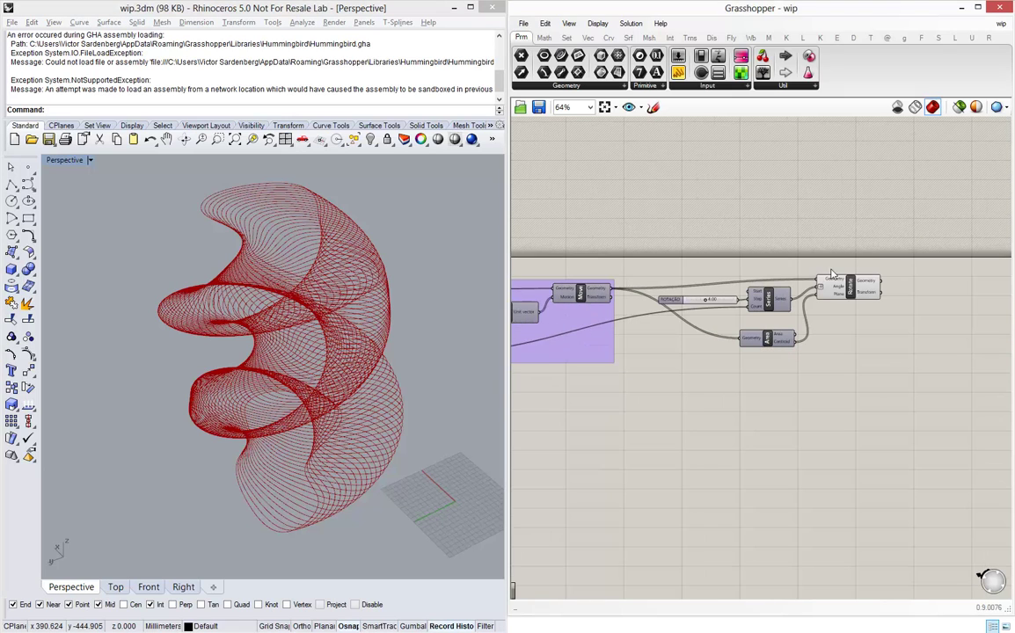
{"action": "left_click_drag", "start_coordinate": [915, 219], "coordinate": [647, 383]}
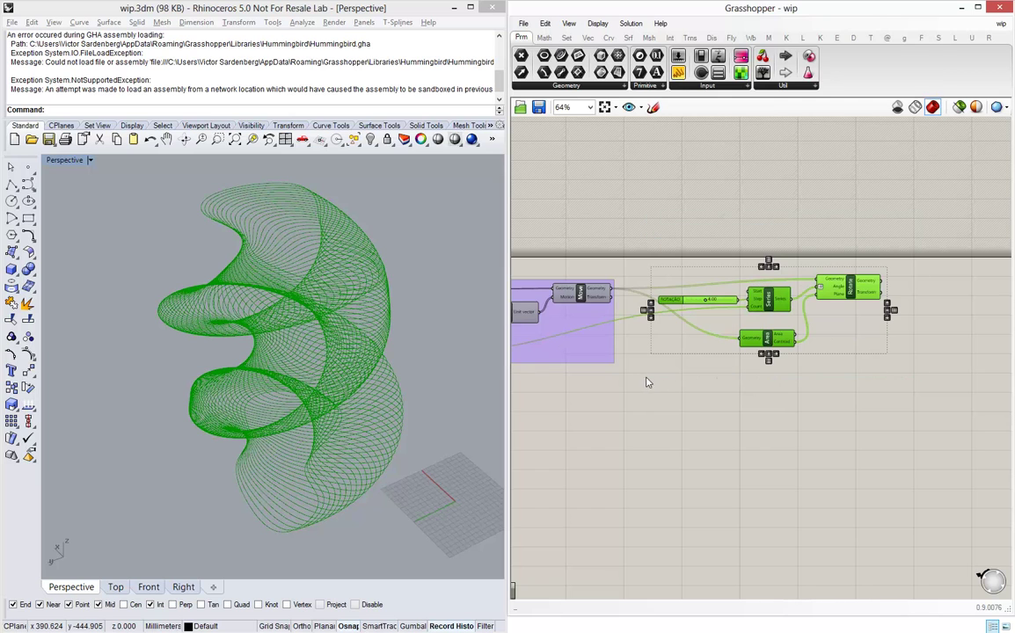
{"action": "scroll", "coordinate": [762, 306], "scroll_direction": "up", "scroll_amount": 2}
{"action": "middle_click", "coordinate": [759, 295]}
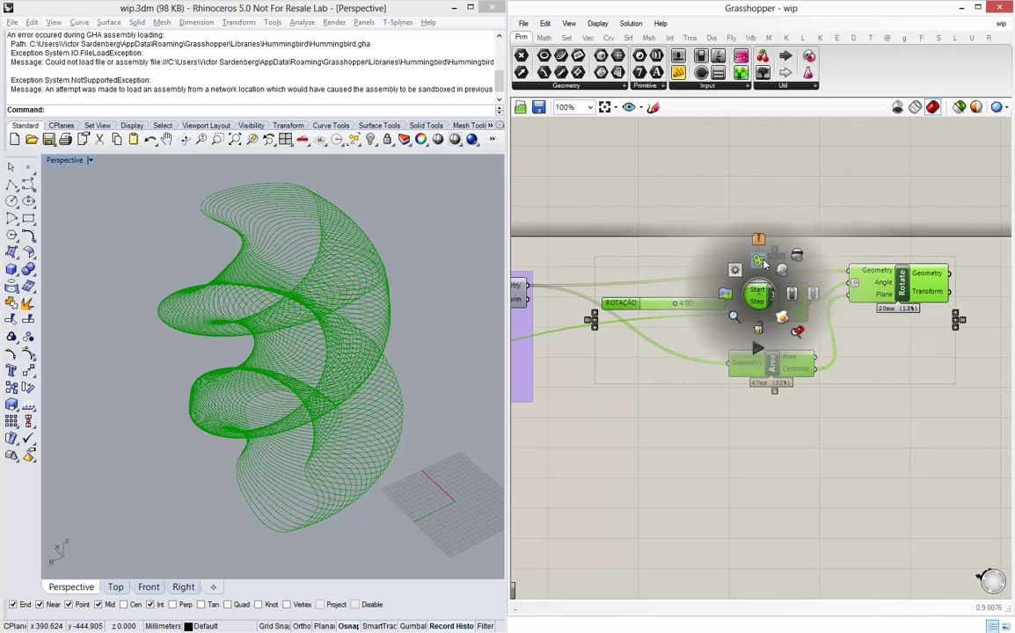
{"action": "left_click", "coordinate": [760, 262]}
{"action": "left_click", "coordinate": [791, 280]}
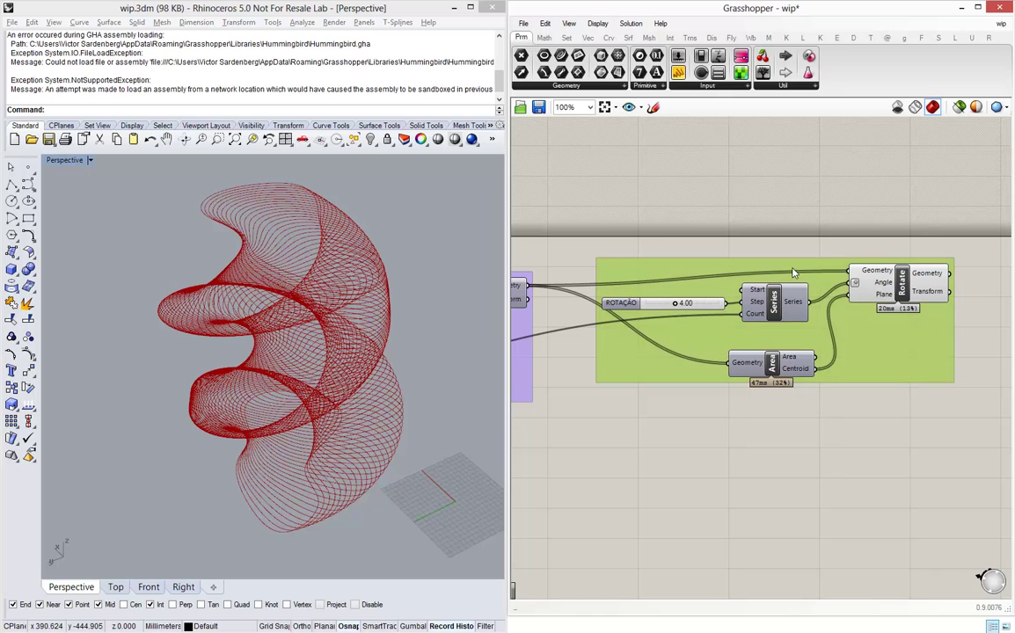
- Name the new group around the rotation components ROTATE
{"action": "right_click", "coordinate": [814, 273]}
{"action": "left_click", "coordinate": [841, 276]}
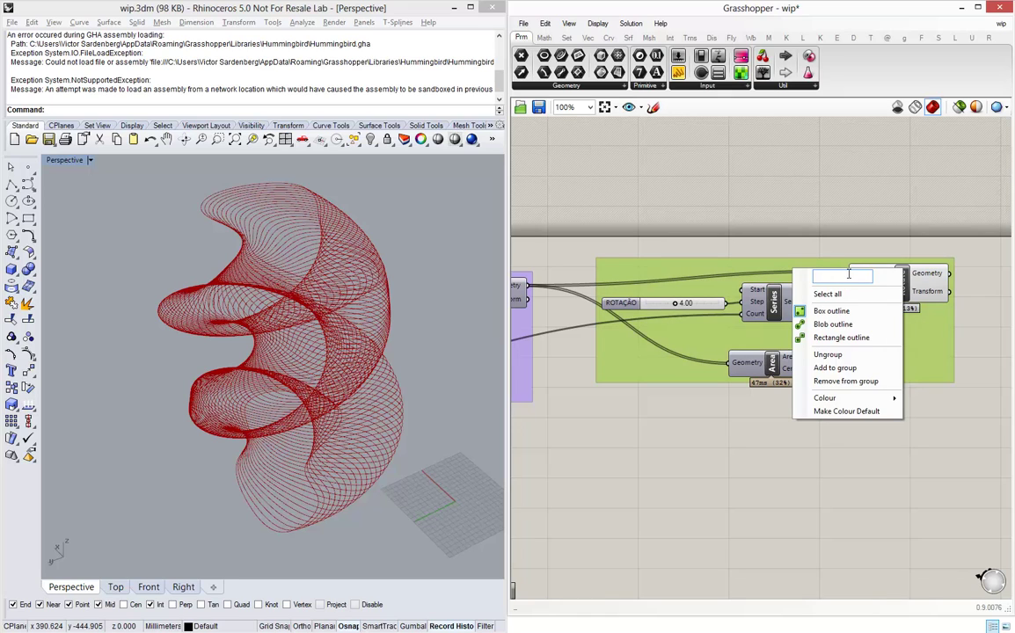
{"action": "type", "text": "ROTATE"}
{"action": "key", "text": "Return"}
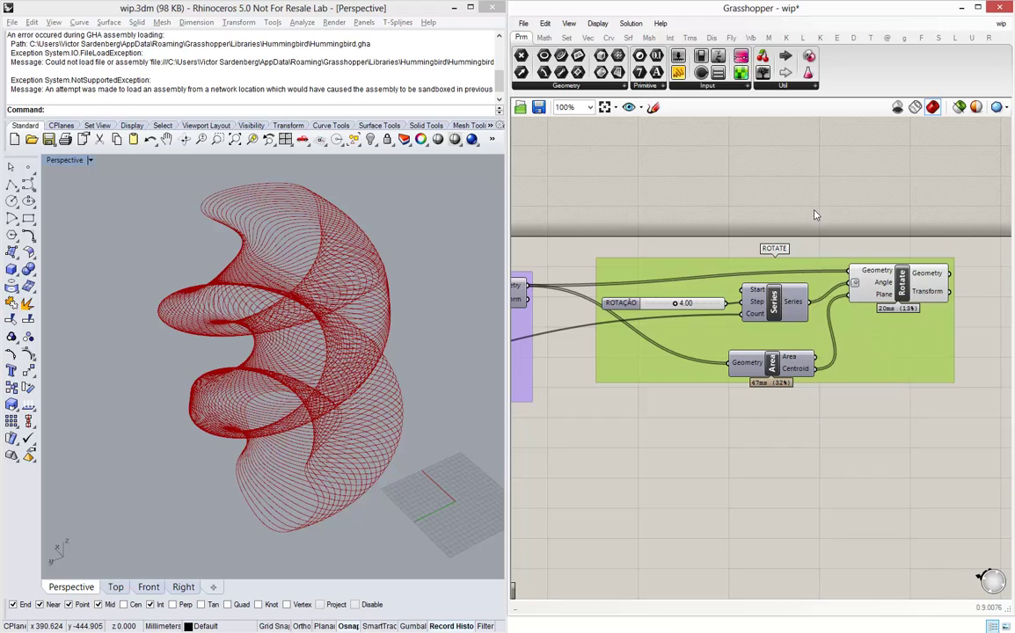
{"action": "left_click", "coordinate": [771, 229]}
- Add a Scale component on the empty canvas beyond the ROTATE group
{"action": "right_click_drag", "start_coordinate": [304, 403], "coordinate": [331, 433]}
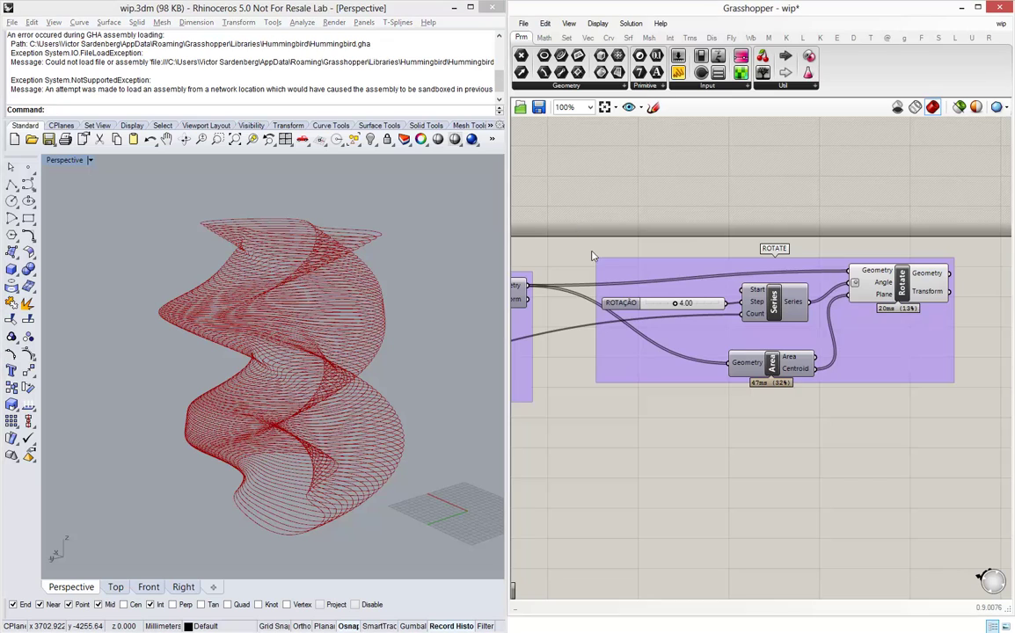
{"action": "scroll", "coordinate": [581, 264], "scroll_direction": "down", "scroll_amount": 3}
{"action": "right_click_drag", "start_coordinate": [914, 285], "coordinate": [808, 283]}
{"action": "scroll", "coordinate": [808, 285], "scroll_direction": "up", "scroll_amount": 3}
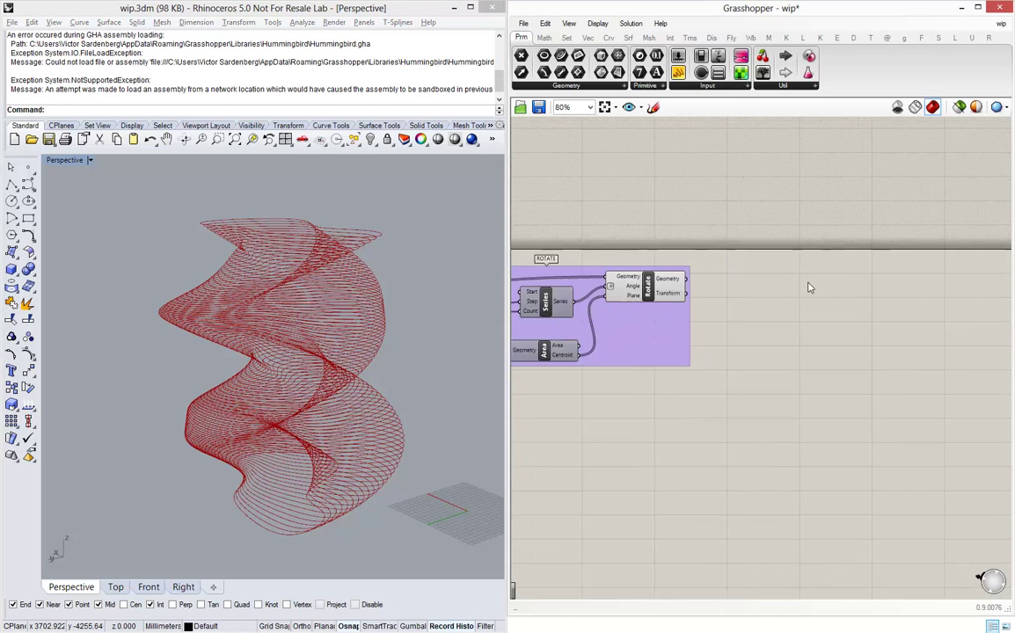
{"action": "double_click", "coordinate": [906, 289]}
{"action": "type", "text": "scale"}
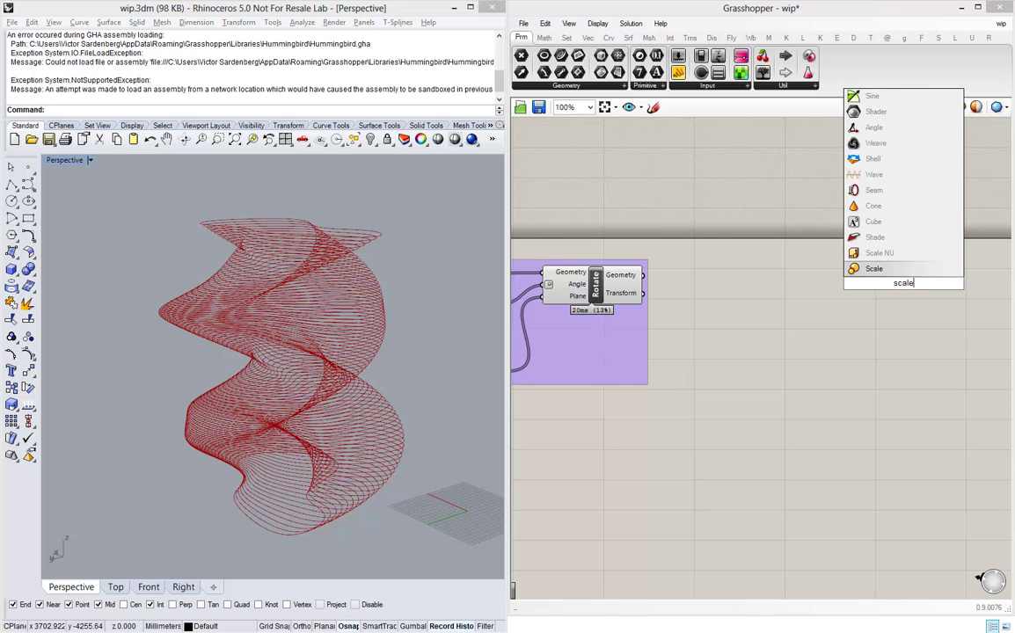
{"action": "key", "text": "Return"}
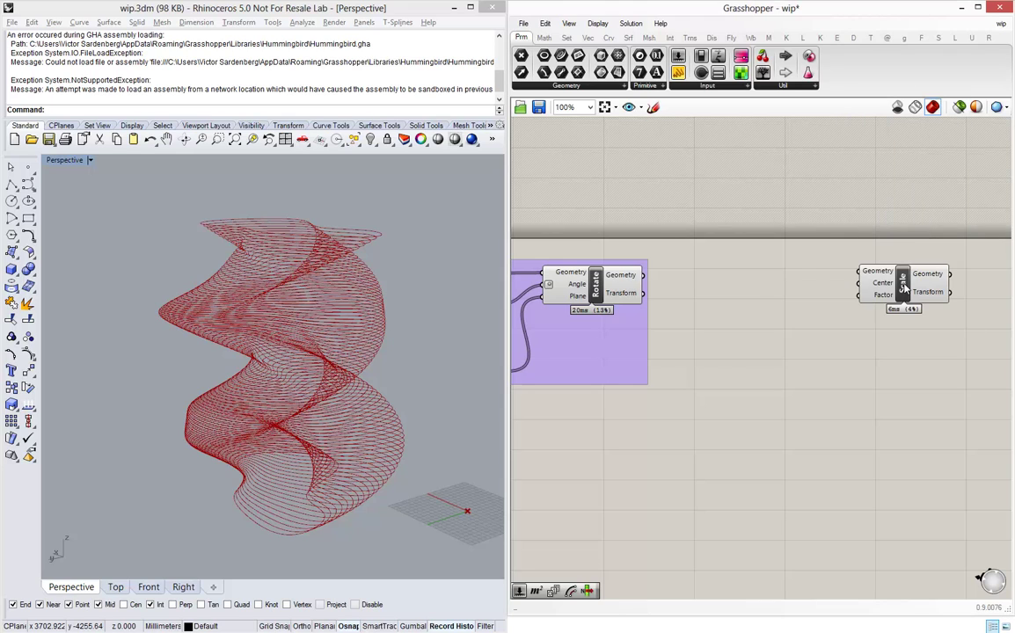
- Connect the Rotate component's Geometry output to the Scale component's Geometry input
{"action": "scroll", "coordinate": [905, 264], "scroll_direction": "up", "scroll_amount": 5}
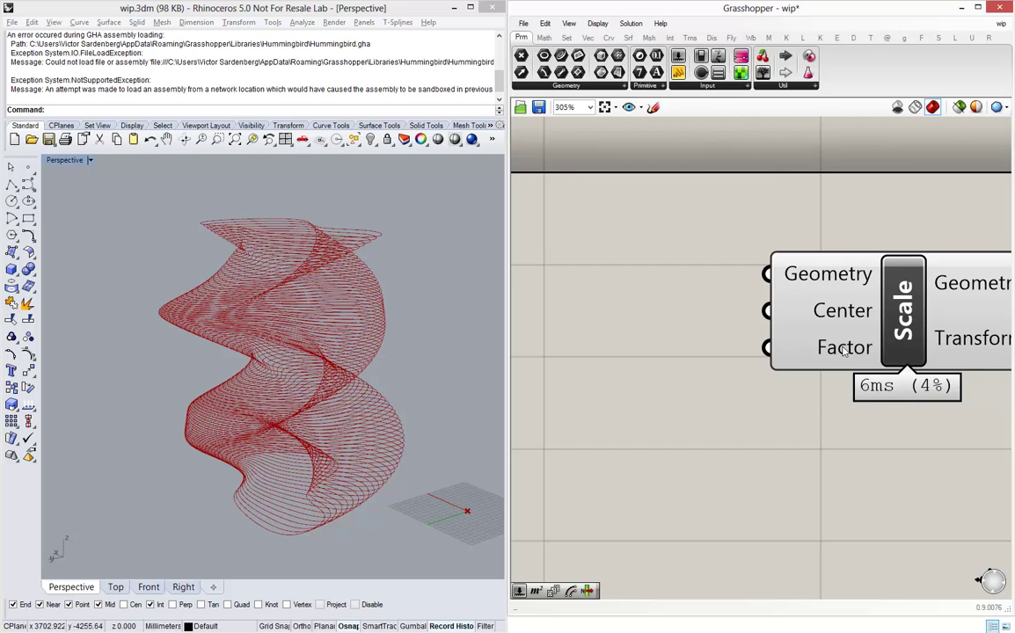
{"action": "mouse_move", "coordinate": [844, 351]}
{"action": "scroll", "coordinate": [843, 351], "scroll_direction": "down", "scroll_amount": 6}
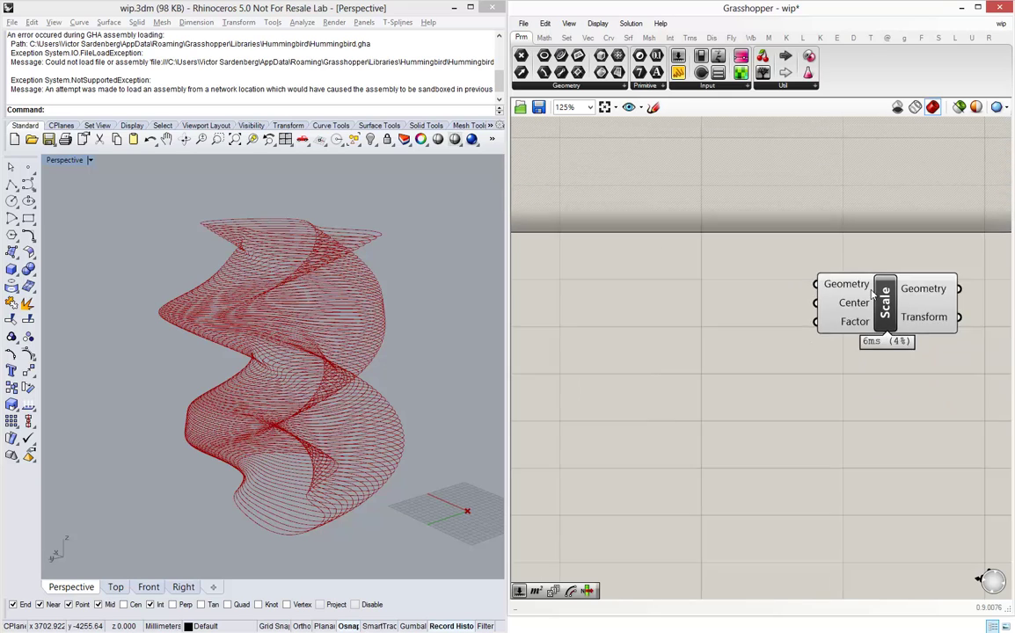
{"action": "scroll", "coordinate": [788, 282], "scroll_direction": "up", "scroll_amount": 2}
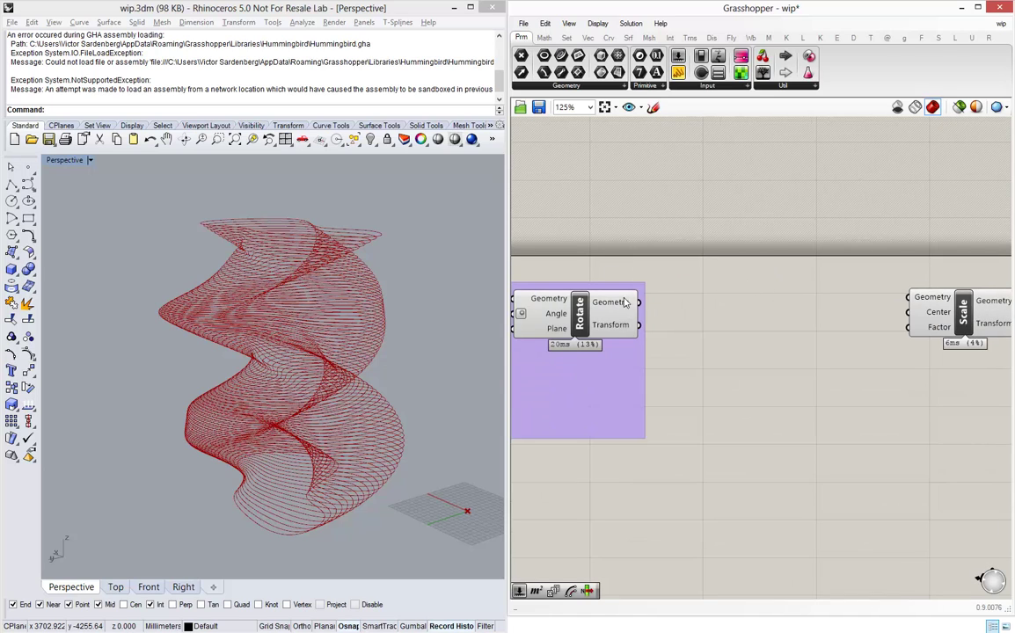
{"action": "left_click_drag", "start_coordinate": [639, 302], "coordinate": [910, 299]}
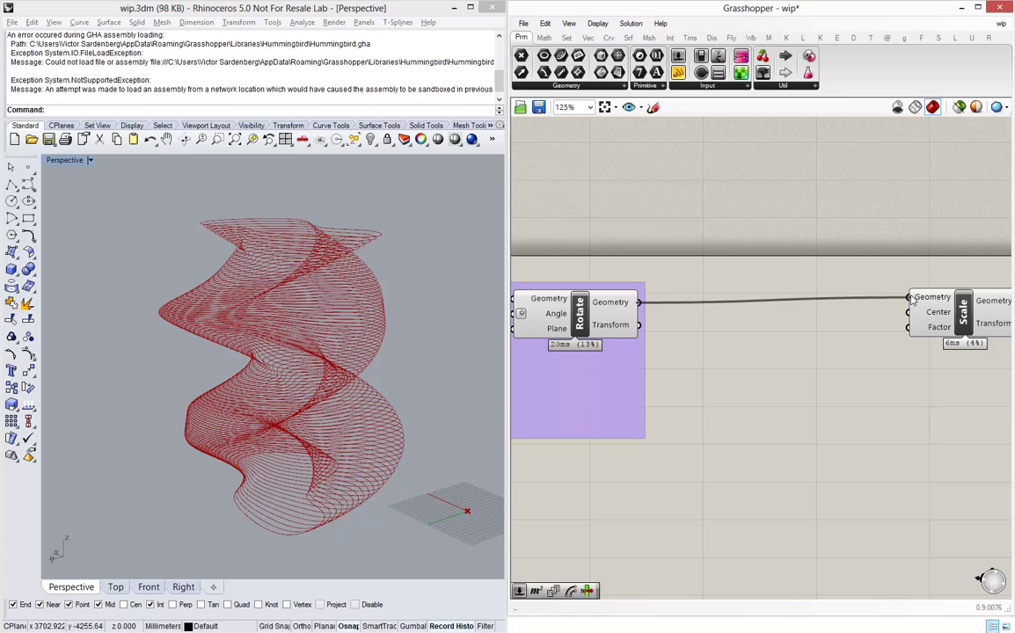
- Add a second Area component between Rotate and Scale, and feed it Rotate's Geometry output
{"action": "scroll", "coordinate": [194, 311], "scroll_direction": "down", "scroll_amount": 3}
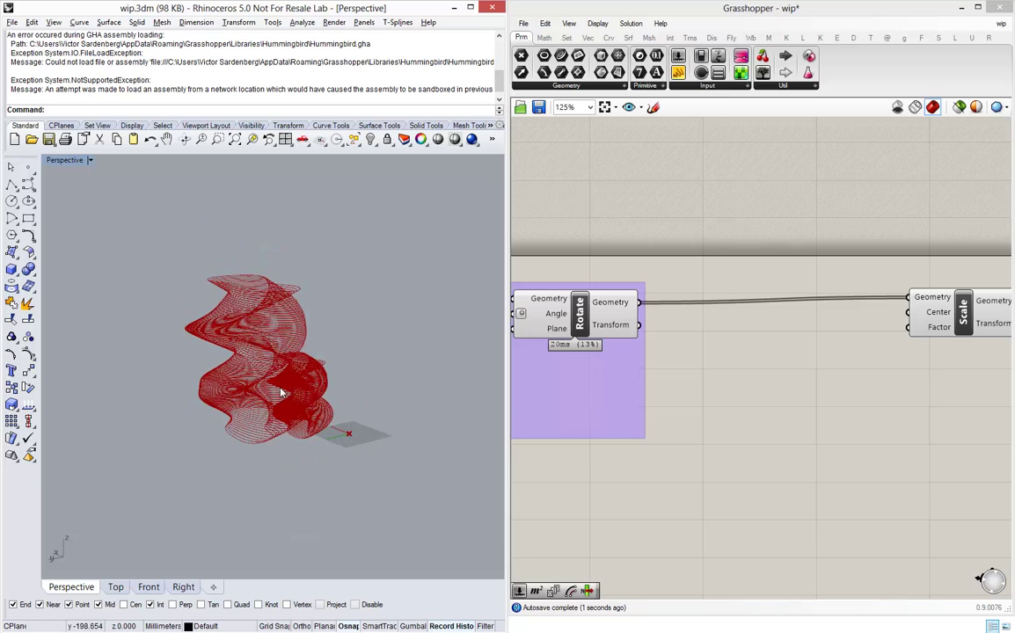
{"action": "scroll", "coordinate": [281, 392], "scroll_direction": "up", "scroll_amount": 4}
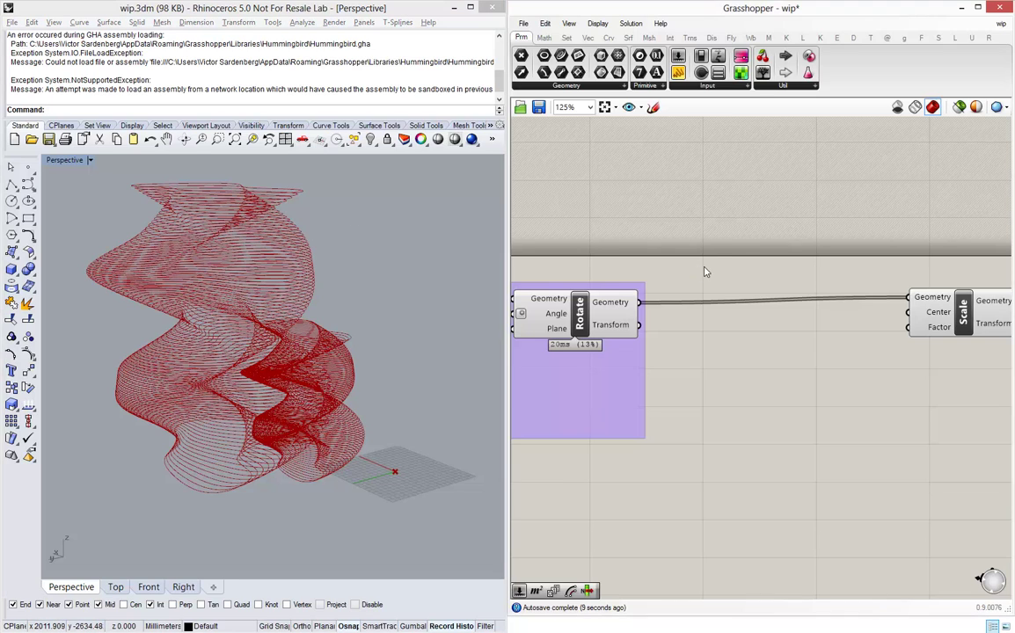
{"action": "mouse_move", "coordinate": [930, 313]}
{"action": "mouse_move", "coordinate": [943, 332]}
{"action": "right_click_drag", "start_coordinate": [218, 198], "coordinate": [198, 189]}
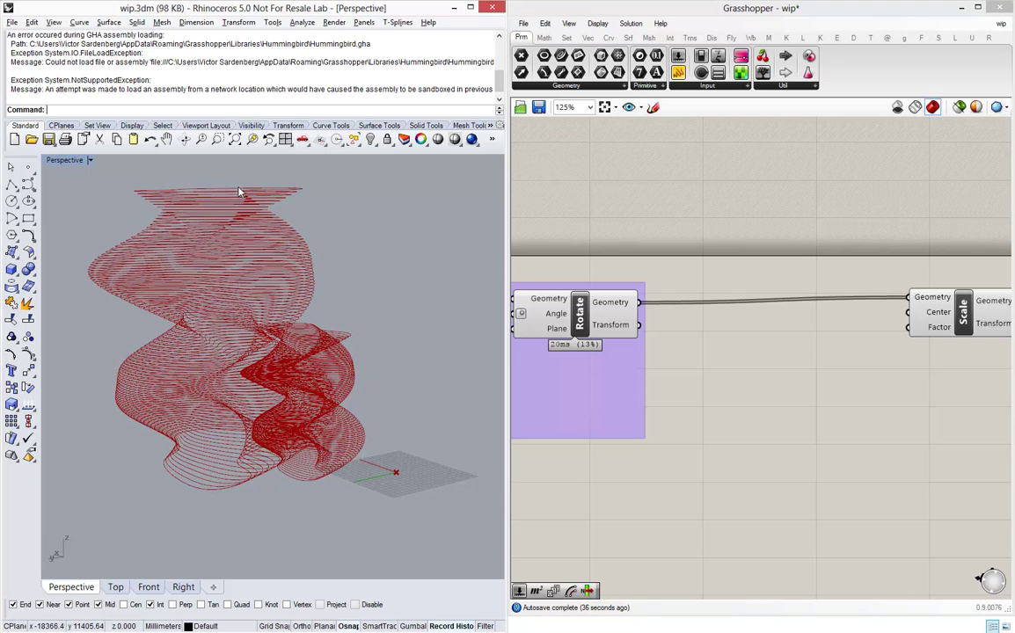
{"action": "double_click", "coordinate": [773, 329]}
{"action": "type", "text": "area"}
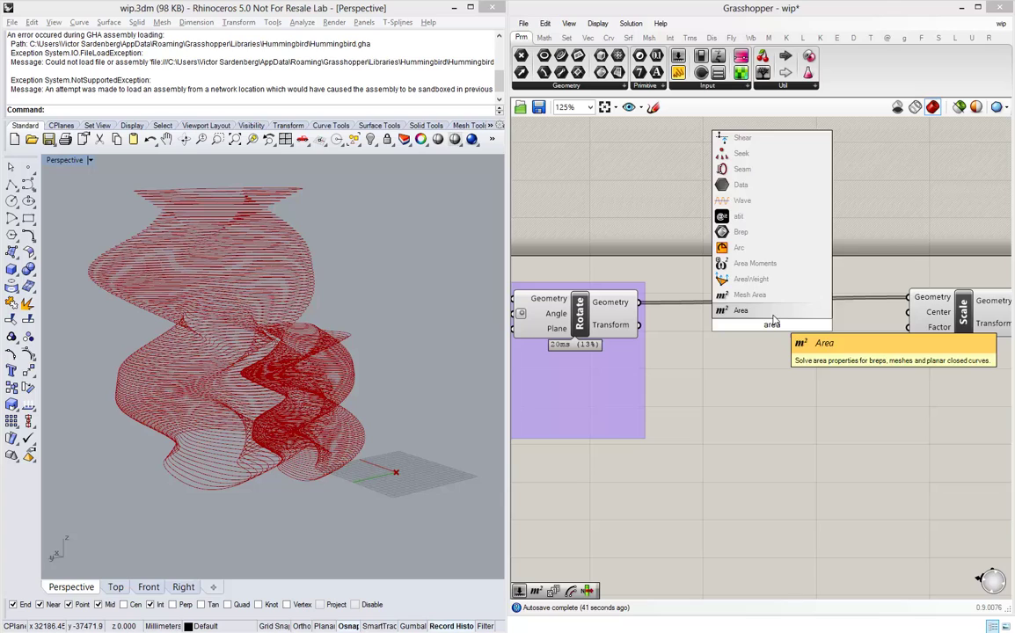
{"action": "left_click", "coordinate": [774, 315]}
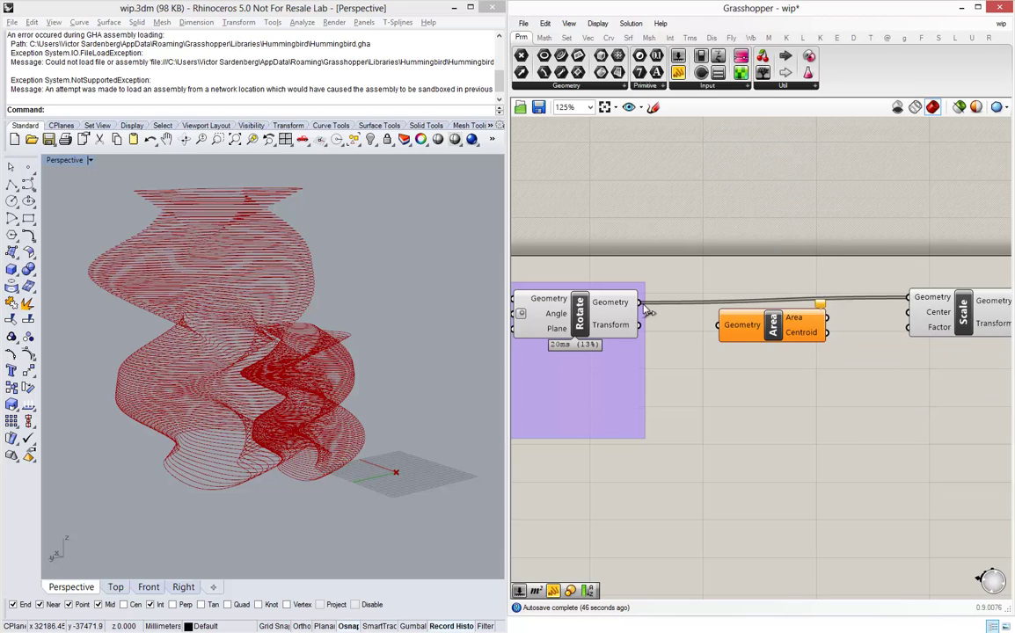
{"action": "left_click_drag", "start_coordinate": [640, 302], "coordinate": [718, 324]}
- Connect the new Area's Centroid output to Scale's Center input, and select Scale to highlight its curves in the viewport
{"action": "left_click_drag", "start_coordinate": [827, 332], "coordinate": [910, 313]}
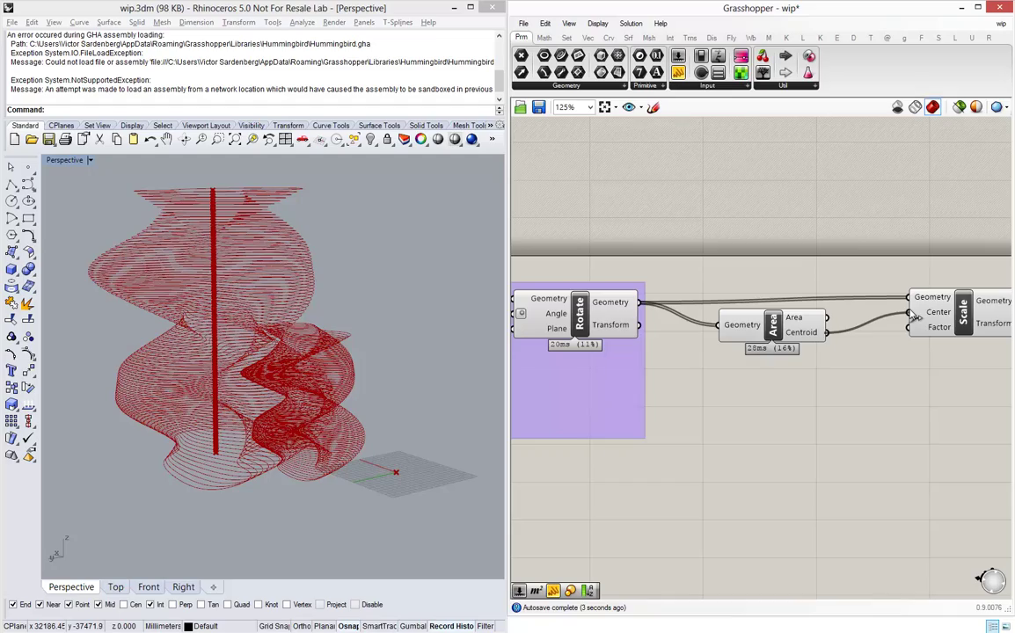
{"action": "scroll", "coordinate": [915, 318], "scroll_direction": "down", "scroll_amount": 1}
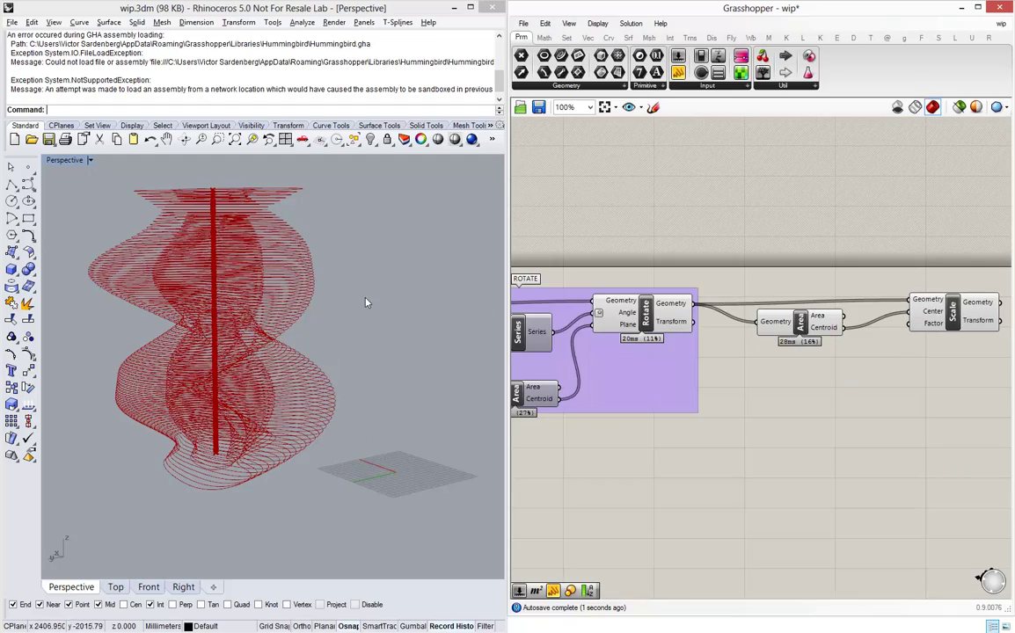
{"action": "scroll", "coordinate": [220, 211], "scroll_direction": "up", "scroll_amount": 8}
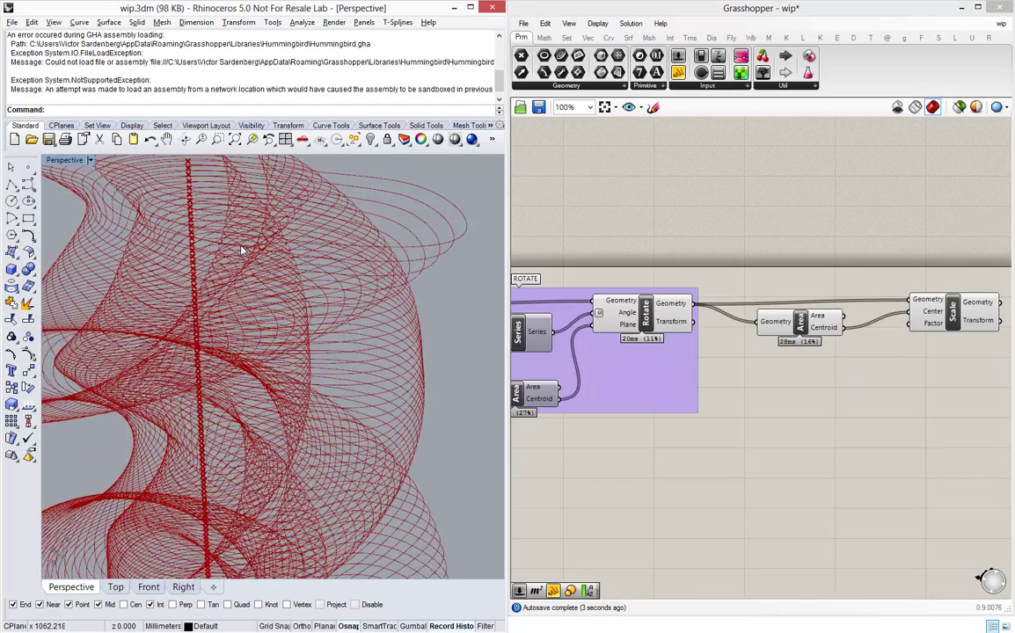
{"action": "left_click", "coordinate": [947, 324]}
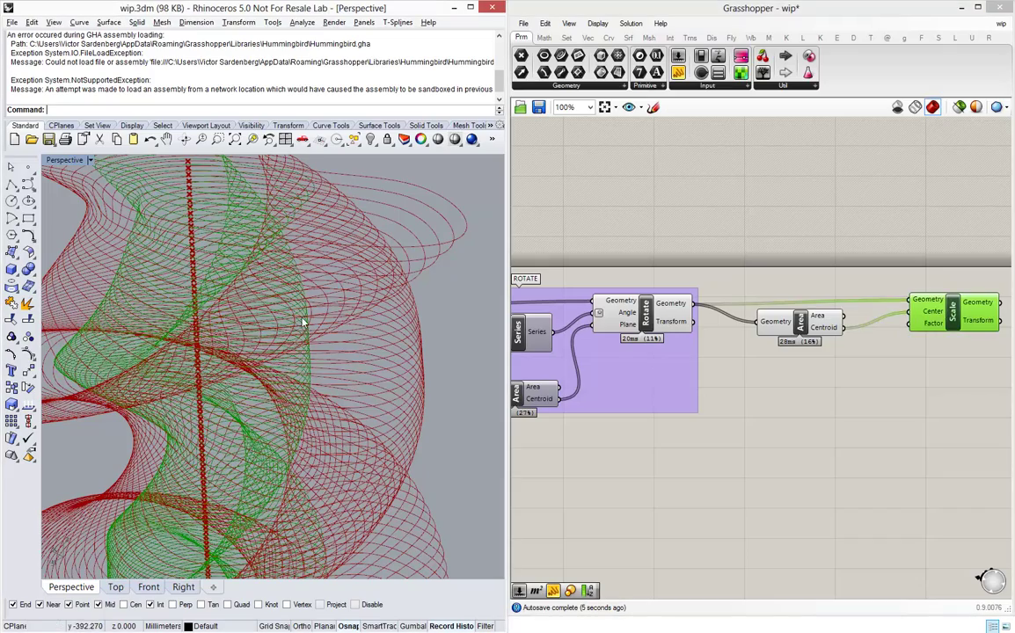
- Move the second Area and the Scale components together slightly farther away from the ROTATE group
{"action": "scroll", "coordinate": [304, 324], "scroll_direction": "down", "scroll_amount": 7}
{"action": "right_click_drag", "start_coordinate": [275, 257], "coordinate": [211, 312]}
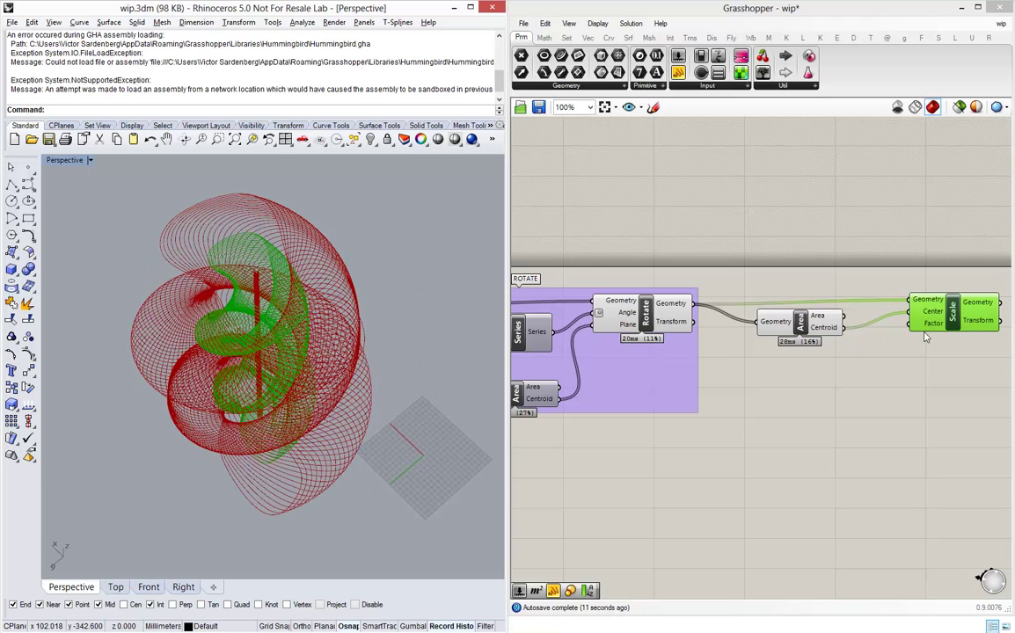
{"action": "mouse_move", "coordinate": [937, 333]}
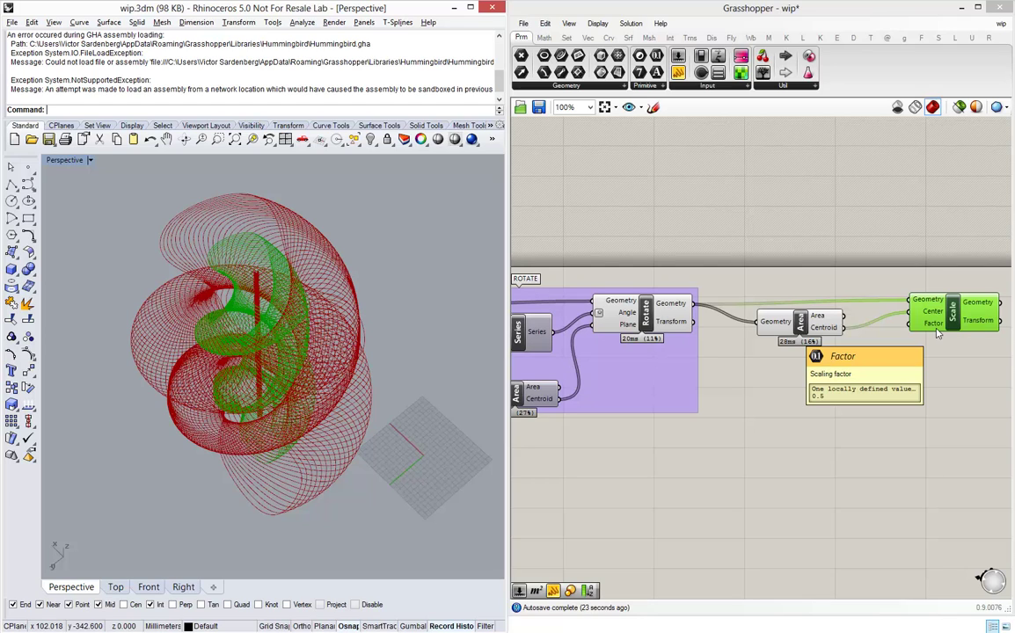
{"action": "left_click", "coordinate": [720, 329]}
{"action": "scroll", "coordinate": [720, 329], "scroll_direction": "down", "scroll_amount": 2}
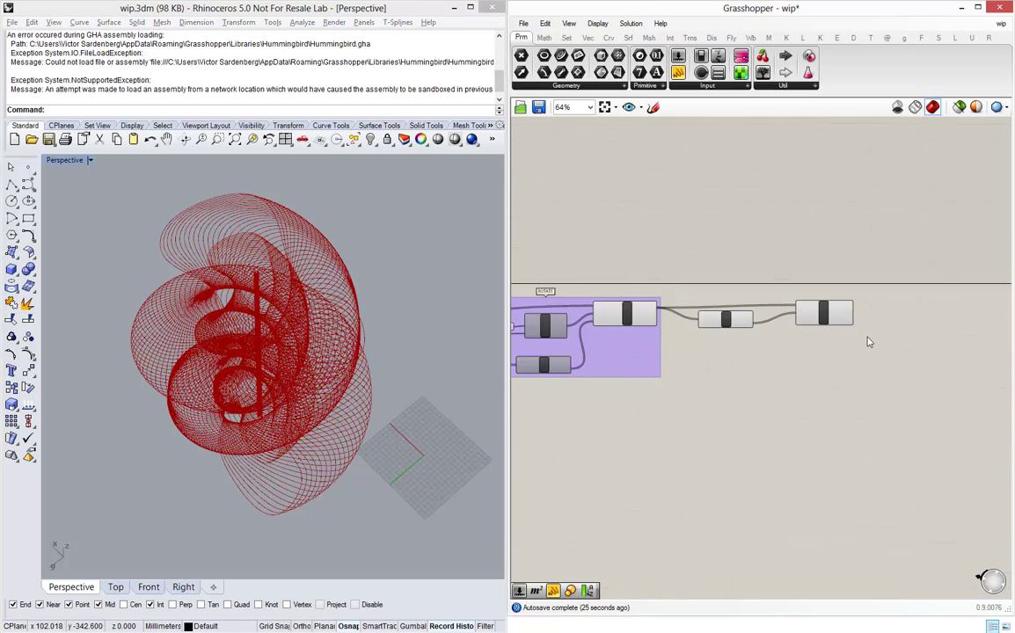
{"action": "left_click_drag", "start_coordinate": [827, 239], "coordinate": [735, 324]}
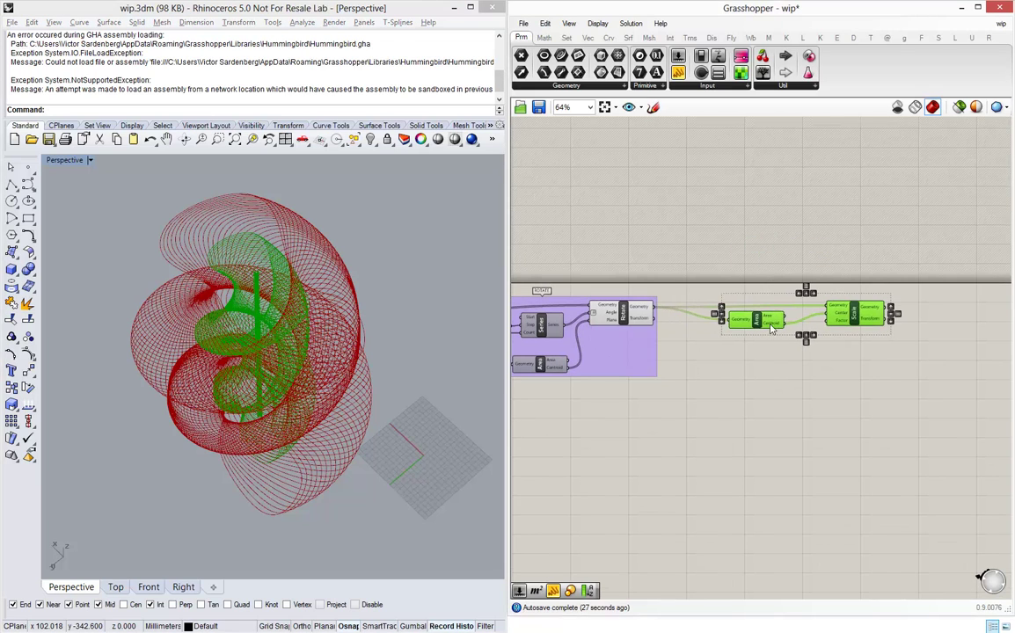
{"action": "left_click", "coordinate": [822, 339]}
{"action": "scroll", "coordinate": [798, 351], "scroll_direction": "up", "scroll_amount": 4}
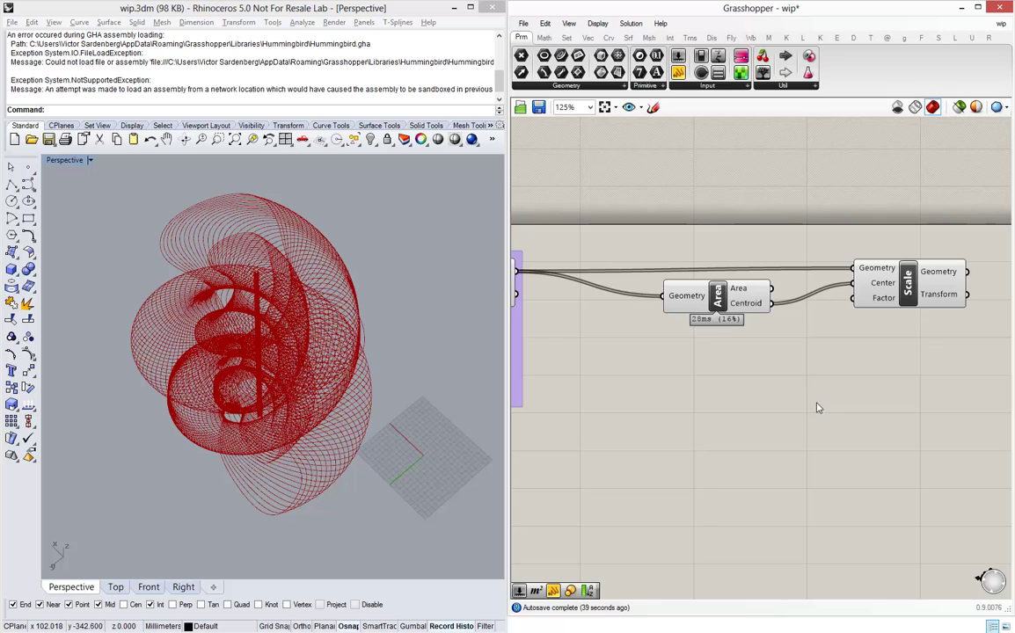
- Add a Range component on the empty canvas well below the second Area component
{"action": "double_click", "coordinate": [718, 410]}
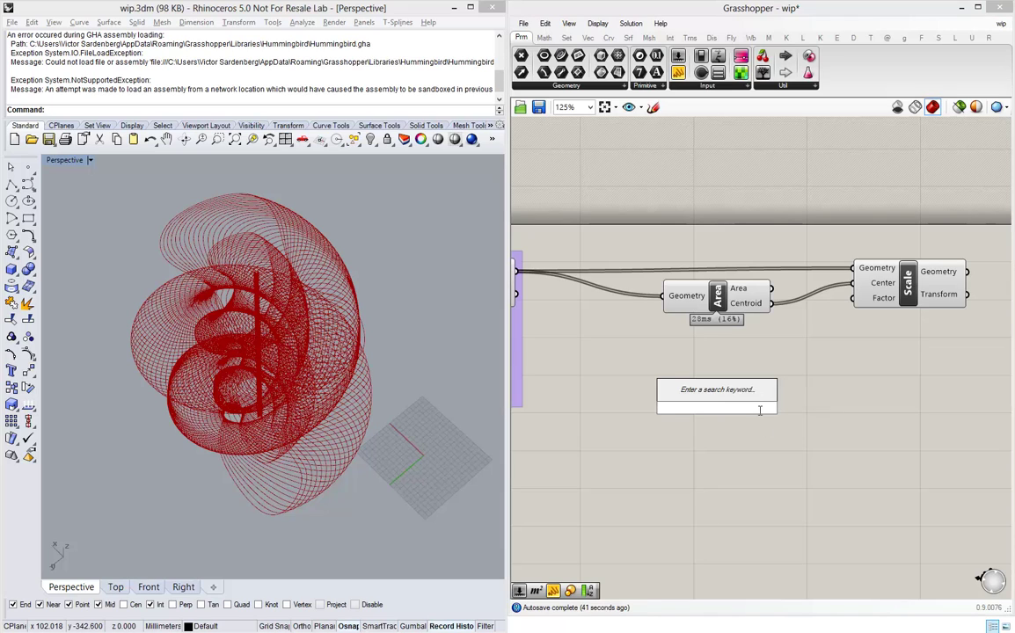
{"action": "type", "text": "range"}
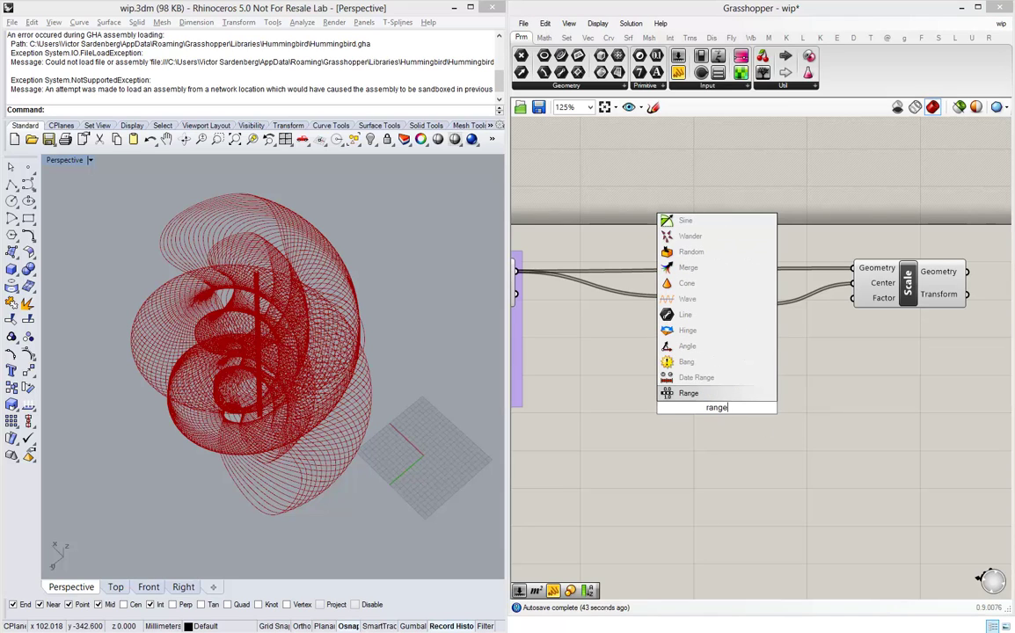
{"action": "key", "text": "Return"}
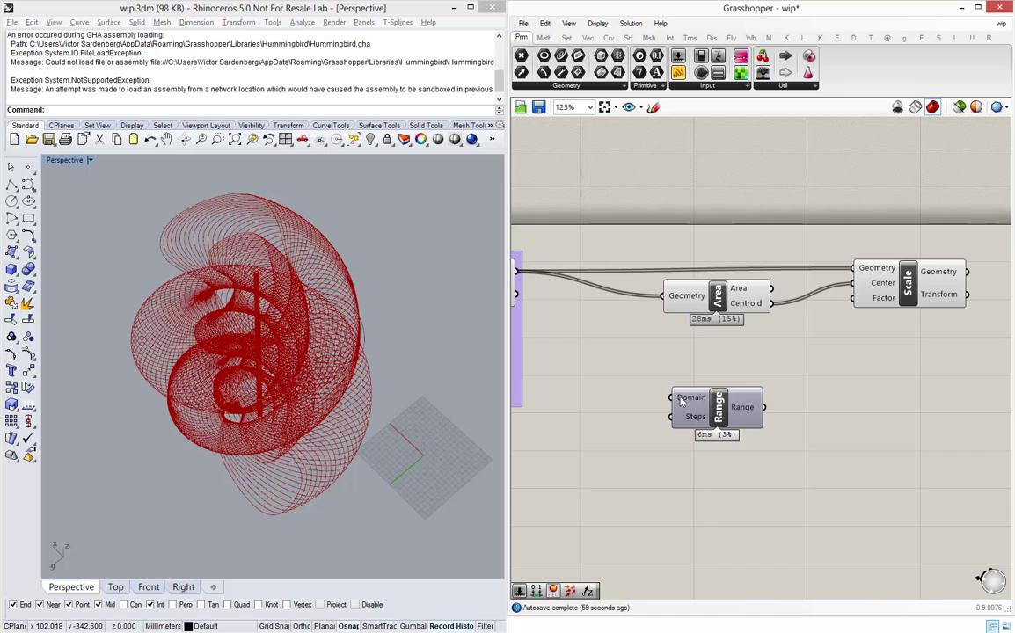
{"action": "scroll", "coordinate": [764, 356], "scroll_direction": "down", "scroll_amount": 2}
{"action": "scroll", "coordinate": [736, 392], "scroll_direction": "up", "scroll_amount": 2}
{"action": "left_click_drag", "start_coordinate": [735, 391], "coordinate": [744, 455]}
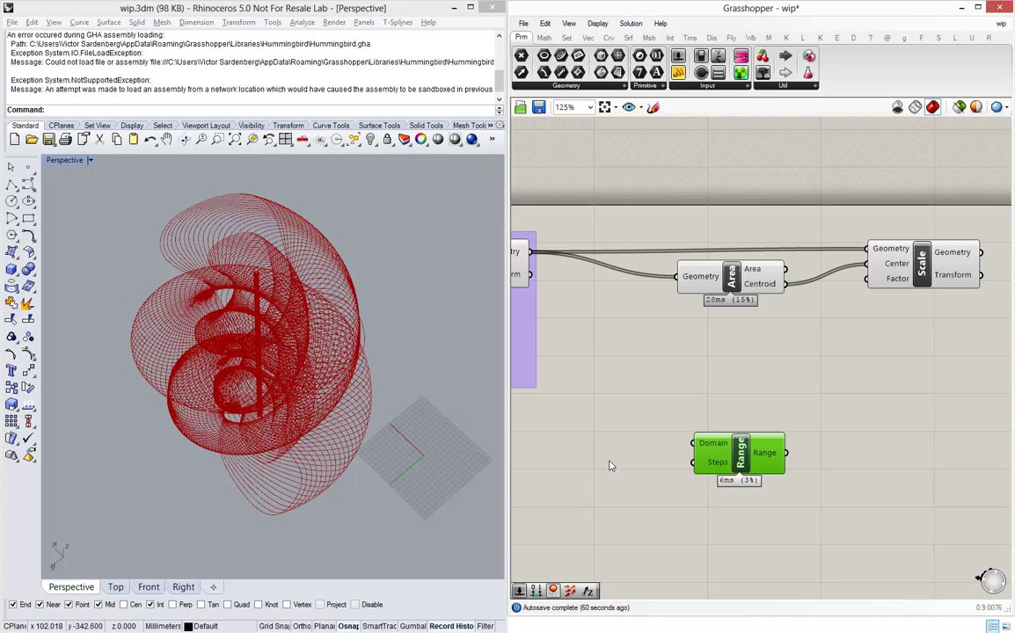
- Add a Construct Domain component ahead of Range, and shift Range to leave space between the two
{"action": "left_click", "coordinate": [612, 466]}
{"action": "double_click", "coordinate": [591, 484]}
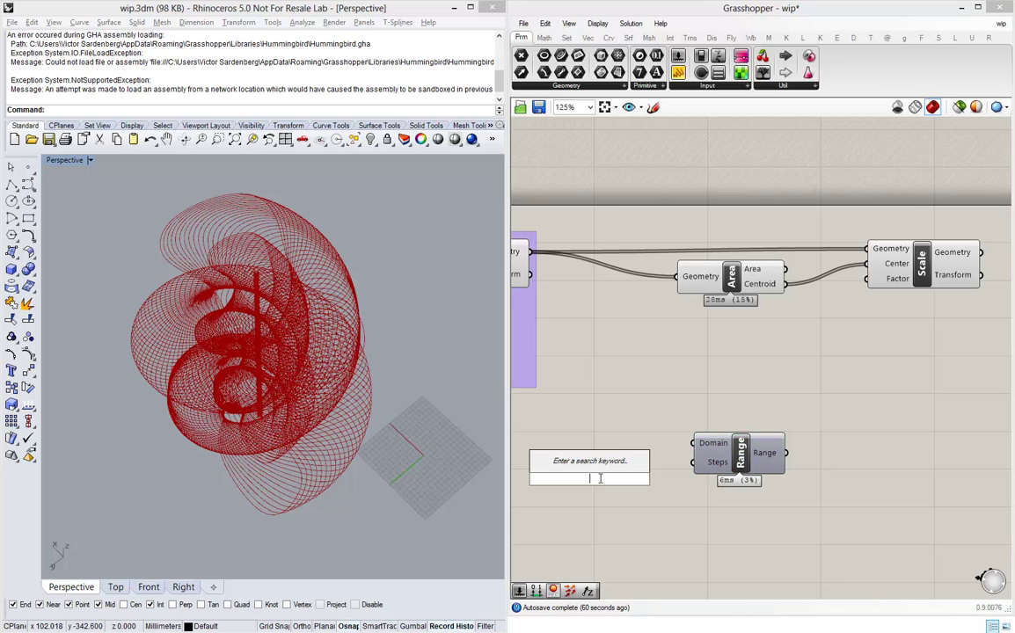
{"action": "type", "text": "constr"}
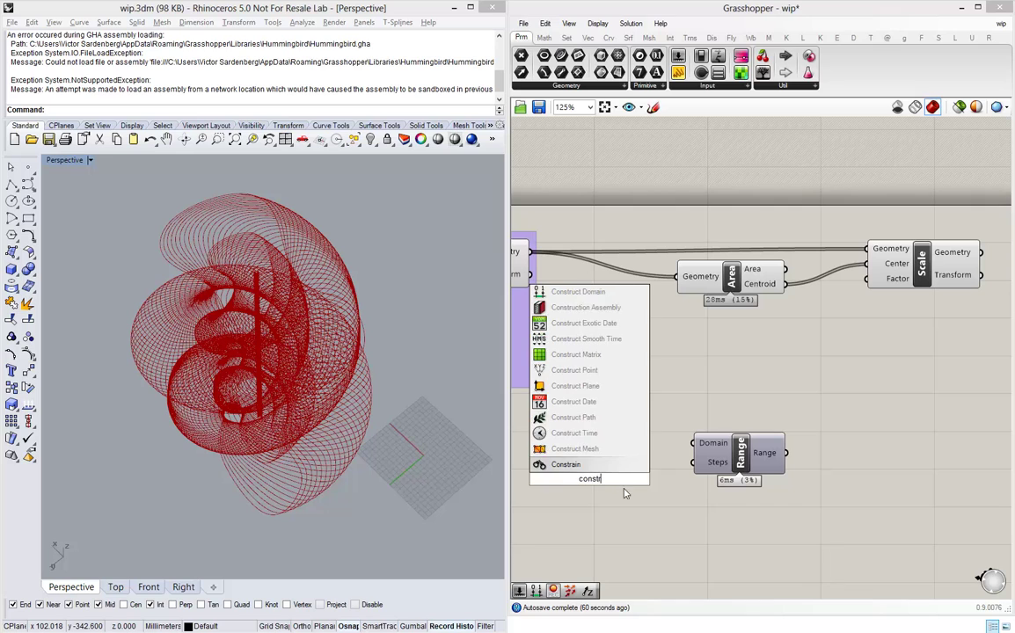
{"action": "type", "text": "uct do"}
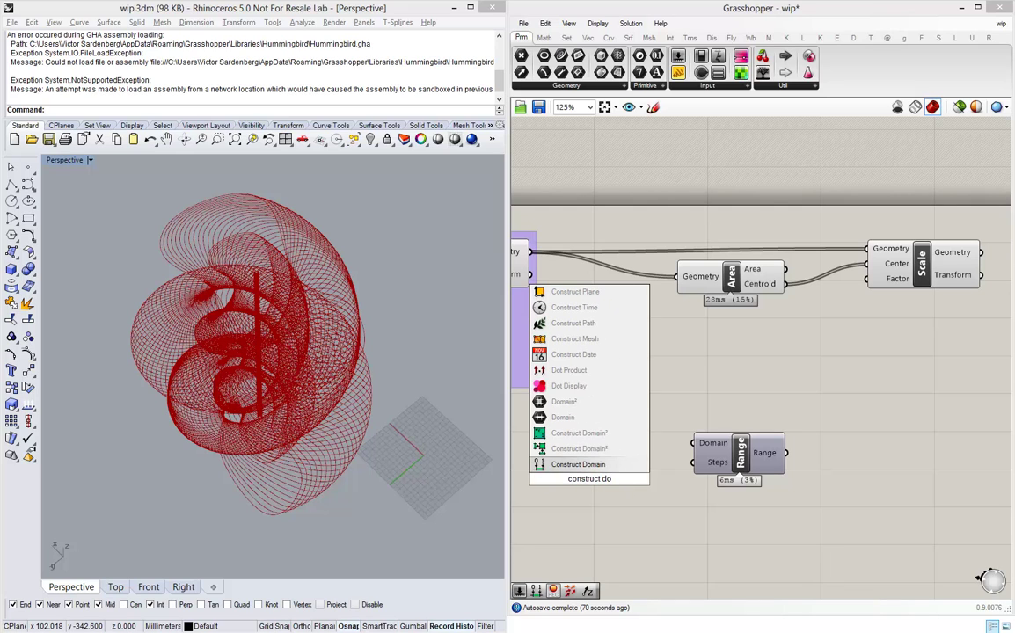
{"action": "left_click", "coordinate": [572, 464]}
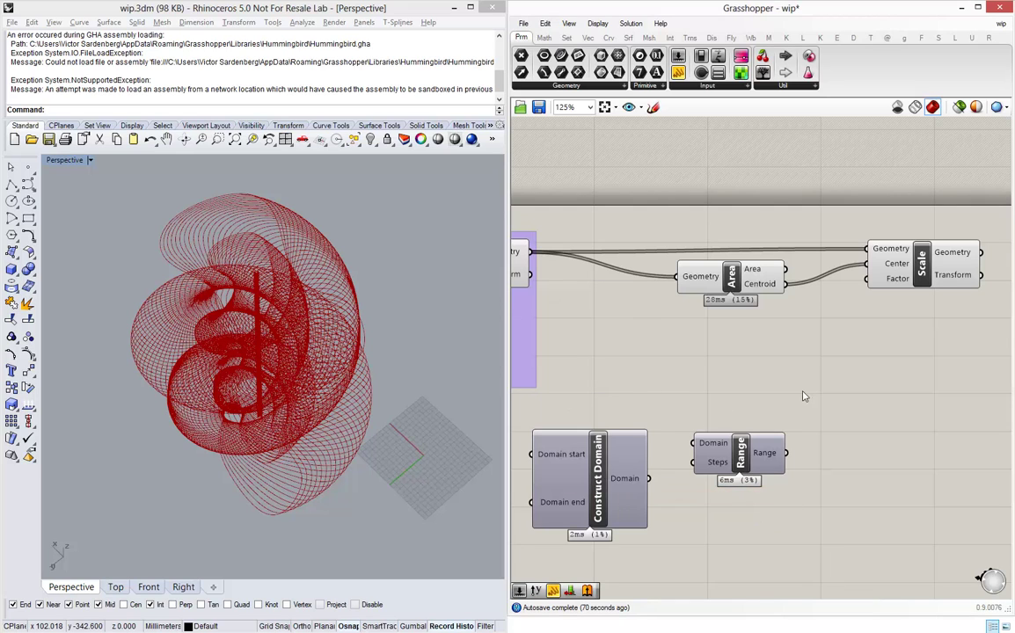
{"action": "scroll", "coordinate": [803, 397], "scroll_direction": "down", "scroll_amount": 1}
{"action": "left_click_drag", "start_coordinate": [782, 430], "coordinate": [801, 450]}
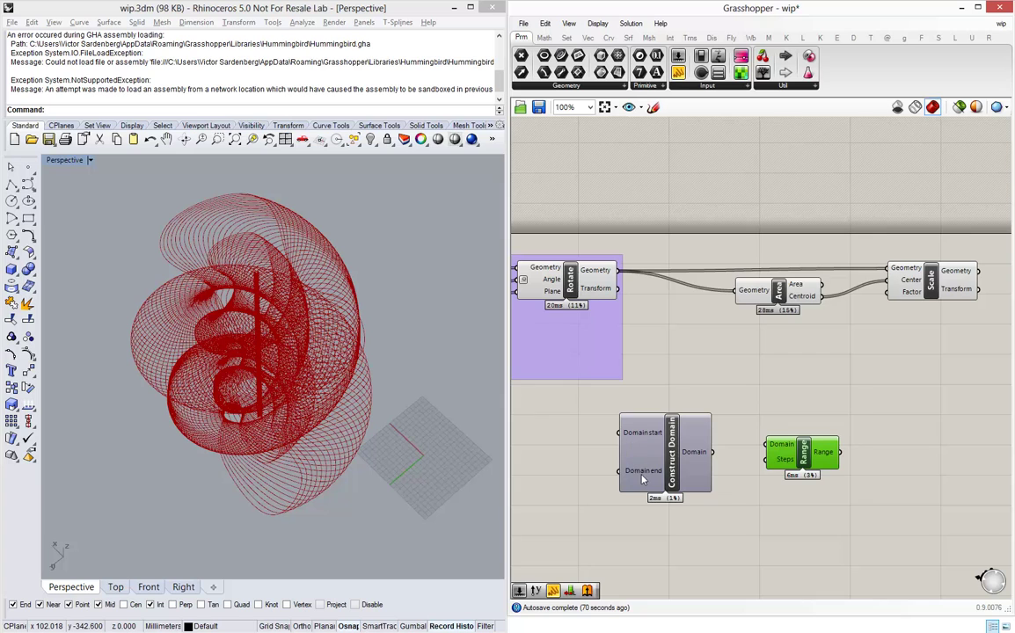
- Add a number slider with the value 0.32 next to Construct Domain's Domain start input
{"action": "mouse_move", "coordinate": [643, 477]}
{"action": "scroll", "coordinate": [632, 435], "scroll_direction": "down", "scroll_amount": 2}
{"action": "scroll", "coordinate": [594, 432], "scroll_direction": "up", "scroll_amount": 2}
{"action": "scroll", "coordinate": [594, 432], "scroll_direction": "up", "scroll_amount": 2}
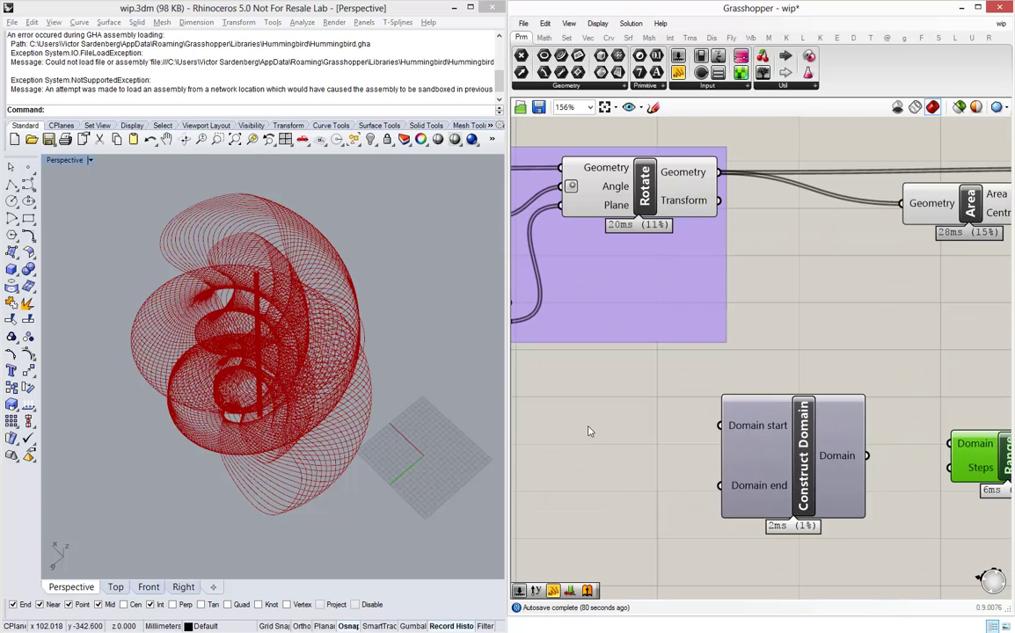
{"action": "double_click", "coordinate": [590, 429]}
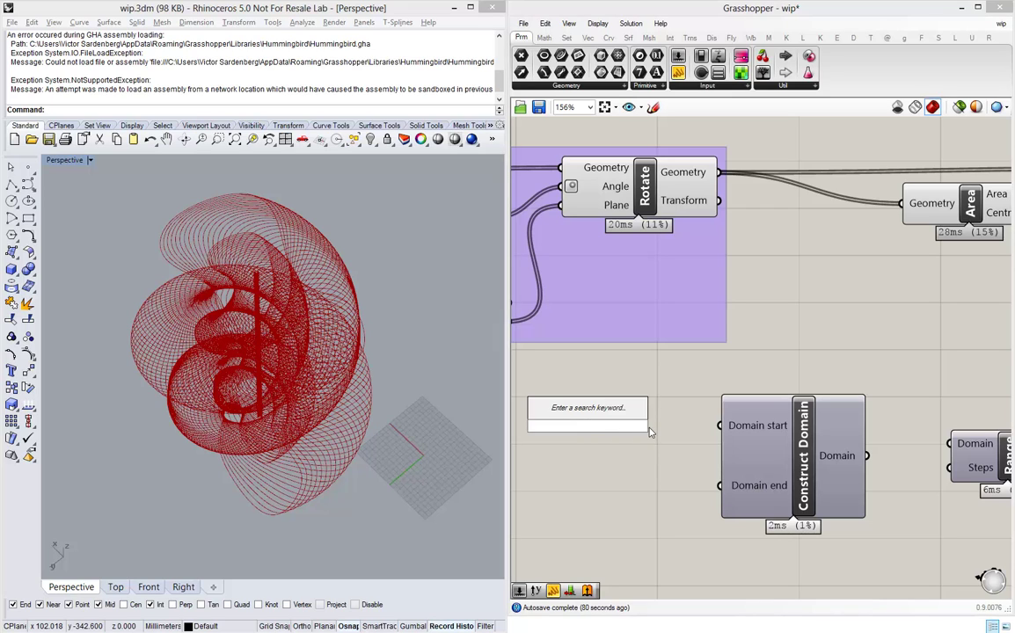
{"action": "type", "text": "0.32"}
{"action": "key", "text": "Return"}
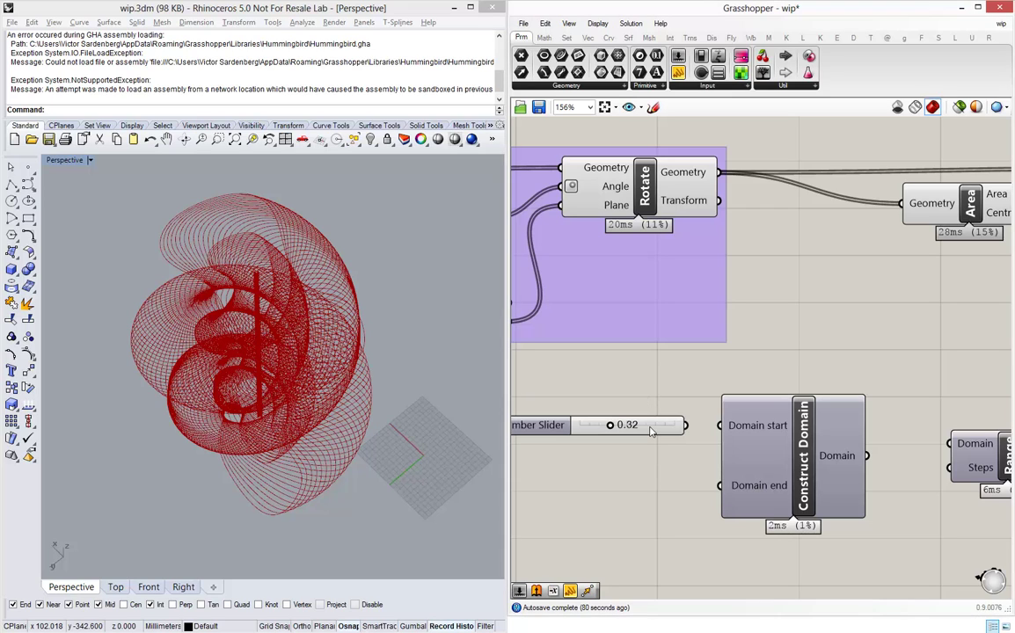
- Add a second number slider with the value 0.68 next to Domain end, lined up beneath the first slider
{"action": "double_click", "coordinate": [622, 505]}
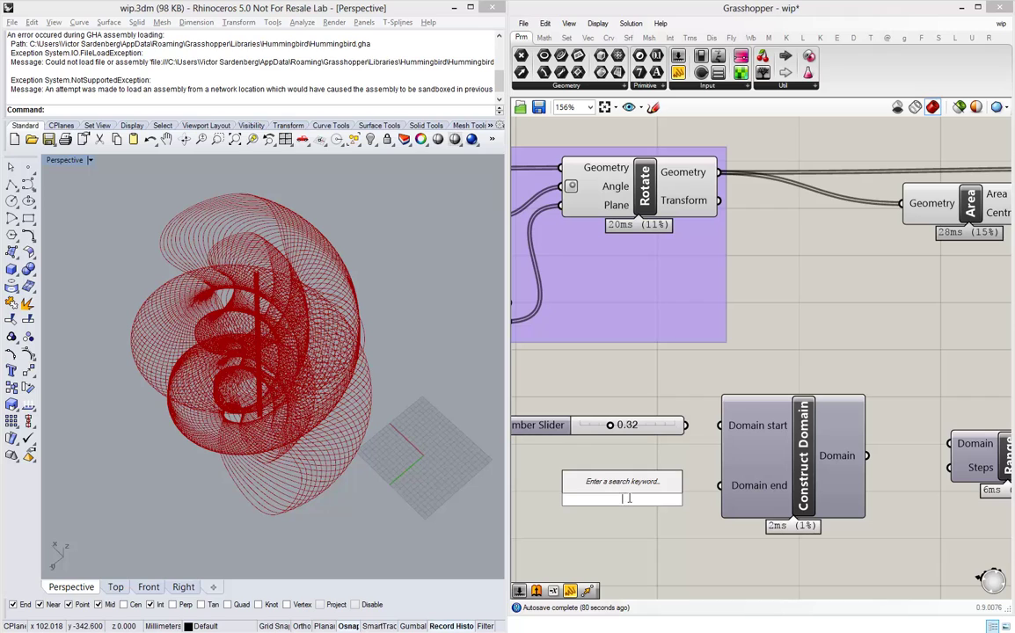
{"action": "type", "text": "0.68"}
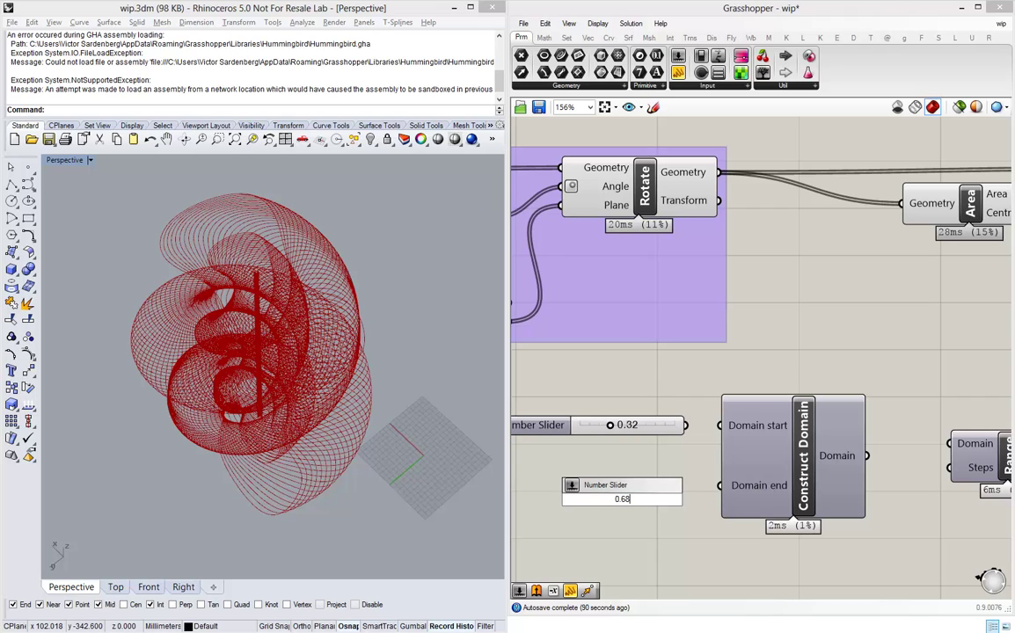
{"action": "key", "text": "Return"}
{"action": "left_click", "coordinate": [598, 499]}
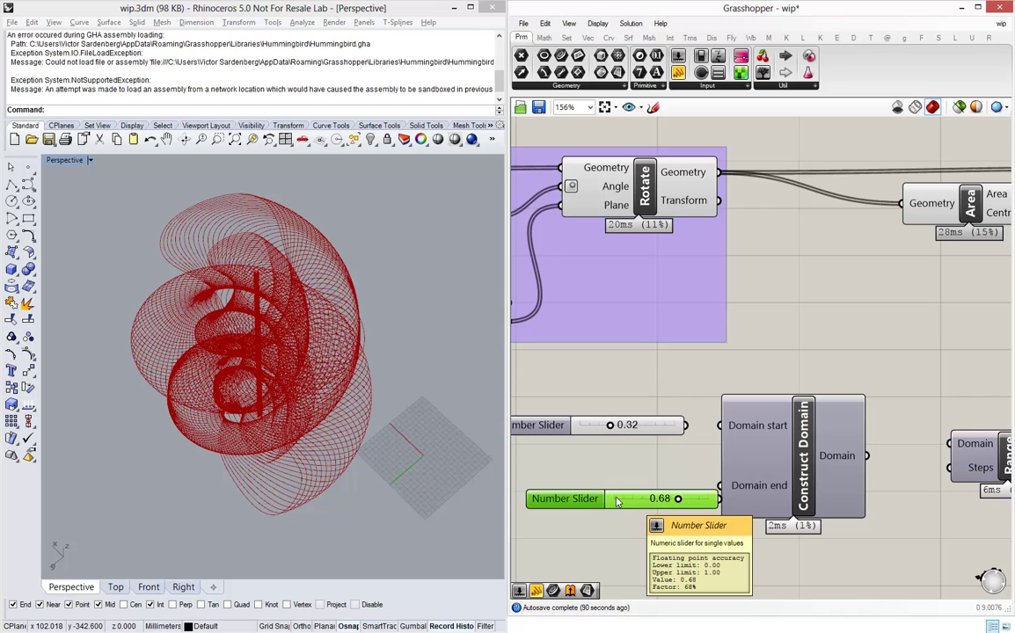
{"action": "left_click_drag", "start_coordinate": [598, 499], "coordinate": [596, 499]}
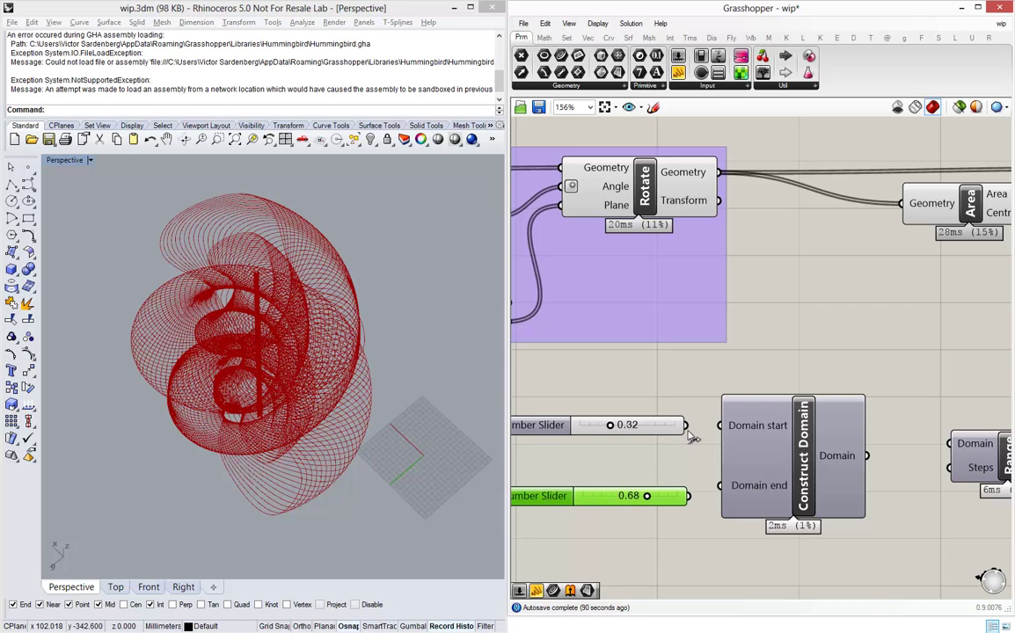
- Connect the 0.32 and 0.68 sliders to Domain start and Domain end, and feed the resulting Domain into Range's Domain input
{"action": "left_click_drag", "start_coordinate": [685, 426], "coordinate": [720, 426]}
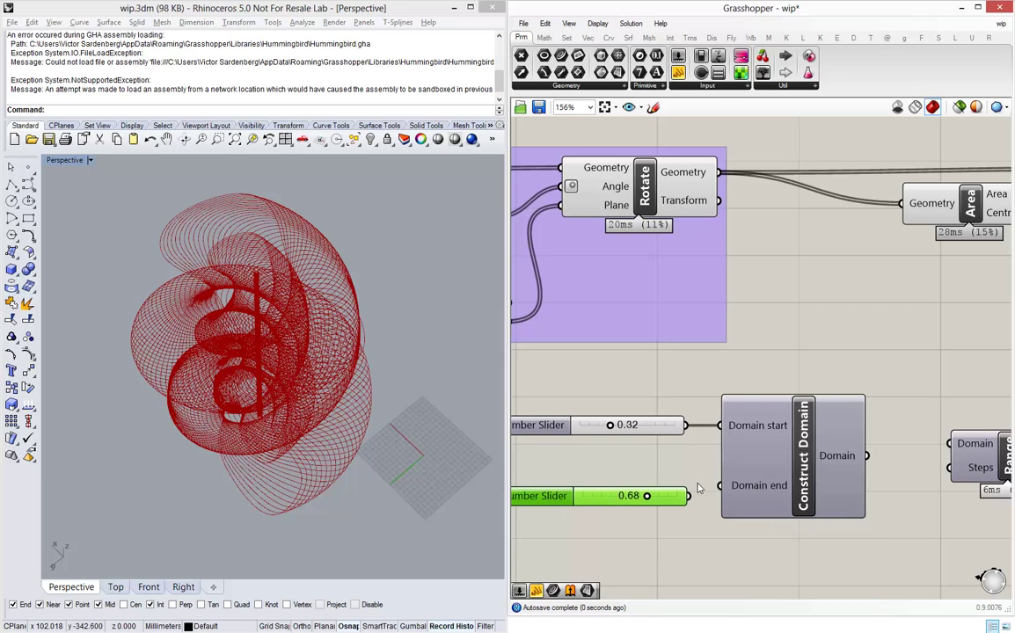
{"action": "left_click_drag", "start_coordinate": [695, 498], "coordinate": [813, 454]}
{"action": "scroll", "coordinate": [748, 466], "scroll_direction": "down", "scroll_amount": 4}
{"action": "scroll", "coordinate": [756, 462], "scroll_direction": "up", "scroll_amount": 2}
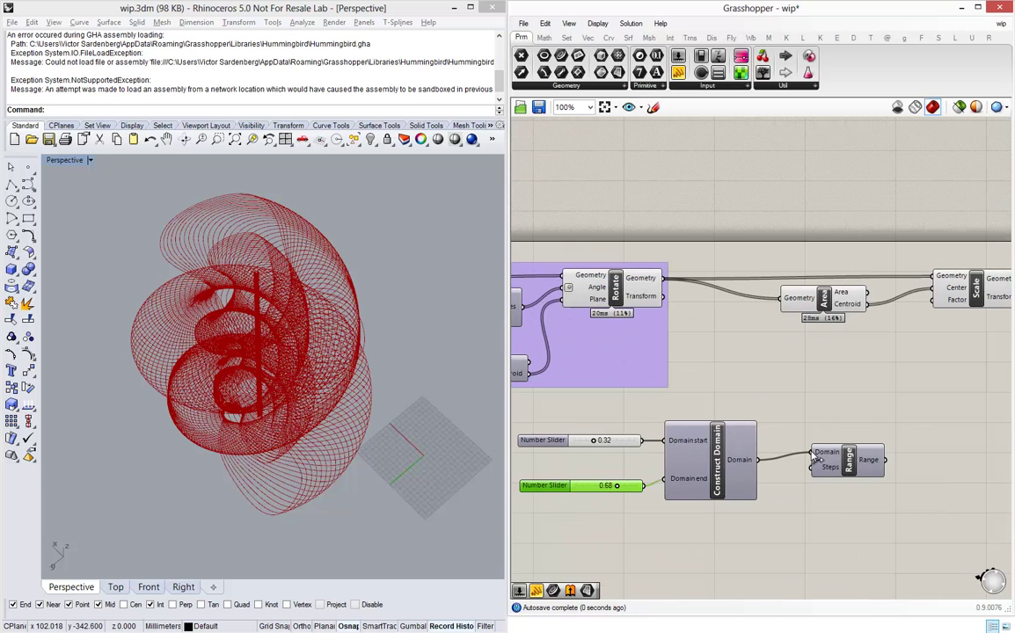
- Connect the Range output to the Scale component's Factor input
{"action": "mouse_move", "coordinate": [818, 452]}
{"action": "mouse_move", "coordinate": [869, 464]}
{"action": "left_click_drag", "start_coordinate": [884, 460], "coordinate": [935, 301]}
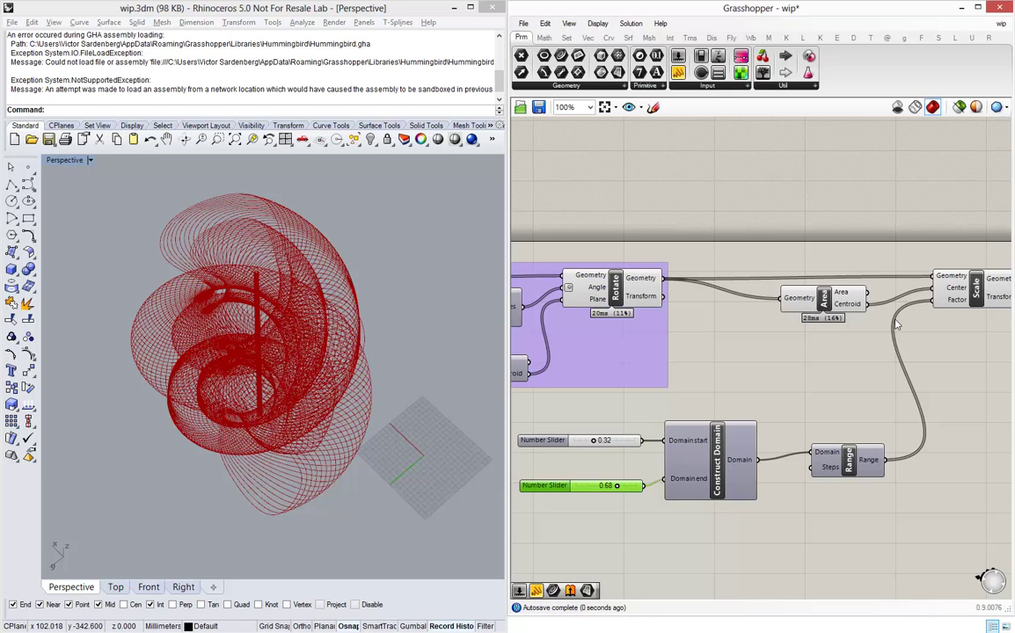
- Turn off the Rotate component's preview and inspect the scaled curves of the tower from the side
{"action": "left_click", "coordinate": [616, 300]}
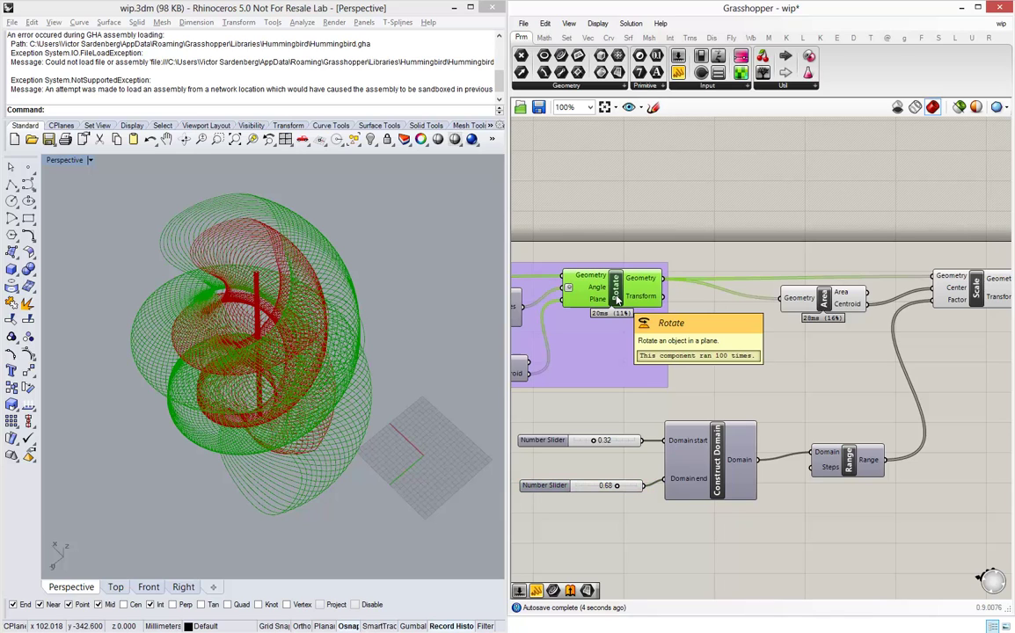
{"action": "middle_click", "coordinate": [617, 300]}
{"action": "left_click", "coordinate": [654, 256]}
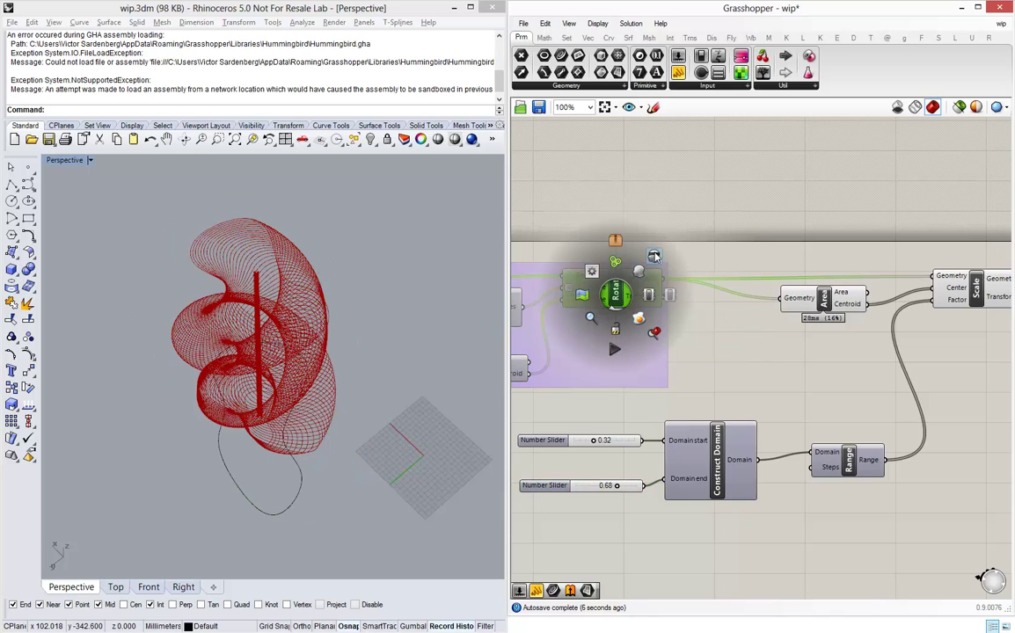
{"action": "right_click_drag", "start_coordinate": [323, 336], "coordinate": [293, 251]}
{"action": "scroll", "coordinate": [317, 354], "scroll_direction": "down", "scroll_amount": 3}
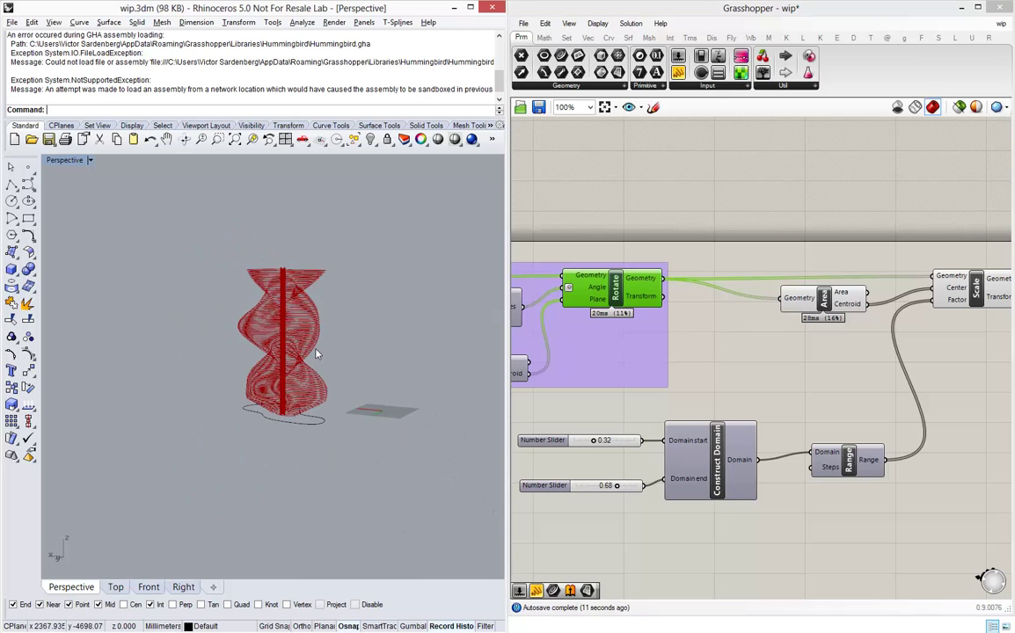
{"action": "scroll", "coordinate": [287, 422], "scroll_direction": "up", "scroll_amount": 8}
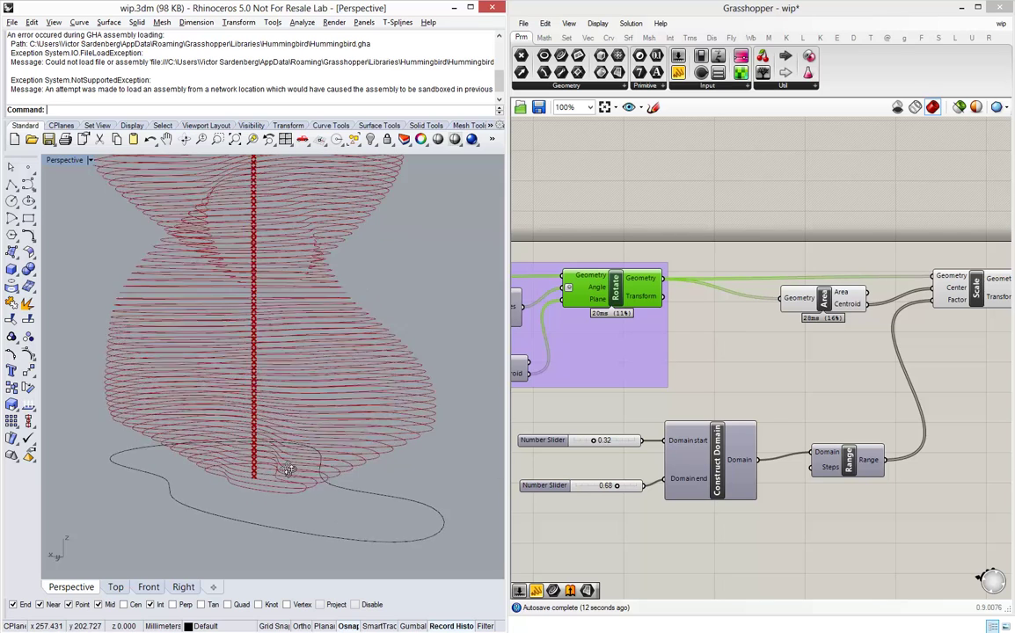
{"action": "right_click_drag", "start_coordinate": [288, 471], "coordinate": [293, 466]}
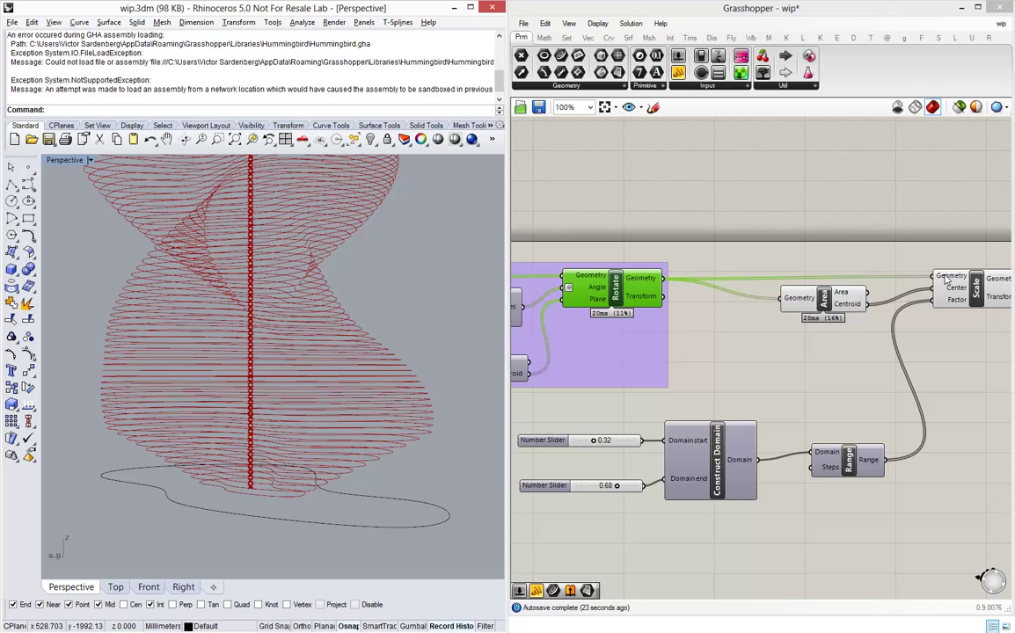
- Move Range a little lower and connect the NÚMERO DE PAVIMENTOS slider from the MOVER! group to its Steps input
{"action": "mouse_move", "coordinate": [947, 280]}
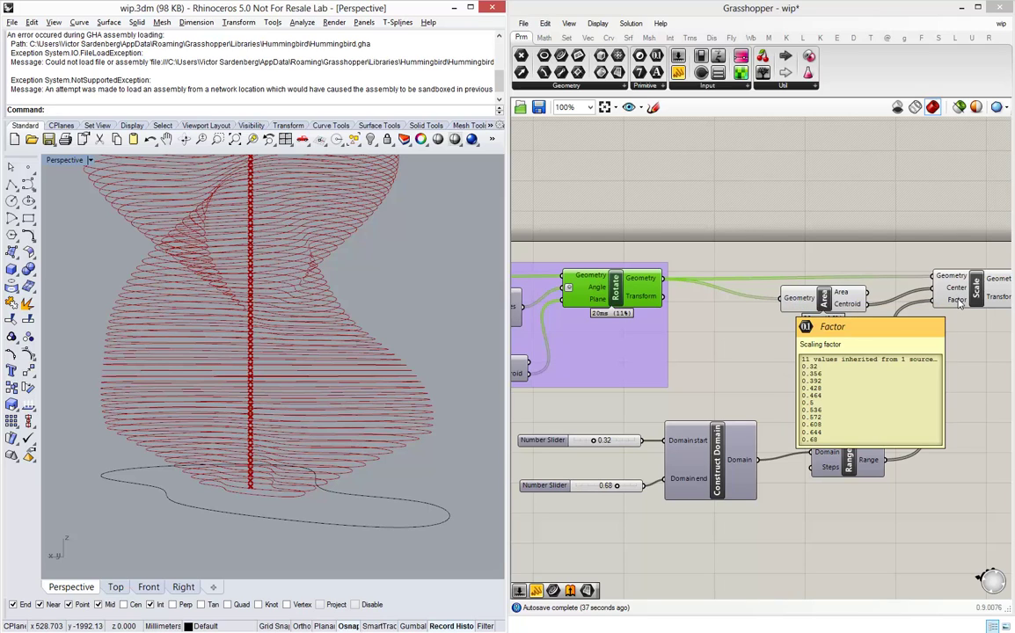
{"action": "left_click_drag", "start_coordinate": [933, 300], "coordinate": [882, 460]}
{"action": "left_click_drag", "start_coordinate": [848, 466], "coordinate": [853, 511]}
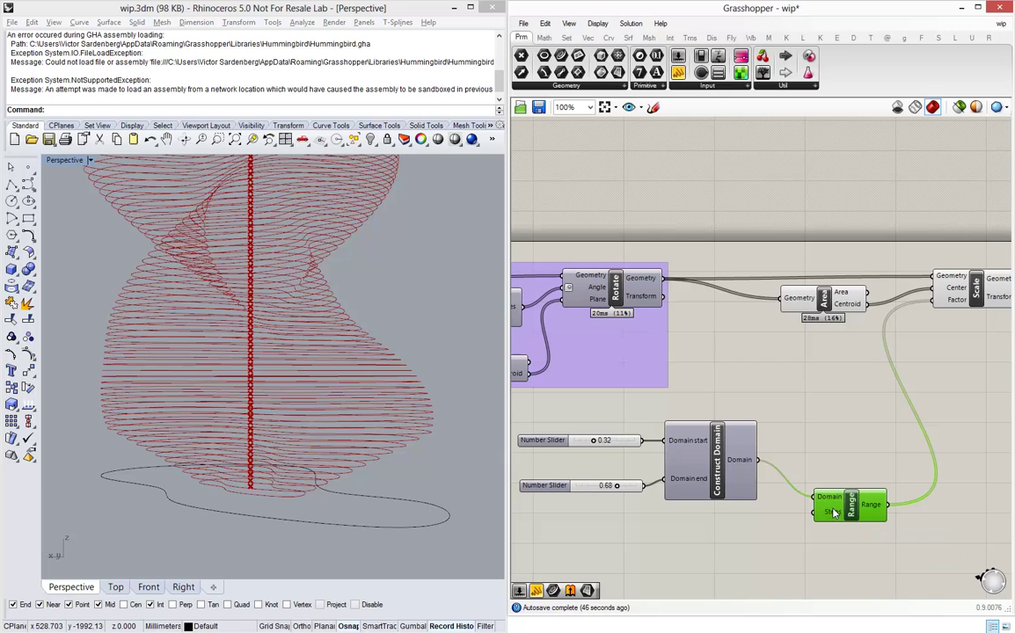
{"action": "scroll", "coordinate": [812, 418], "scroll_direction": "down", "scroll_amount": 5}
{"action": "scroll", "coordinate": [696, 467], "scroll_direction": "up", "scroll_amount": 6}
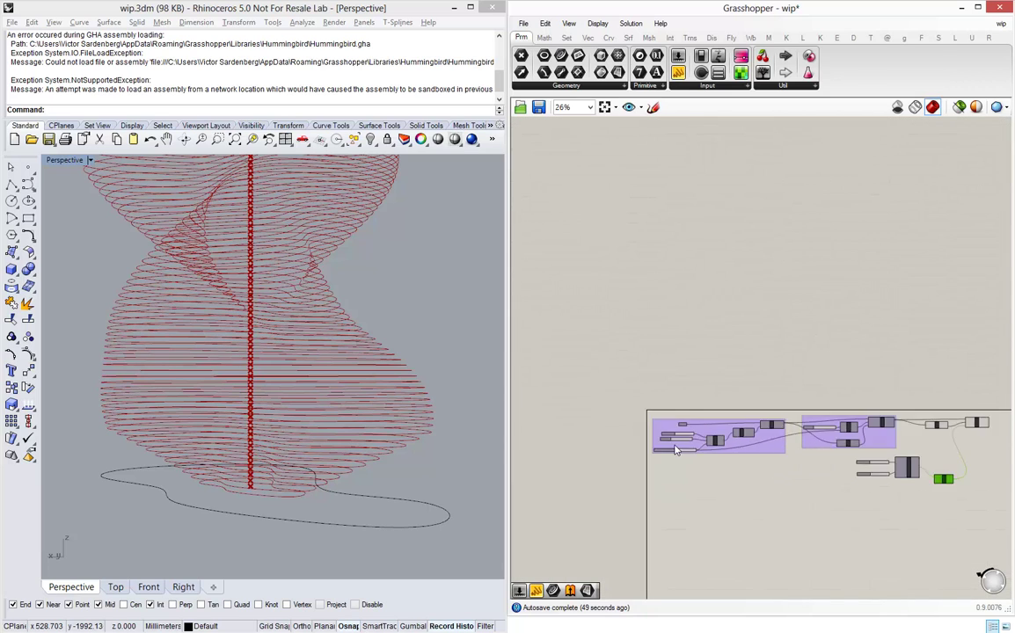
{"action": "scroll", "coordinate": [591, 422], "scroll_direction": "up", "scroll_amount": 2}
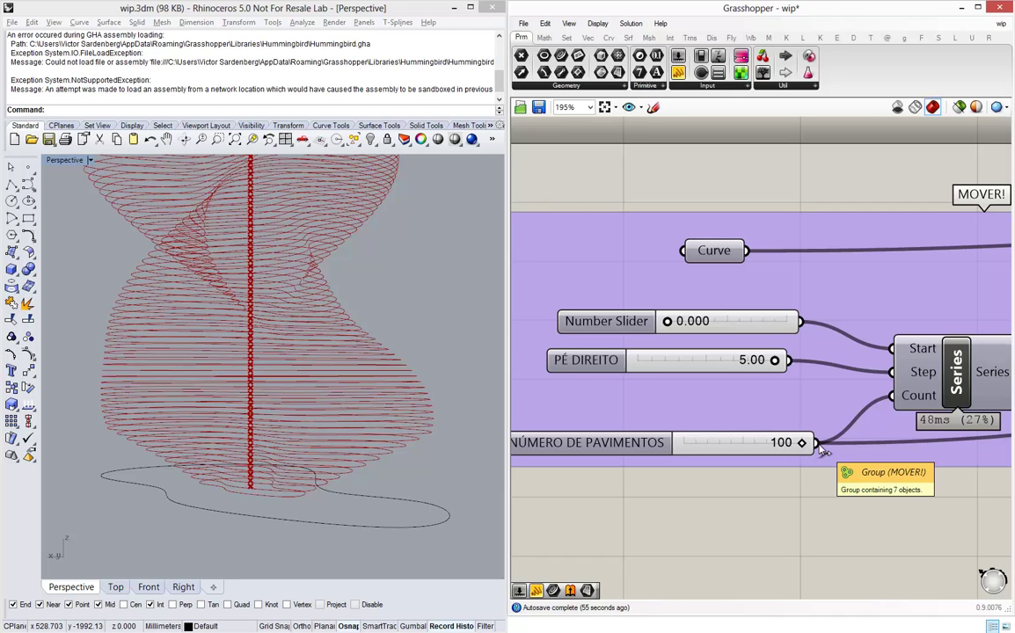
{"action": "left_click_drag", "start_coordinate": [817, 445], "coordinate": [898, 494]}
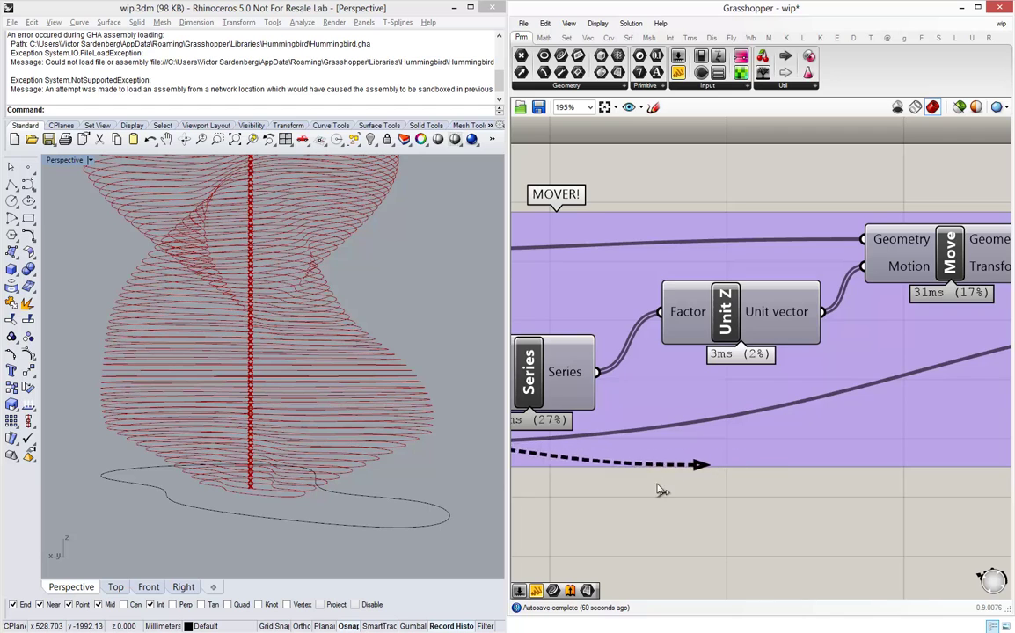
{"action": "scroll", "coordinate": [662, 487], "scroll_direction": "down", "scroll_amount": 5}
{"action": "scroll", "coordinate": [632, 488], "scroll_direction": "down", "scroll_amount": 4}
{"action": "left_click_drag", "start_coordinate": [629, 487], "coordinate": [924, 497]}
{"action": "scroll", "coordinate": [889, 524], "scroll_direction": "up", "scroll_amount": 9}
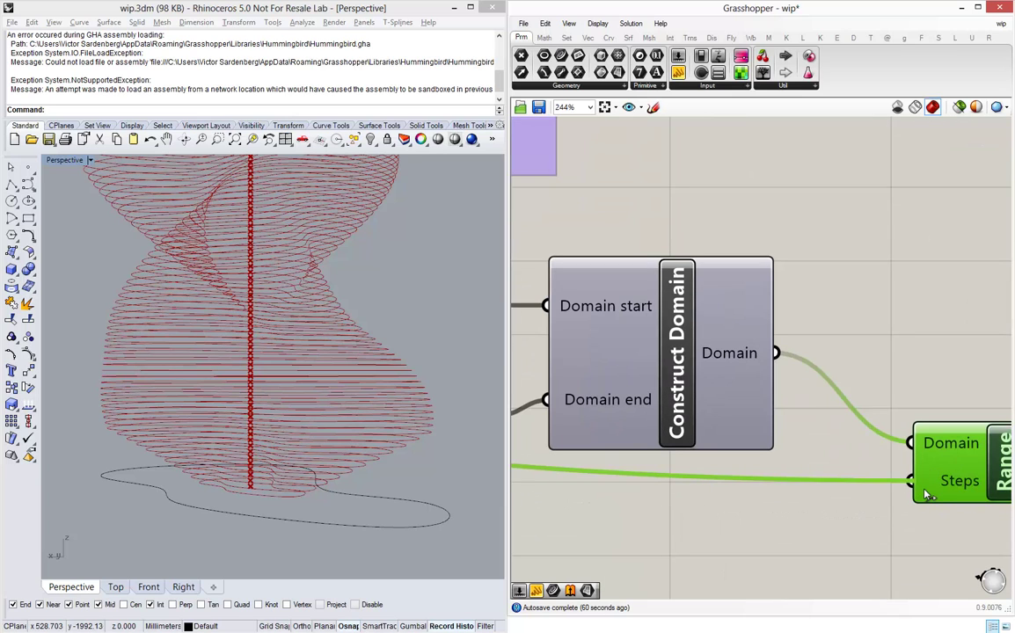
- Set the Domain start slider to 0.15 and the Domain end slider to 1.00 for the scaling range
{"action": "left_click", "coordinate": [824, 522]}
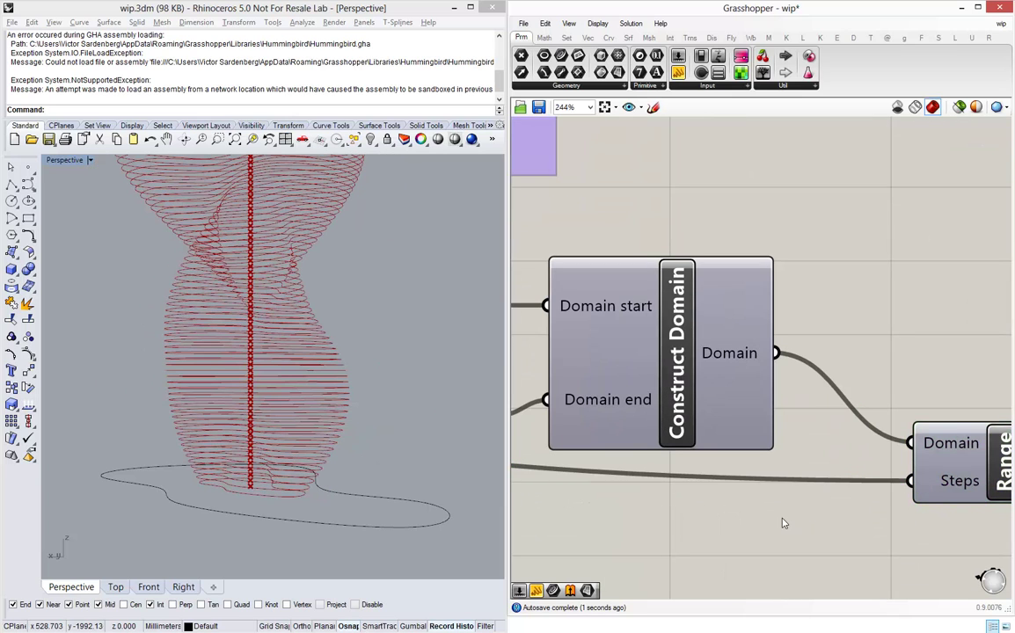
{"action": "scroll", "coordinate": [783, 524], "scroll_direction": "down", "scroll_amount": 3}
{"action": "right_click_drag", "start_coordinate": [387, 325], "coordinate": [303, 478]}
{"action": "right_click_drag", "start_coordinate": [308, 335], "coordinate": [505, 385]}
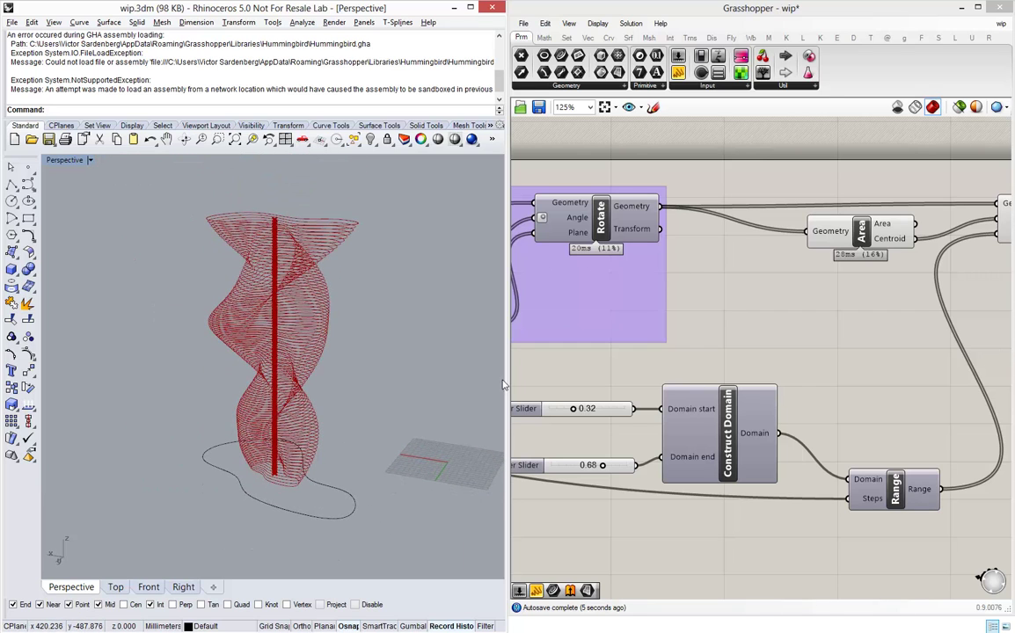
{"action": "scroll", "coordinate": [774, 432], "scroll_direction": "down", "scroll_amount": 3}
{"action": "scroll", "coordinate": [677, 433], "scroll_direction": "up", "scroll_amount": 4}
{"action": "scroll", "coordinate": [649, 427], "scroll_direction": "down", "scroll_amount": 1}
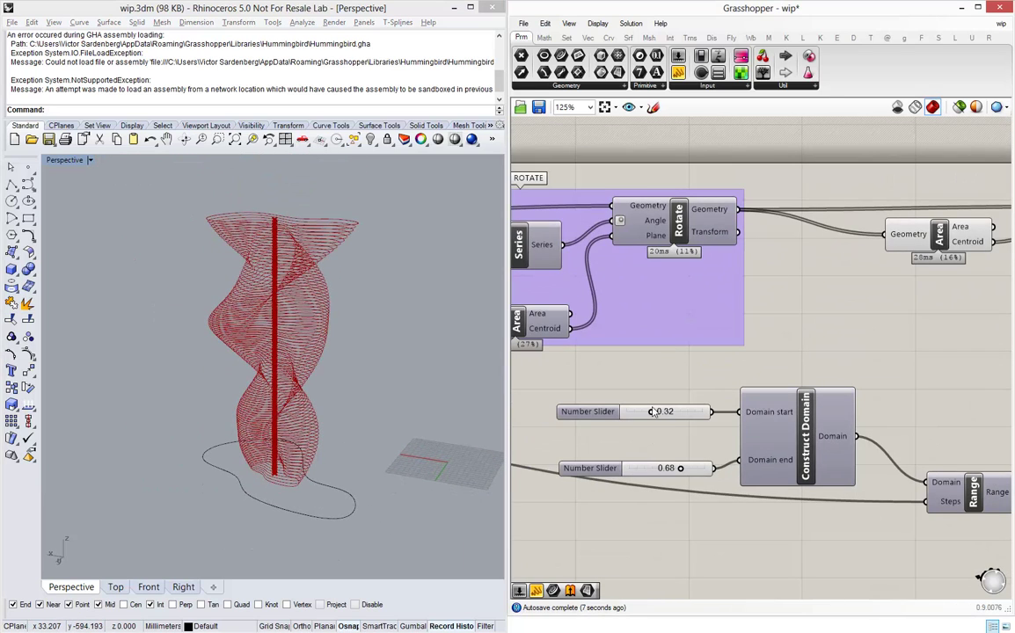
{"action": "mouse_move", "coordinate": [652, 412]}
{"action": "left_mouse_down"}
{"action": "mouse_move", "coordinate": [626, 412]}
{"action": "mouse_move", "coordinate": [660, 411]}
{"action": "mouse_move", "coordinate": [639, 412]}
{"action": "left_mouse_up"}
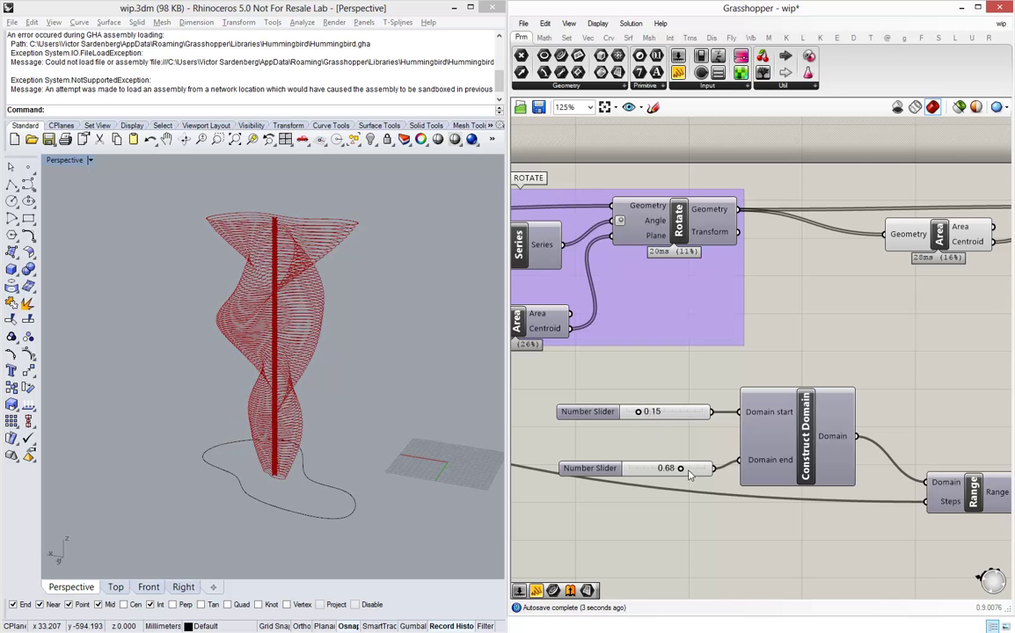
{"action": "left_click_drag", "start_coordinate": [683, 471], "coordinate": [706, 469]}
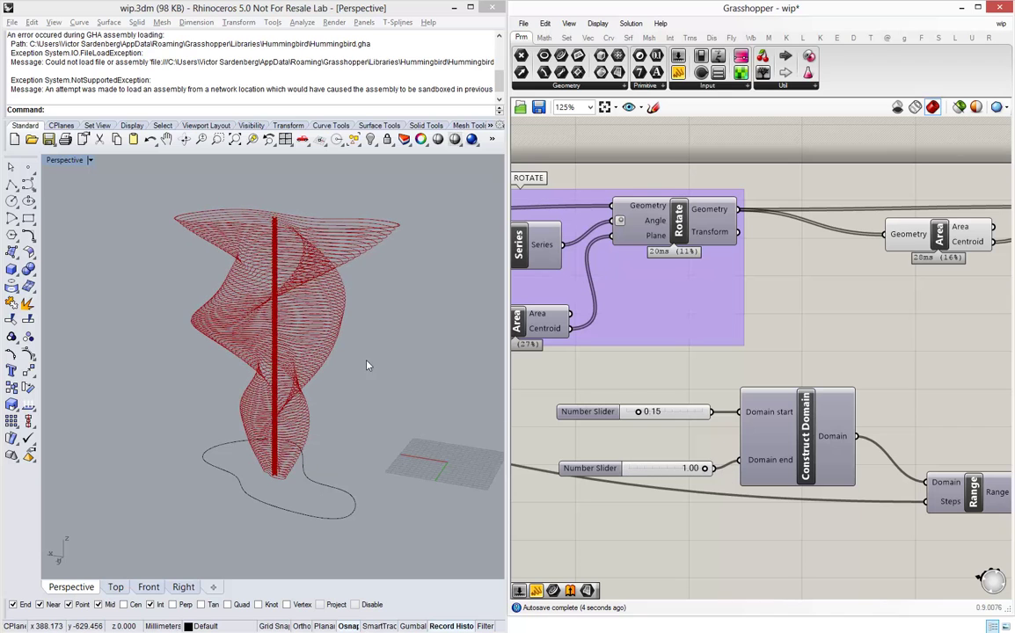
- Turn off the preview of the Area component that feeds the Scale centre, hiding its centroid points
{"action": "left_click", "coordinate": [833, 277]}
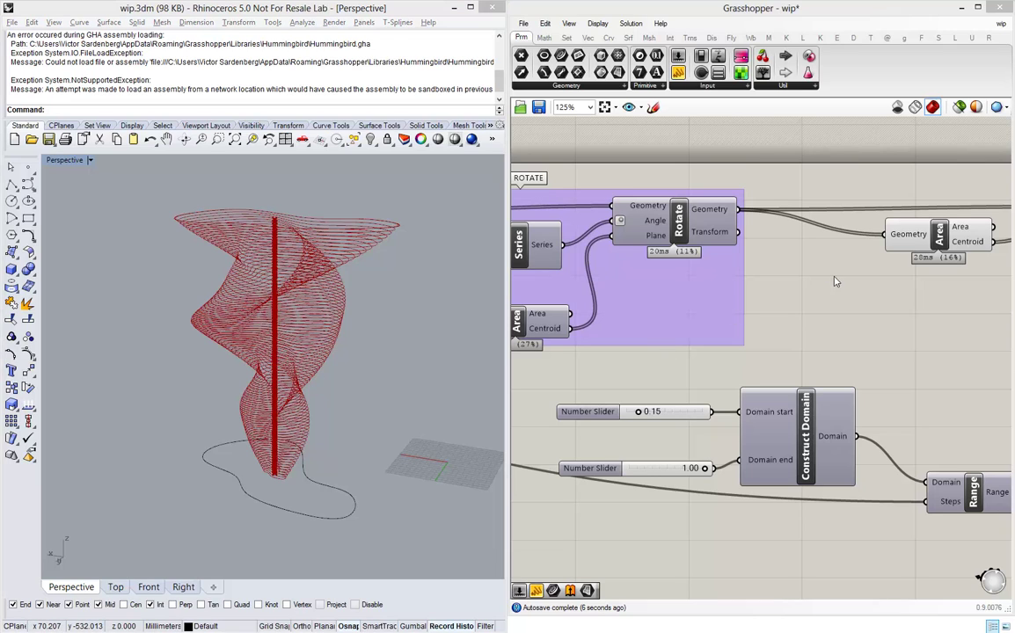
{"action": "left_click", "coordinate": [948, 240]}
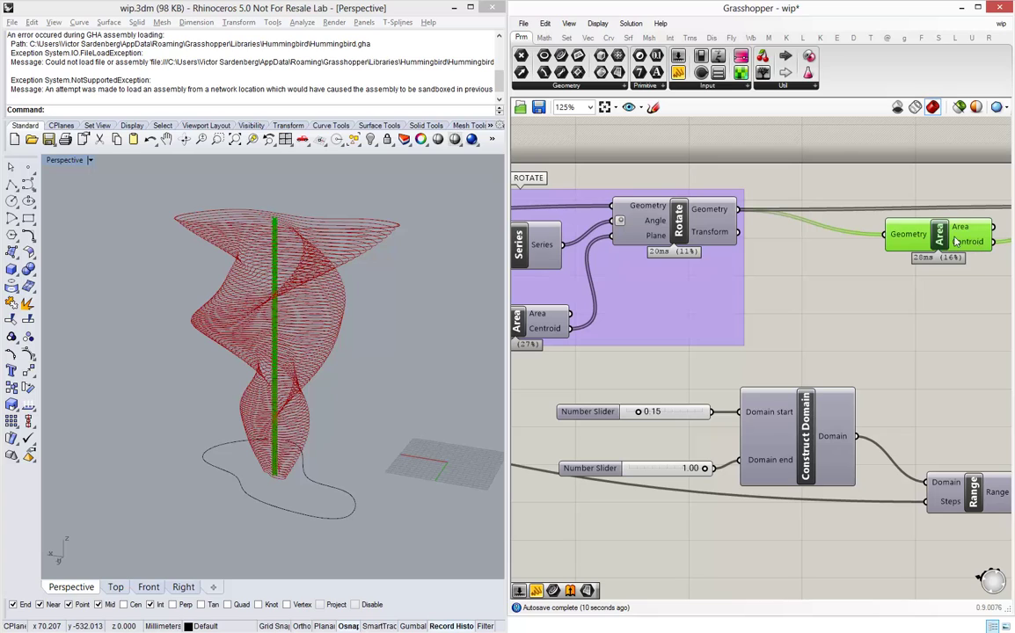
{"action": "middle_click", "coordinate": [940, 246]}
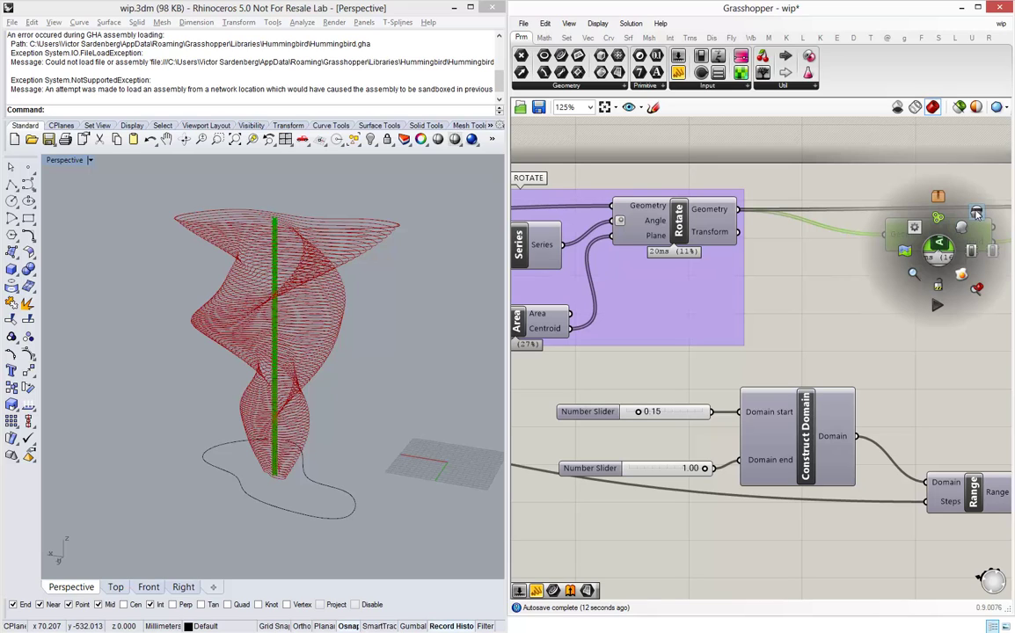
{"action": "left_click", "coordinate": [976, 214]}
{"action": "left_click", "coordinate": [887, 288]}
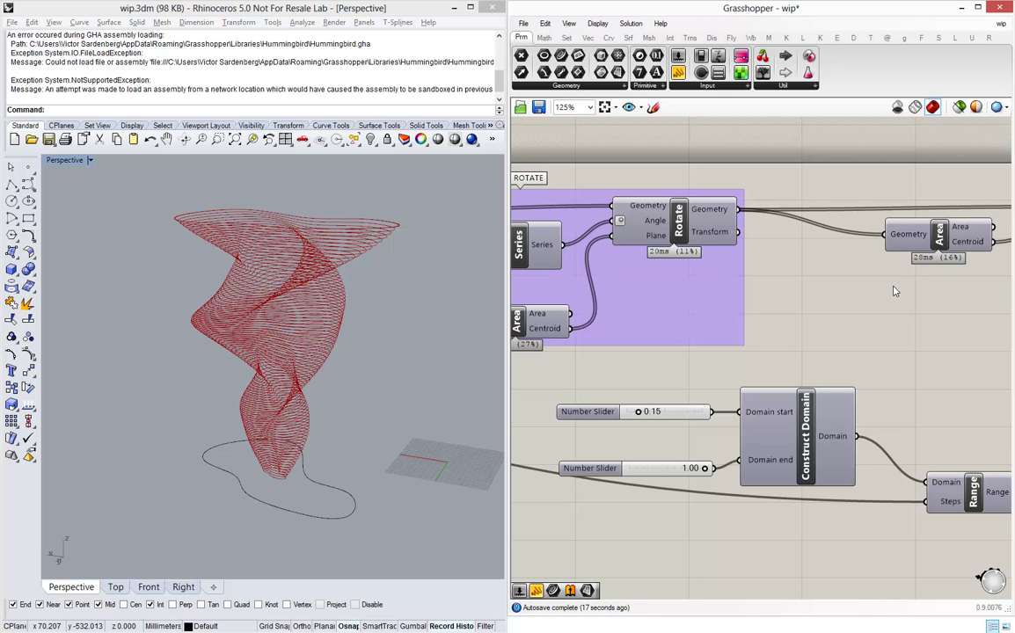
- Try Domain start at 1.00, set Domain end to 0.97, and lower Domain start to 0.08
{"action": "mouse_move", "coordinate": [392, 345]}
{"action": "right_mouse_down"}
{"action": "mouse_move", "coordinate": [422, 297]}
{"action": "mouse_move", "coordinate": [405, 351]}
{"action": "mouse_move", "coordinate": [388, 339]}
{"action": "right_mouse_up"}
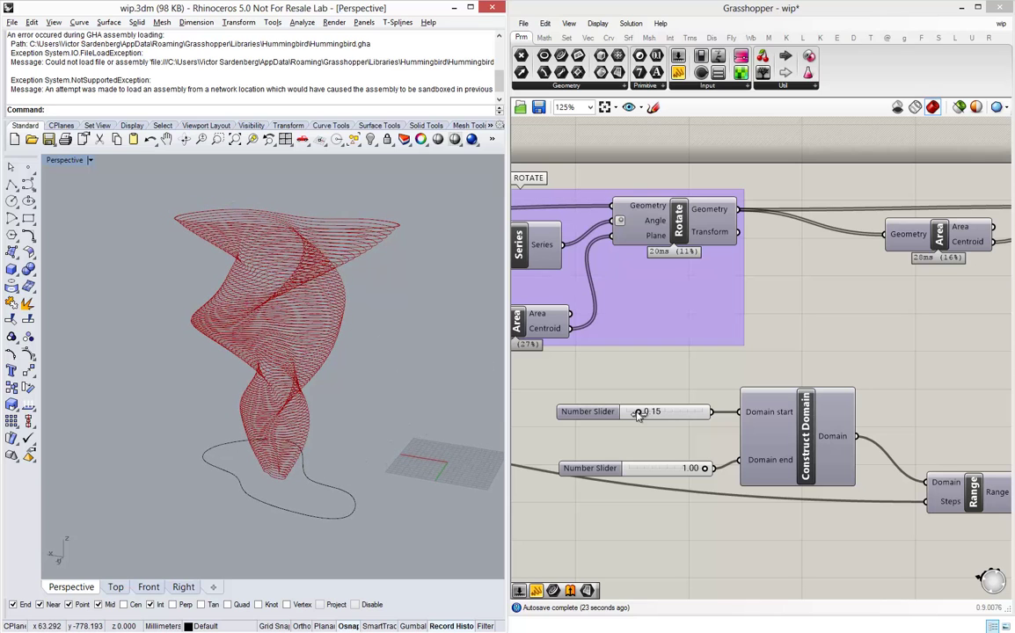
{"action": "left_click_drag", "start_coordinate": [640, 412], "coordinate": [709, 413]}
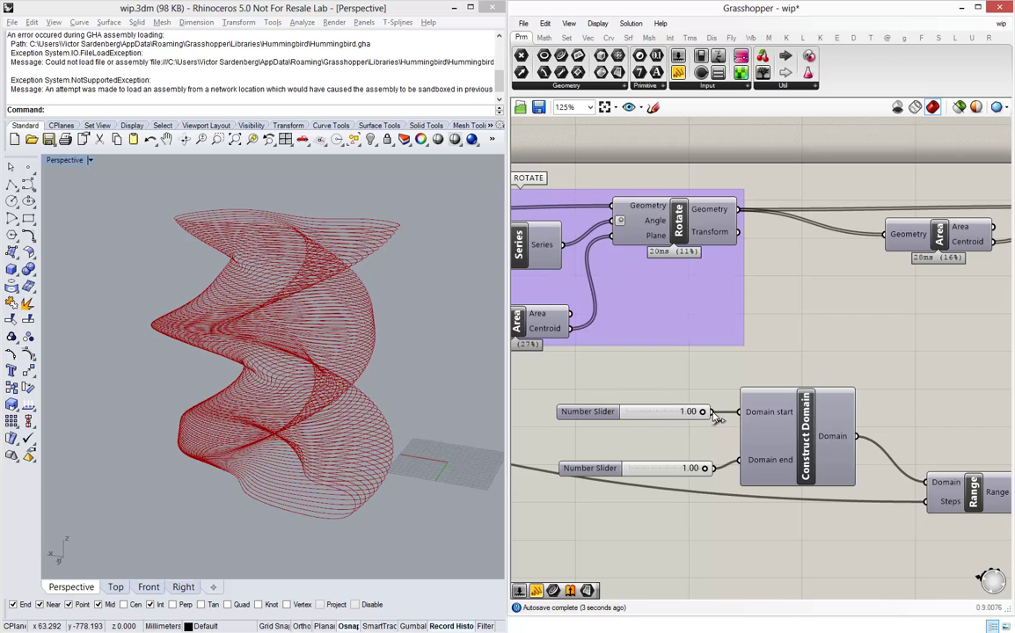
{"action": "mouse_move", "coordinate": [704, 471]}
{"action": "left_mouse_down"}
{"action": "mouse_move", "coordinate": [635, 468]}
{"action": "mouse_move", "coordinate": [702, 468]}
{"action": "left_mouse_up"}
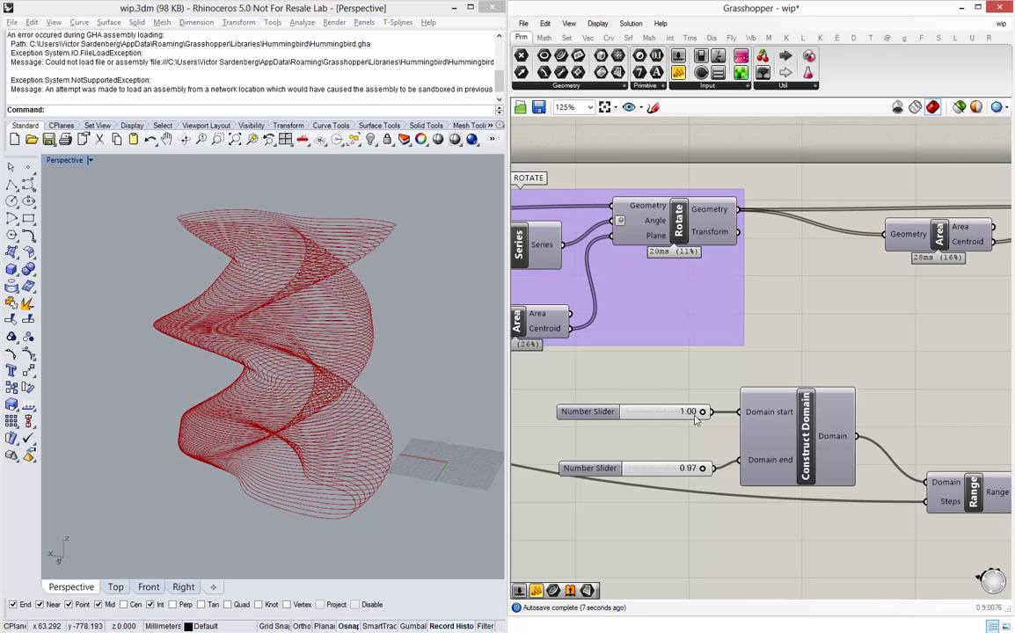
{"action": "left_click_drag", "start_coordinate": [696, 420], "coordinate": [634, 423]}
- Check the Range output and Scale Factor value lists, and reverse the order of the values at Scale's Factor input
{"action": "scroll", "coordinate": [600, 388], "scroll_direction": "down", "scroll_amount": 4}
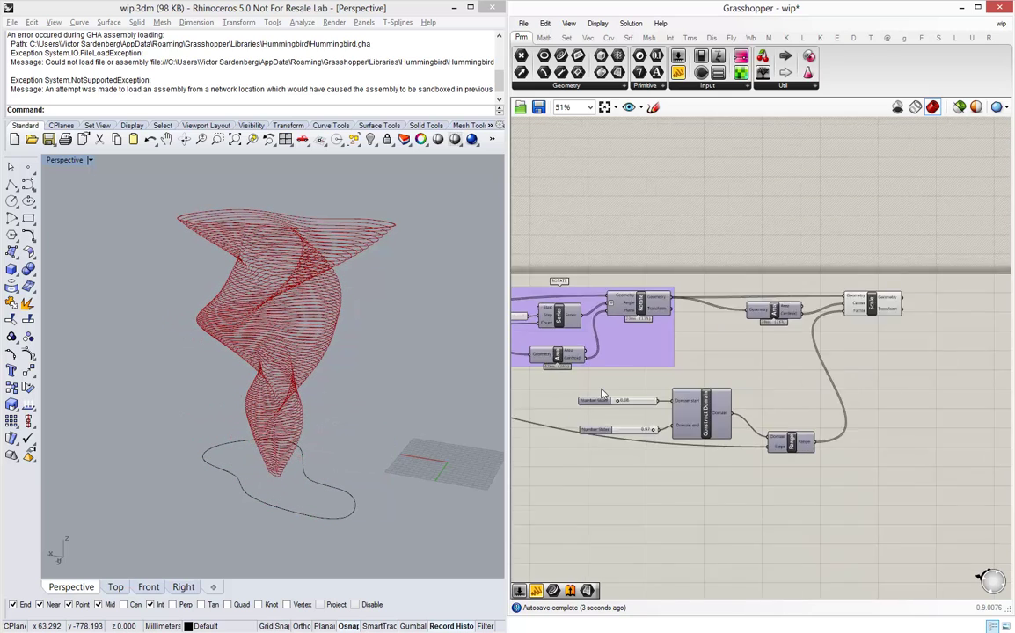
{"action": "scroll", "coordinate": [809, 344], "scroll_direction": "up", "scroll_amount": 6}
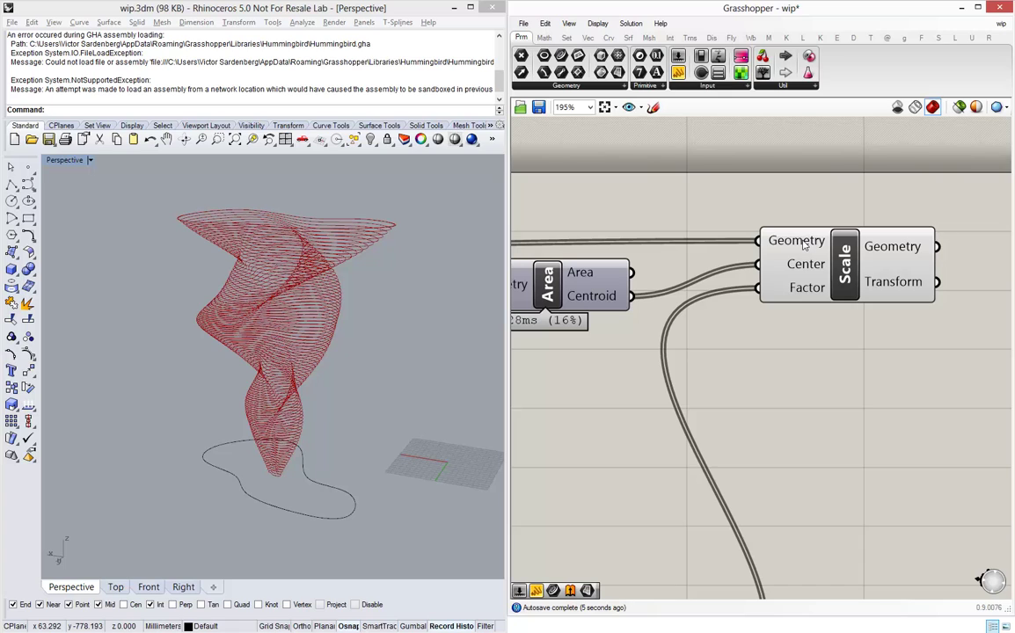
{"action": "mouse_move", "coordinate": [804, 246]}
{"action": "scroll", "coordinate": [669, 220], "scroll_direction": "down", "scroll_amount": 5}
{"action": "scroll", "coordinate": [660, 405], "scroll_direction": "up", "scroll_amount": 5}
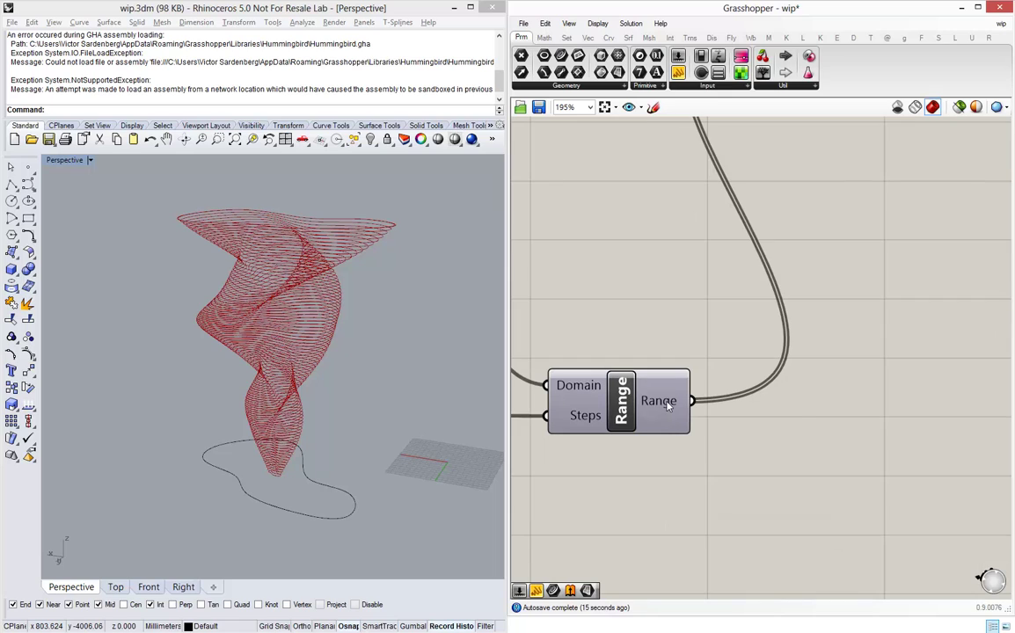
{"action": "mouse_move", "coordinate": [668, 405]}
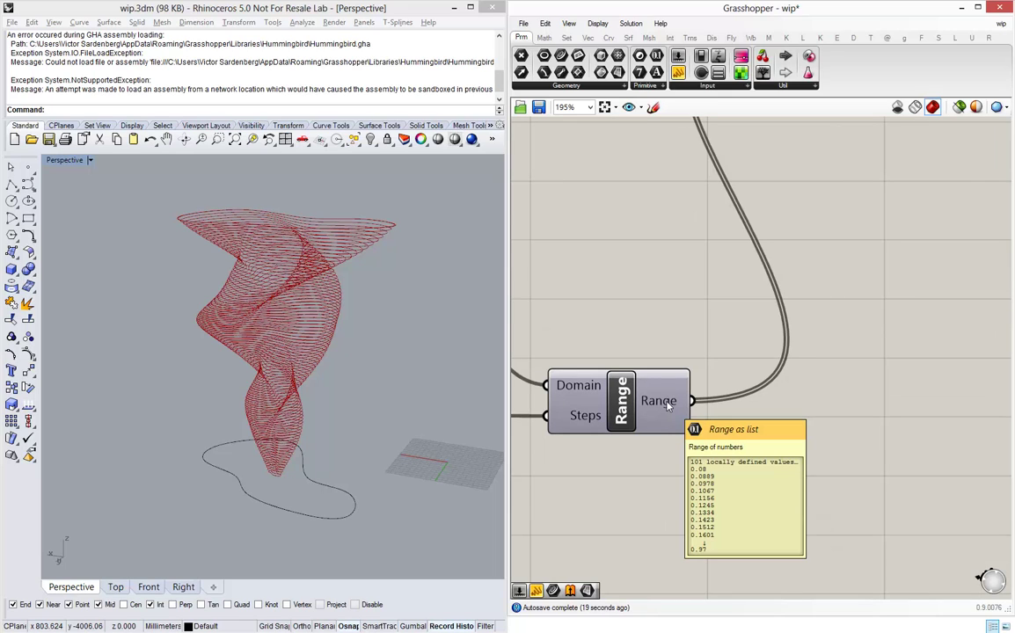
{"action": "scroll", "coordinate": [660, 405], "scroll_direction": "down", "scroll_amount": 5}
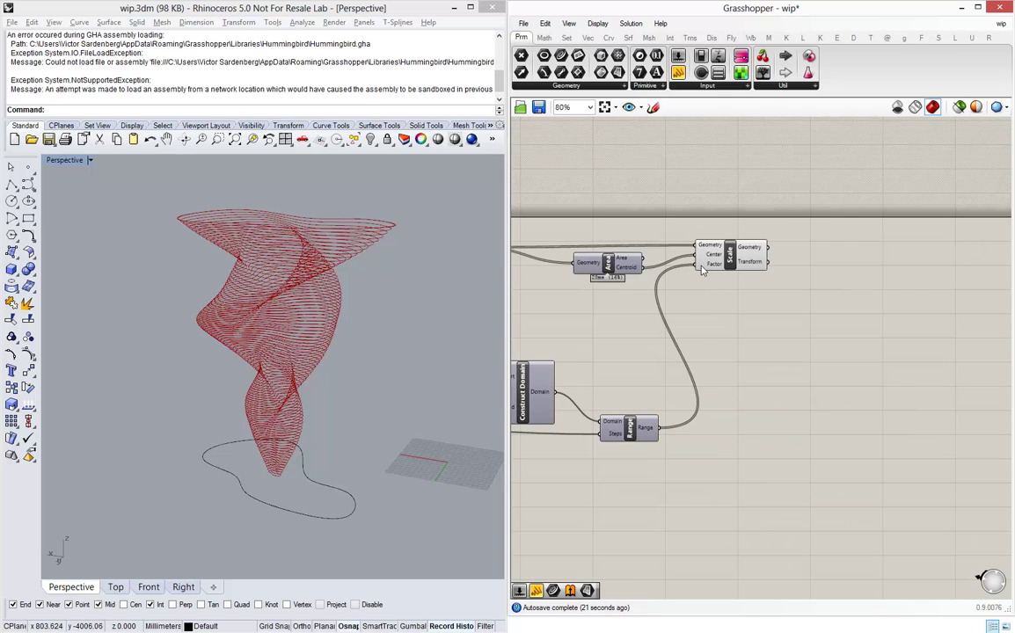
{"action": "scroll", "coordinate": [702, 272], "scroll_direction": "up", "scroll_amount": 5}
{"action": "mouse_move", "coordinate": [725, 284]}
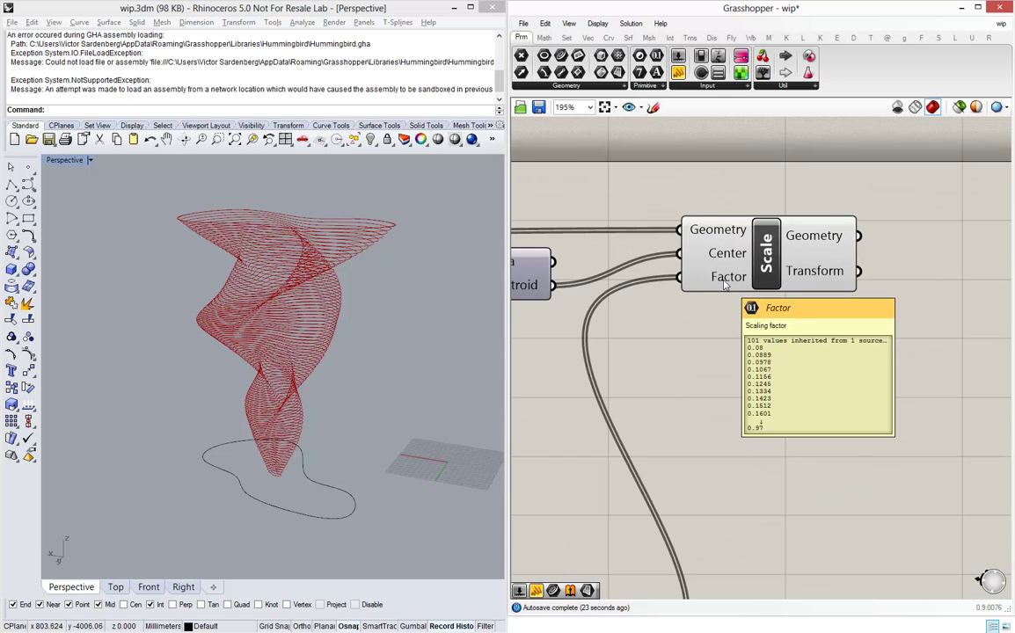
{"action": "right_click", "coordinate": [725, 283]}
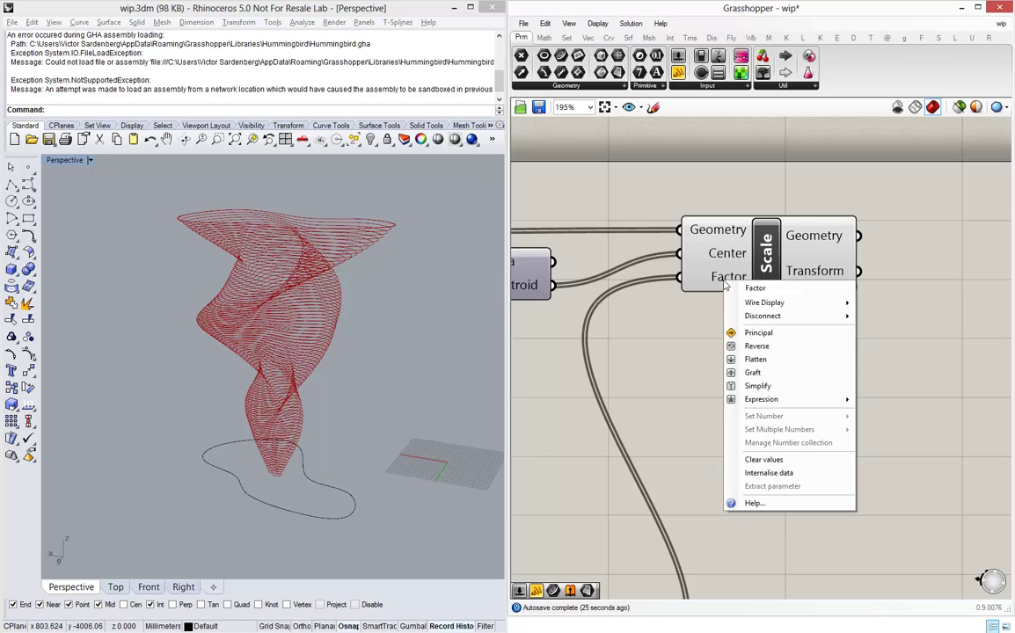
{"action": "left_click", "coordinate": [758, 346]}
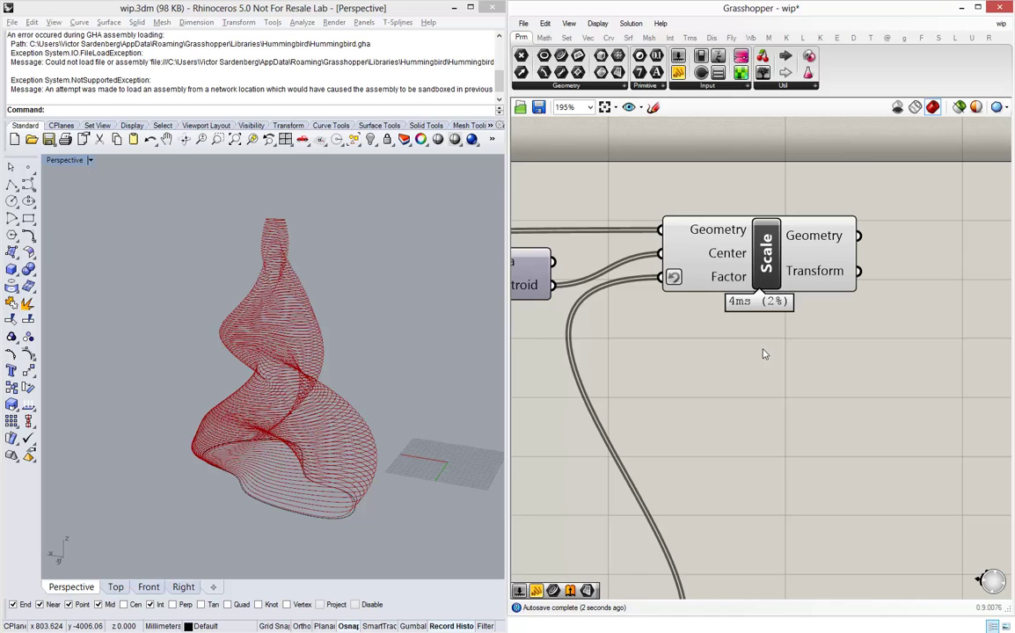
- Space out the scaling components by moving Scale and the whole cluster farther from the ROTATE group and lowering Area beneath the geometry wire
{"action": "left_click_drag", "start_coordinate": [781, 273], "coordinate": [864, 349]}
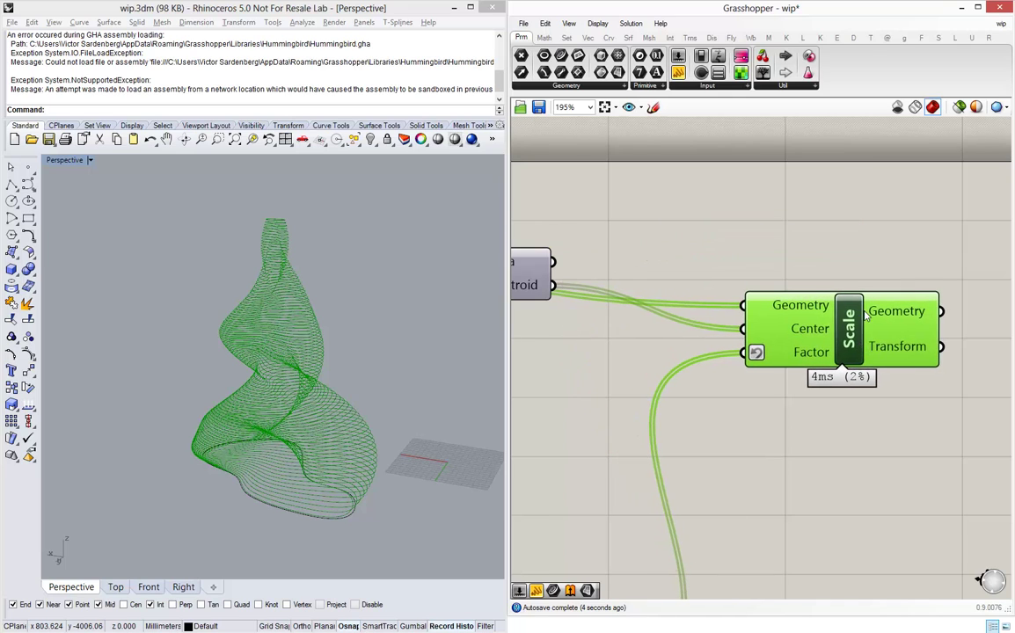
{"action": "left_click", "coordinate": [887, 249]}
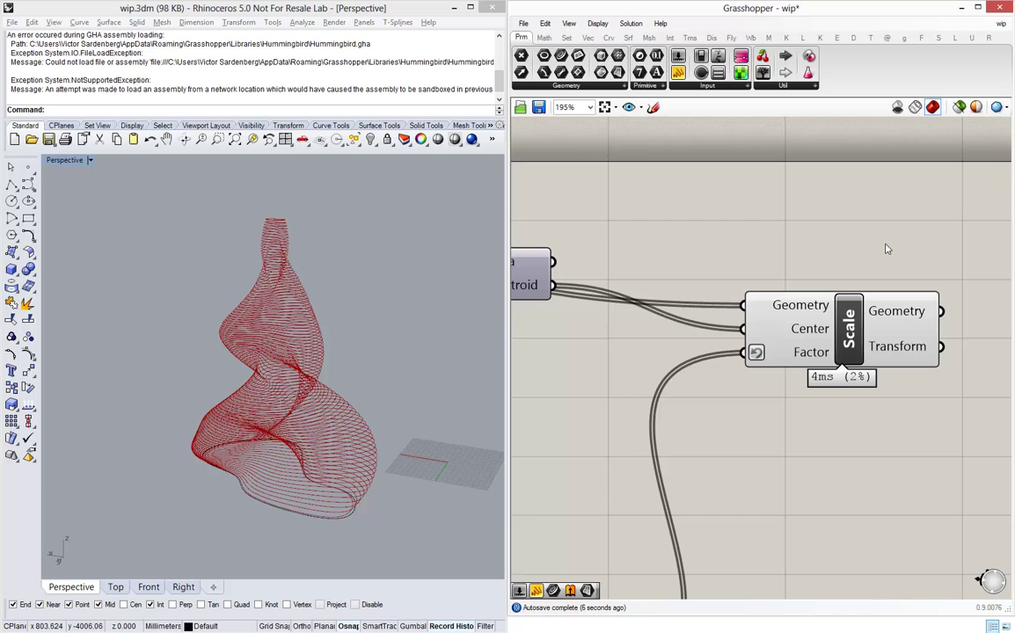
{"action": "scroll", "coordinate": [897, 264], "scroll_direction": "down", "scroll_amount": 8}
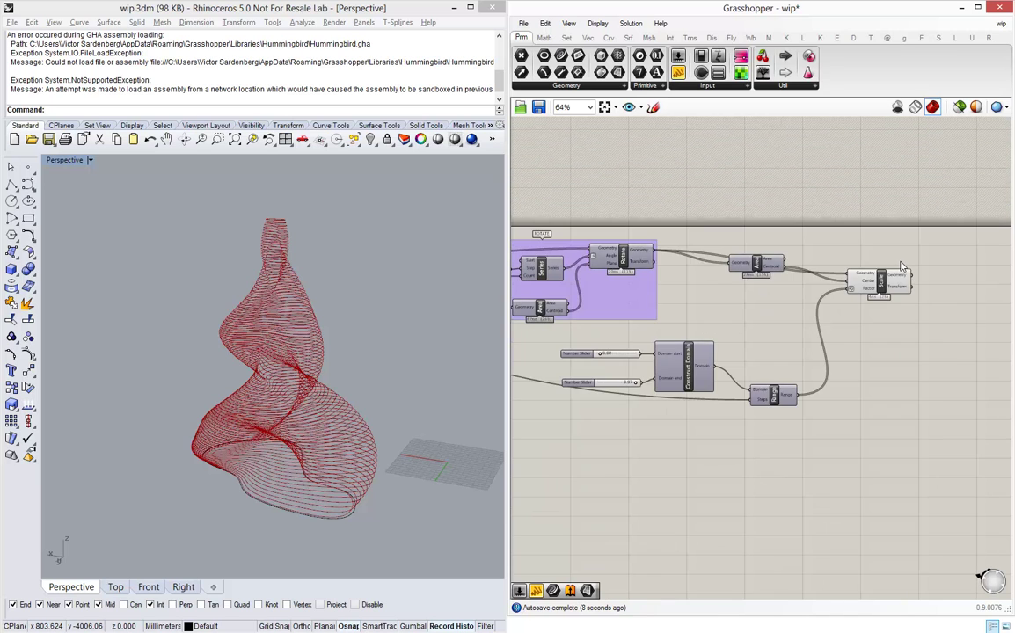
{"action": "scroll", "coordinate": [900, 271], "scroll_direction": "up", "scroll_amount": 2}
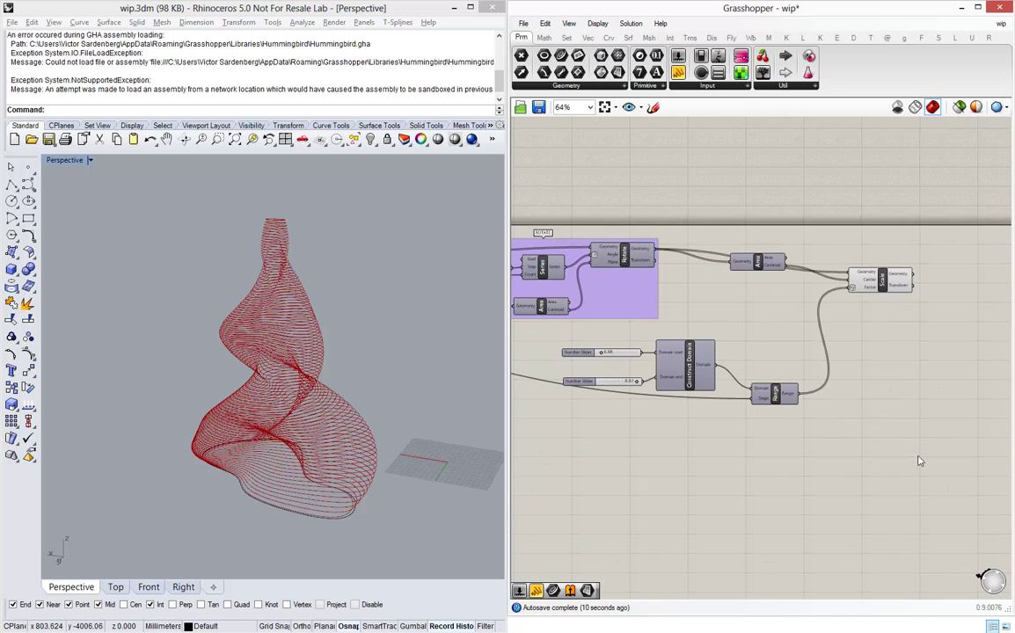
{"action": "left_click_drag", "start_coordinate": [917, 458], "coordinate": [554, 251]}
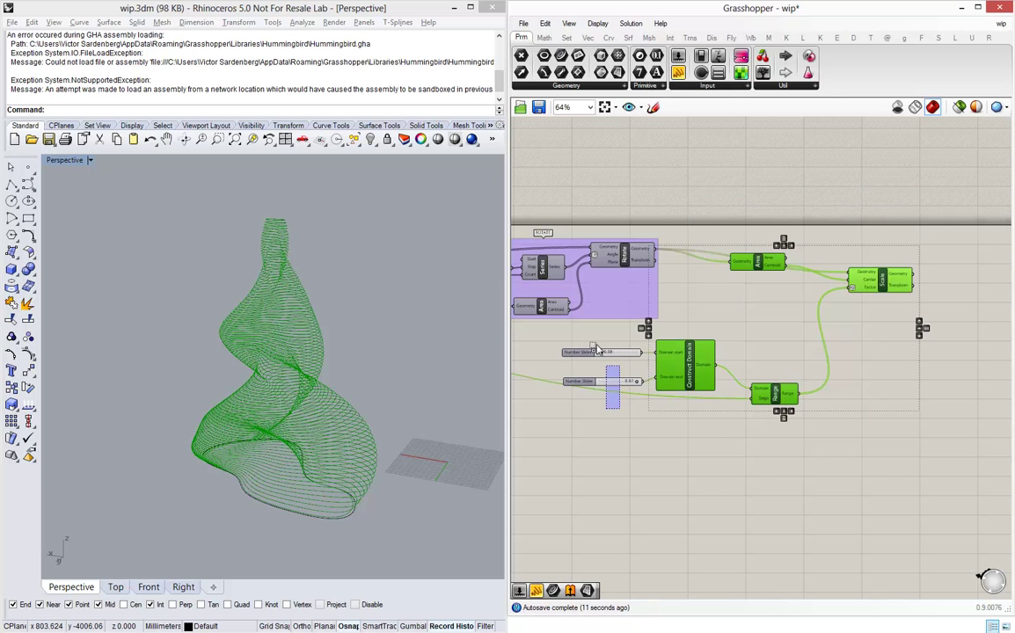
{"action": "left_click_drag", "start_coordinate": [589, 356], "coordinate": [723, 335]}
{"action": "scroll", "coordinate": [704, 308], "scroll_direction": "down", "scroll_amount": 1}
{"action": "left_click", "coordinate": [791, 302]}
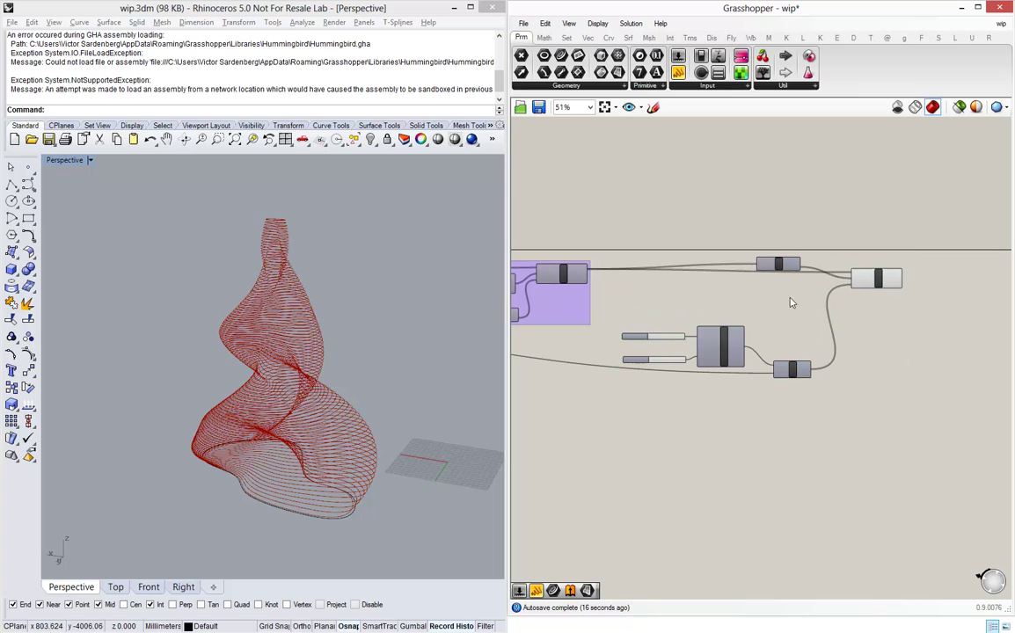
{"action": "left_click_drag", "start_coordinate": [779, 271], "coordinate": [776, 298]}
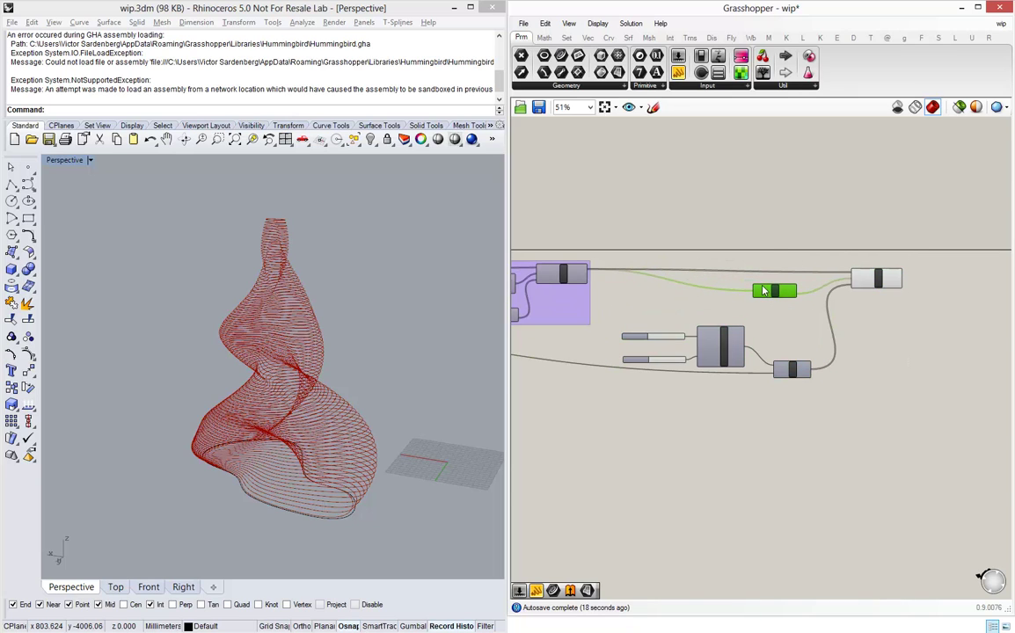
- Group the two sliders, Construct Domain, Range, Area and Scale components and name the group SCALE
{"action": "scroll", "coordinate": [764, 290], "scroll_direction": "up", "scroll_amount": 2}
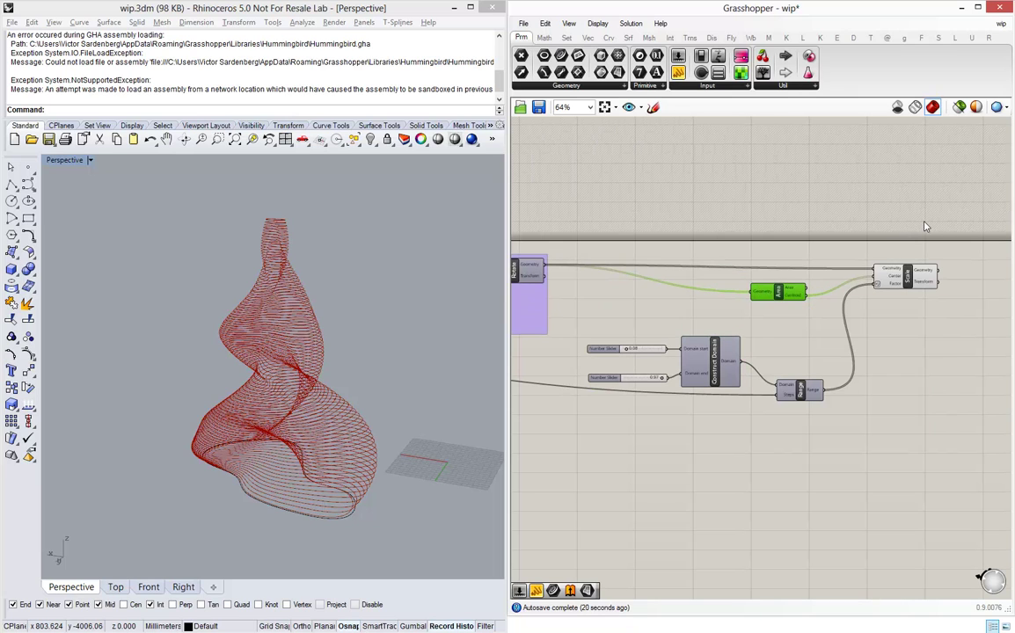
{"action": "left_click_drag", "start_coordinate": [937, 210], "coordinate": [578, 434]}
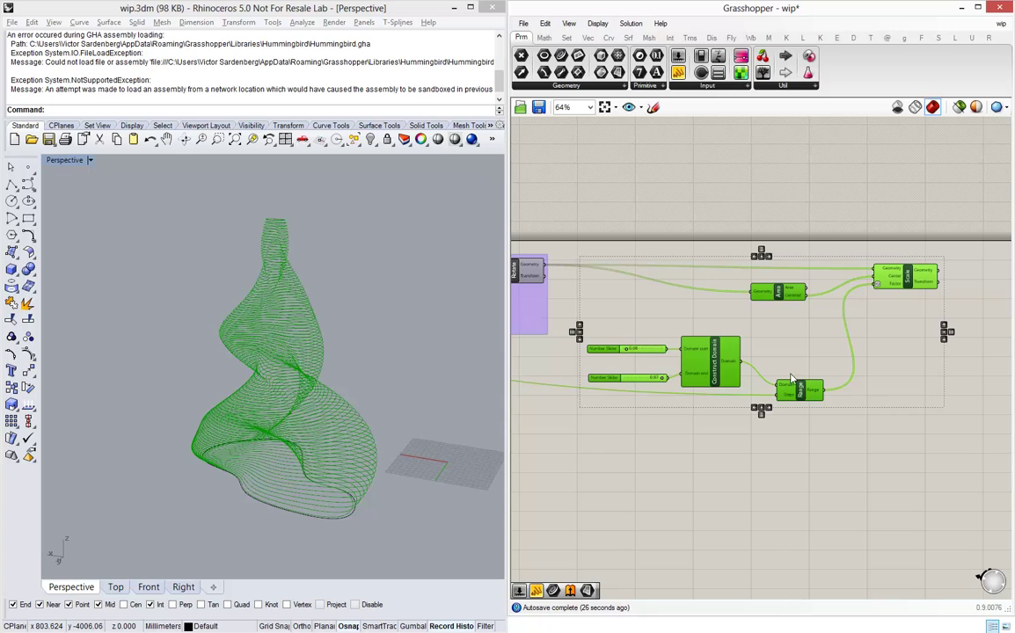
{"action": "middle_click", "coordinate": [753, 335]}
{"action": "left_click", "coordinate": [752, 300]}
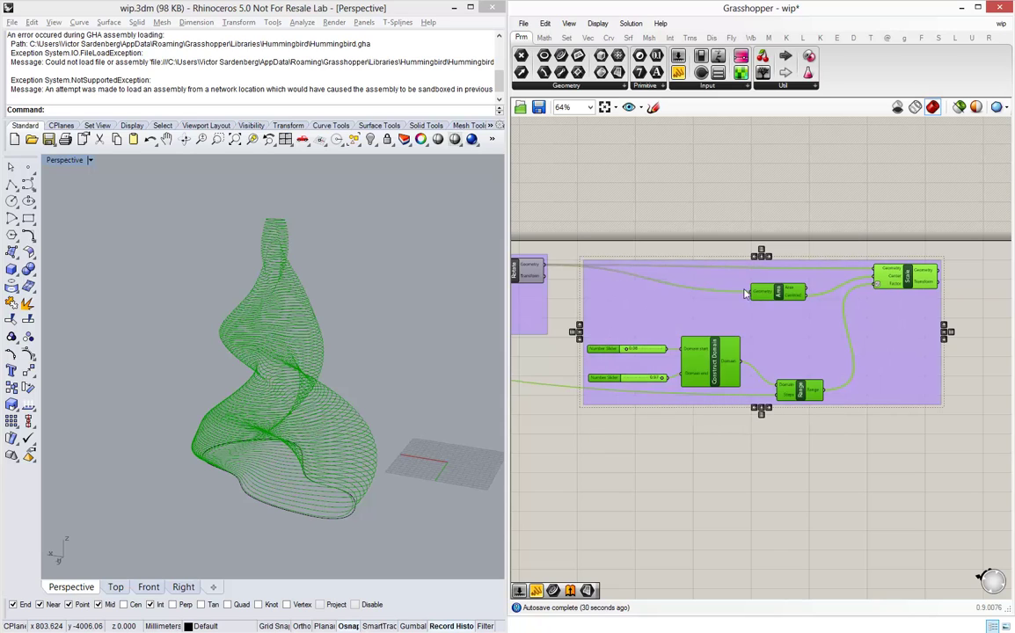
{"action": "left_click", "coordinate": [719, 241]}
{"action": "right_click", "coordinate": [720, 283]}
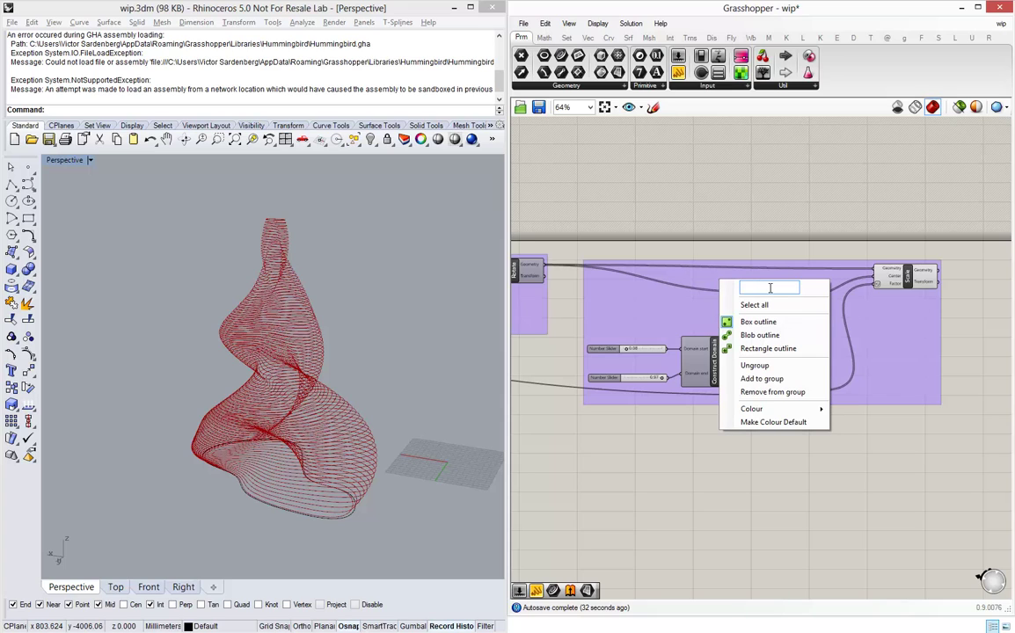
{"action": "type", "text": "SCALE"}
{"action": "key", "text": "Return"}
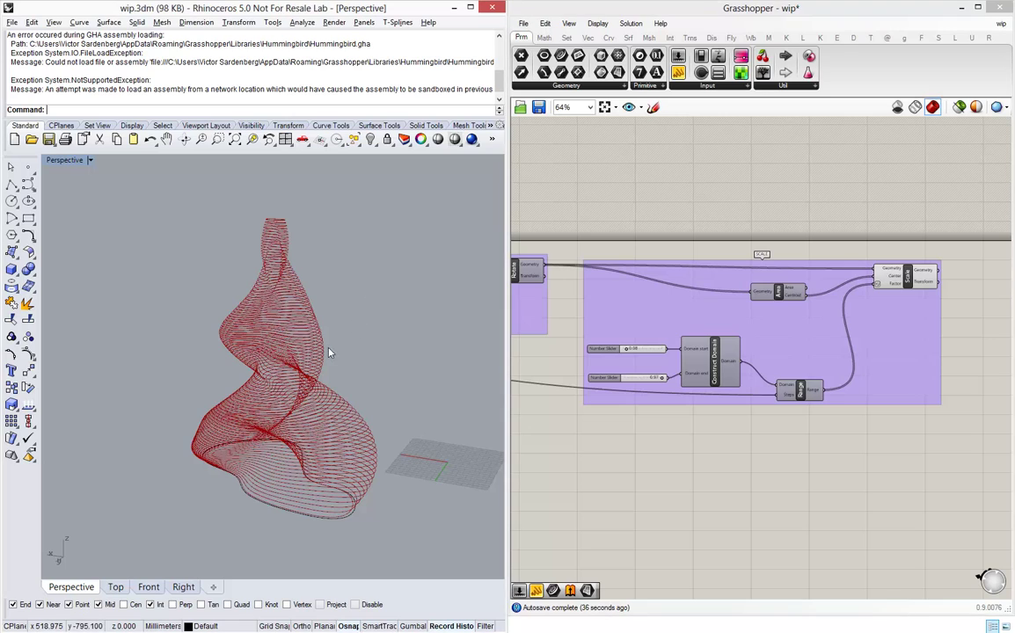
{"action": "mouse_move", "coordinate": [330, 351]}
{"action": "right_mouse_down"}
{"action": "mouse_move", "coordinate": [326, 335]}
{"action": "mouse_move", "coordinate": [320, 361]}
{"action": "right_mouse_up"}
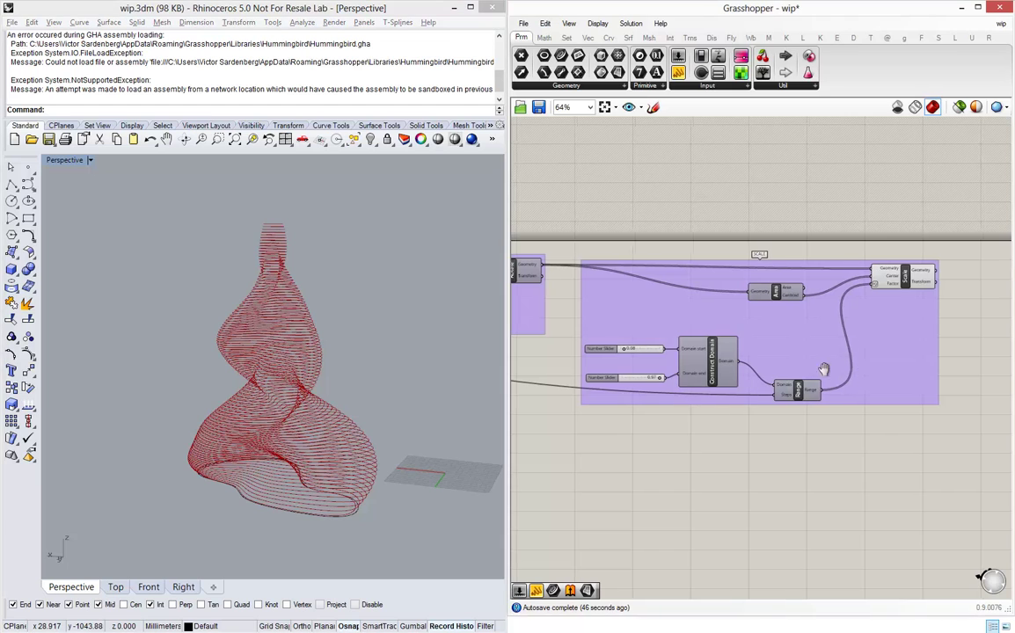
{"action": "right_click_drag", "start_coordinate": [859, 367], "coordinate": [650, 356]}
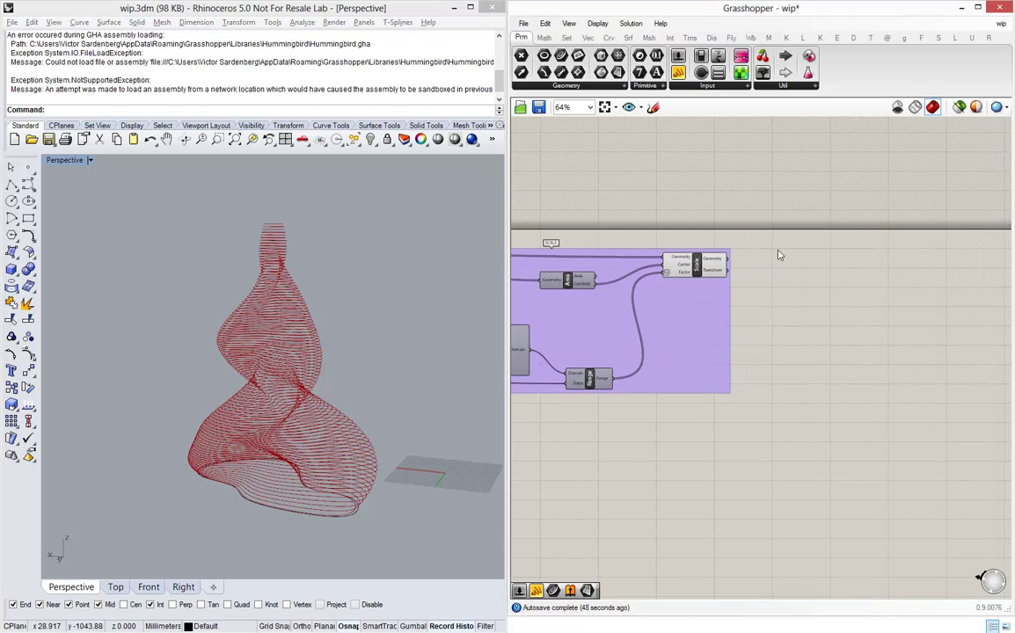
{"action": "scroll", "coordinate": [778, 255], "scroll_direction": "up", "scroll_amount": 3}
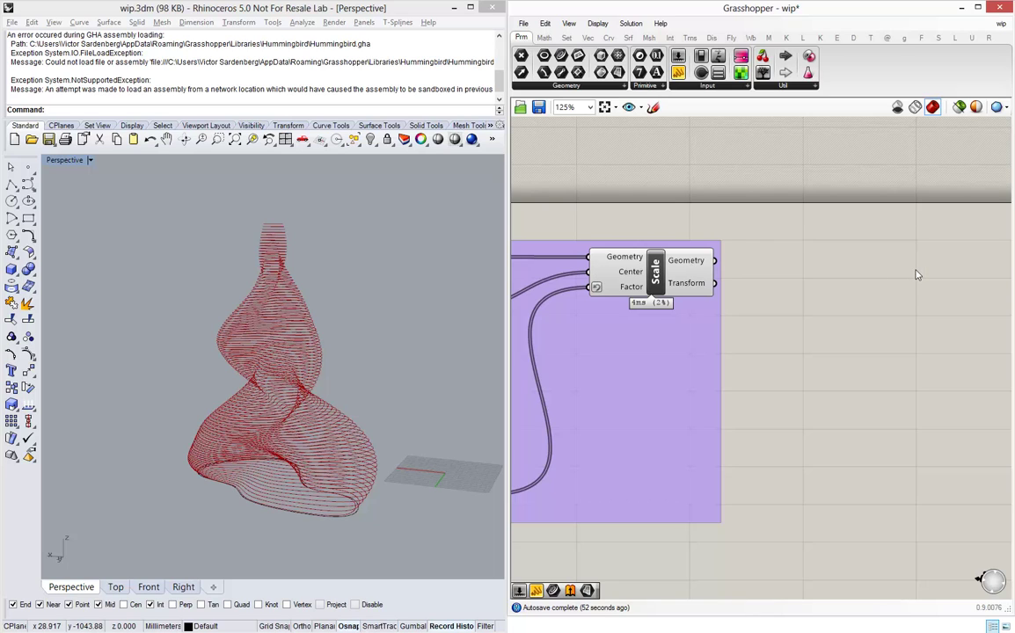
- Add an Extrude component after the SCALE group, feed Scale's Geometry output into its Base, and align it with that output
{"action": "right_click_drag", "start_coordinate": [916, 270], "coordinate": [863, 271]}
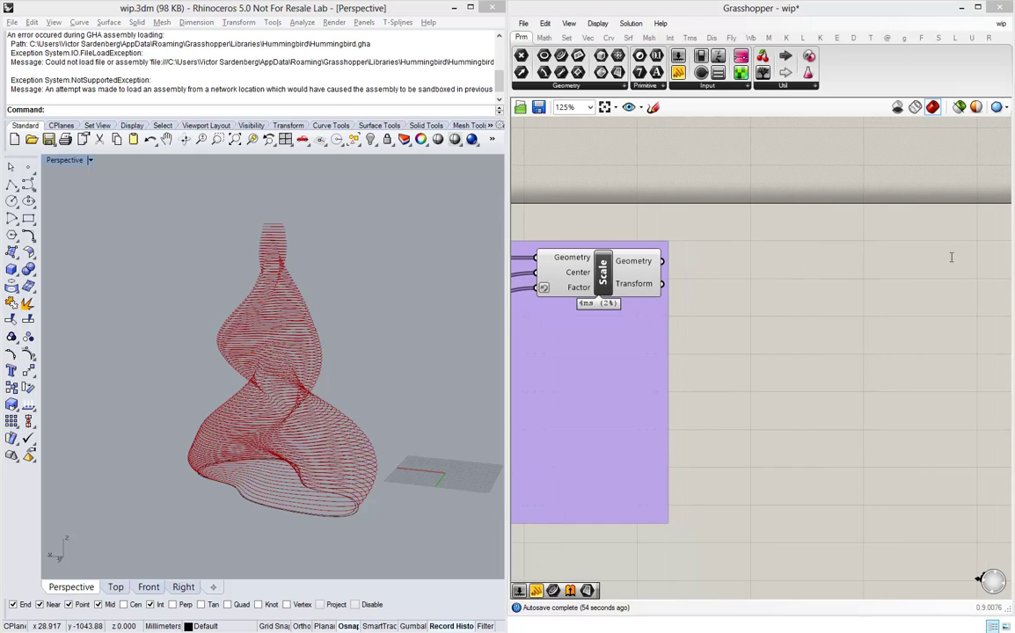
{"action": "double_click", "coordinate": [951, 259]}
{"action": "type", "text": "extrude"}
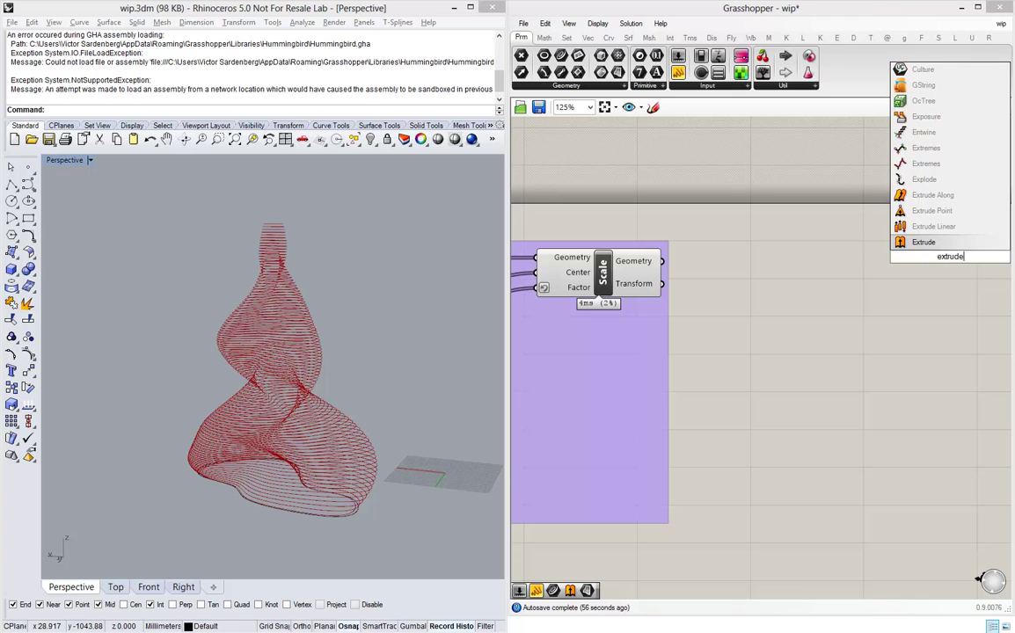
{"action": "key", "text": "Return"}
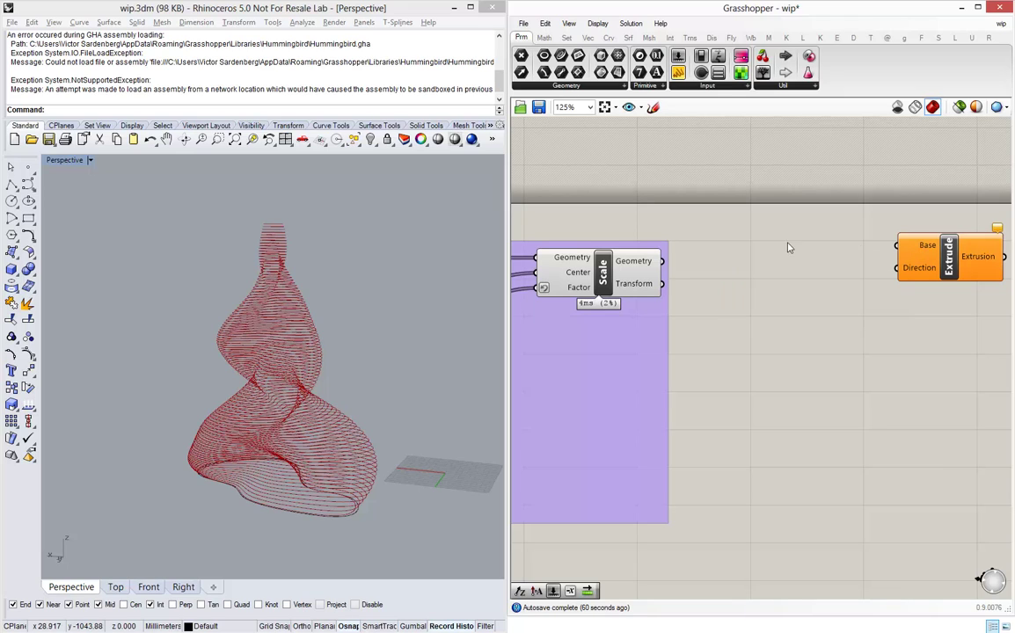
{"action": "left_click_drag", "start_coordinate": [667, 270], "coordinate": [783, 236]}
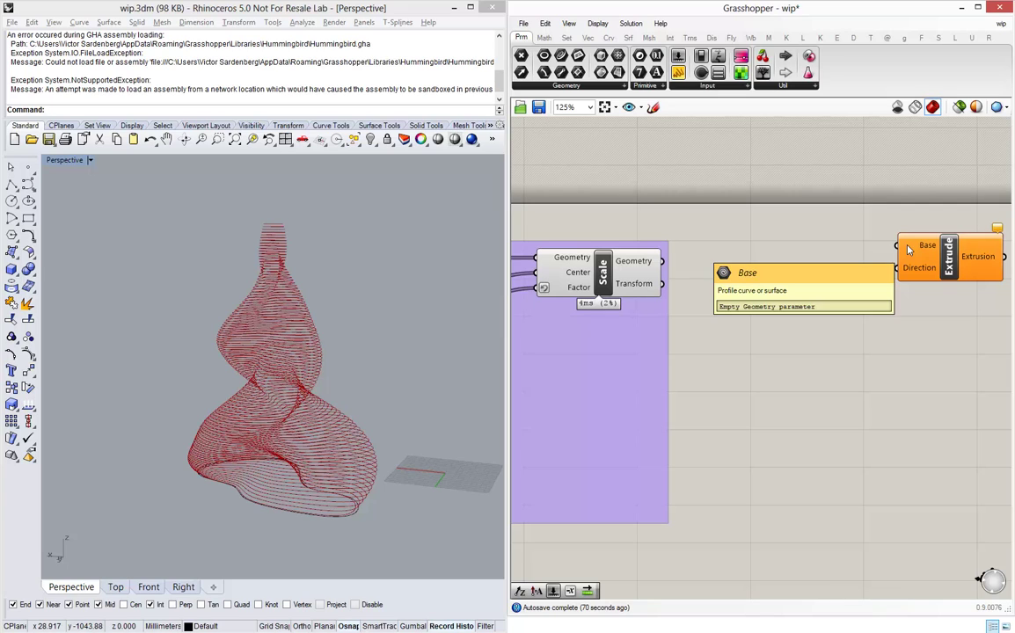
{"action": "left_click_drag", "start_coordinate": [663, 260], "coordinate": [898, 254]}
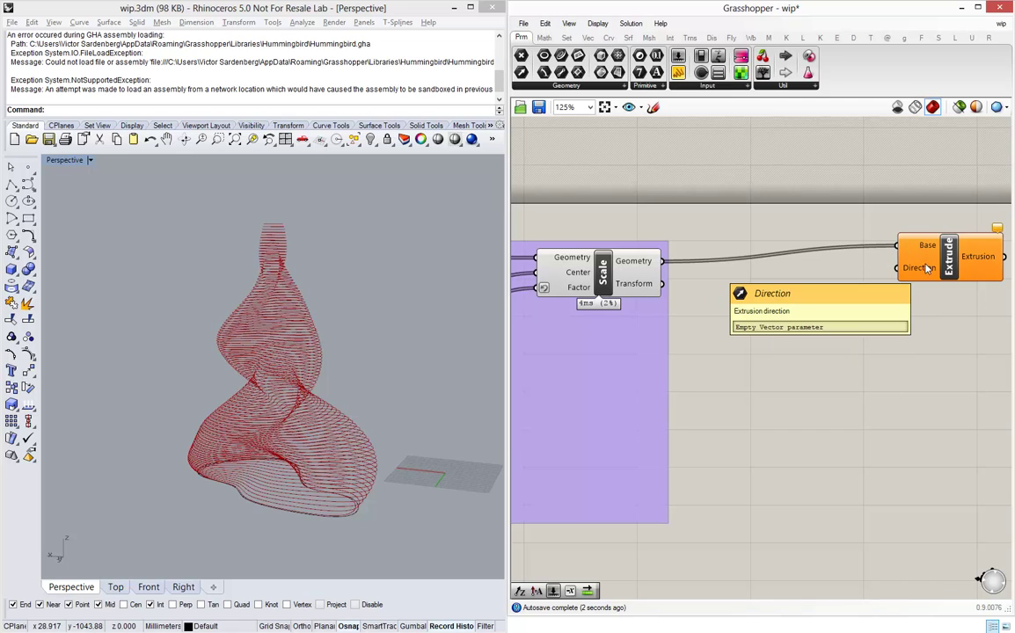
{"action": "left_click_drag", "start_coordinate": [948, 269], "coordinate": [954, 288]}
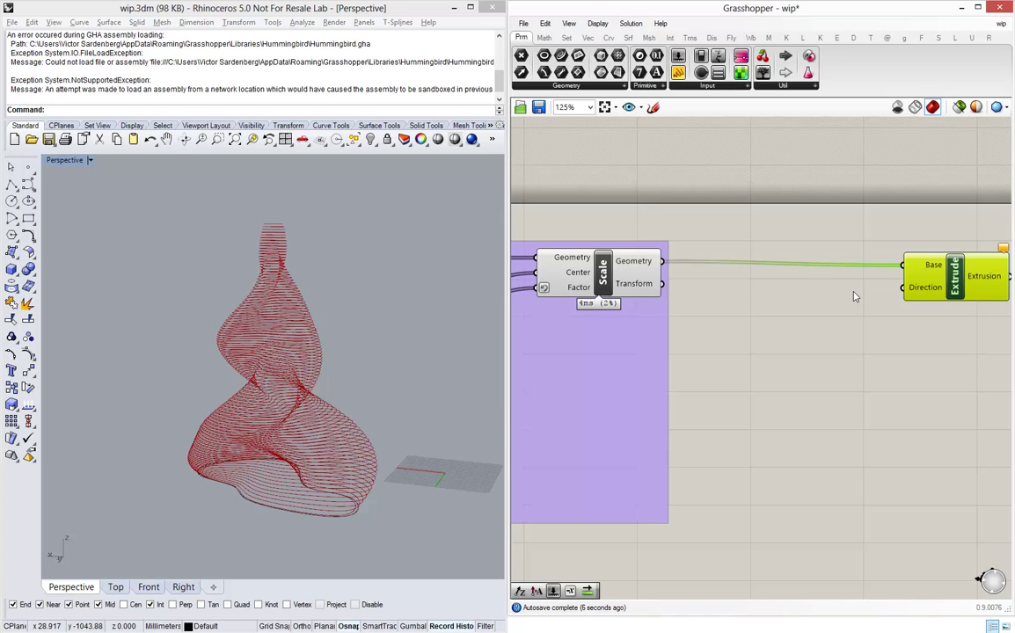
- Add a Unit Z component below the geometry wire and connect its Unit vector output to Extrude's Direction input
{"action": "double_click", "coordinate": [827, 319]}
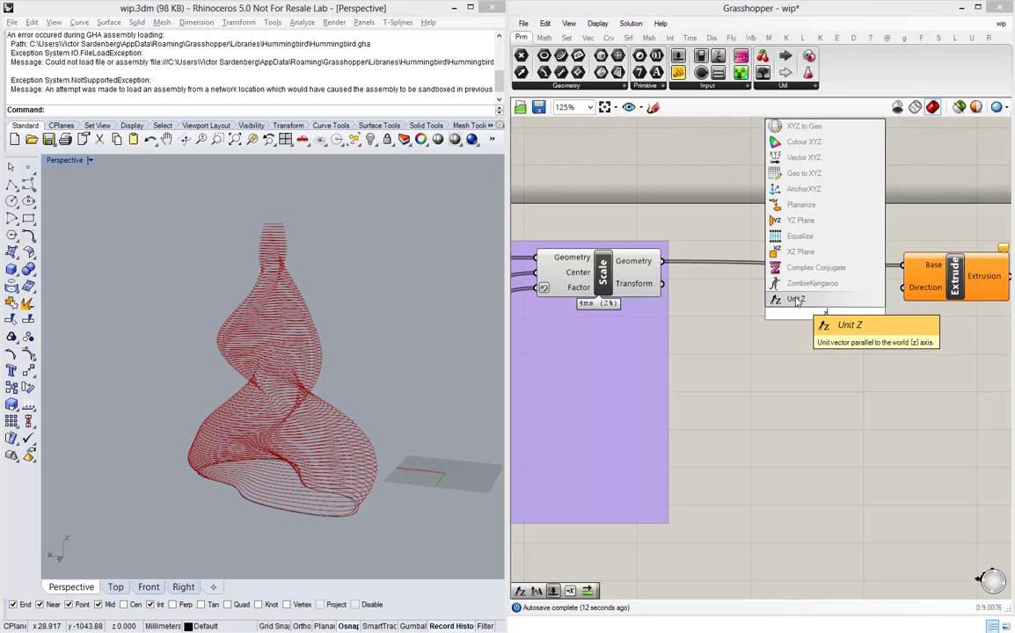
{"action": "left_click", "coordinate": [797, 300]}
{"action": "left_click_drag", "start_coordinate": [813, 316], "coordinate": [813, 307]}
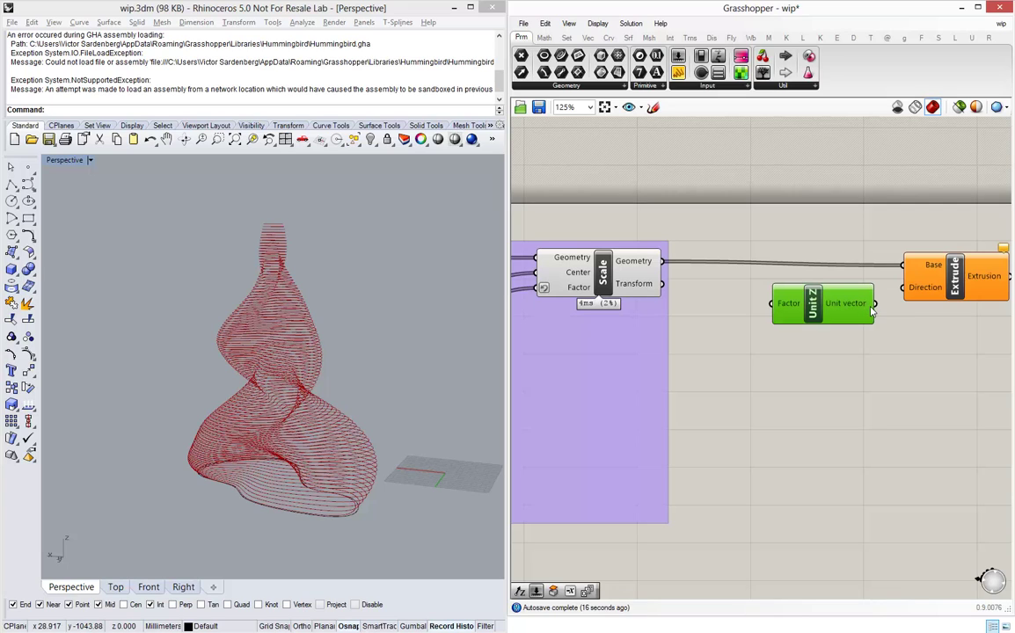
{"action": "left_click_drag", "start_coordinate": [875, 304], "coordinate": [903, 289]}
{"action": "left_click_drag", "start_coordinate": [894, 296], "coordinate": [910, 294]}
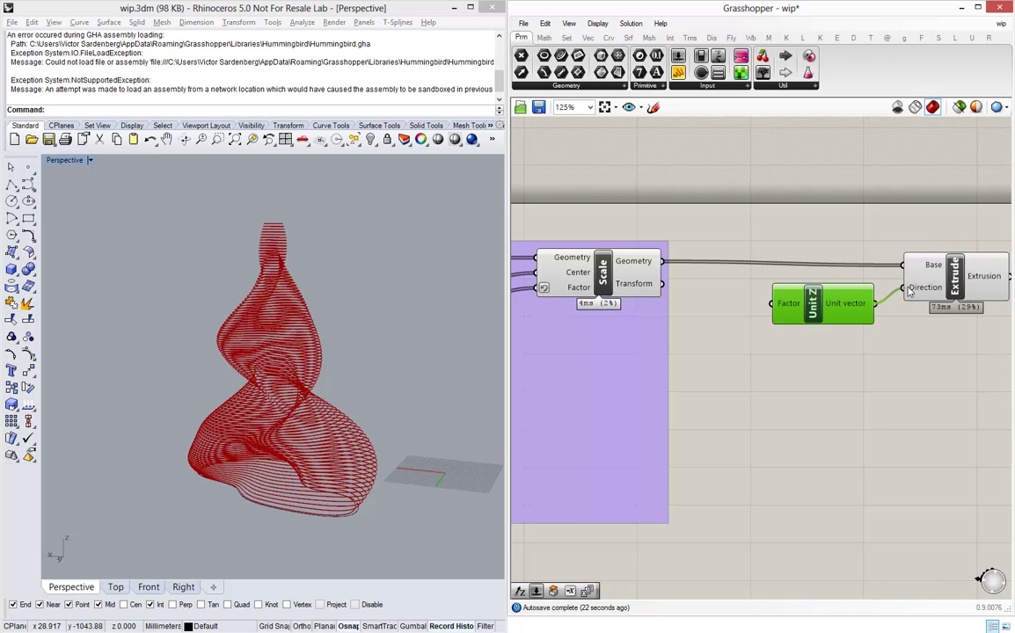
{"action": "scroll", "coordinate": [309, 339], "scroll_direction": "up", "scroll_amount": 10}
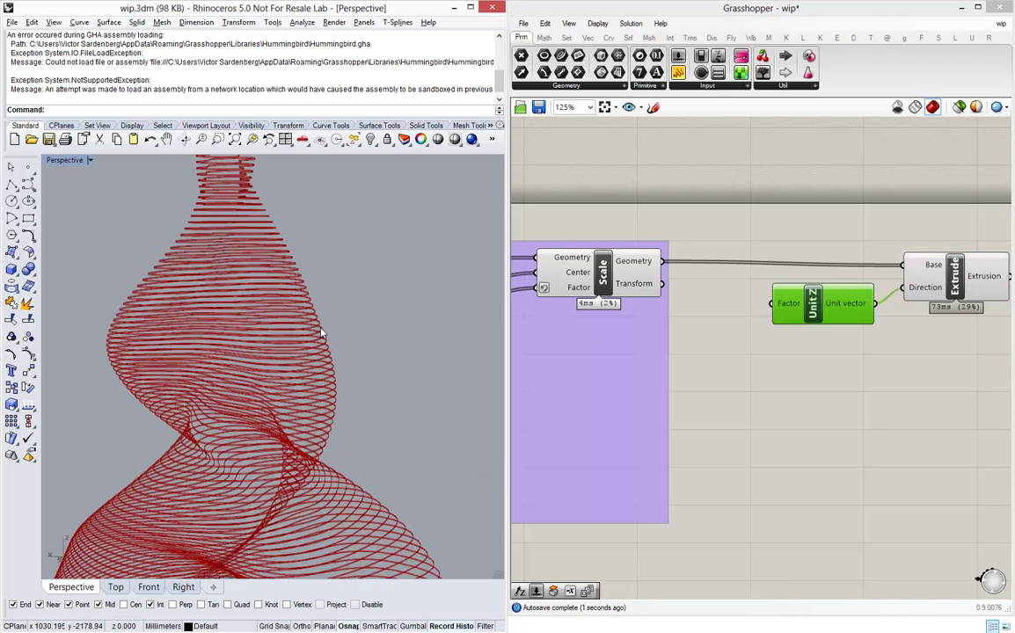
{"action": "right_click_drag", "start_coordinate": [307, 359], "coordinate": [285, 366]}
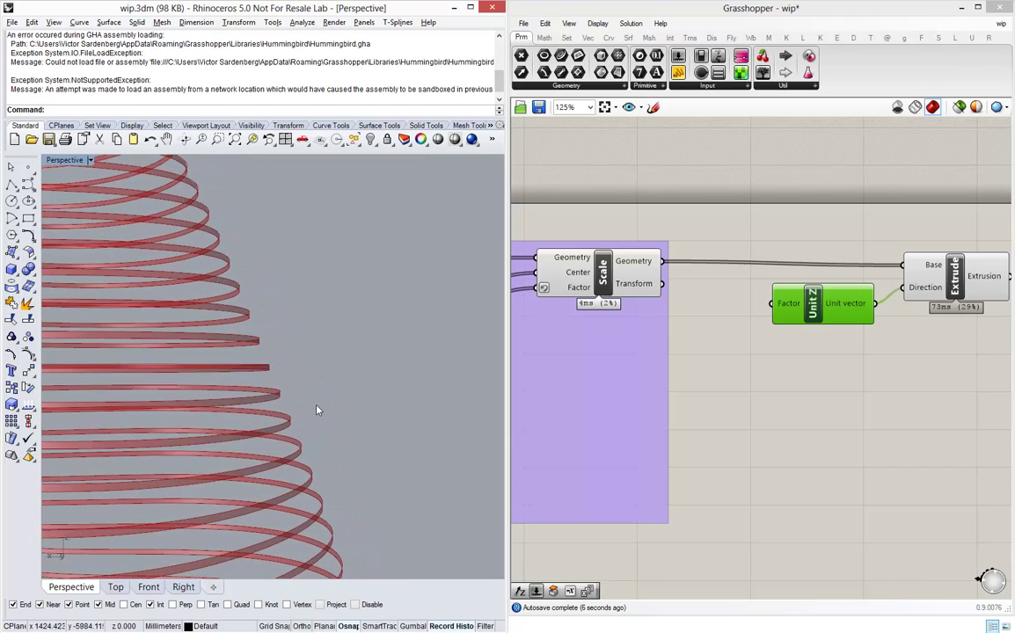
{"action": "scroll", "coordinate": [283, 365], "scroll_direction": "down", "scroll_amount": 8}
{"action": "scroll", "coordinate": [286, 374], "scroll_direction": "up", "scroll_amount": 10}
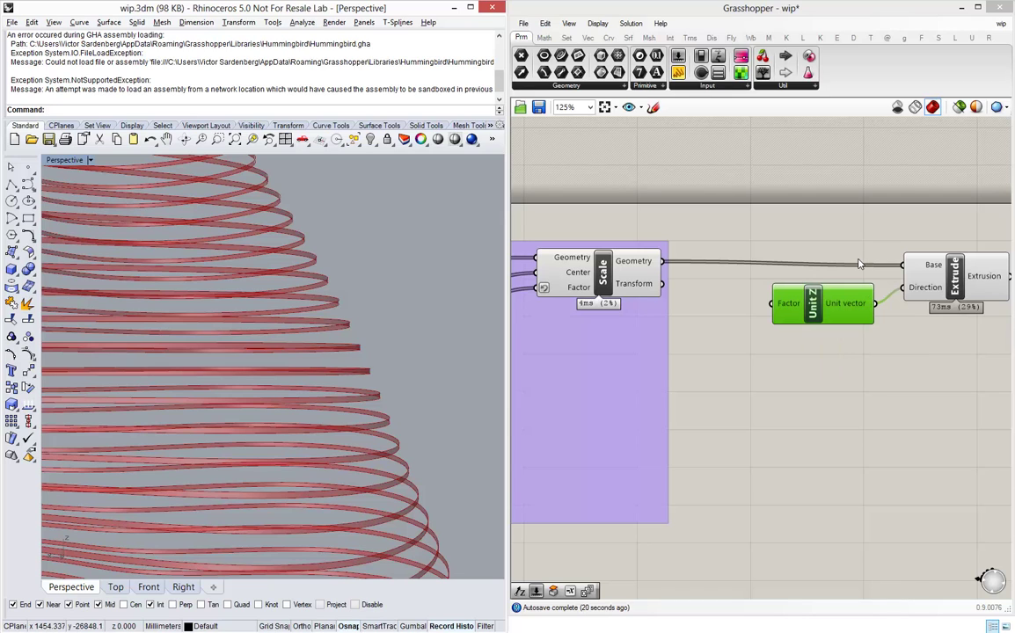
- Connect the PÉ DIREITO slider in the MOVER! group to the Factor input of the Unit Z that drives Extrude
{"action": "left_click", "coordinate": [789, 248]}
{"action": "scroll", "coordinate": [884, 290], "scroll_direction": "down", "scroll_amount": 8}
{"action": "scroll", "coordinate": [888, 292], "scroll_direction": "down", "scroll_amount": 2}
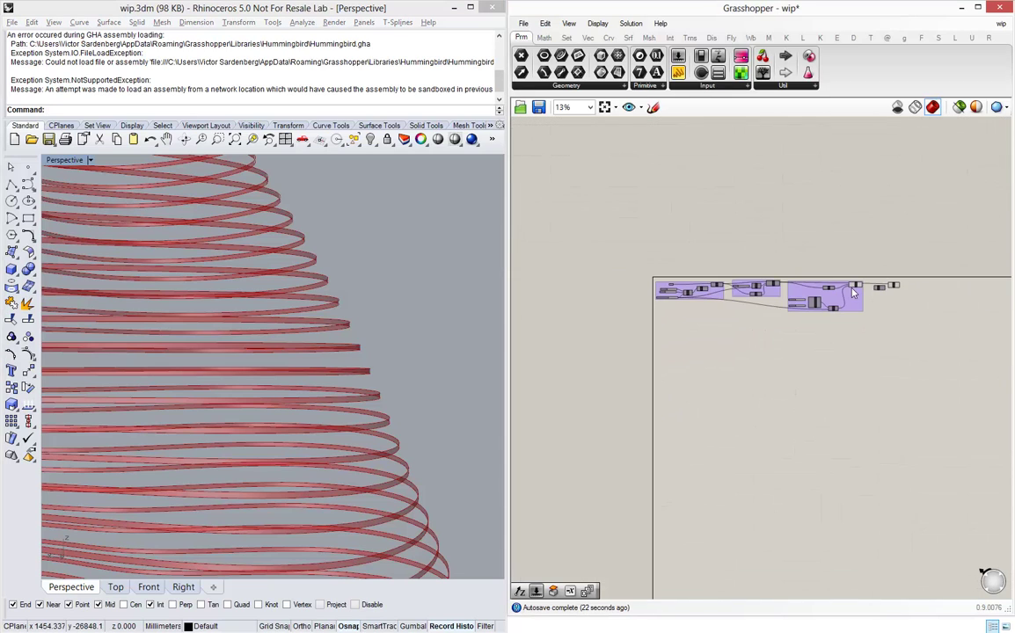
{"action": "scroll", "coordinate": [650, 290], "scroll_direction": "up", "scroll_amount": 10}
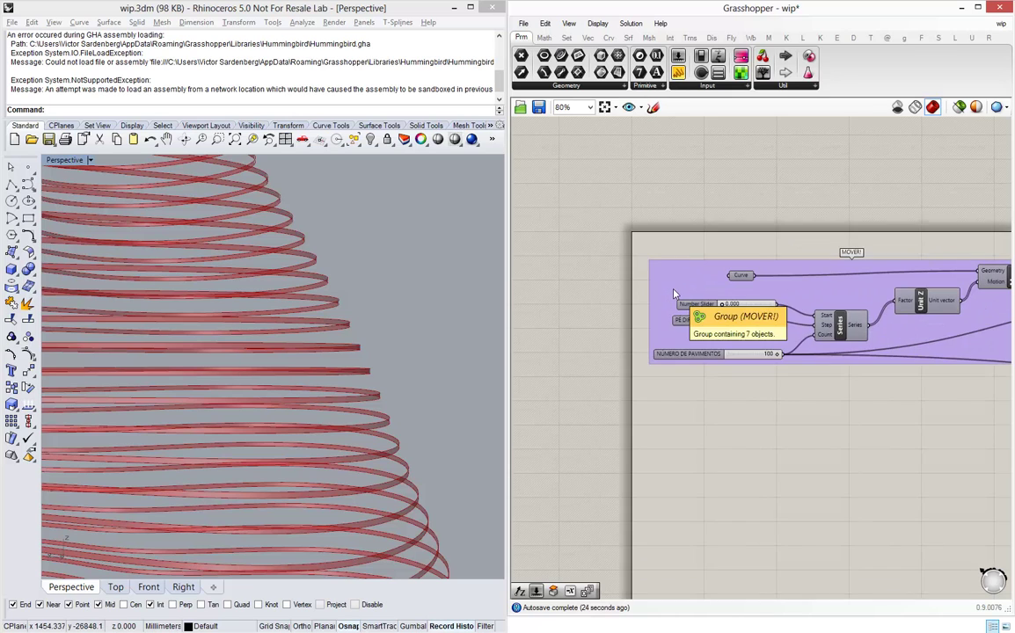
{"action": "left_click_drag", "start_coordinate": [737, 358], "coordinate": [731, 384]}
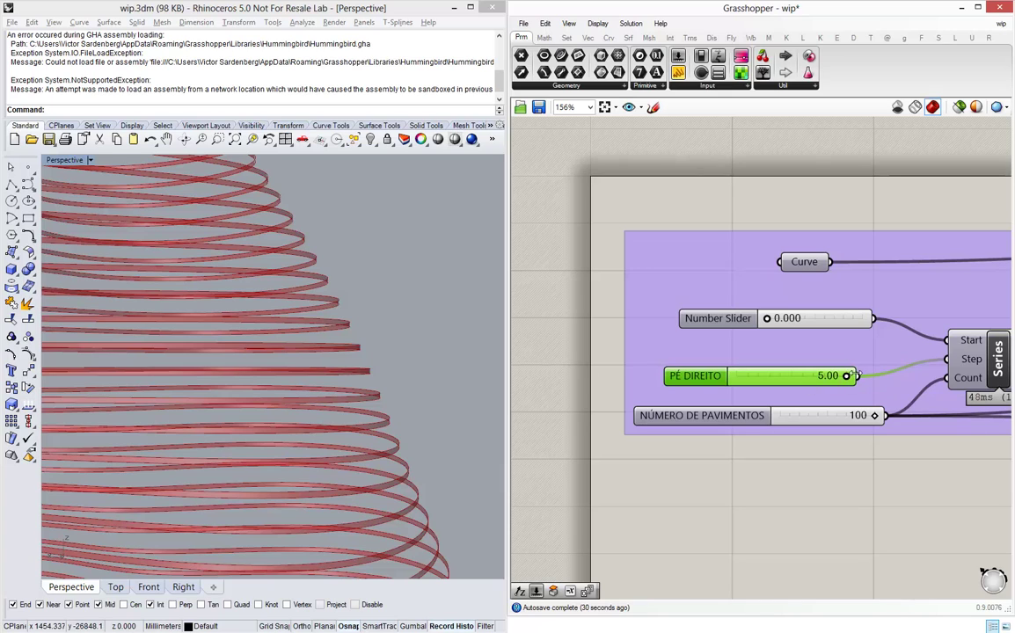
{"action": "left_click_drag", "start_coordinate": [865, 376], "coordinate": [812, 374]}
{"action": "scroll", "coordinate": [670, 349], "scroll_direction": "down", "scroll_amount": 10}
{"action": "scroll", "coordinate": [871, 348], "scroll_direction": "up", "scroll_amount": 10}
{"action": "scroll", "coordinate": [874, 348], "scroll_direction": "up", "scroll_amount": 2}
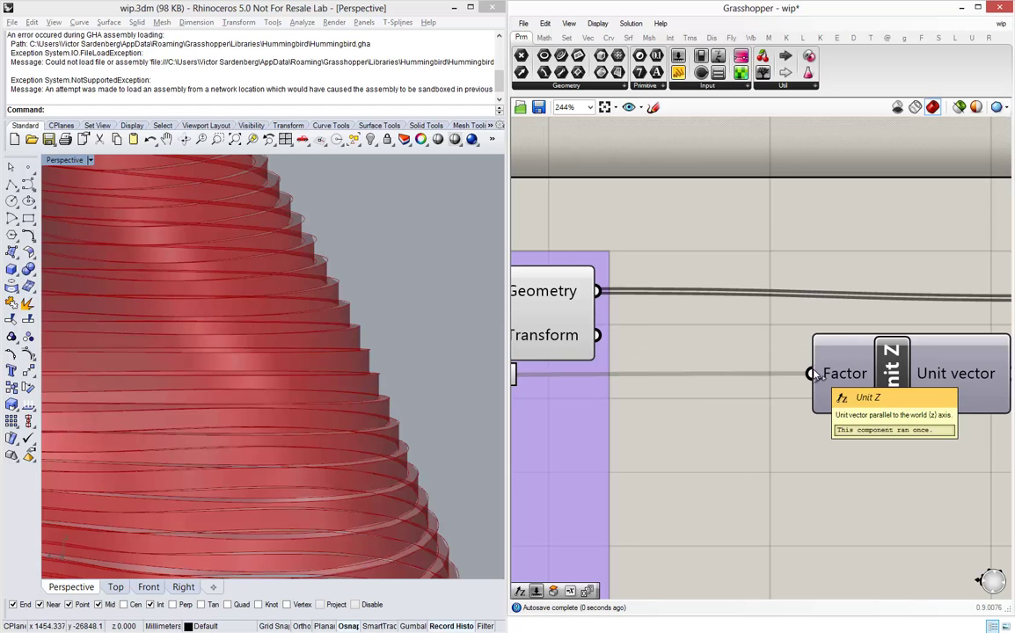
- Examine the extruded floor bands of the tower from the side, from above and up close near the base
{"action": "scroll", "coordinate": [322, 346], "scroll_direction": "down", "scroll_amount": 10}
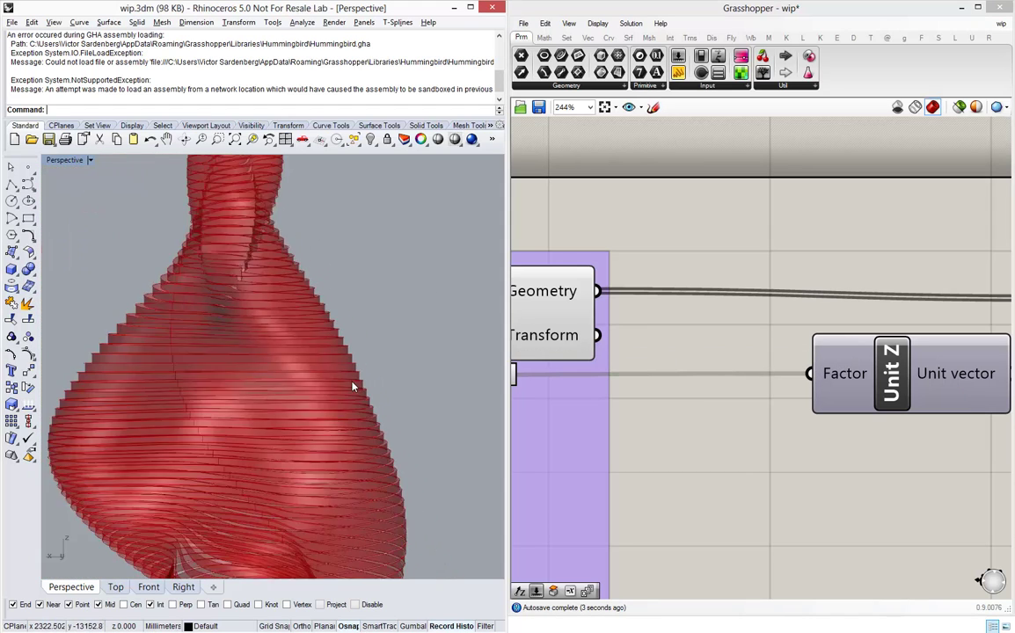
{"action": "right_click_drag", "start_coordinate": [284, 371], "coordinate": [320, 542]}
{"action": "scroll", "coordinate": [270, 390], "scroll_direction": "up", "scroll_amount": 5}
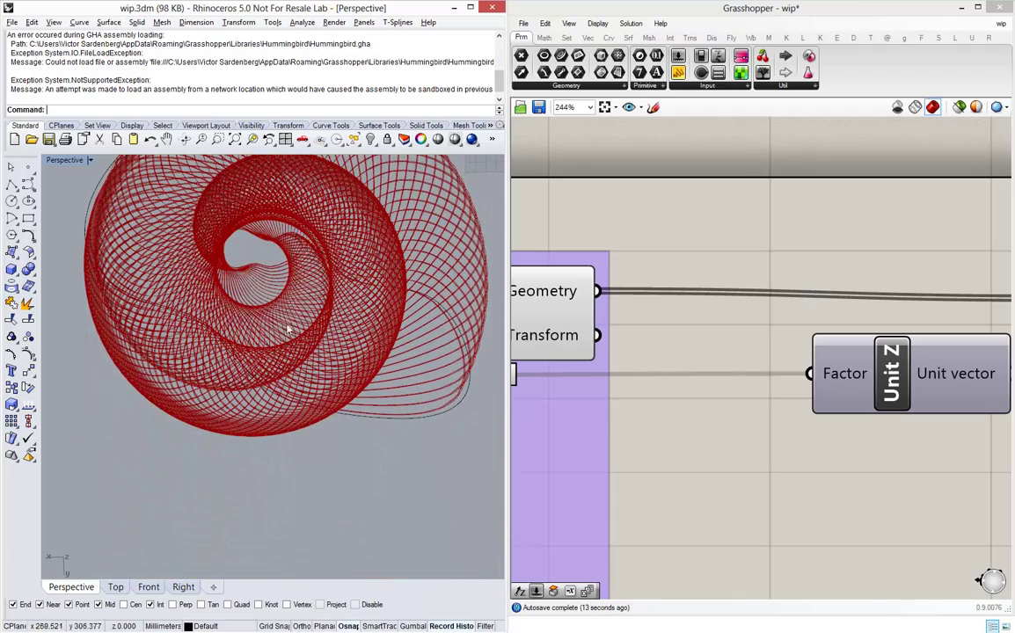
{"action": "scroll", "coordinate": [262, 249], "scroll_direction": "up", "scroll_amount": 3}
{"action": "scroll", "coordinate": [259, 274], "scroll_direction": "up", "scroll_amount": 2}
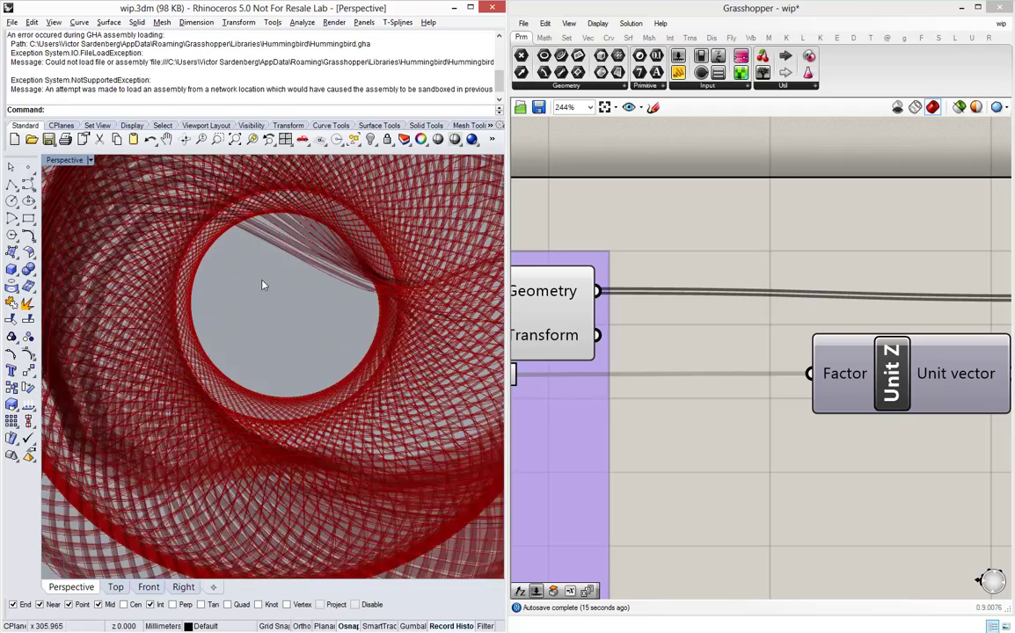
{"action": "scroll", "coordinate": [263, 285], "scroll_direction": "down", "scroll_amount": 6}
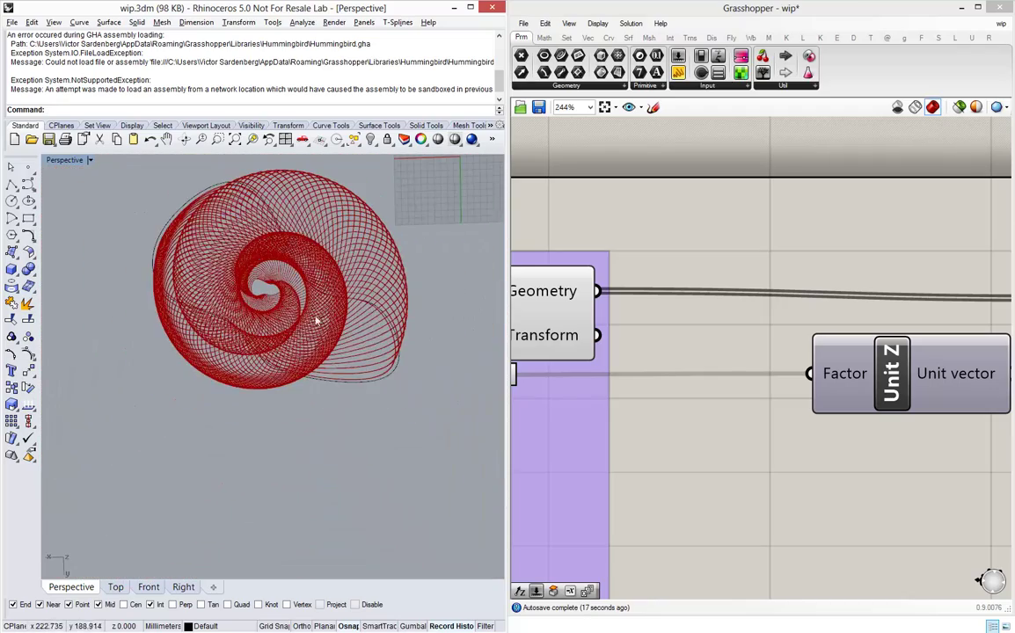
{"action": "right_click_drag", "start_coordinate": [291, 298], "coordinate": [311, 437]}
{"action": "scroll", "coordinate": [311, 438], "scroll_direction": "up", "scroll_amount": 3}
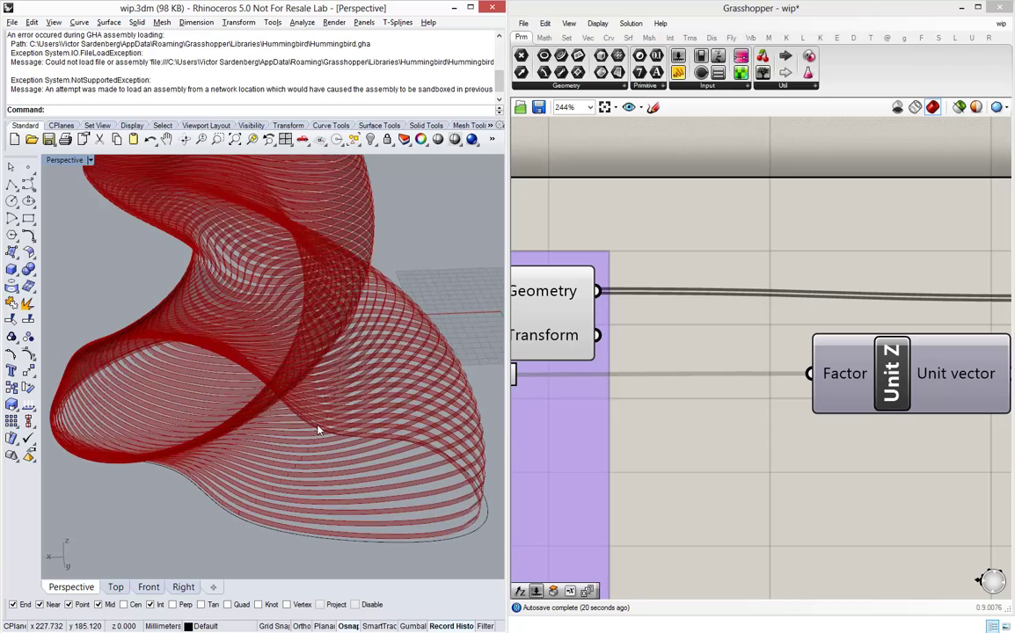
{"action": "scroll", "coordinate": [320, 430], "scroll_direction": "up", "scroll_amount": 4}
- Add a Cap Holes component after Extrude and connect the Extrusion output to its Brep input
{"action": "left_click", "coordinate": [670, 400]}
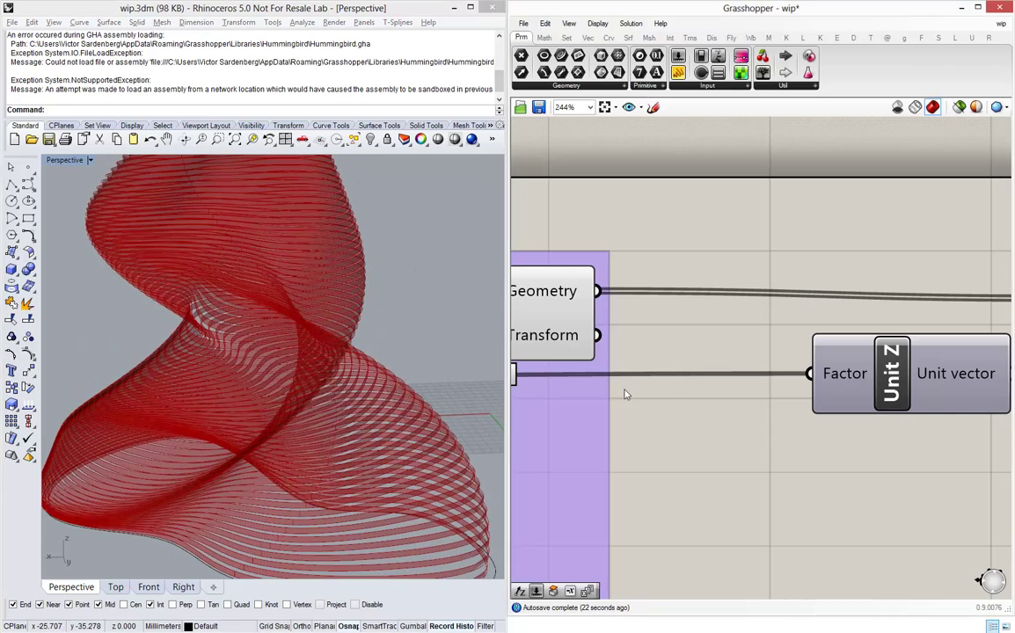
{"action": "scroll", "coordinate": [625, 394], "scroll_direction": "down", "scroll_amount": 5}
{"action": "scroll", "coordinate": [788, 380], "scroll_direction": "up", "scroll_amount": 3}
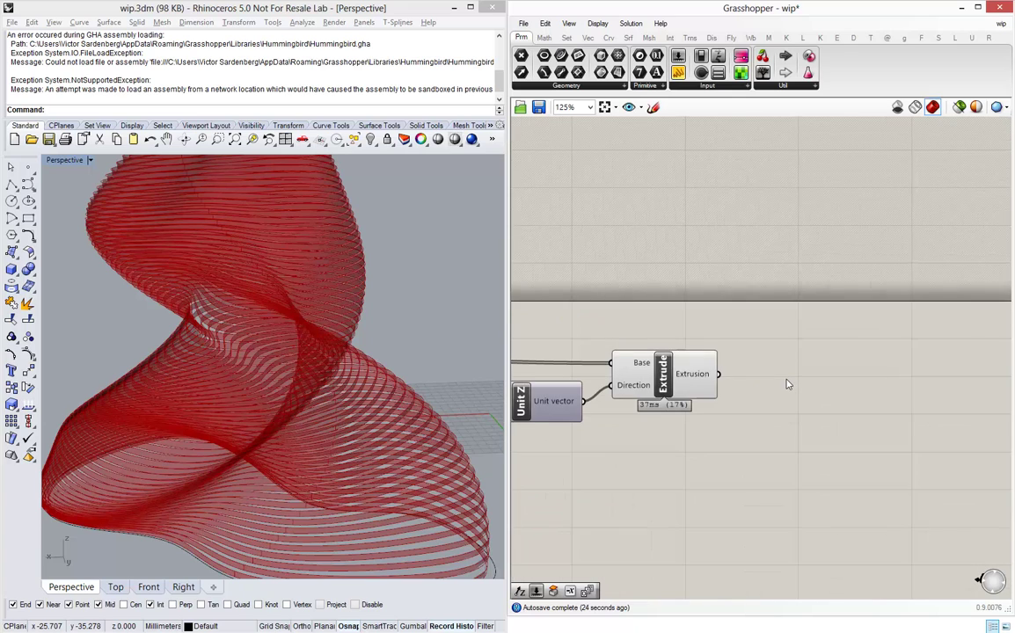
{"action": "scroll", "coordinate": [788, 384], "scroll_direction": "up", "scroll_amount": 2}
{"action": "double_click", "coordinate": [860, 392]}
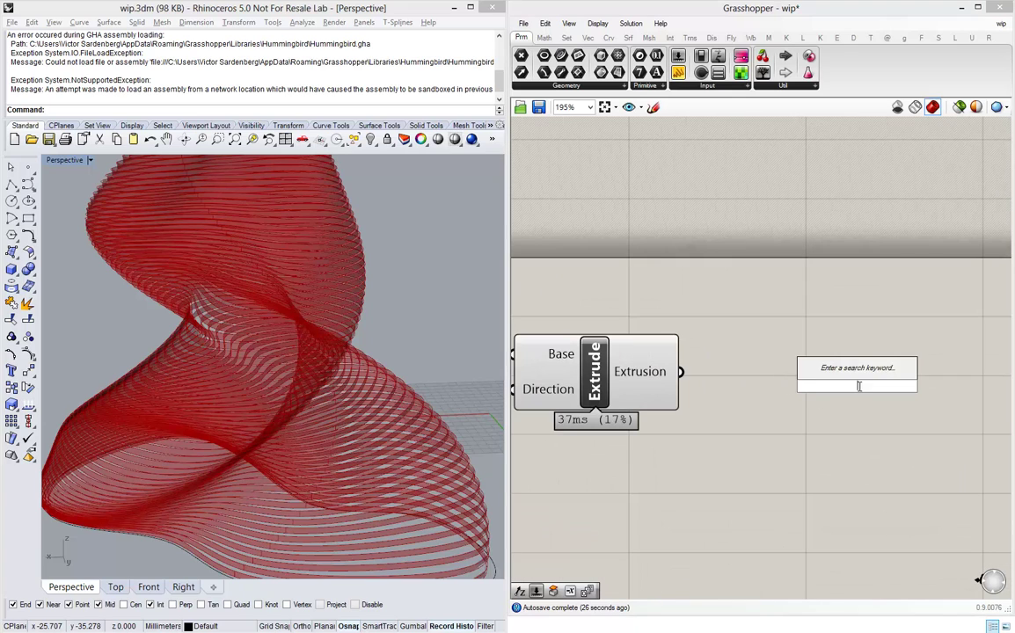
{"action": "type", "text": "cap hol"}
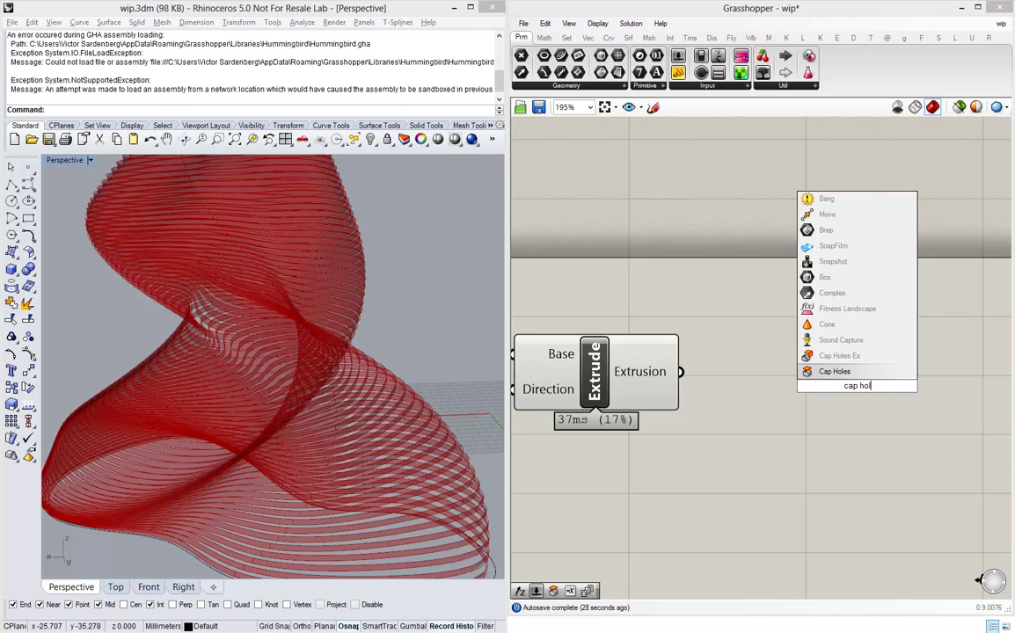
{"action": "left_click", "coordinate": [849, 372]}
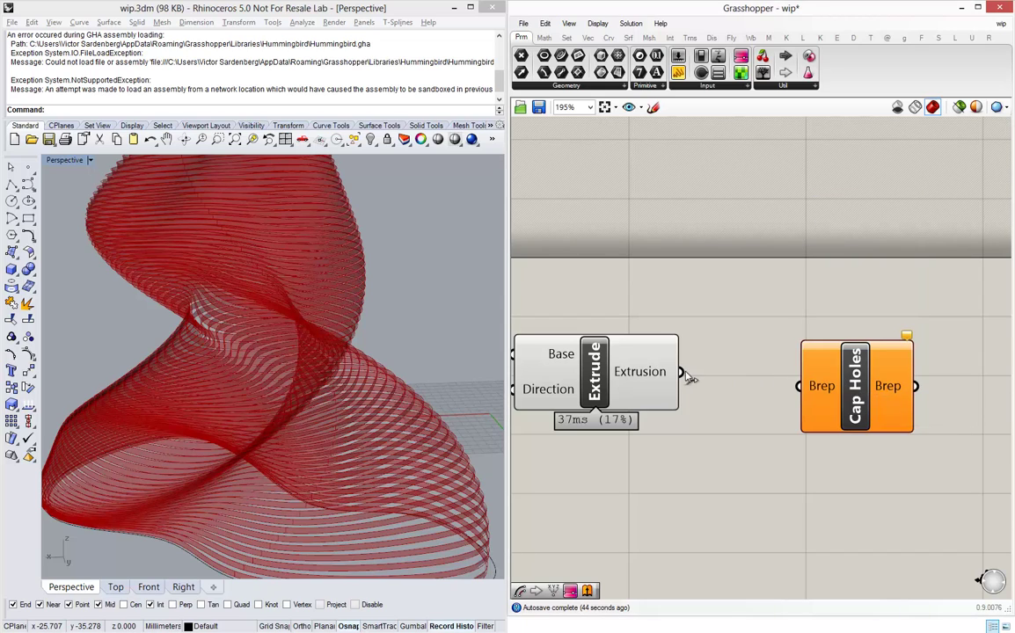
{"action": "left_click_drag", "start_coordinate": [690, 379], "coordinate": [803, 393]}
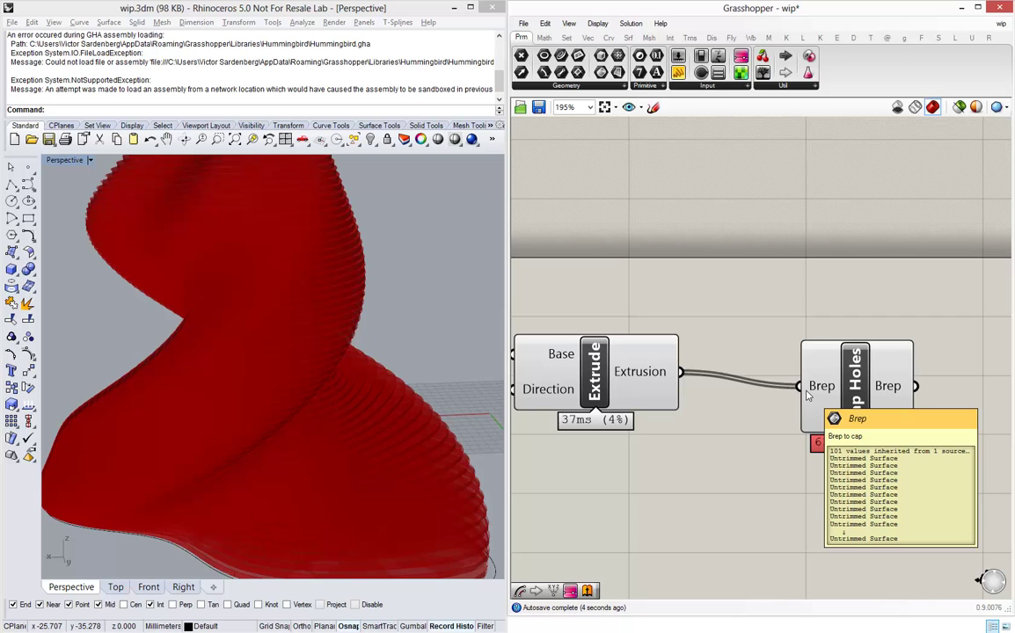
{"action": "scroll", "coordinate": [378, 343], "scroll_direction": "down", "scroll_amount": 6}
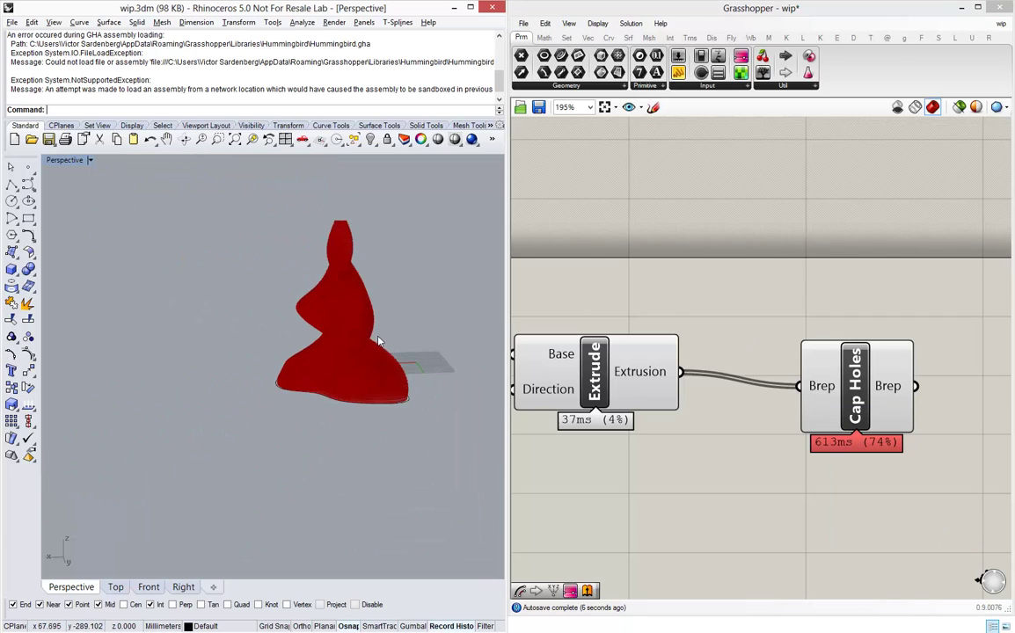
{"action": "scroll", "coordinate": [388, 264], "scroll_direction": "up", "scroll_amount": 5}
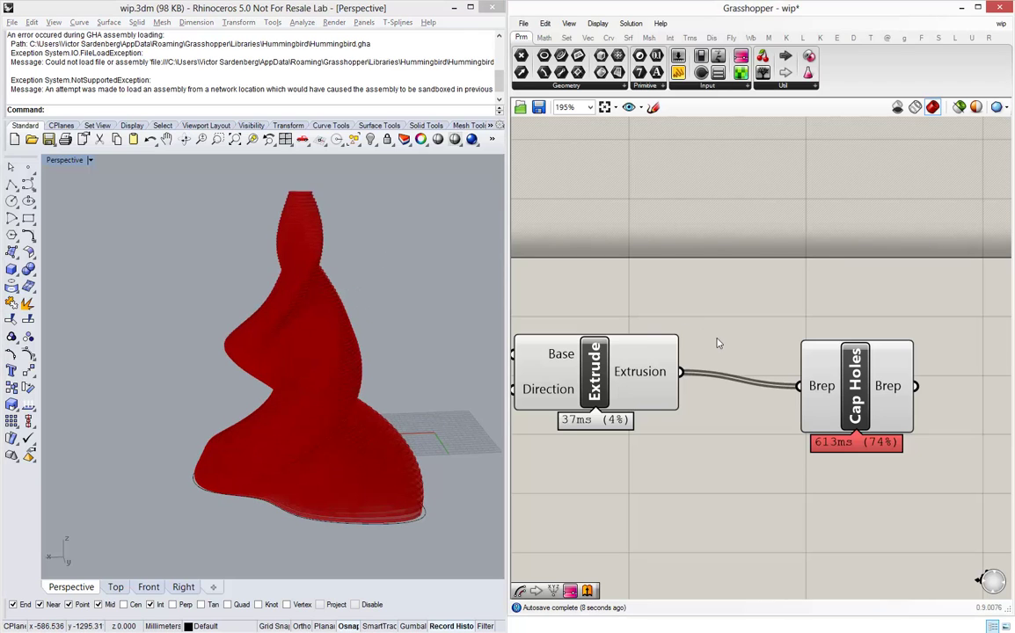
- Group the Unit Z, Extrude and Cap Holes components and name the group Sólidos
{"action": "scroll", "coordinate": [717, 343], "scroll_direction": "down", "scroll_amount": 5}
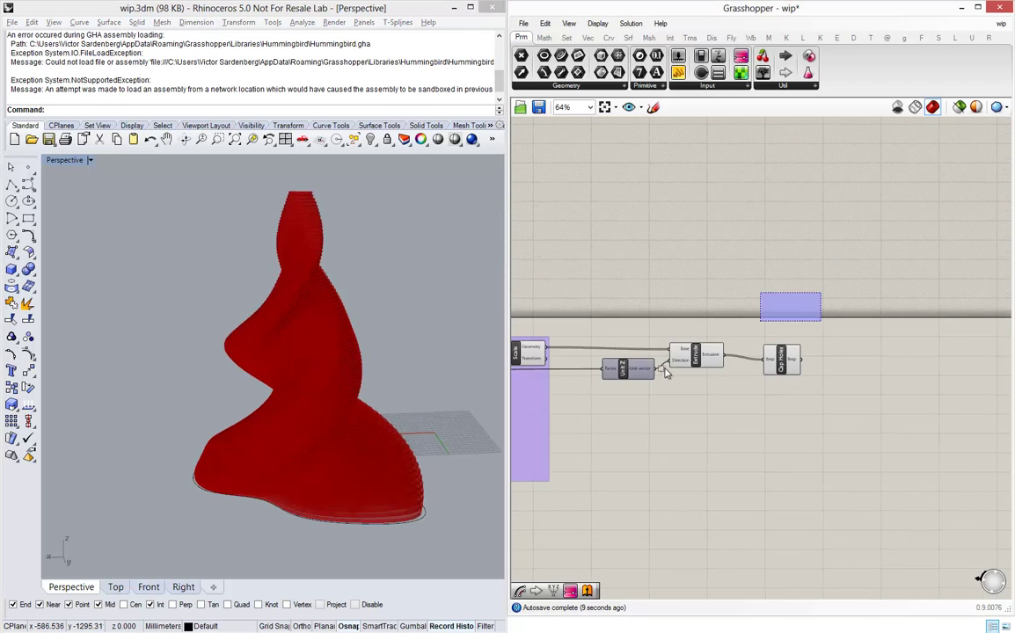
{"action": "left_click_drag", "start_coordinate": [666, 373], "coordinate": [590, 420]}
{"action": "middle_click", "coordinate": [592, 415]}
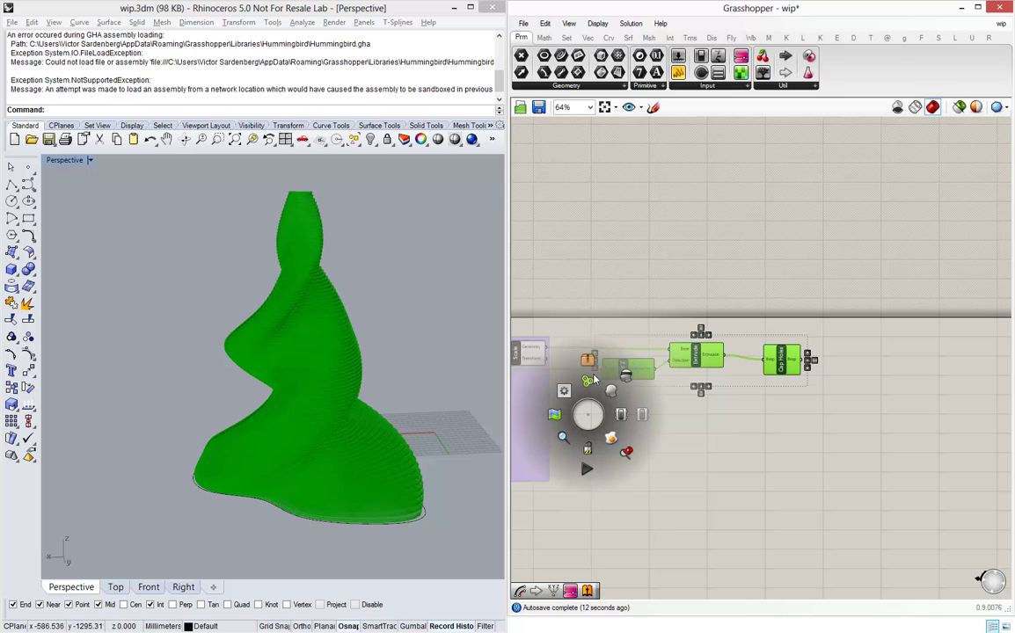
{"action": "left_click", "coordinate": [589, 380]}
{"action": "left_click", "coordinate": [748, 362]}
{"action": "right_click", "coordinate": [778, 368]}
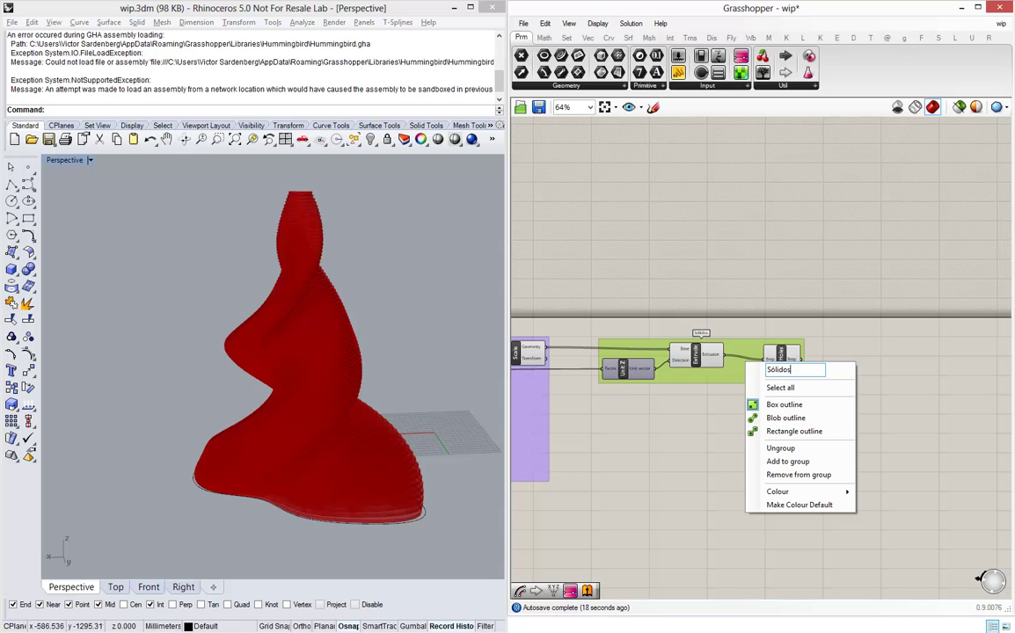
{"action": "key", "text": "Return"}
{"action": "left_click", "coordinate": [813, 321]}
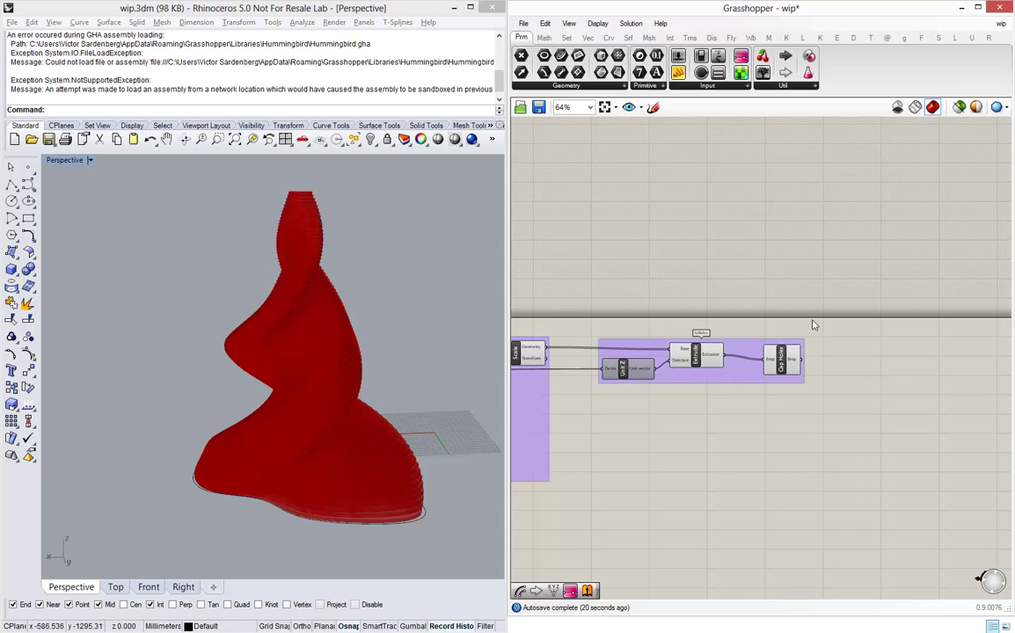
- Select every component upstream of Cap Holes and turn off their preview, leaving only the capped solids displayed
{"action": "scroll", "coordinate": [814, 323], "scroll_direction": "down", "scroll_amount": 6}
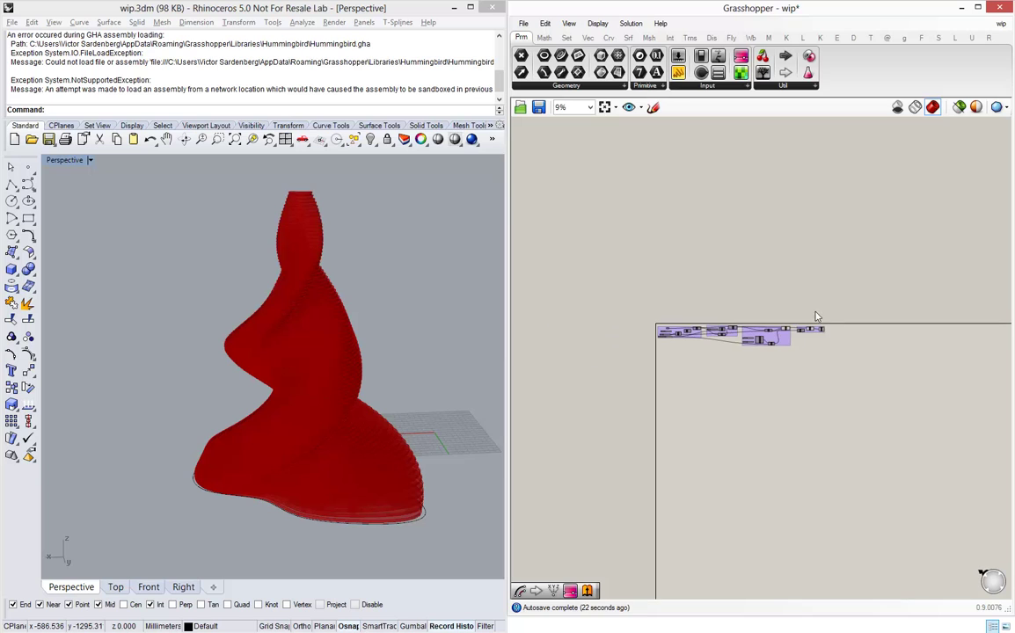
{"action": "left_click_drag", "start_coordinate": [814, 314], "coordinate": [646, 370]}
{"action": "scroll", "coordinate": [819, 331], "scroll_direction": "up", "scroll_amount": 3}
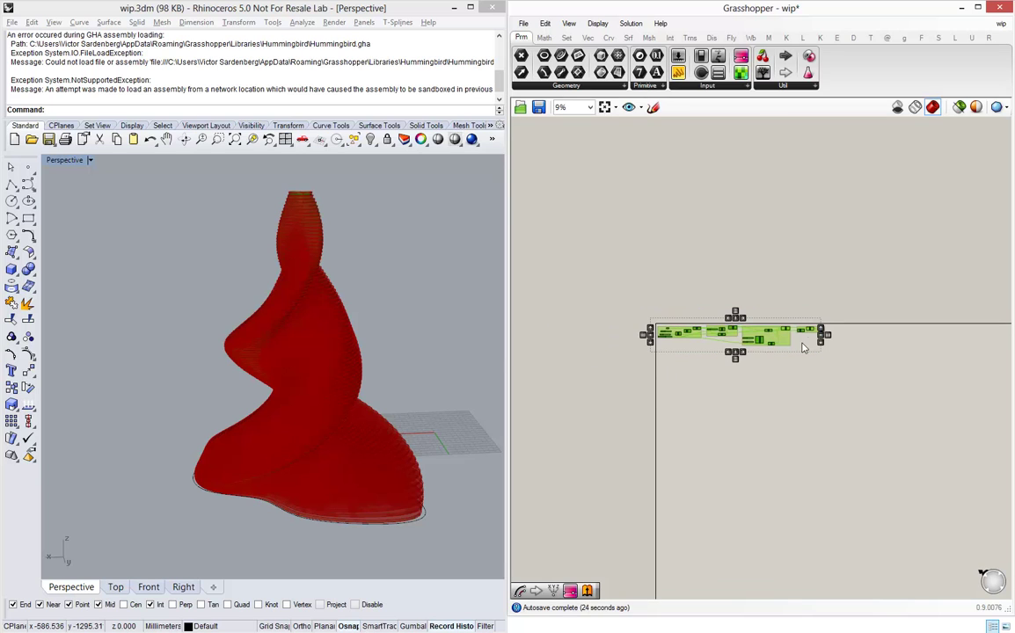
{"action": "scroll", "coordinate": [838, 327], "scroll_direction": "up", "scroll_amount": 7}
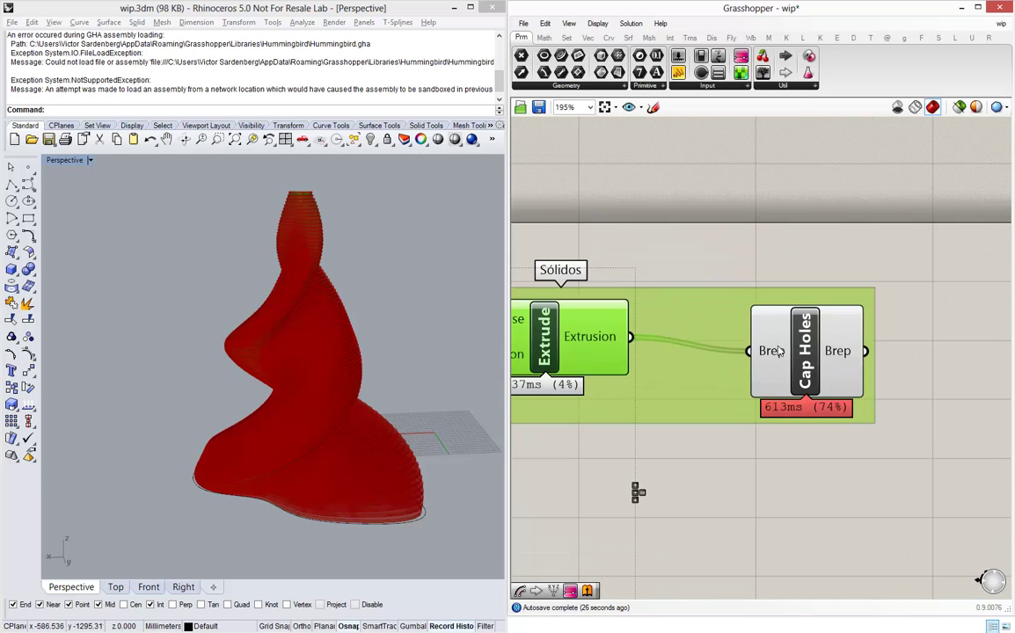
{"action": "middle_click", "coordinate": [695, 331]}
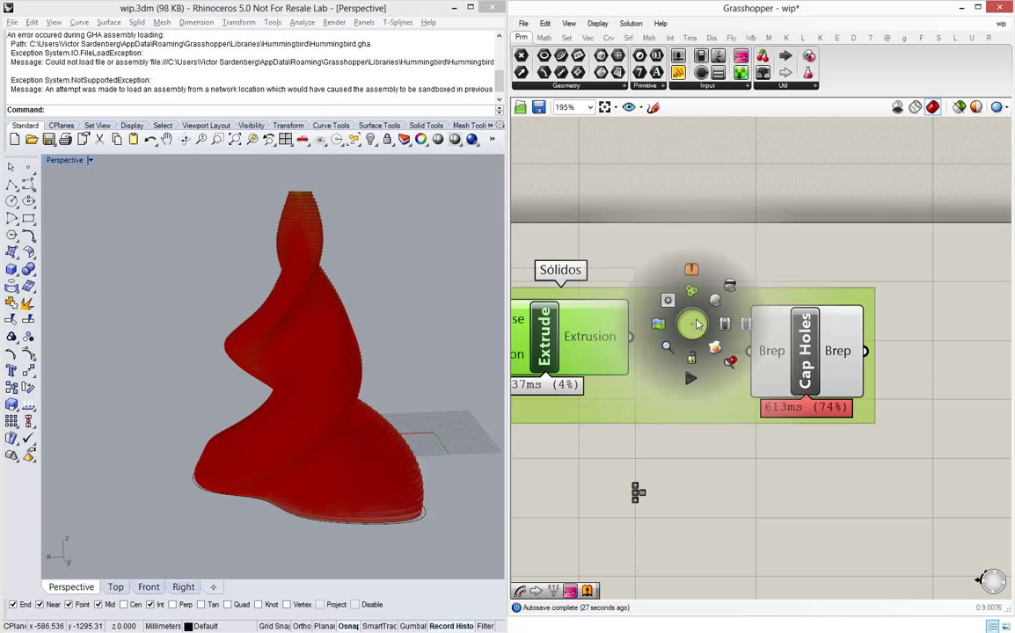
{"action": "left_click", "coordinate": [731, 280]}
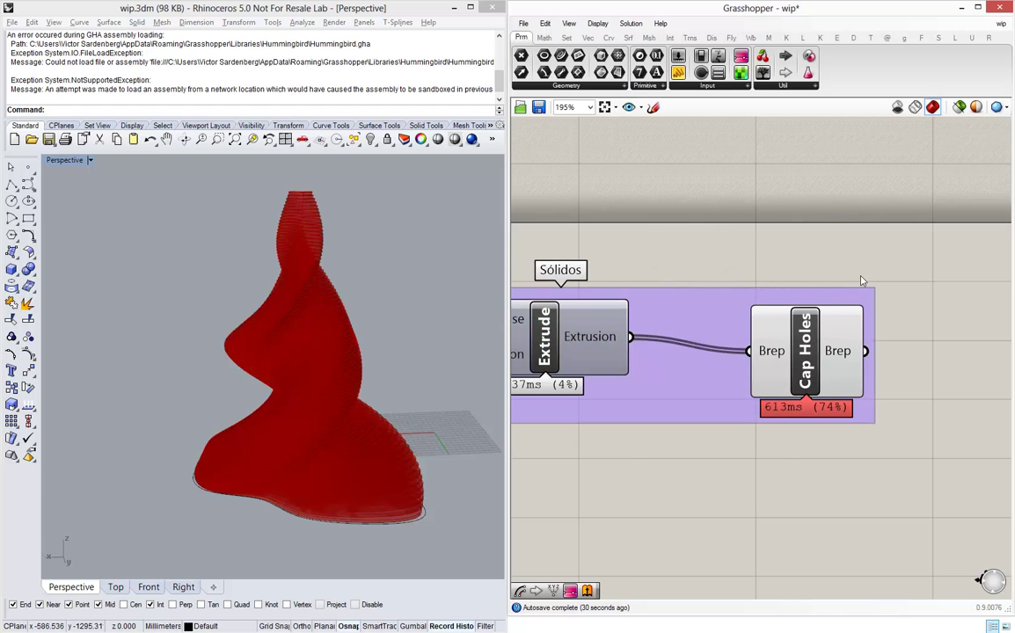
- Try other values on the PÉ DIREITO and NÚMERO DE PAVIMENTOS sliders in the MOVER! group, returning them to 5.00 and 100
{"action": "scroll", "coordinate": [899, 310], "scroll_direction": "down", "scroll_amount": 7}
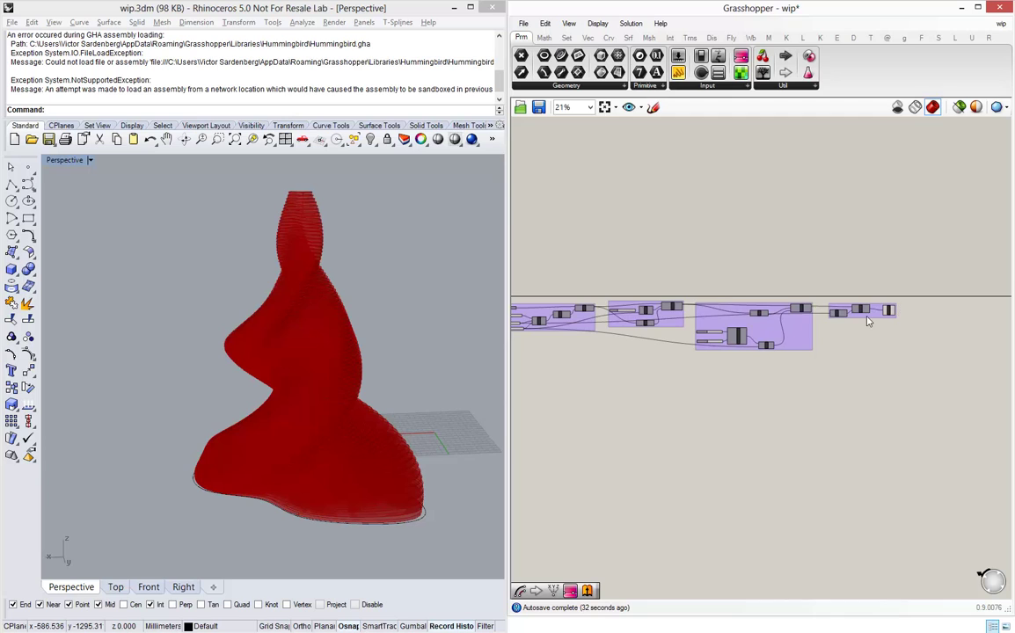
{"action": "scroll", "coordinate": [868, 322], "scroll_direction": "down", "scroll_amount": 2}
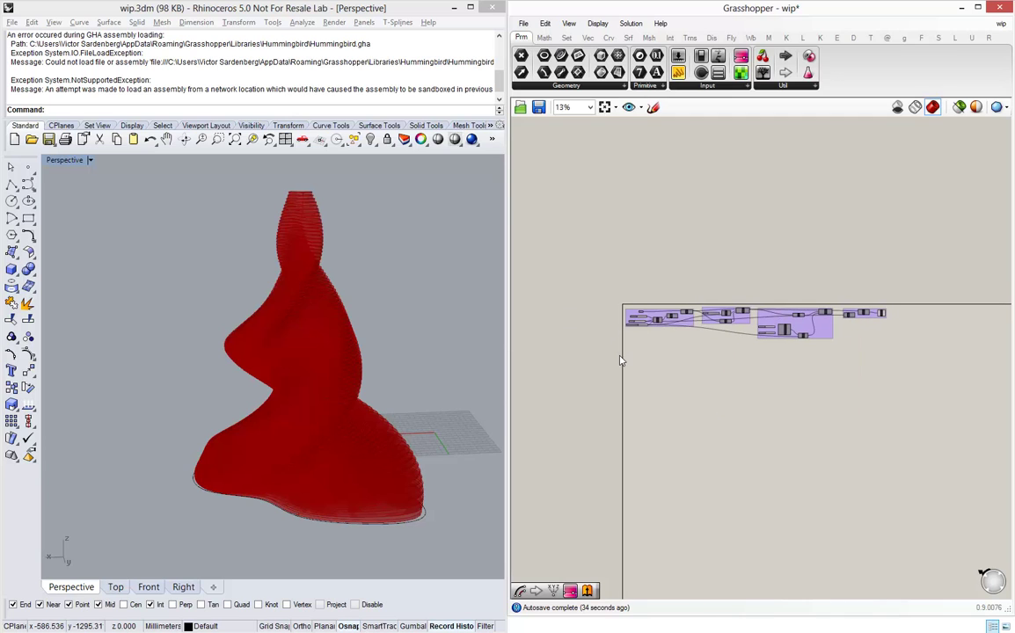
{"action": "scroll", "coordinate": [620, 361], "scroll_direction": "up", "scroll_amount": 5}
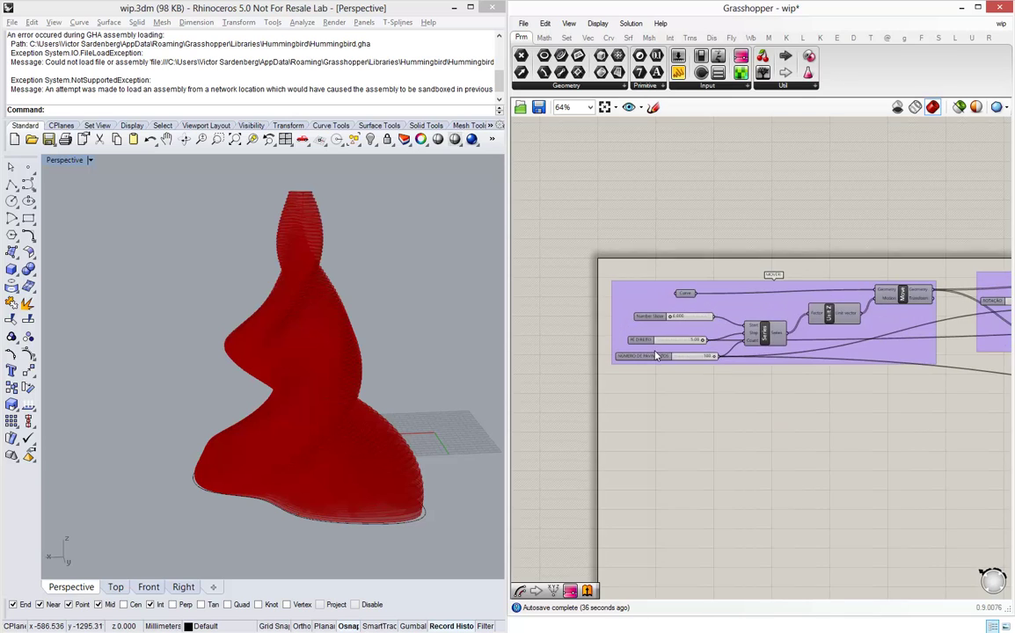
{"action": "scroll", "coordinate": [655, 356], "scroll_direction": "up", "scroll_amount": 4}
{"action": "mouse_move", "coordinate": [849, 333]}
{"action": "left_mouse_down"}
{"action": "mouse_move", "coordinate": [763, 335]}
{"action": "mouse_move", "coordinate": [848, 335]}
{"action": "left_mouse_up"}
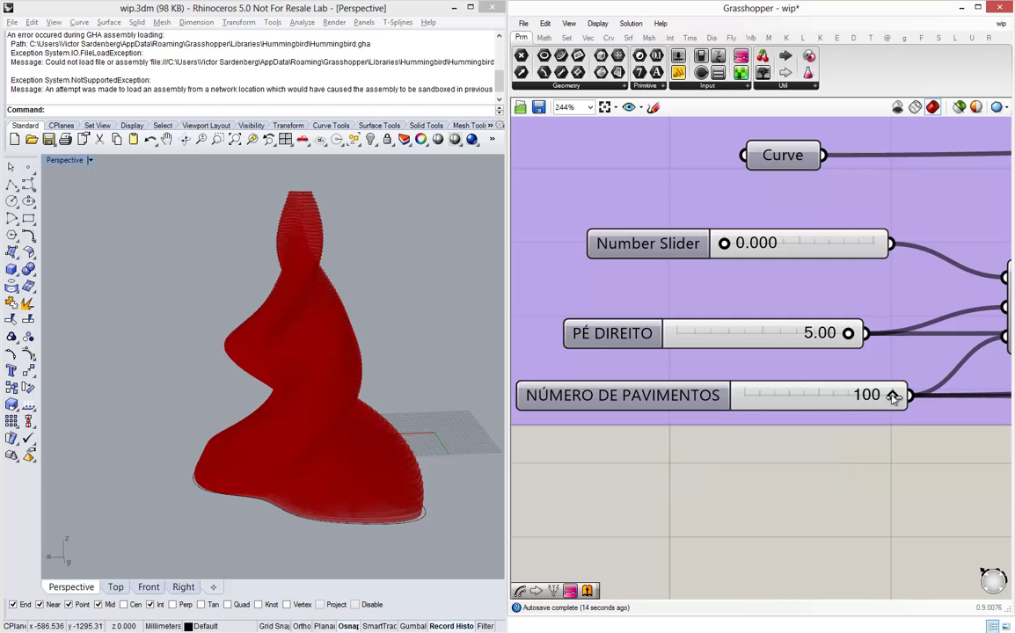
{"action": "left_click_drag", "start_coordinate": [884, 398], "coordinate": [911, 397]}
- Set the ROTAÇÃO slider in the ROTATE group to 5.83
{"action": "scroll", "coordinate": [638, 443], "scroll_direction": "down", "scroll_amount": 5}
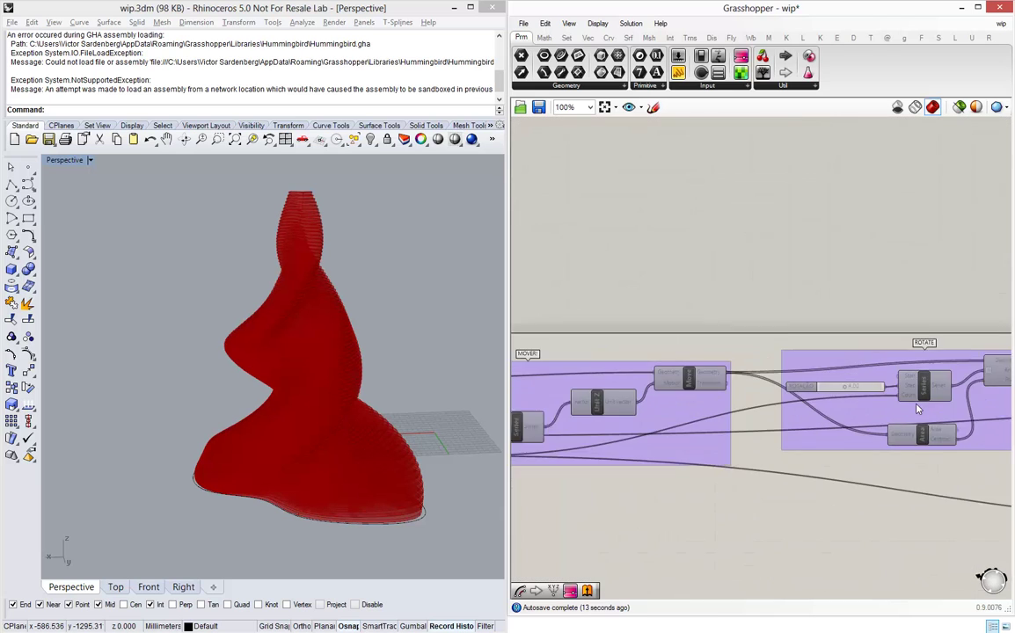
{"action": "scroll", "coordinate": [918, 408], "scroll_direction": "up", "scroll_amount": 4}
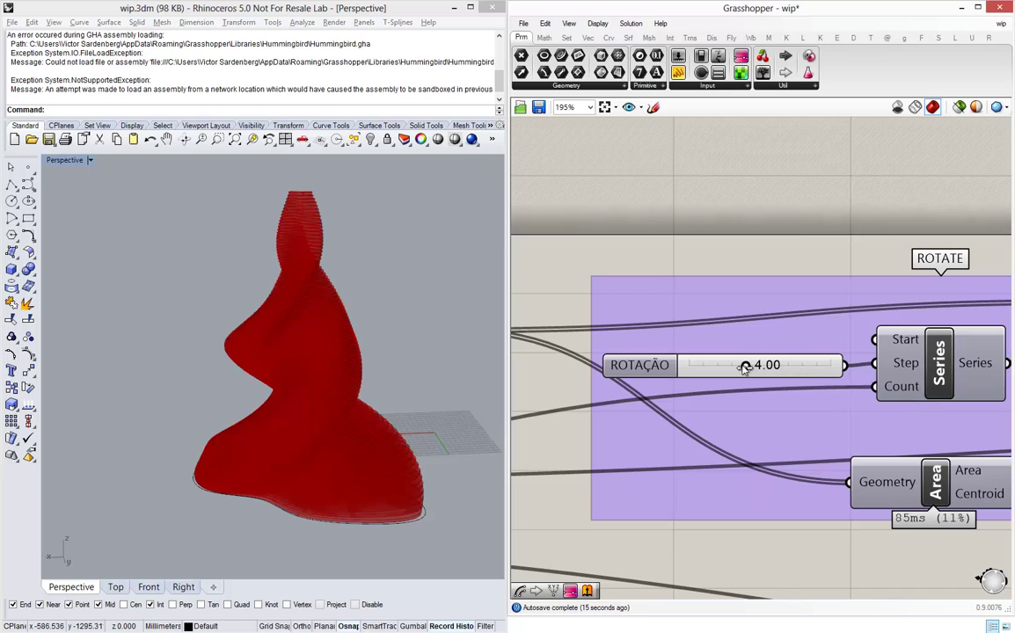
{"action": "left_click_drag", "start_coordinate": [742, 368], "coordinate": [772, 368]}
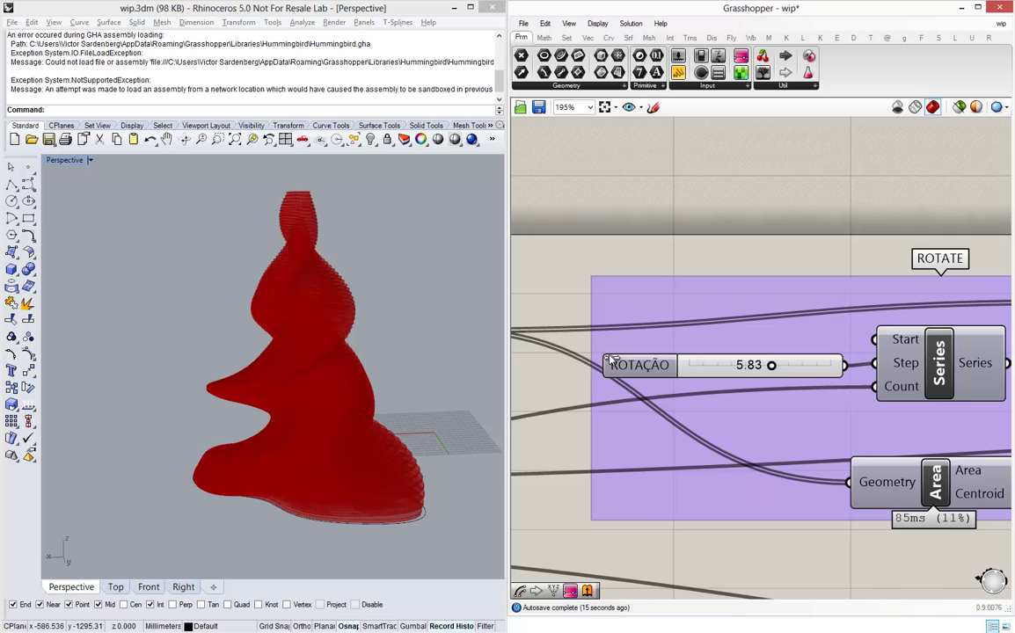
- Set the slider feeding Domain start in the SCALE group to 0.05
{"action": "scroll", "coordinate": [608, 360], "scroll_direction": "down", "scroll_amount": 10}
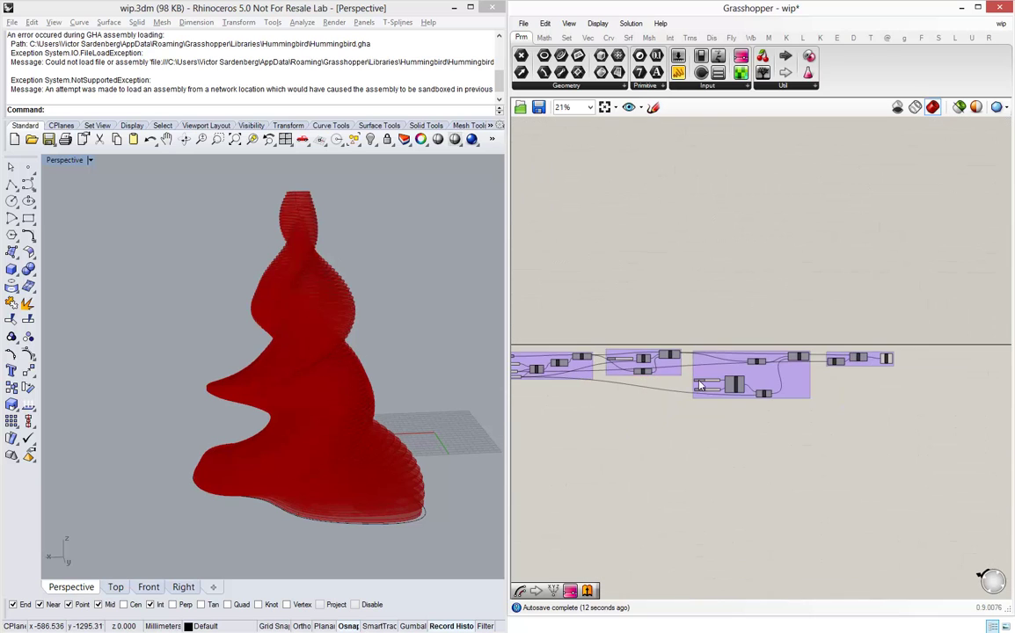
{"action": "scroll", "coordinate": [699, 384], "scroll_direction": "up", "scroll_amount": 10}
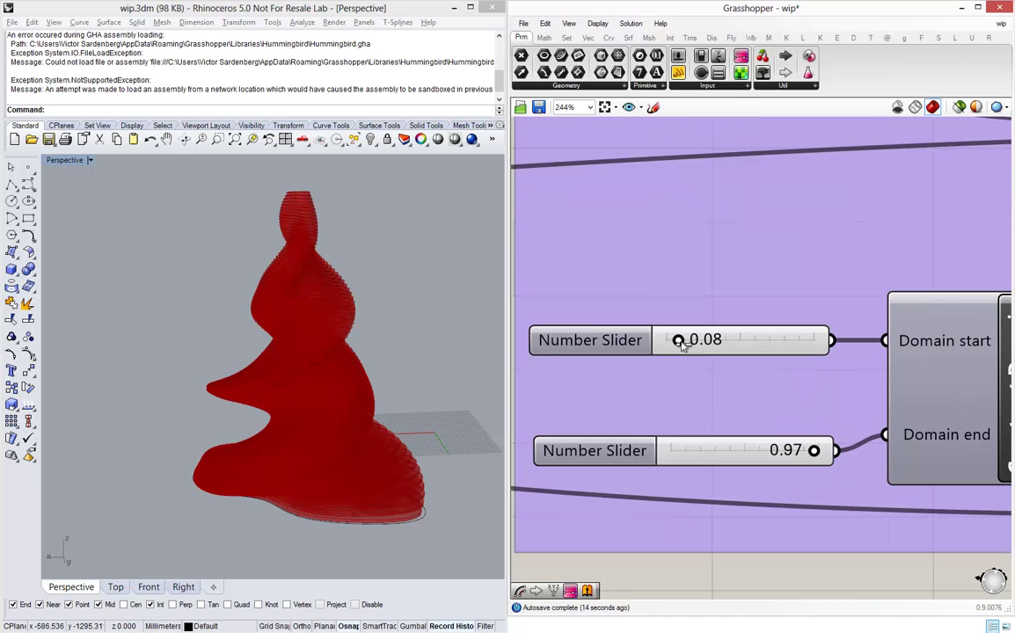
{"action": "left_click_drag", "start_coordinate": [682, 344], "coordinate": [508, 460]}
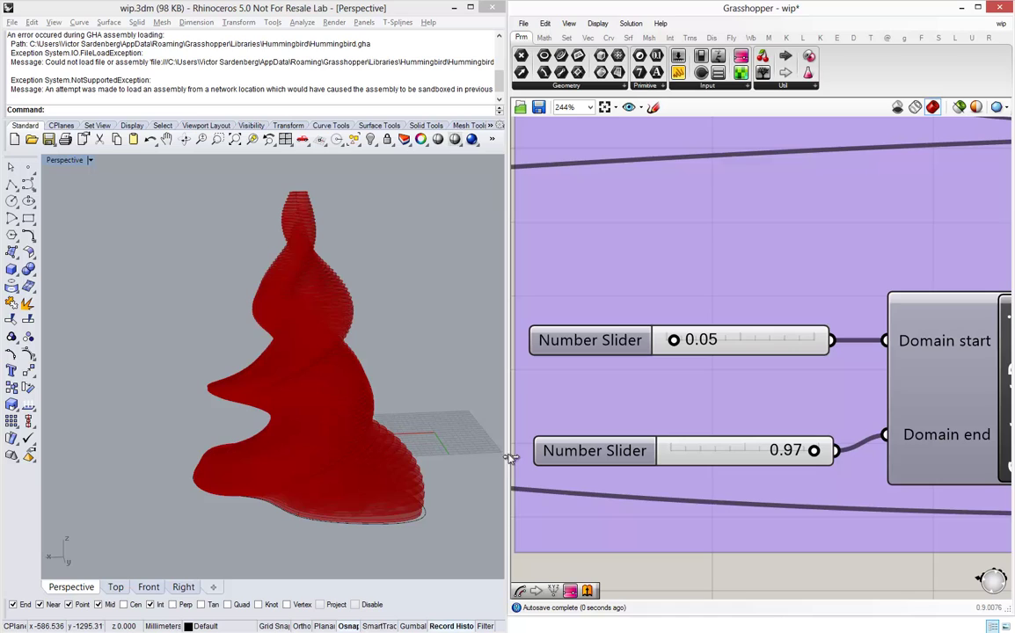
- Reshape the tower's base curve in Rhino through its control points, pulling two of them outward and one inward
{"action": "left_click", "coordinate": [449, 487]}
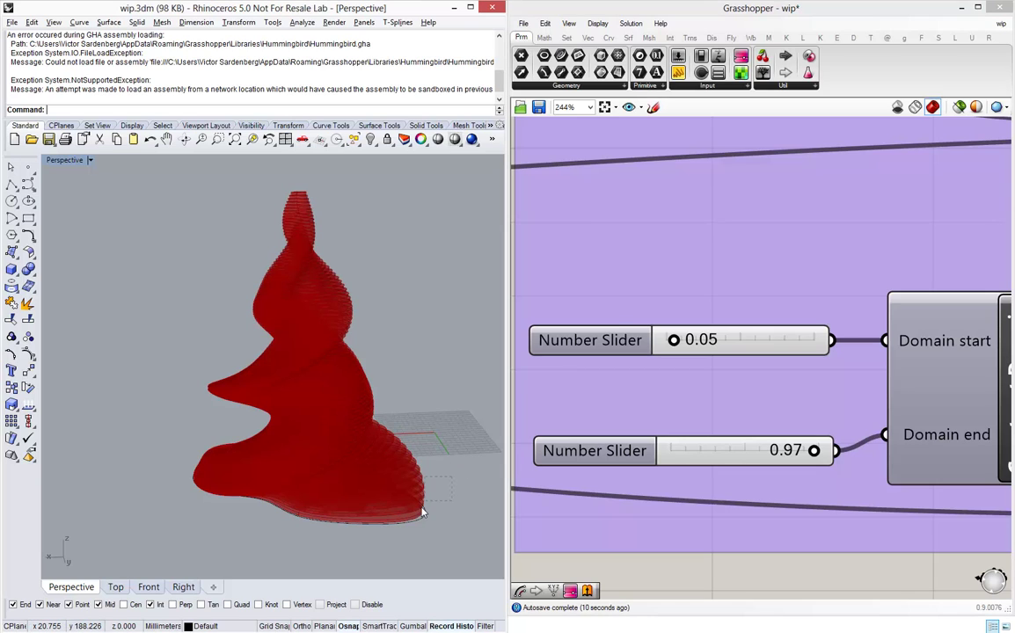
{"action": "left_click_drag", "start_coordinate": [396, 548], "coordinate": [395, 552]}
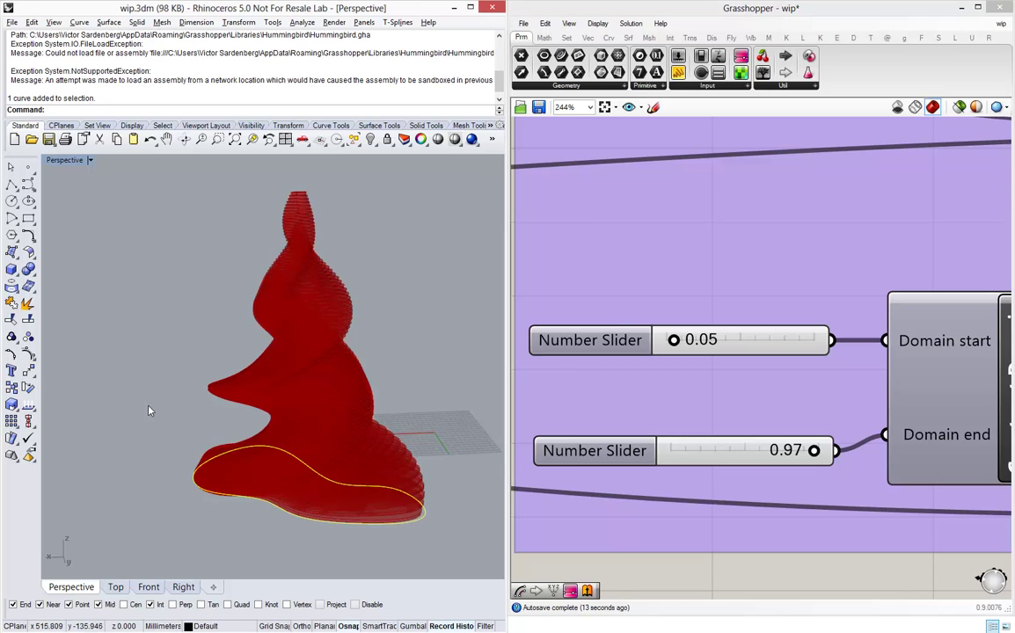
{"action": "left_click", "coordinate": [29, 354]}
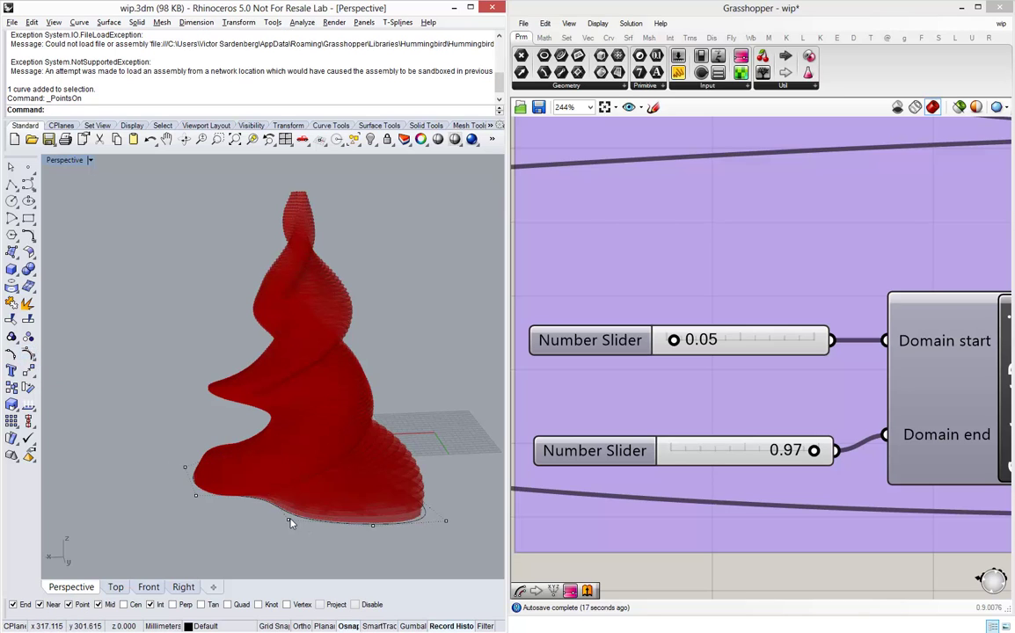
{"action": "left_click_drag", "start_coordinate": [287, 524], "coordinate": [269, 536]}
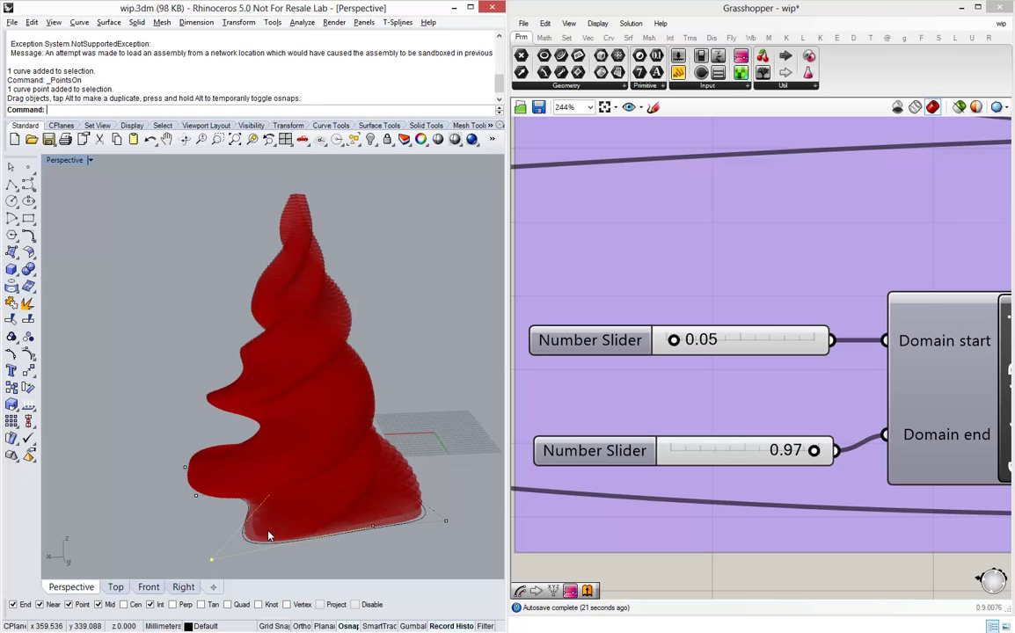
{"action": "left_click_drag", "start_coordinate": [180, 450], "coordinate": [240, 482]}
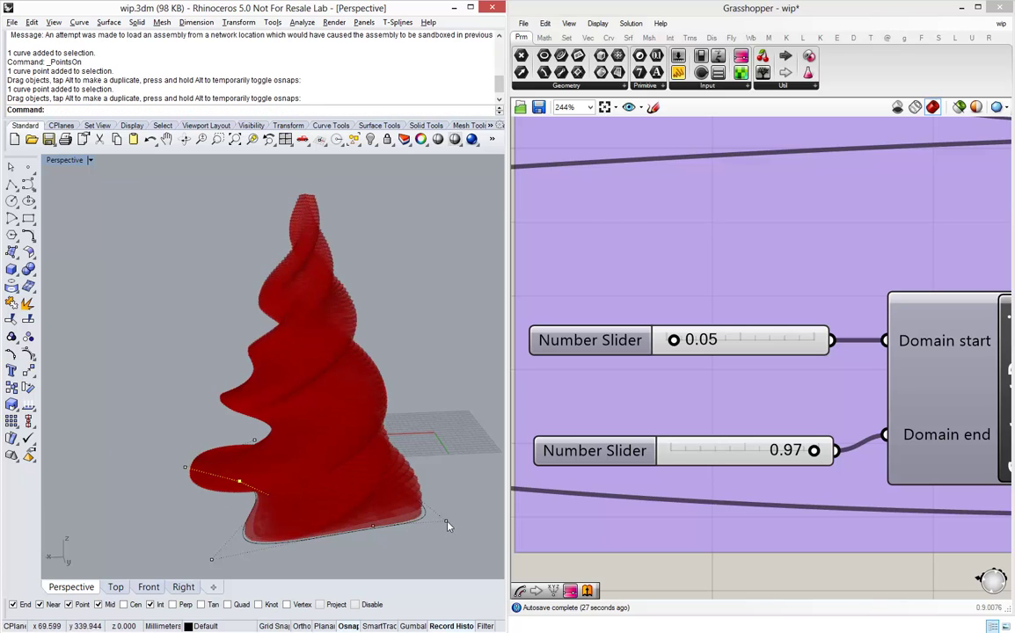
{"action": "mouse_move", "coordinate": [446, 525]}
{"action": "left_mouse_down"}
{"action": "mouse_move", "coordinate": [476, 532]}
{"action": "mouse_move", "coordinate": [457, 533]}
{"action": "left_mouse_up"}
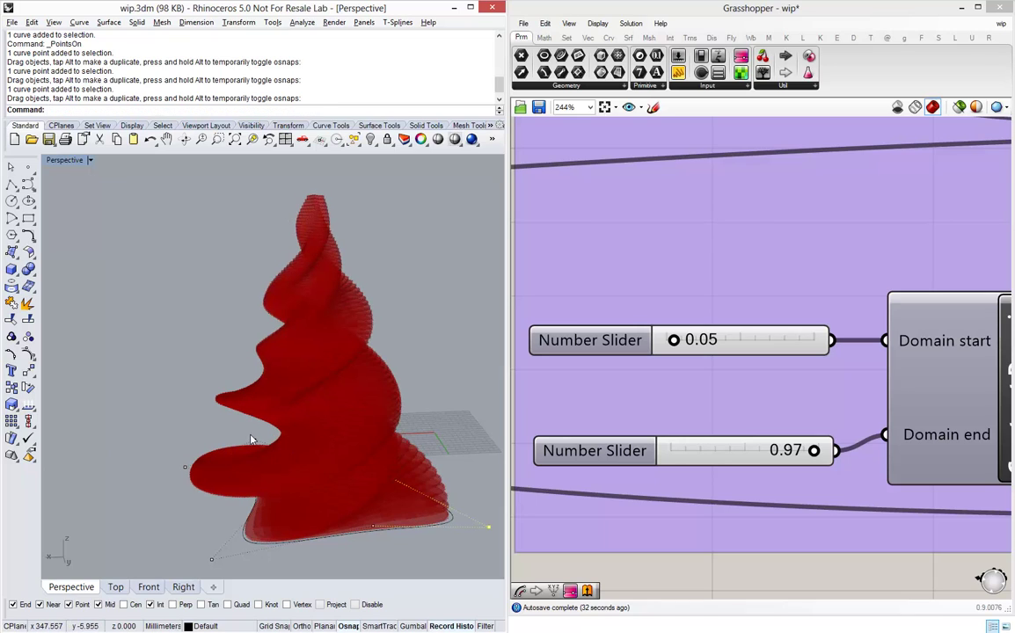
{"action": "left_click", "coordinate": [165, 461]}
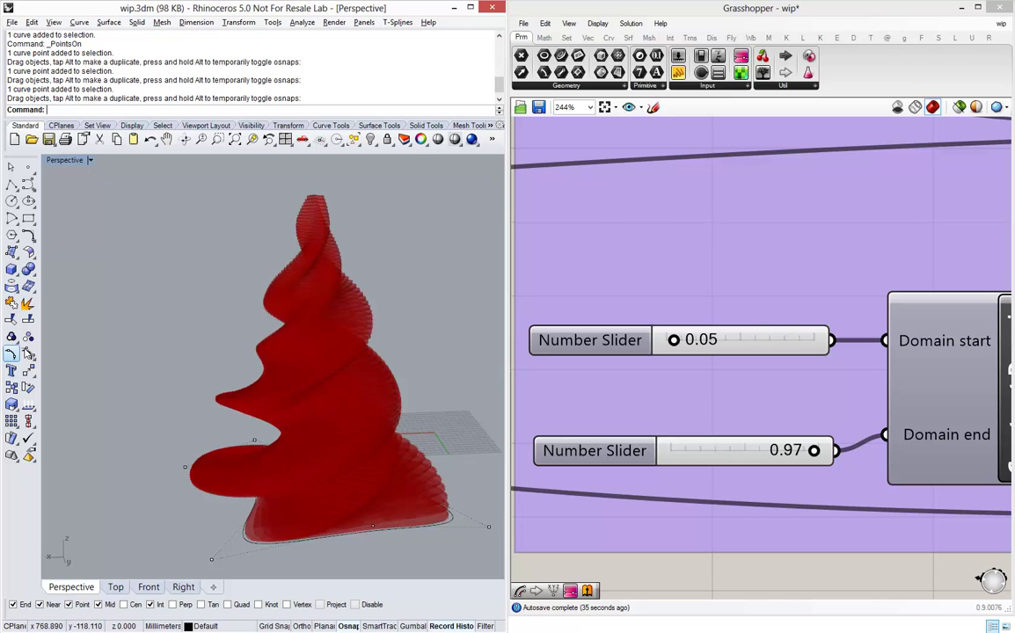
{"action": "right_click", "coordinate": [28, 320]}
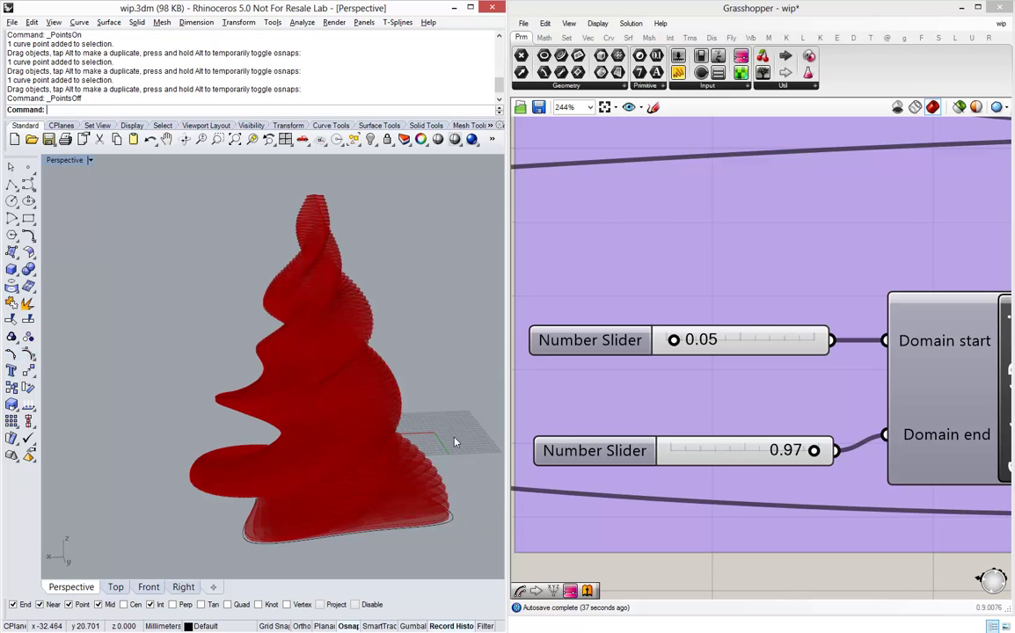
{"action": "right_click", "coordinate": [29, 353]}
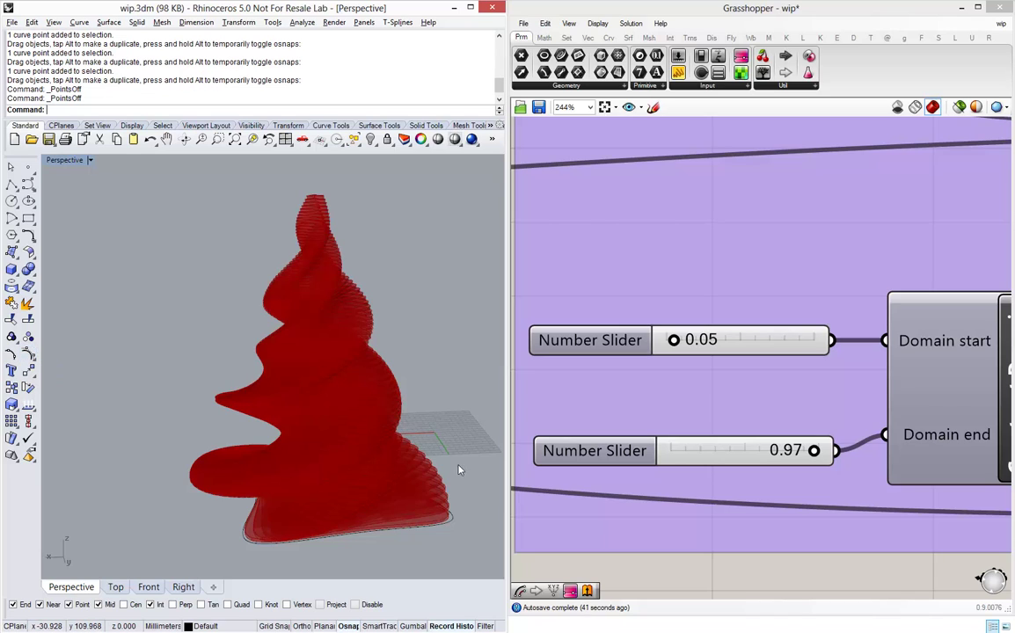
- Delete the base curve in Rhino and check the Curve parameter in Grasshopper's MOVER! group
{"action": "left_click_drag", "start_coordinate": [356, 561], "coordinate": [354, 562]}
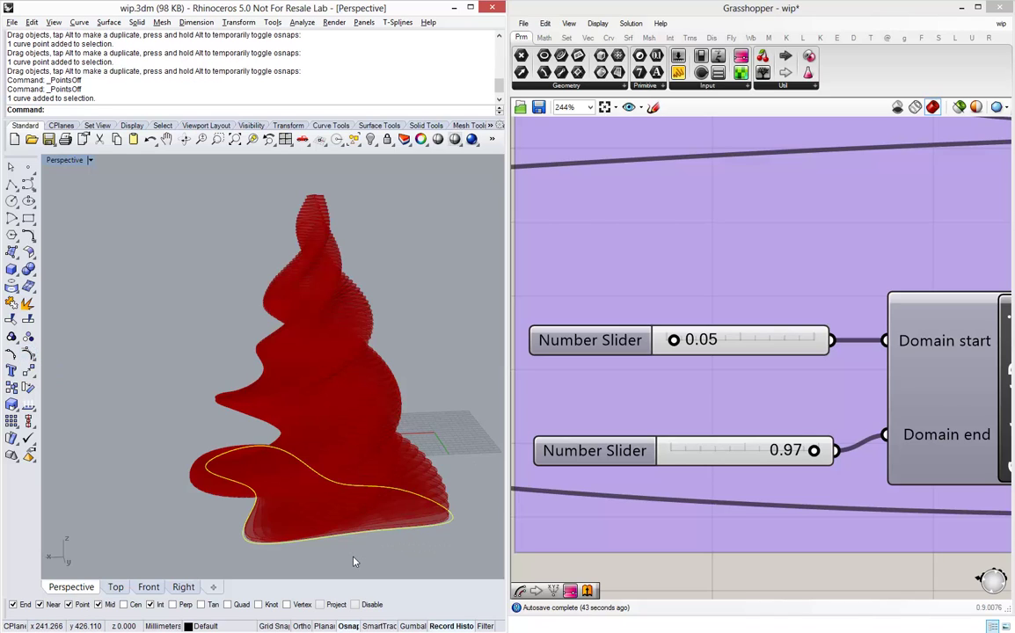
{"action": "type", "text": "Delete"}
{"action": "key", "text": "Return"}
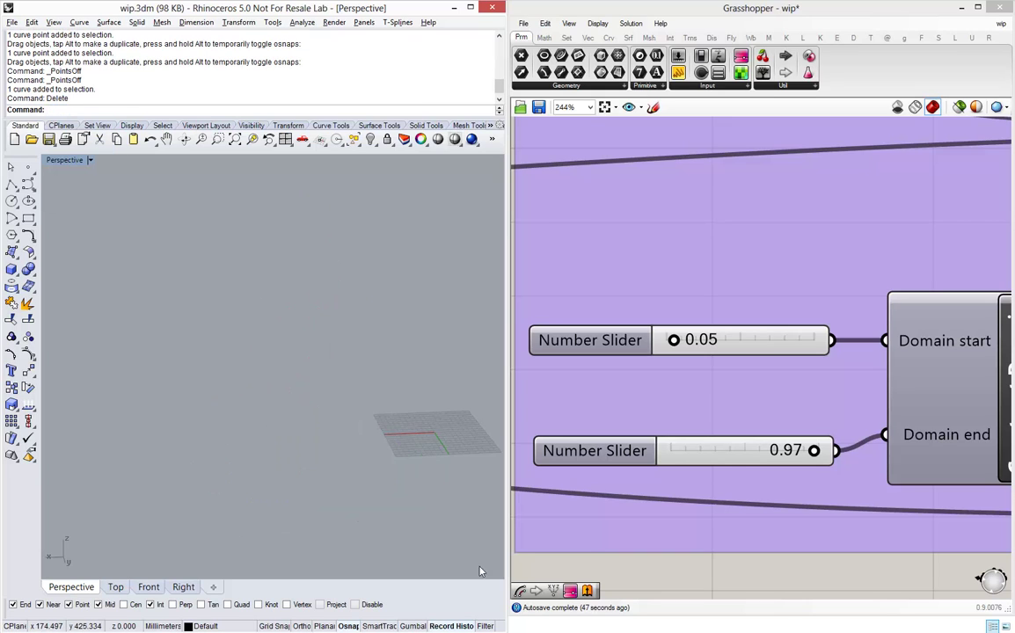
{"action": "left_click", "coordinate": [765, 405]}
{"action": "scroll", "coordinate": [784, 414], "scroll_direction": "down", "scroll_amount": 8}
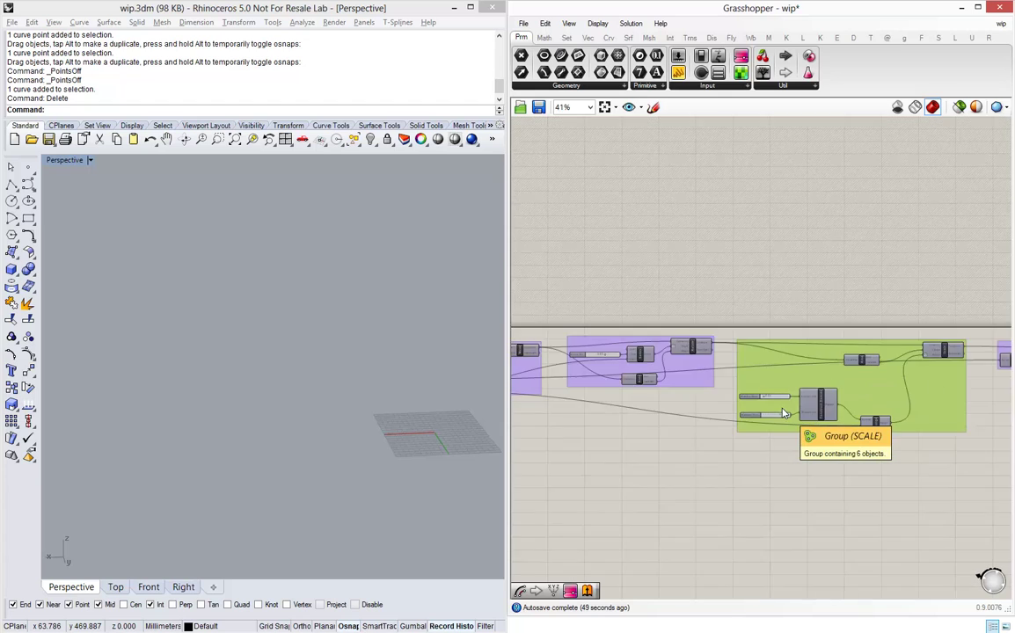
{"action": "scroll", "coordinate": [604, 387], "scroll_direction": "up", "scroll_amount": 11}
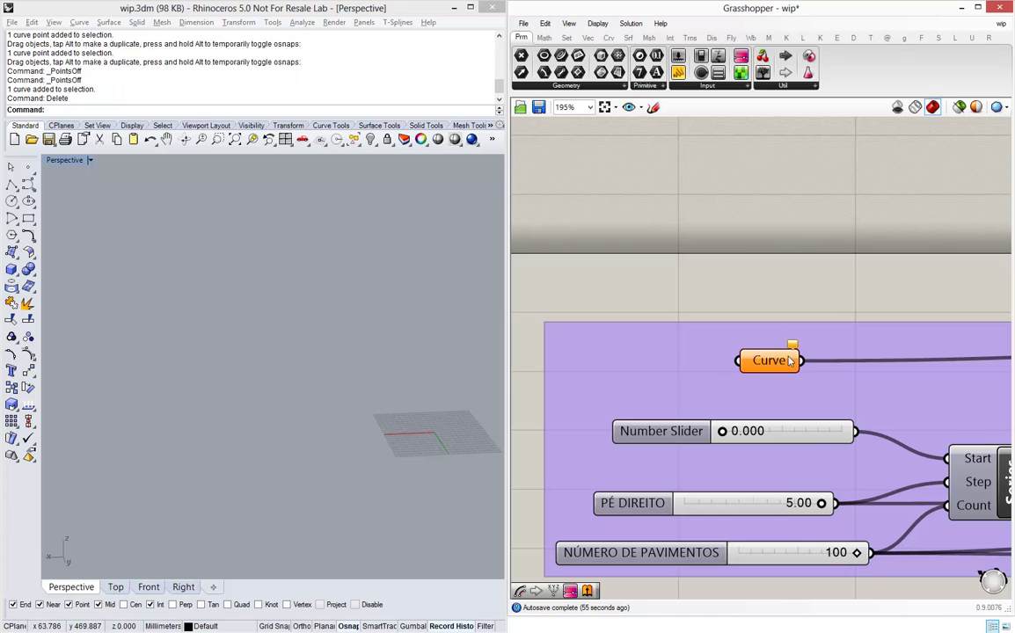
{"action": "mouse_move", "coordinate": [778, 369]}
- Draw a new closed, wavy control-point curve in Rhino's Perspective view, beside the grid, as the tower's base outline
{"action": "left_click", "coordinate": [13, 186]}
{"action": "left_click", "coordinate": [227, 445]}
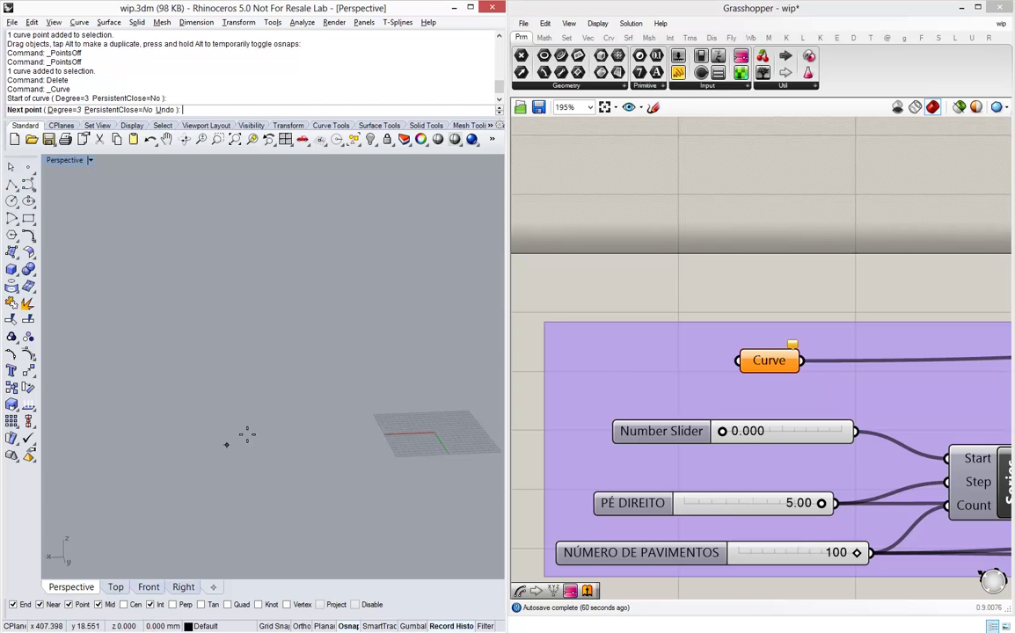
{"action": "left_click", "coordinate": [282, 421]}
{"action": "left_click", "coordinate": [356, 432]}
{"action": "left_click", "coordinate": [322, 446]}
{"action": "left_click", "coordinate": [391, 458]}
{"action": "left_click", "coordinate": [398, 501]}
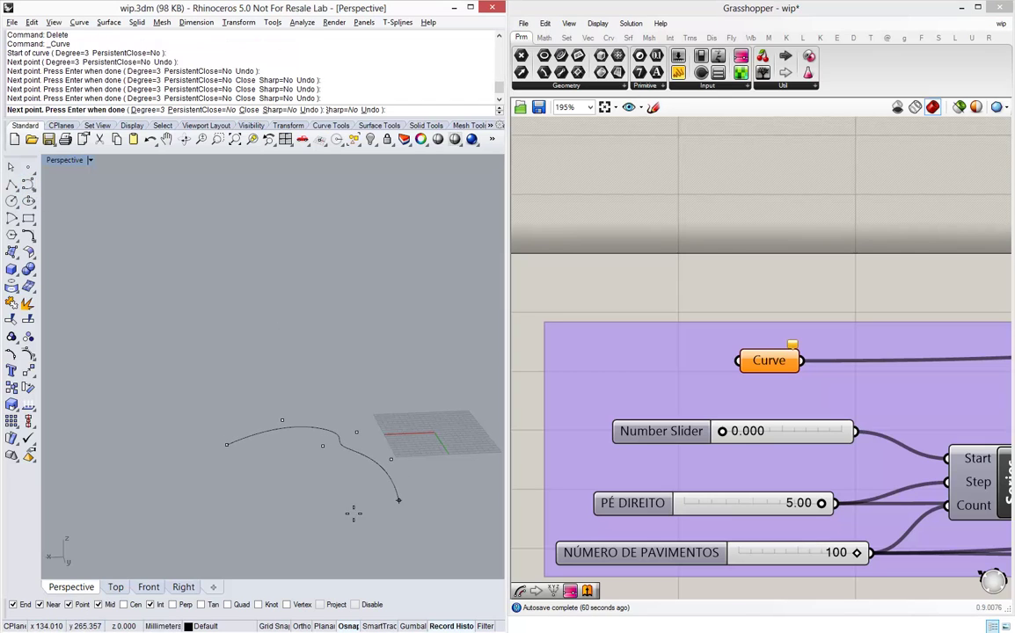
{"action": "left_click", "coordinate": [329, 517]}
{"action": "left_click", "coordinate": [262, 494]}
{"action": "left_click", "coordinate": [198, 465]}
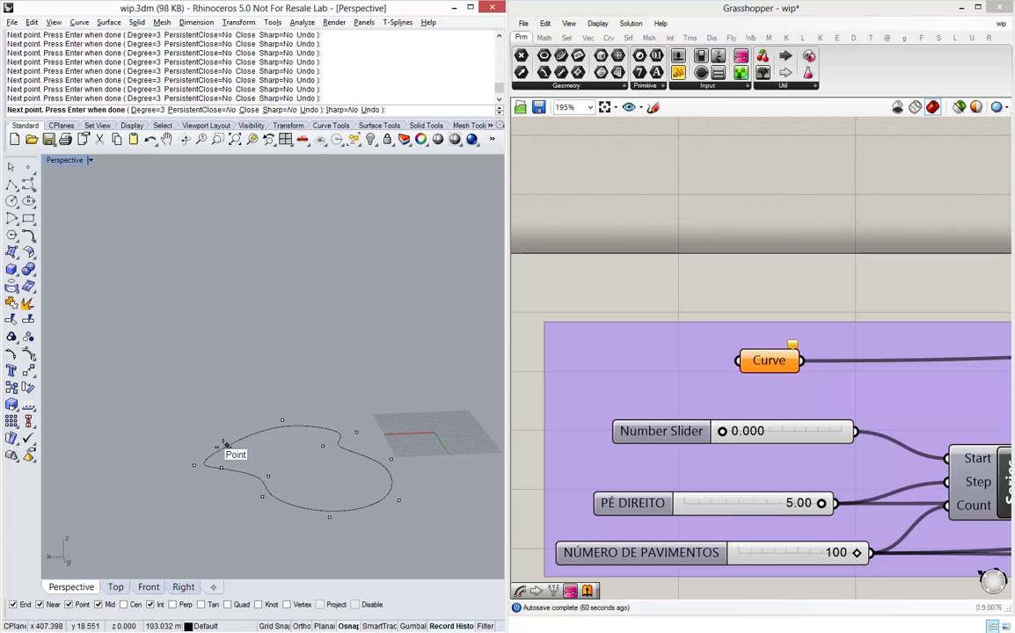
{"action": "left_click", "coordinate": [227, 444]}
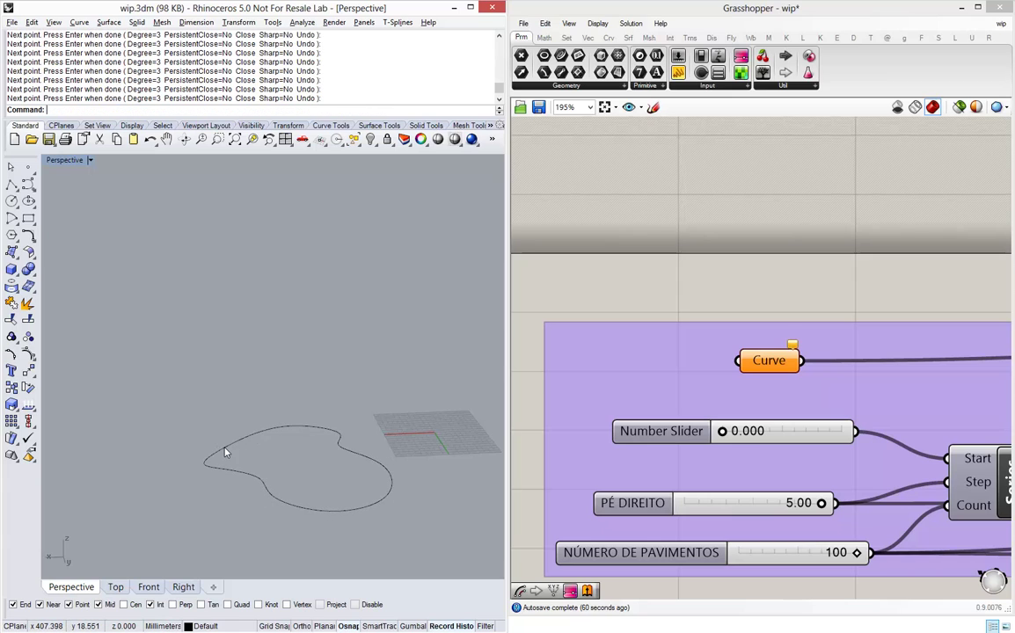
- Reference the newly drawn closed curve in Grasshopper's Curve parameter with Set one Curve
{"action": "right_click", "coordinate": [762, 368]}
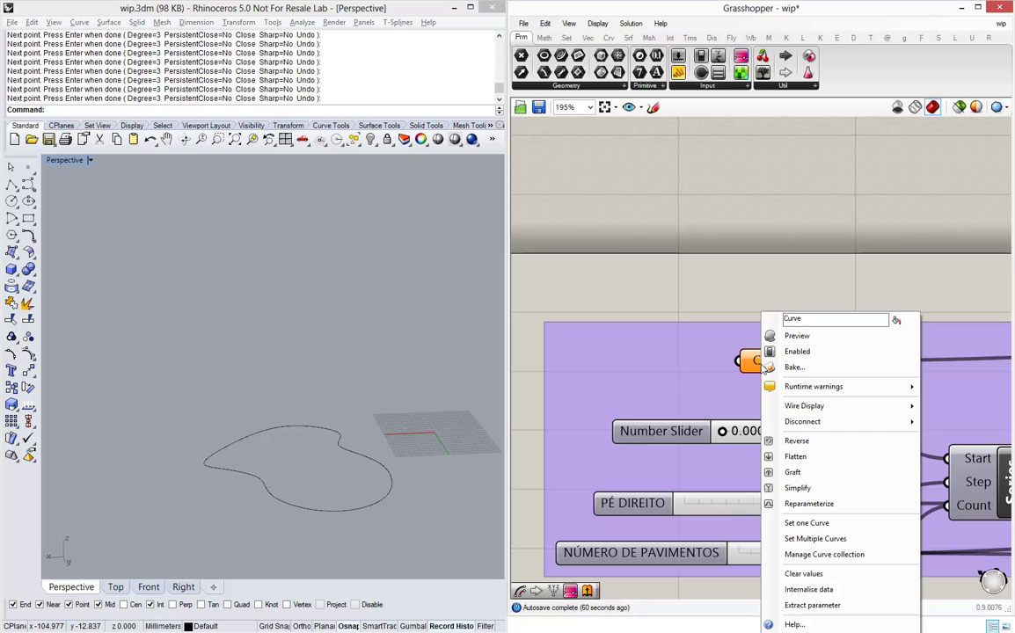
{"action": "left_click", "coordinate": [807, 522]}
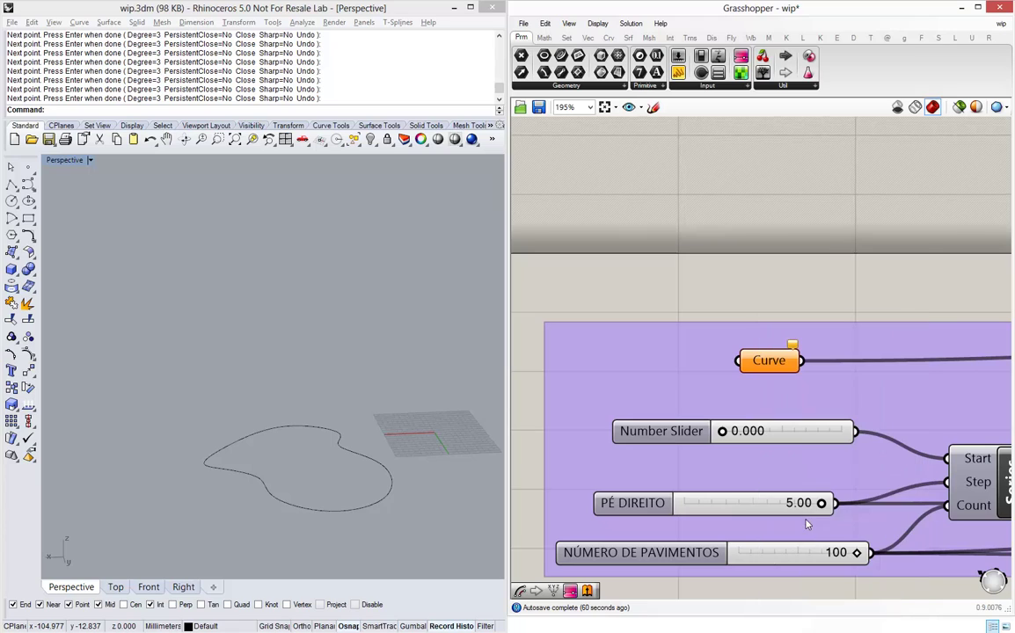
{"action": "left_click", "coordinate": [349, 456]}
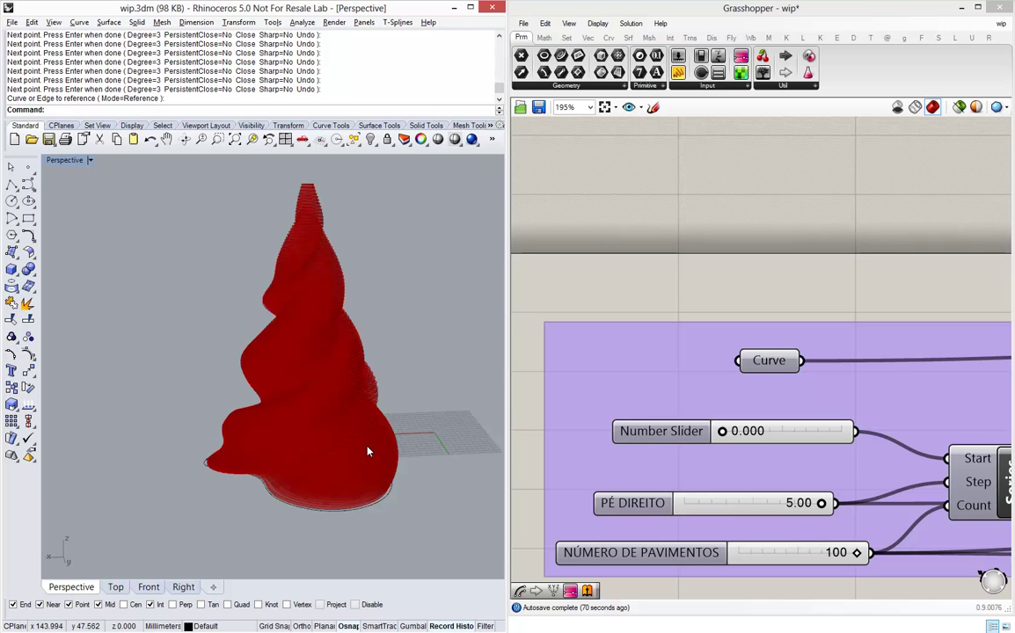
- Inspect the twisted tower built on the new base curve from several angles in Rhino's Perspective view
{"action": "right_click_drag", "start_coordinate": [330, 417], "coordinate": [364, 396]}
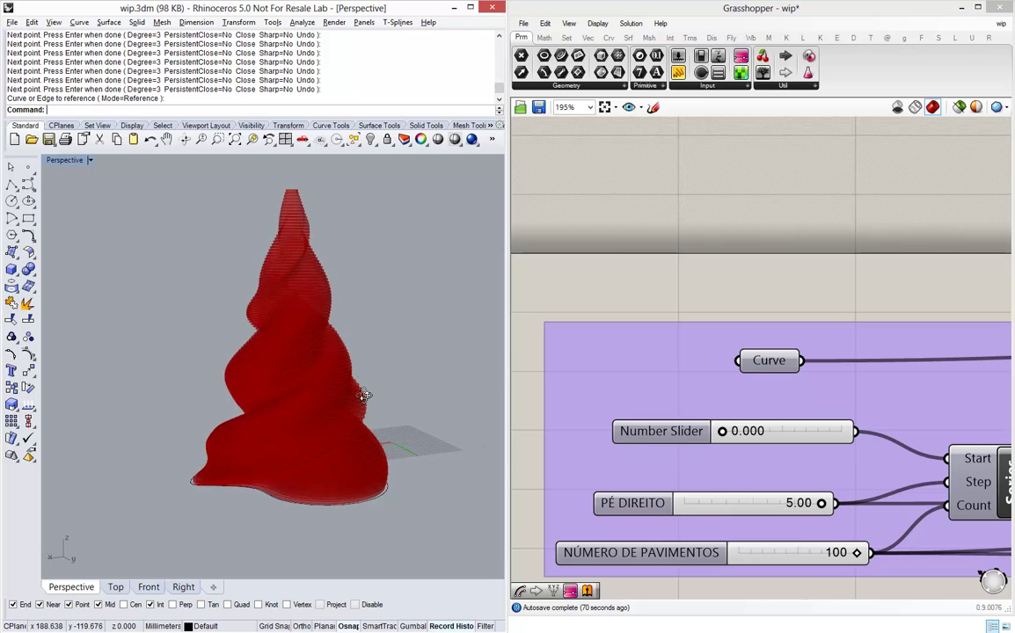
{"action": "scroll", "coordinate": [293, 311], "scroll_direction": "up", "scroll_amount": 1}
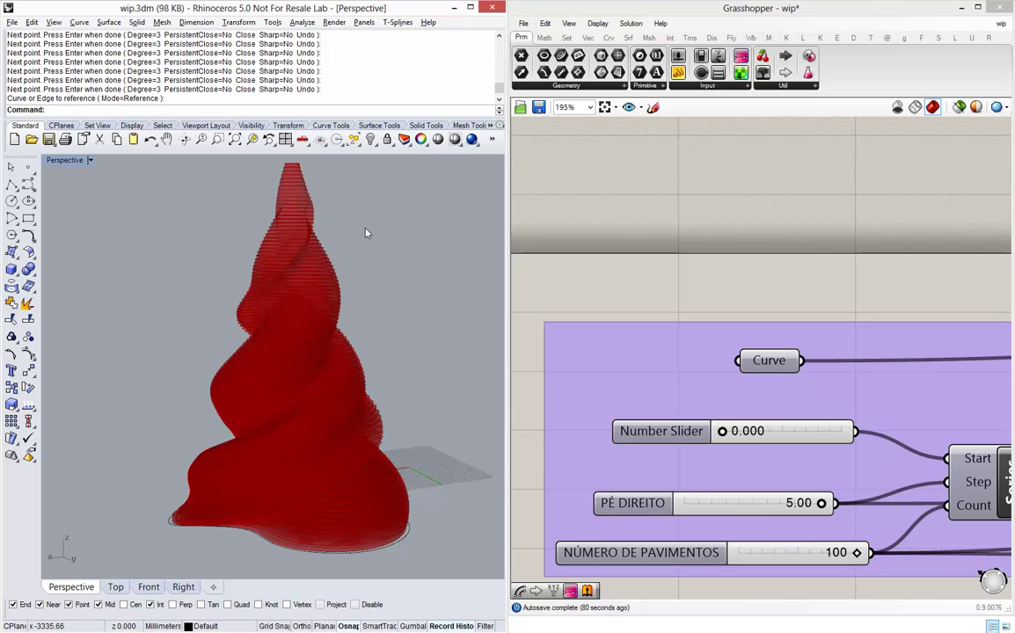
{"action": "left_click_drag", "start_coordinate": [367, 226], "coordinate": [220, 301]}
{"action": "left_click_drag", "start_coordinate": [187, 175], "coordinate": [380, 386]}
{"action": "left_click_drag", "start_coordinate": [429, 430], "coordinate": [244, 306]}
{"action": "right_click_drag", "start_coordinate": [301, 420], "coordinate": [328, 367]}
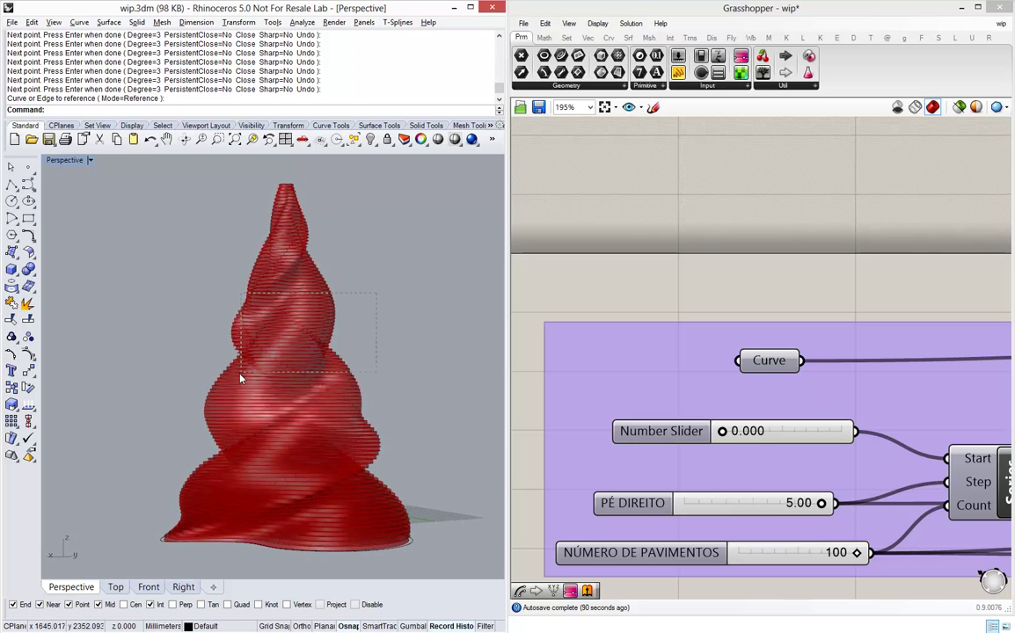
{"action": "left_click_drag", "start_coordinate": [229, 382], "coordinate": [228, 381]}
{"action": "right_click_drag", "start_coordinate": [366, 318], "coordinate": [328, 360]}
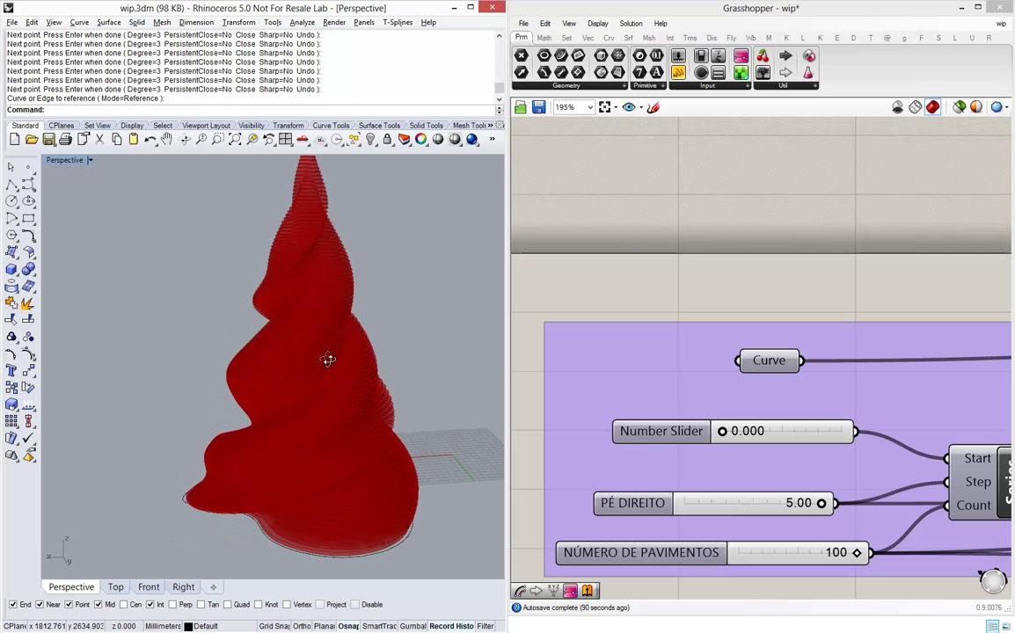
- Review the Grasshopper definition, checking the geometry shown by the Cap Holes and Scale components
{"action": "scroll", "coordinate": [593, 298], "scroll_direction": "down", "scroll_amount": 10}
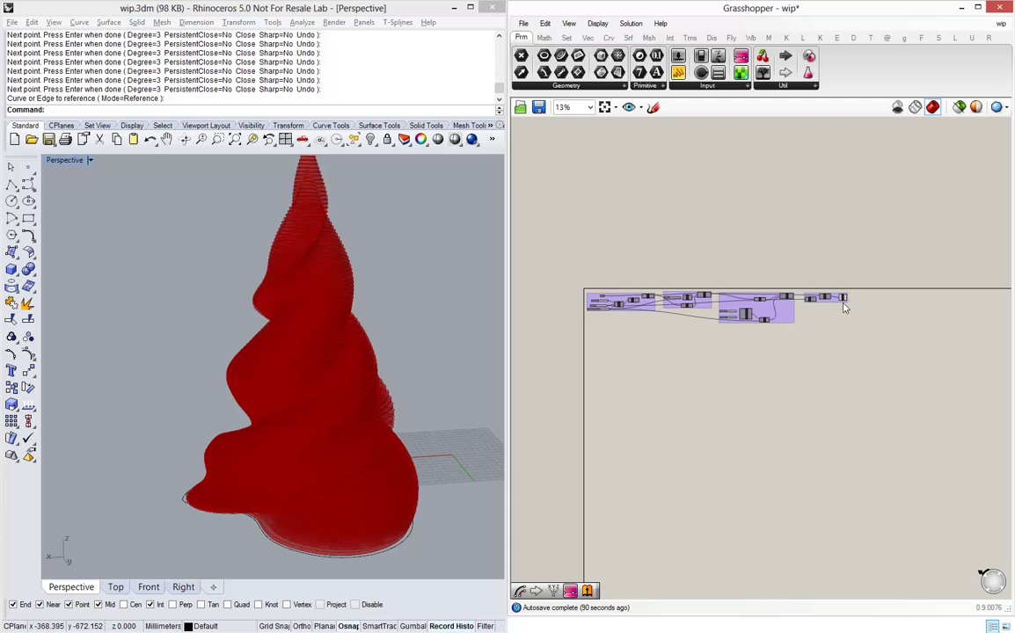
{"action": "scroll", "coordinate": [843, 306], "scroll_direction": "up", "scroll_amount": 8}
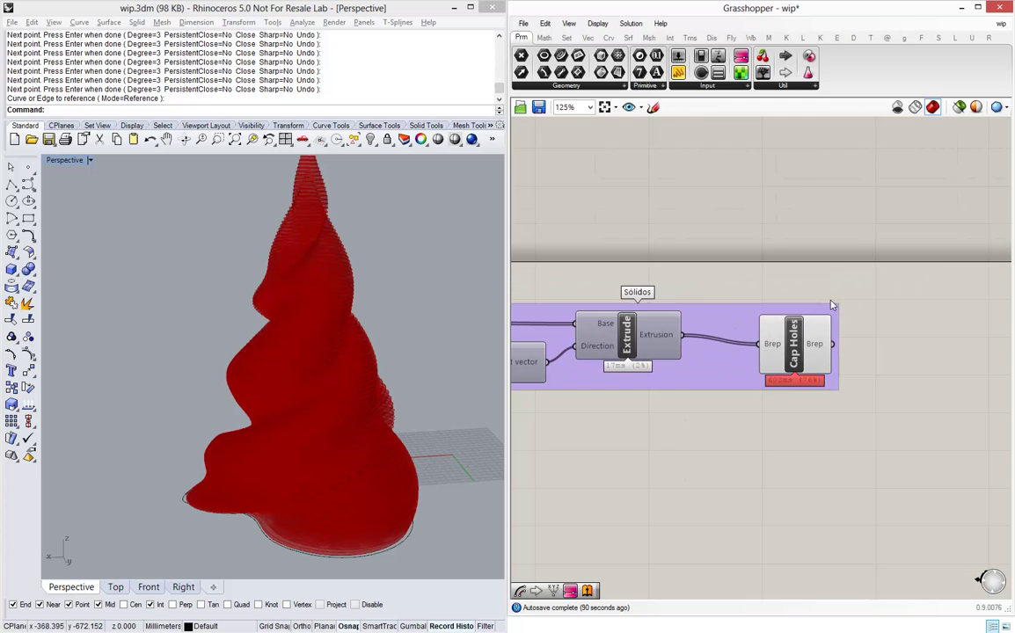
{"action": "scroll", "coordinate": [906, 279], "scroll_direction": "down", "scroll_amount": 5}
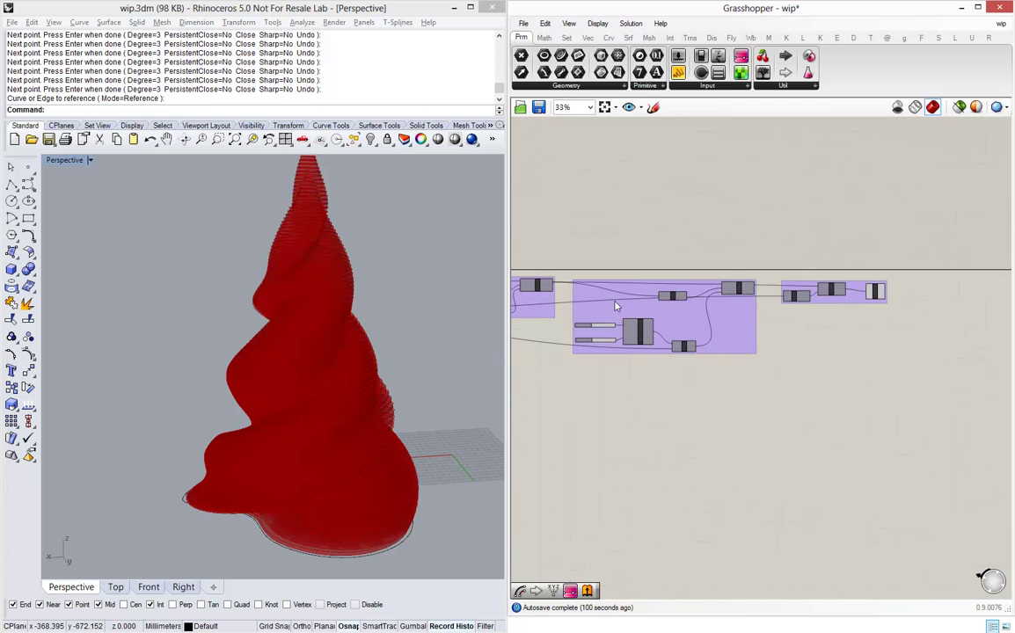
{"action": "scroll", "coordinate": [884, 291], "scroll_direction": "up", "scroll_amount": 8}
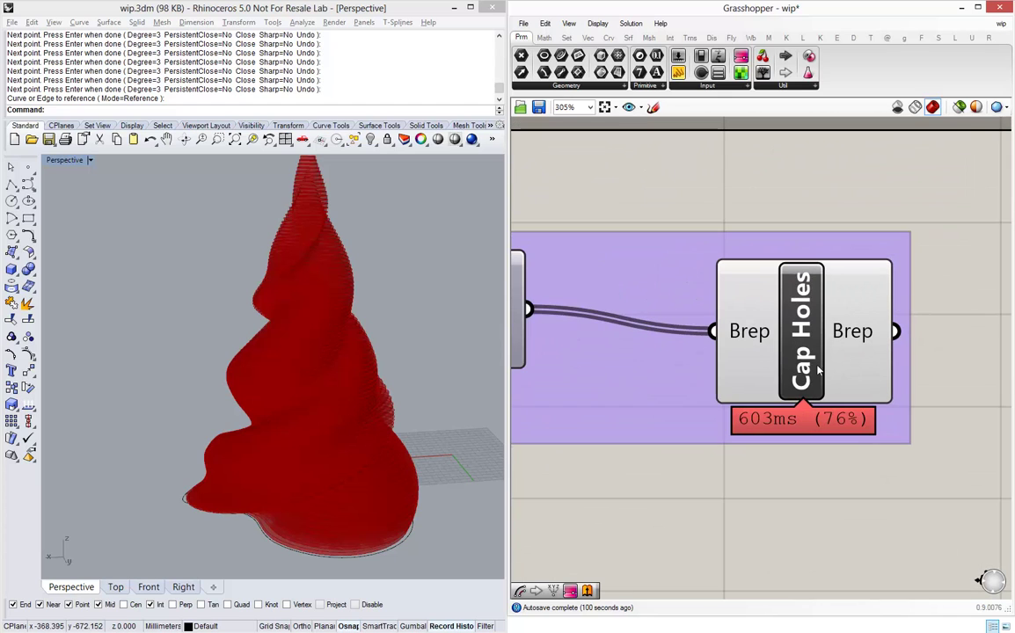
{"action": "left_click", "coordinate": [810, 332]}
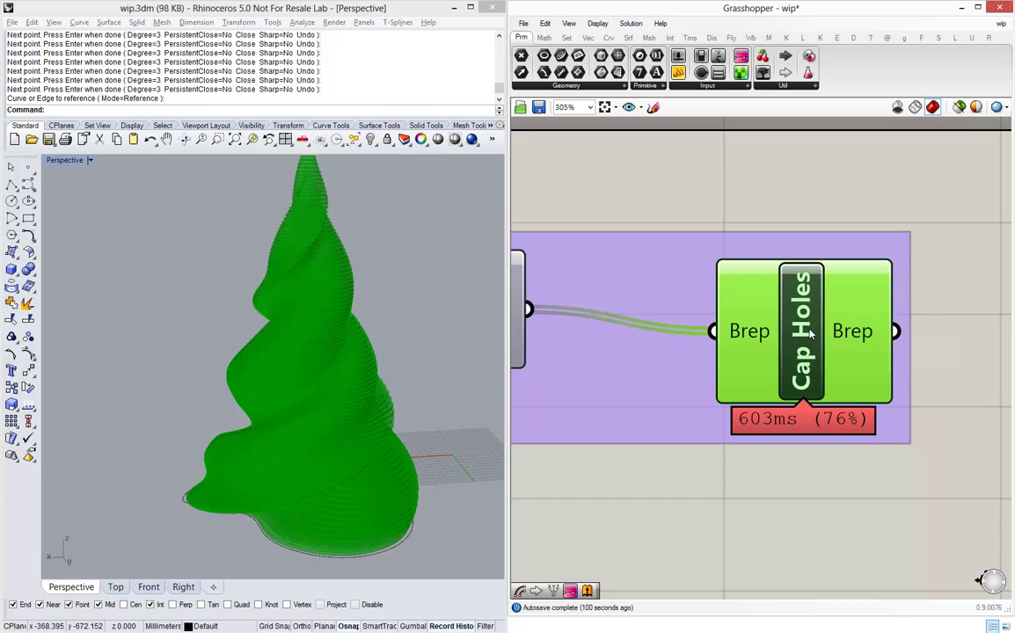
{"action": "scroll", "coordinate": [810, 333], "scroll_direction": "down", "scroll_amount": 4}
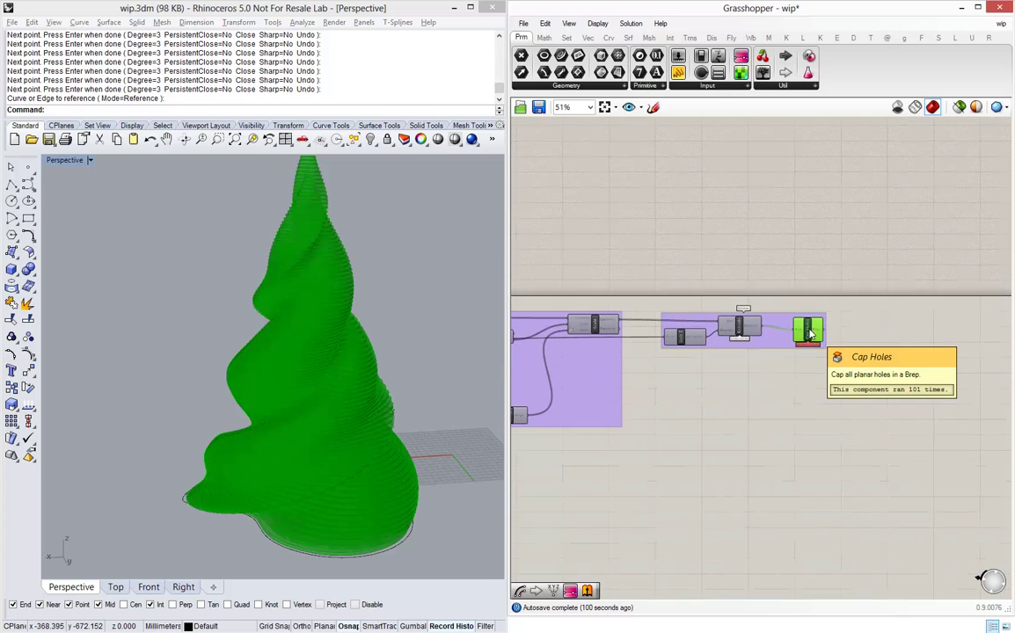
{"action": "right_click_drag", "start_coordinate": [532, 288], "coordinate": [669, 308]}
{"action": "scroll", "coordinate": [670, 332], "scroll_direction": "up", "scroll_amount": 3}
{"action": "left_click", "coordinate": [670, 329]}
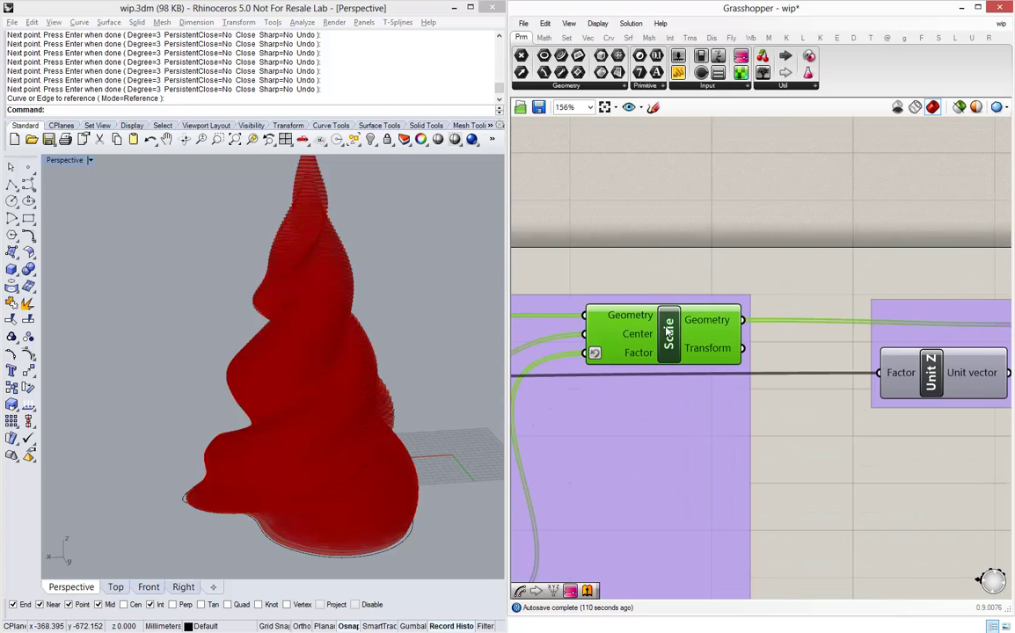
- Bake the capped solid floors from the Cap Holes component into the Rhino document
{"action": "scroll", "coordinate": [589, 333], "scroll_direction": "down", "scroll_amount": 4}
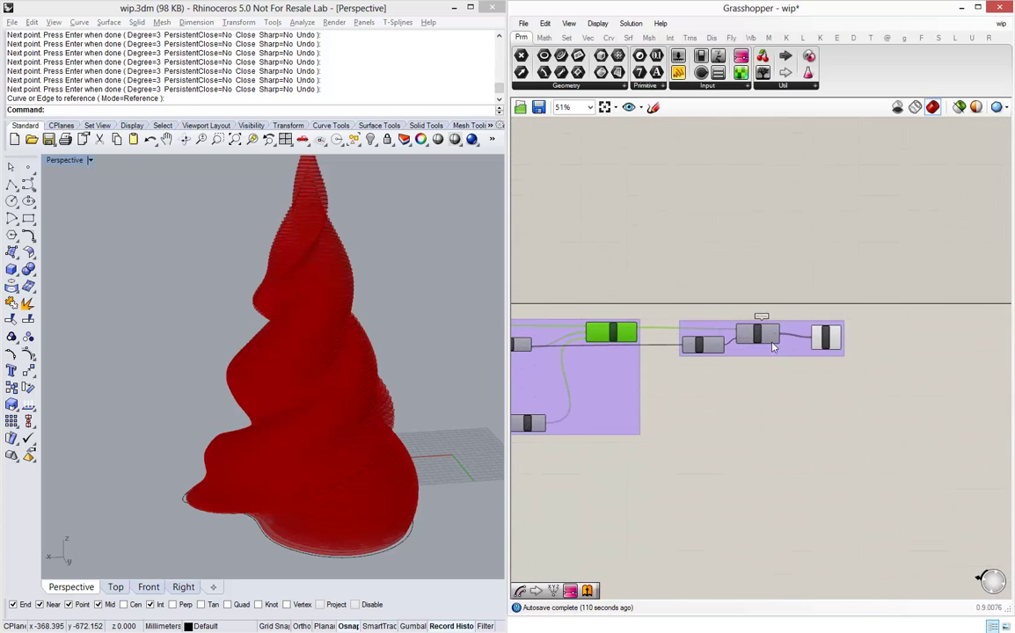
{"action": "scroll", "coordinate": [834, 345], "scroll_direction": "up", "scroll_amount": 6}
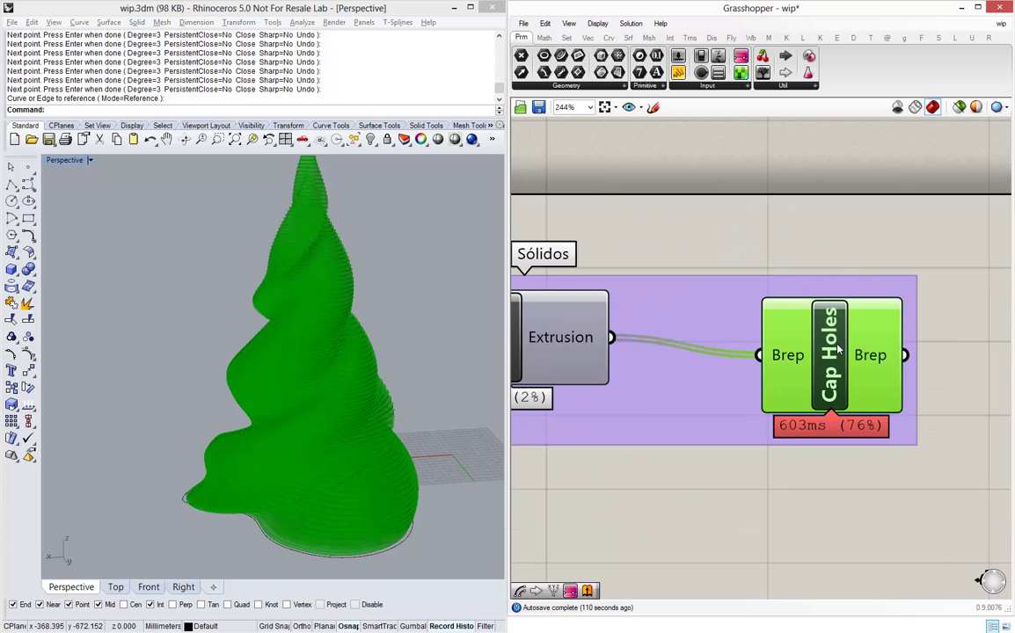
{"action": "middle_click", "coordinate": [832, 348]}
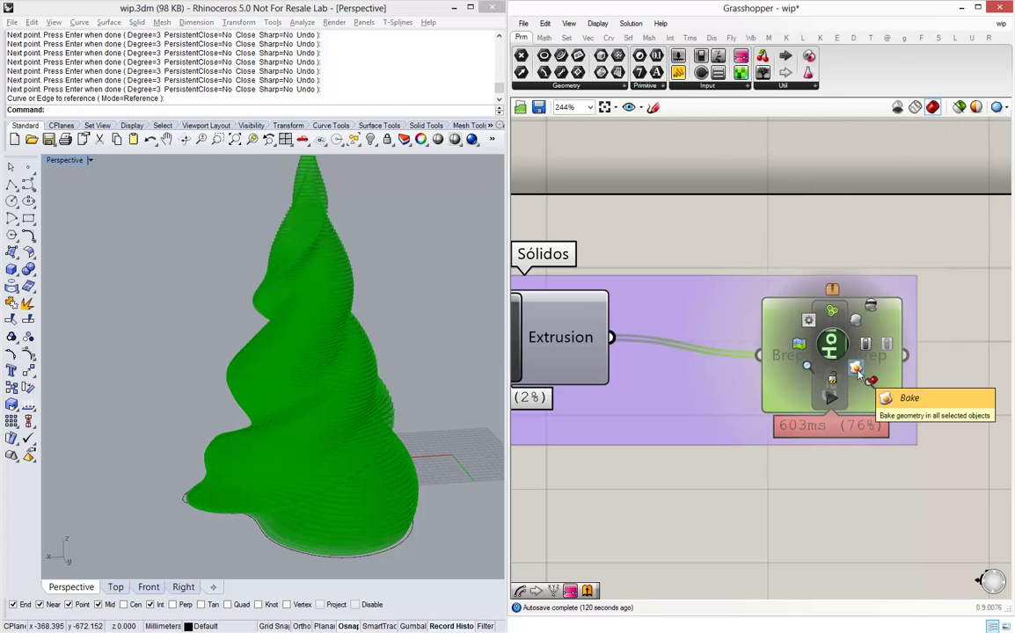
{"action": "left_click", "coordinate": [858, 370]}
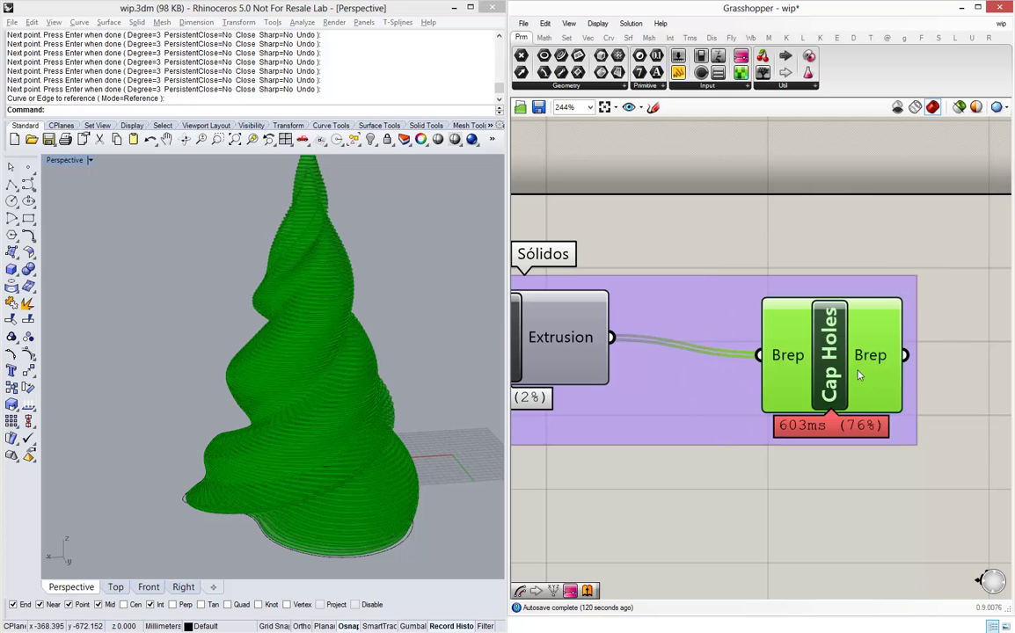
{"action": "left_click", "coordinate": [626, 261]}
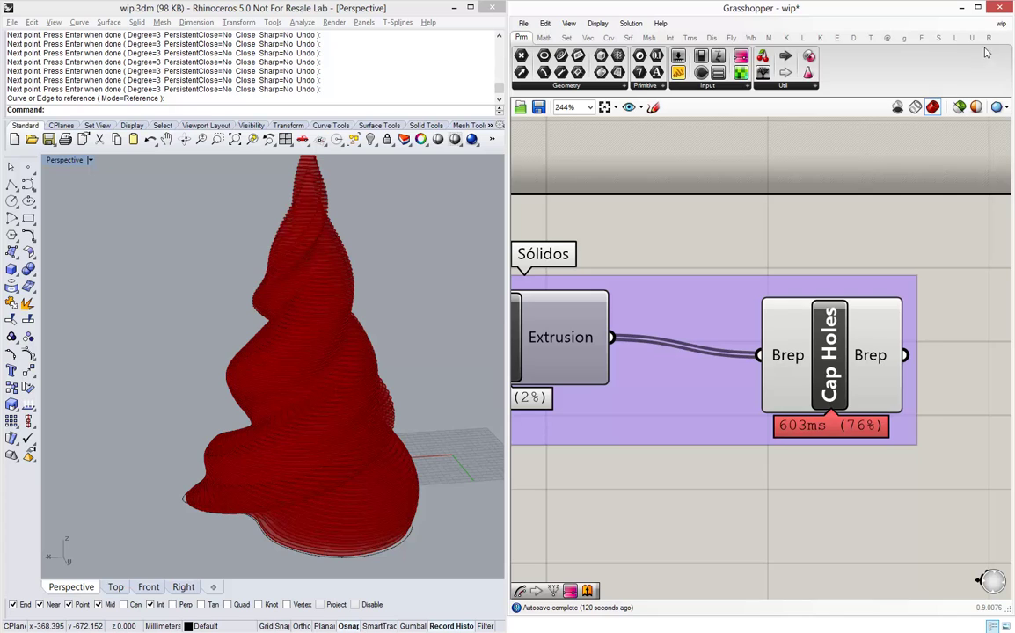
- Close the Grasshopper window and set Rhino's Perspective viewport to the Shaded display mode
{"action": "left_click", "coordinate": [999, 7]}
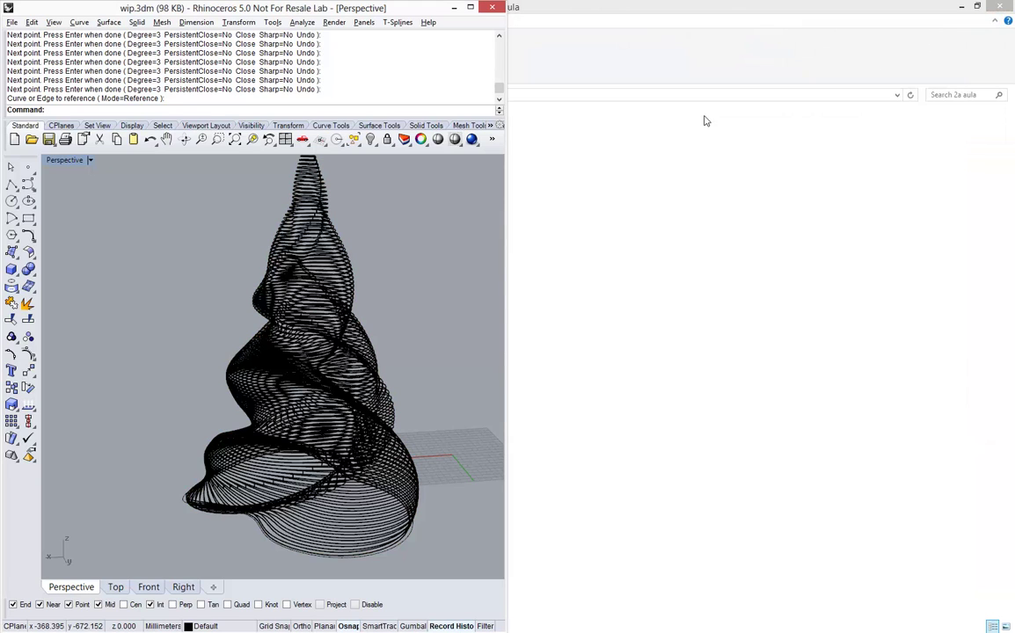
{"action": "left_click", "coordinate": [86, 161]}
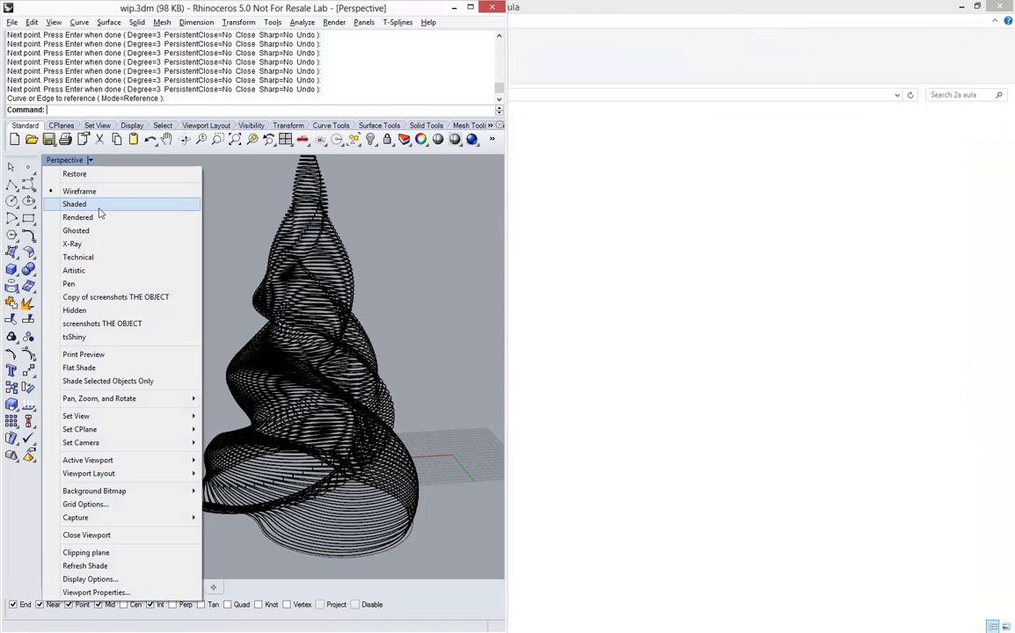
{"action": "left_click", "coordinate": [100, 205]}
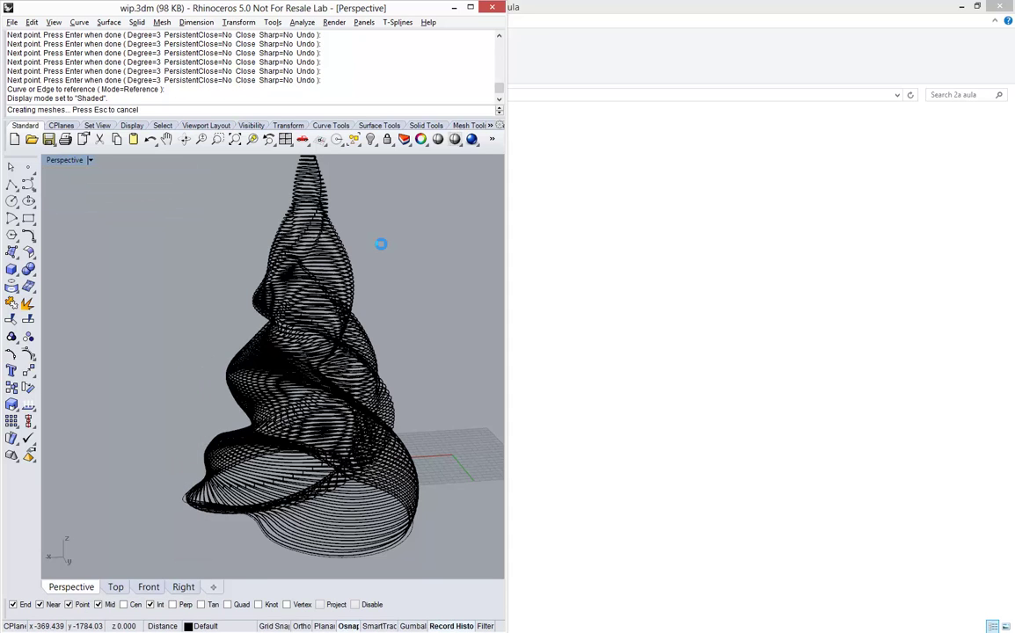
{"action": "left_click", "coordinate": [327, 276]}
{"action": "left_click", "coordinate": [370, 276]}
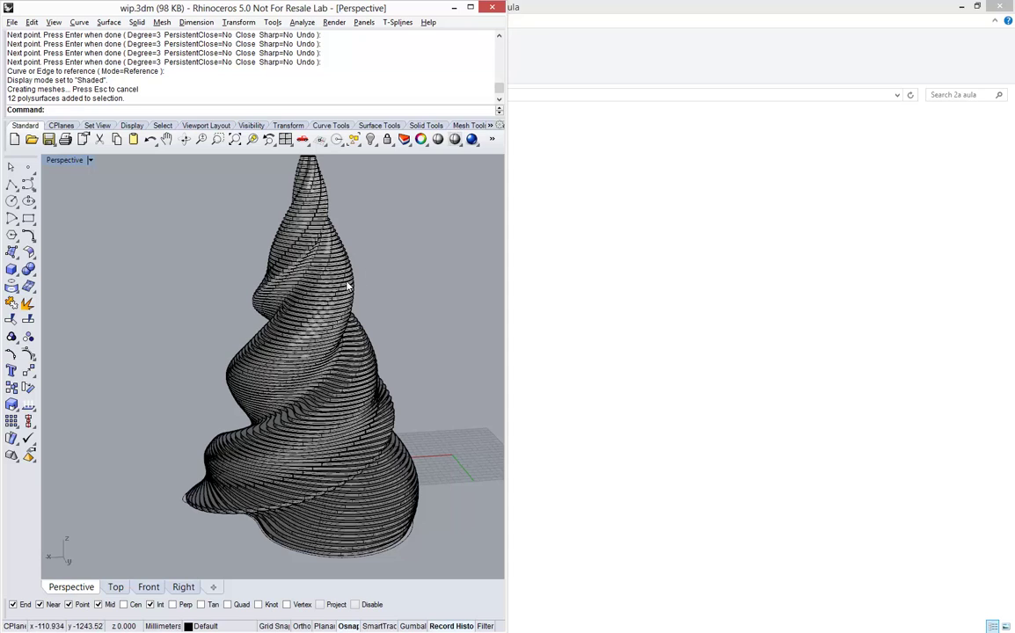
- Move one baked floor out of the upper part of the tower and undo the move
{"action": "left_click", "coordinate": [349, 284]}
{"action": "left_click_drag", "start_coordinate": [342, 283], "coordinate": [449, 290]}
{"action": "left_click", "coordinate": [449, 292]}
{"action": "key", "text": "ctrl+z"}
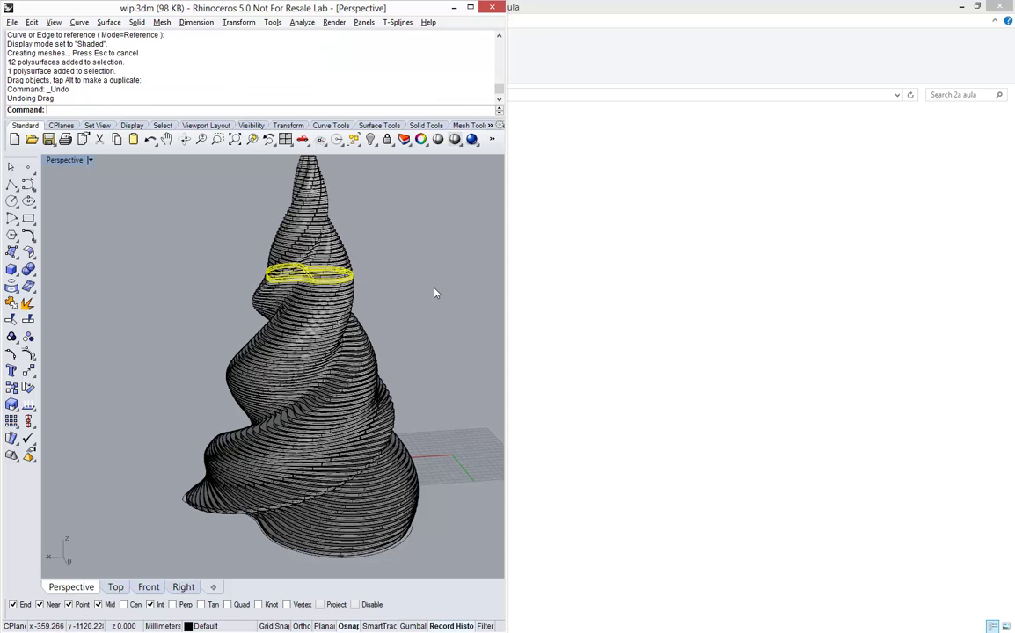
{"action": "left_click", "coordinate": [436, 291]}
- Render the baked tower in the Perspective view, then close the render window
{"action": "right_click_drag", "start_coordinate": [403, 224], "coordinate": [326, 220]}
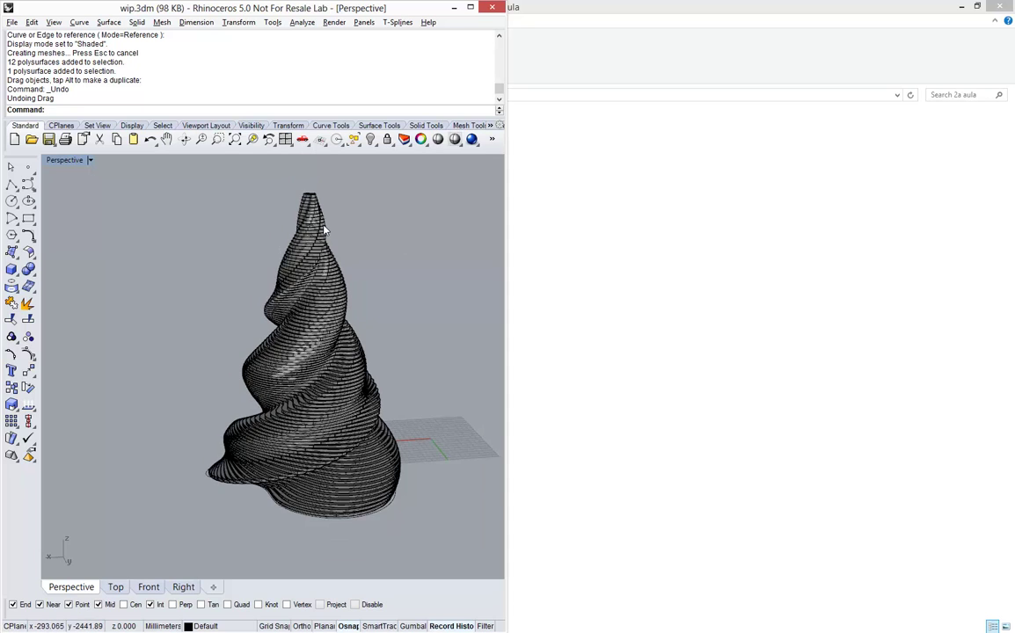
{"action": "scroll", "coordinate": [324, 224], "scroll_direction": "up", "scroll_amount": 2}
{"action": "left_click", "coordinate": [471, 139]}
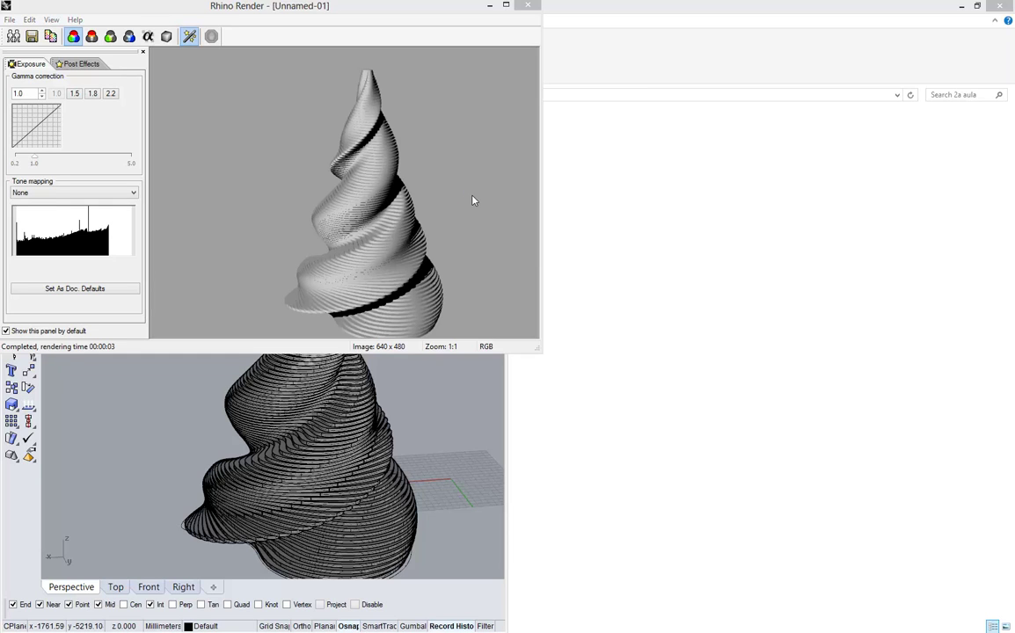
{"action": "left_click", "coordinate": [527, 5]}
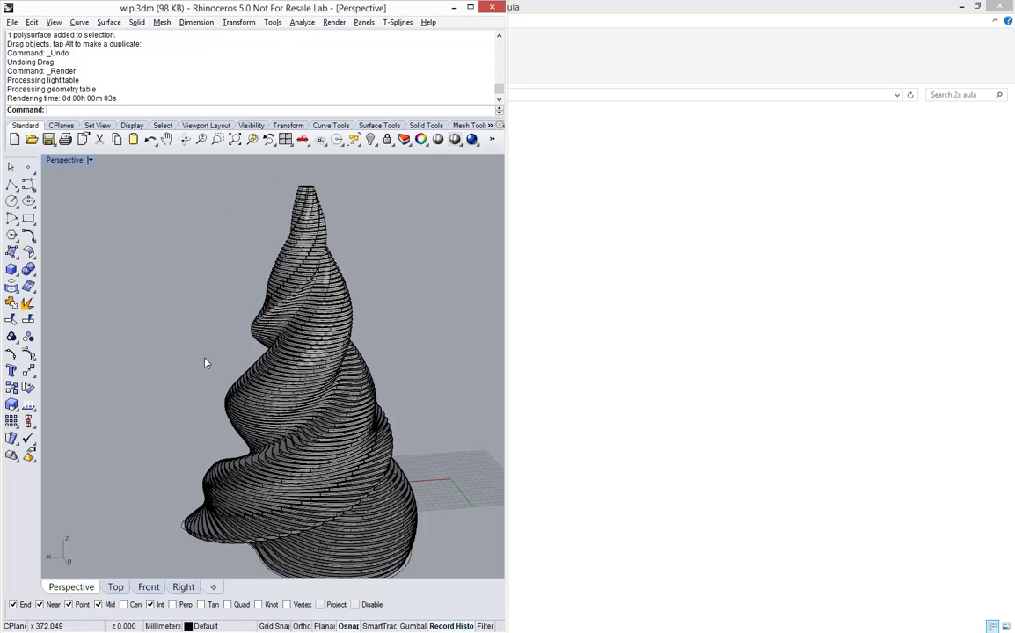
- Export all the baked floors and the base curve as an STL (Stereolithography) file named 123
{"action": "scroll", "coordinate": [205, 359], "scroll_direction": "down", "scroll_amount": 1}
{"action": "left_click_drag", "start_coordinate": [116, 183], "coordinate": [430, 563]}
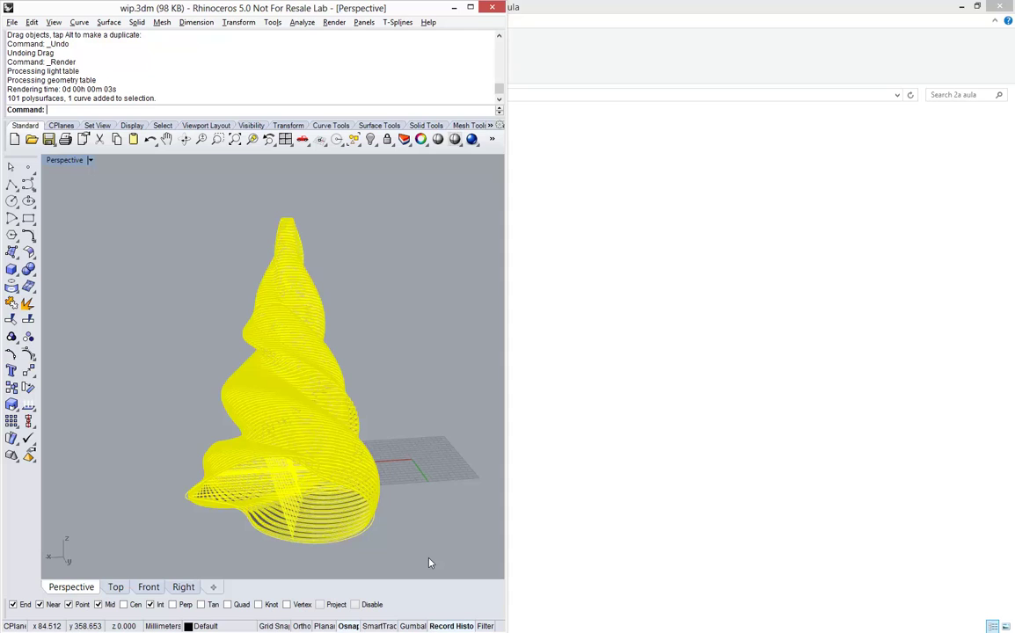
{"action": "type", "text": "Export"}
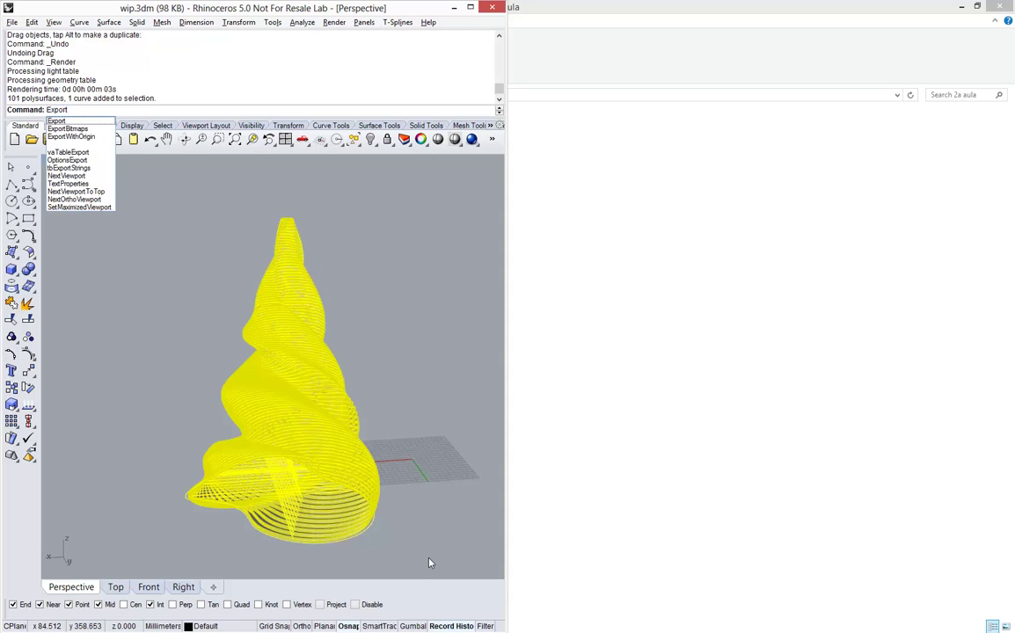
{"action": "key", "text": "Return"}
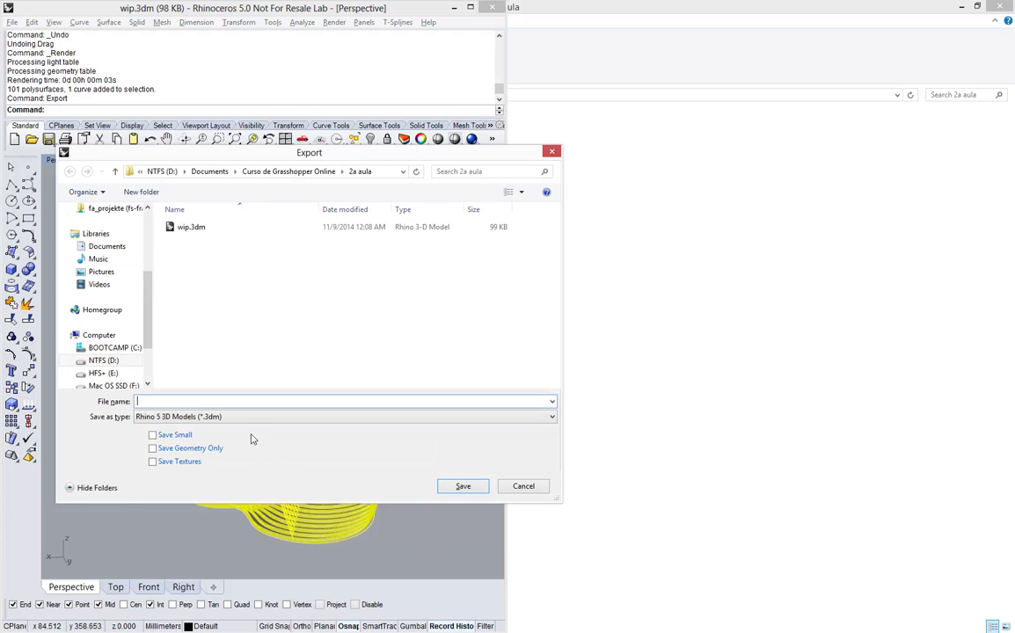
{"action": "left_click", "coordinate": [245, 419]}
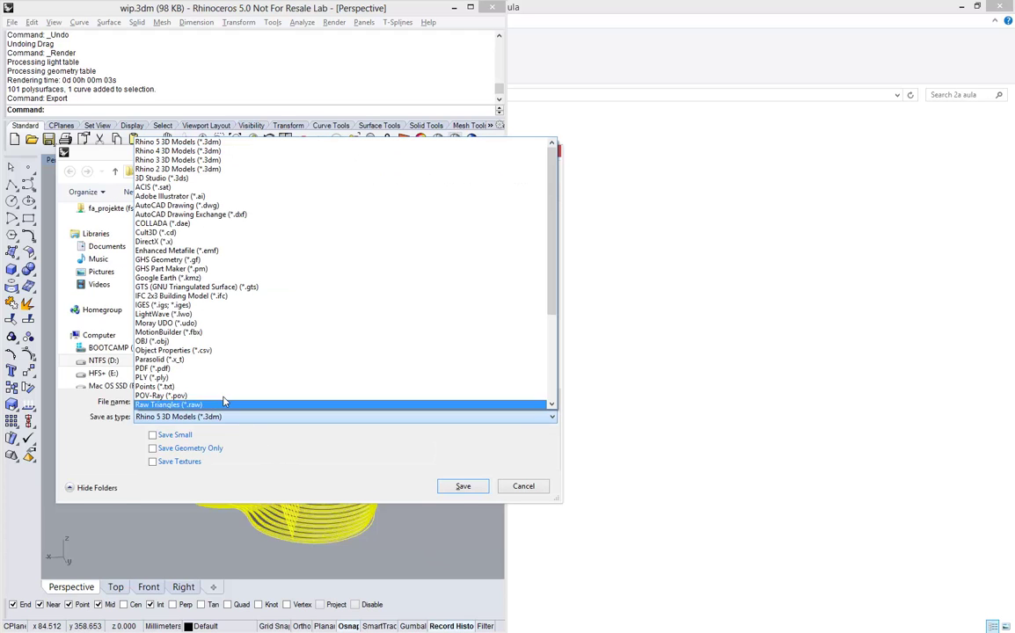
{"action": "scroll", "coordinate": [215, 354], "scroll_direction": "down", "scroll_amount": 3}
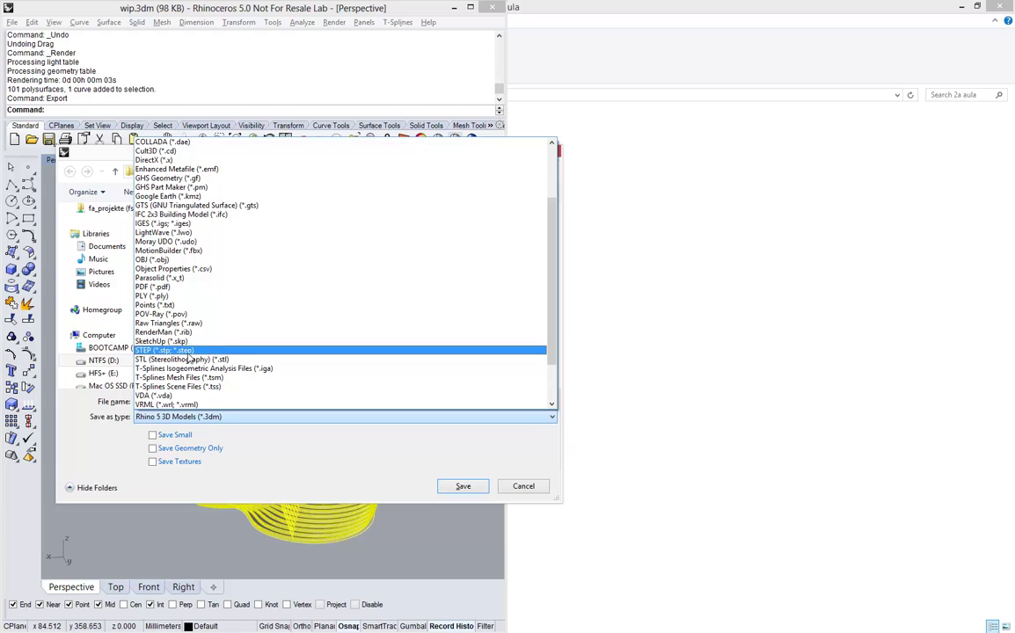
{"action": "left_click", "coordinate": [188, 359]}
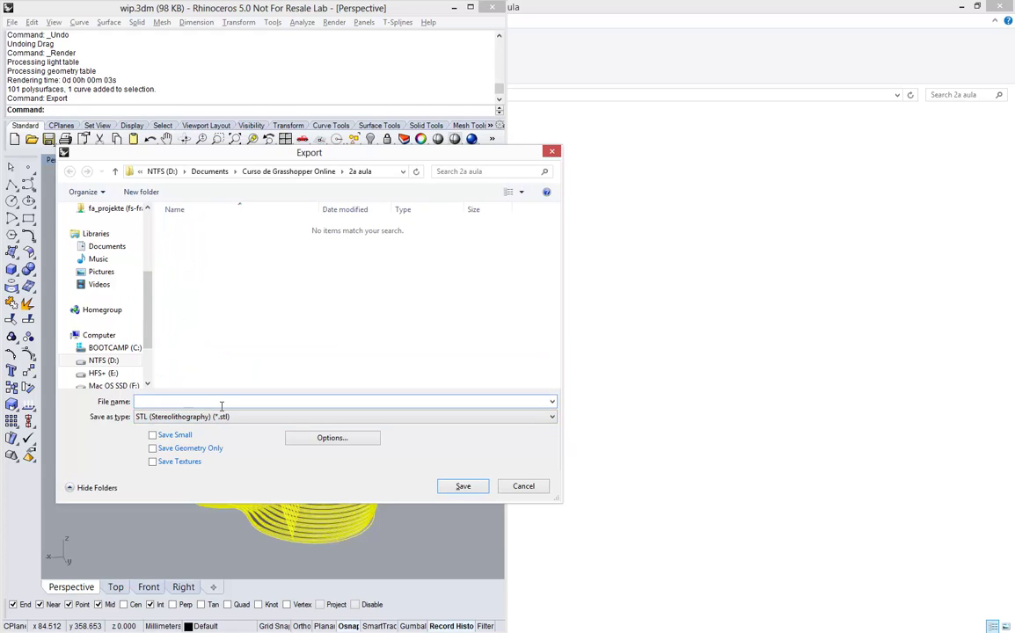
{"action": "type", "text": "123"}
{"action": "key", "text": "Return"}
{"action": "left_click", "coordinate": [371, 428]}
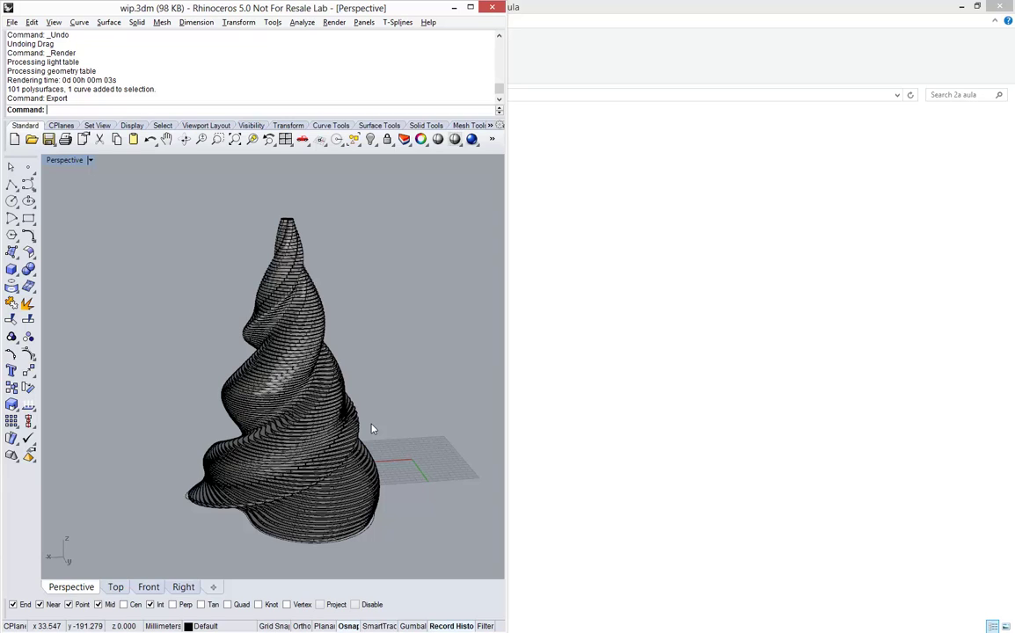
- Reopen the Grasshopper window and turn on the control points of the tower's base curve in Rhino
{"action": "type", "text": "Grass"}
{"action": "key", "text": "Return"}
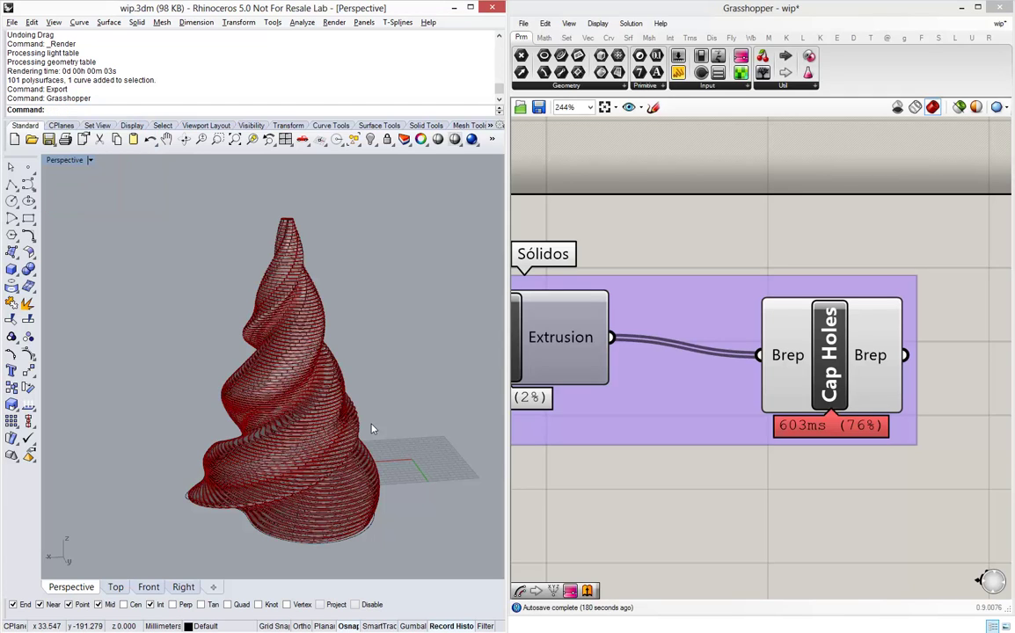
{"action": "scroll", "coordinate": [335, 545], "scroll_direction": "up", "scroll_amount": 8}
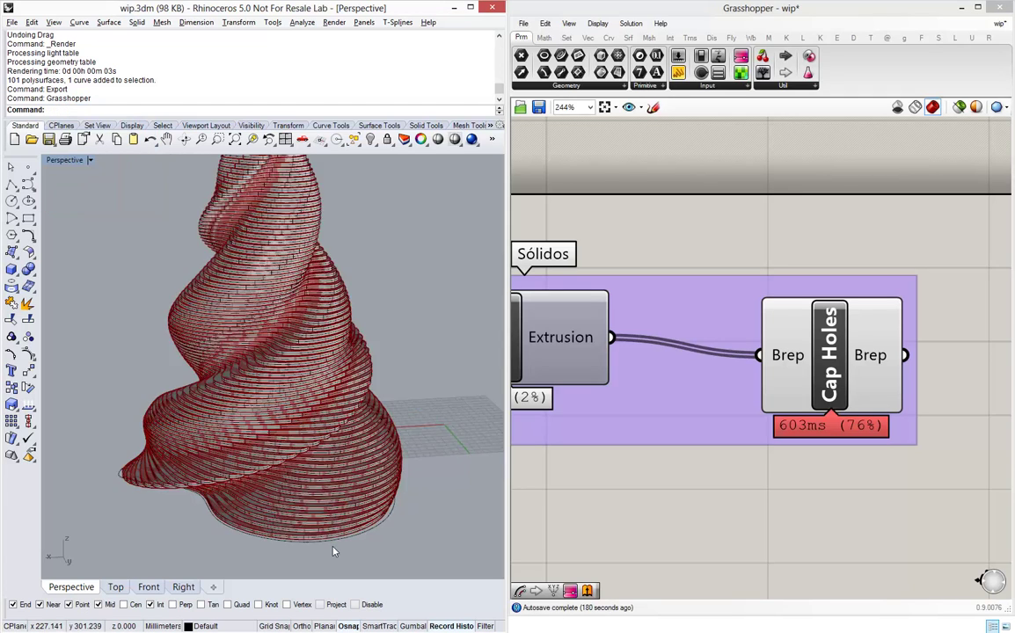
{"action": "left_click", "coordinate": [341, 540]}
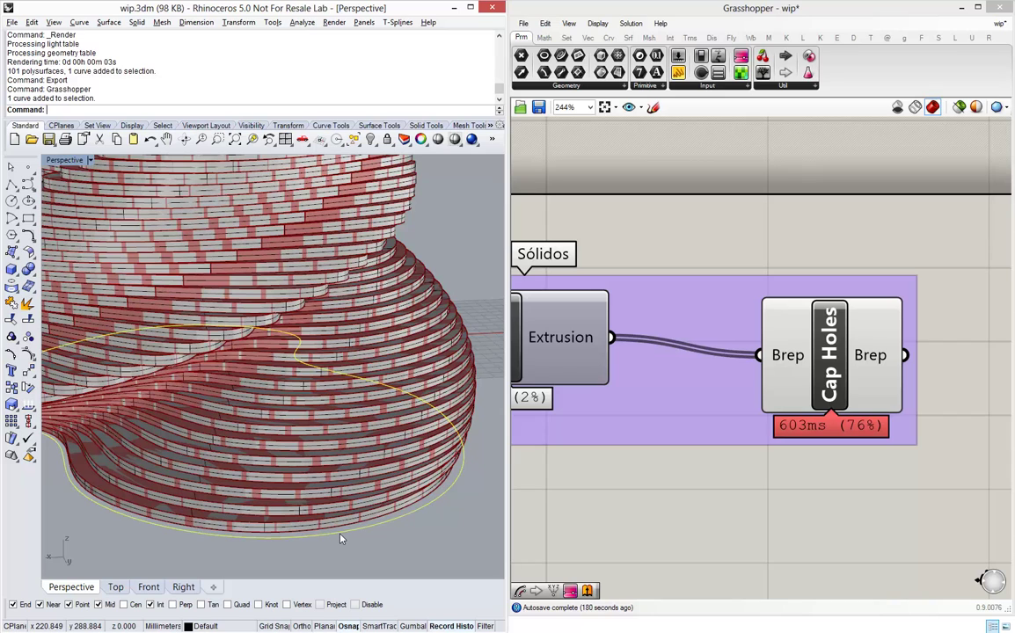
{"action": "key", "text": "F10"}
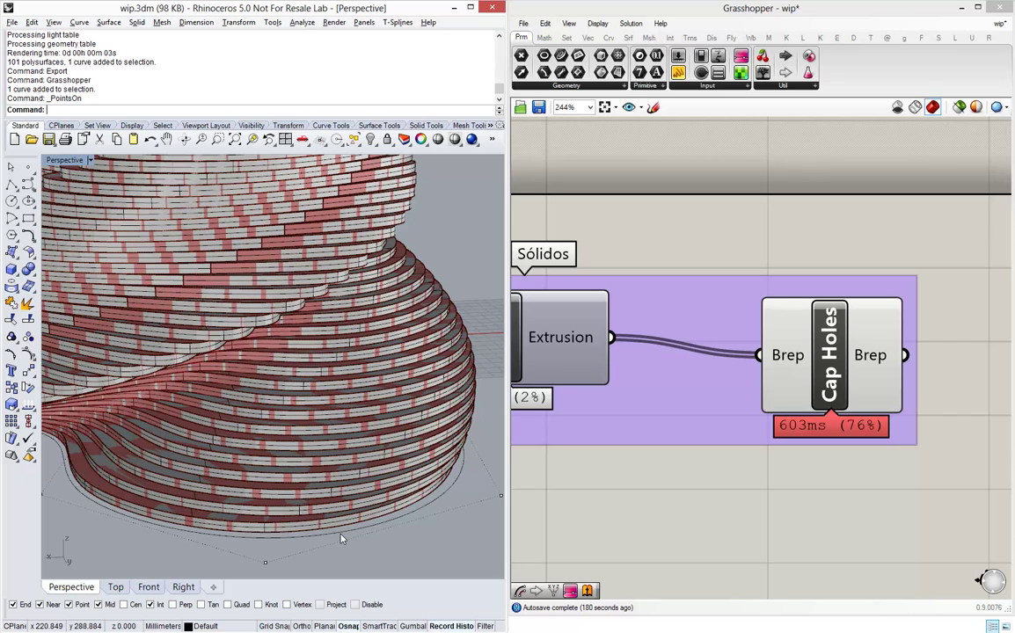
- Move one front control point of the base curve outward to reshape the tower
{"action": "scroll", "coordinate": [317, 487], "scroll_direction": "down", "scroll_amount": 5}
{"action": "left_click", "coordinate": [368, 487]}
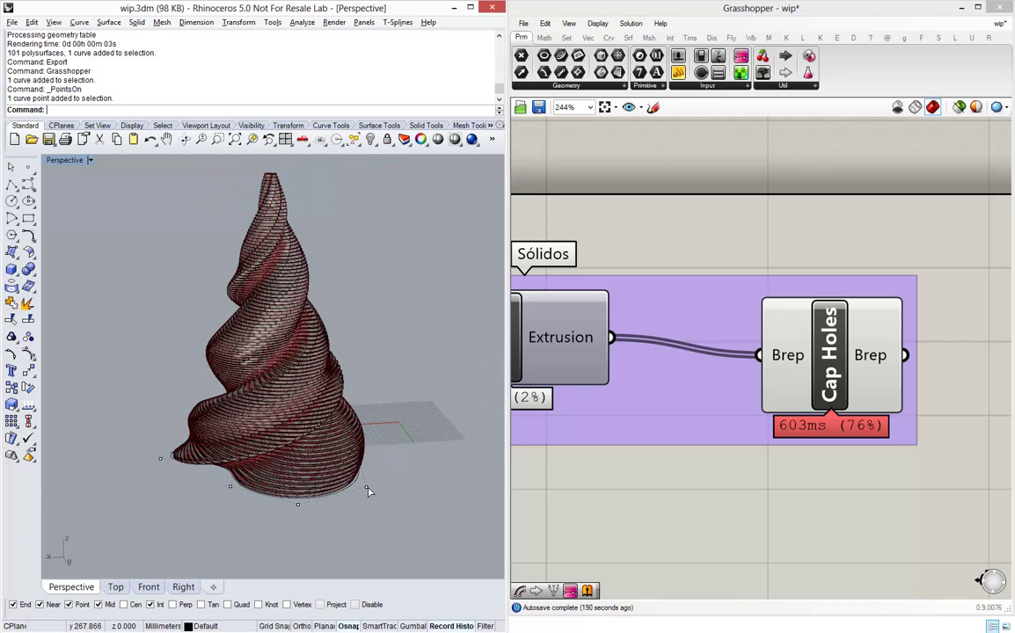
{"action": "left_click_drag", "start_coordinate": [371, 492], "coordinate": [380, 556]}
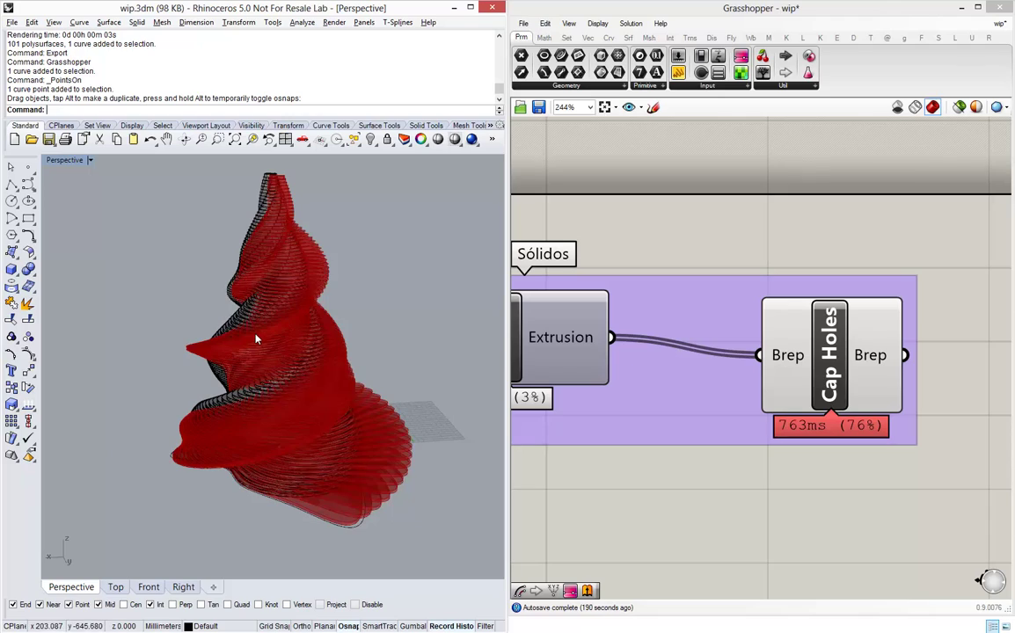
- Delete all the baked floors from the Rhino model, keeping the base curve and the Grasshopper tower preview
{"action": "scroll", "coordinate": [279, 390], "scroll_direction": "up", "scroll_amount": 4}
{"action": "right_click_drag", "start_coordinate": [279, 390], "coordinate": [342, 365]}
{"action": "scroll", "coordinate": [341, 365], "scroll_direction": "down", "scroll_amount": 5}
{"action": "scroll", "coordinate": [334, 358], "scroll_direction": "up", "scroll_amount": 2}
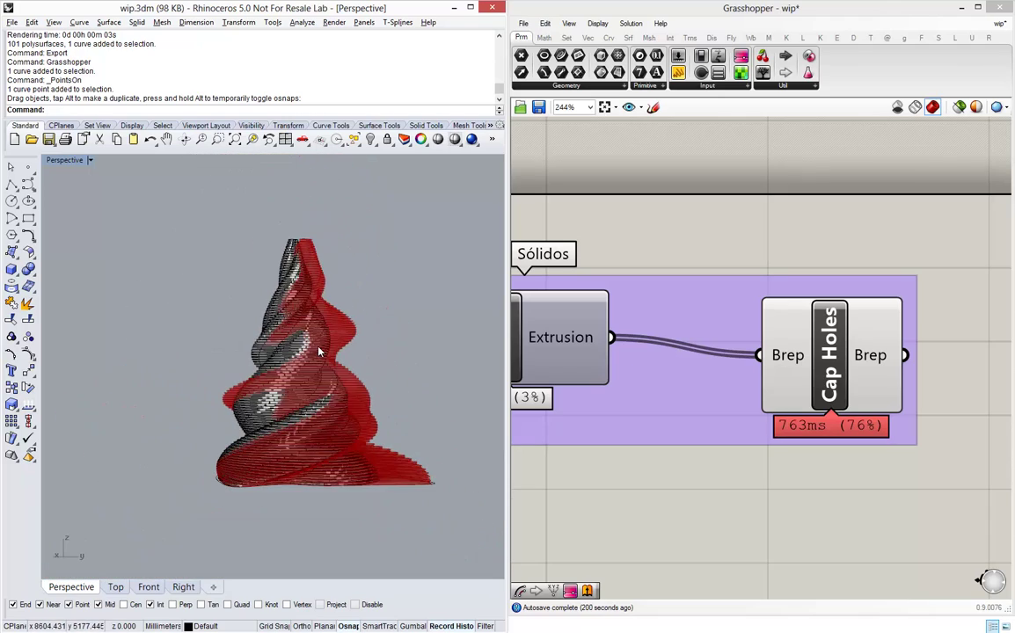
{"action": "scroll", "coordinate": [330, 358], "scroll_direction": "up", "scroll_amount": 2}
{"action": "right_click_drag", "start_coordinate": [335, 363], "coordinate": [295, 373]}
{"action": "scroll", "coordinate": [292, 373], "scroll_direction": "up", "scroll_amount": 3}
{"action": "scroll", "coordinate": [297, 371], "scroll_direction": "down", "scroll_amount": 2}
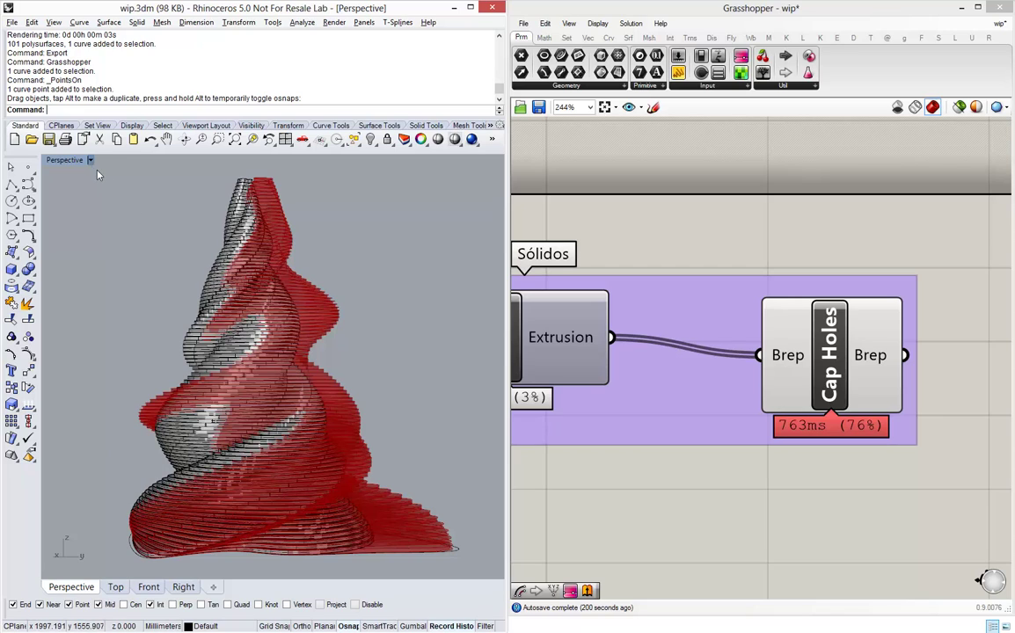
{"action": "left_click_drag", "start_coordinate": [98, 165], "coordinate": [359, 519]}
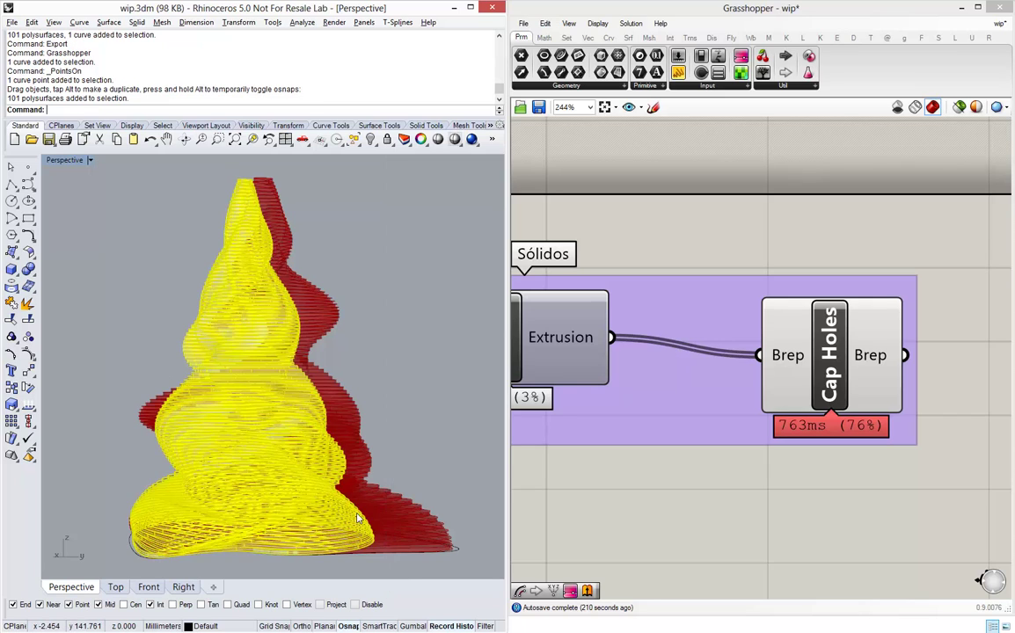
{"action": "key", "text": "Delete"}
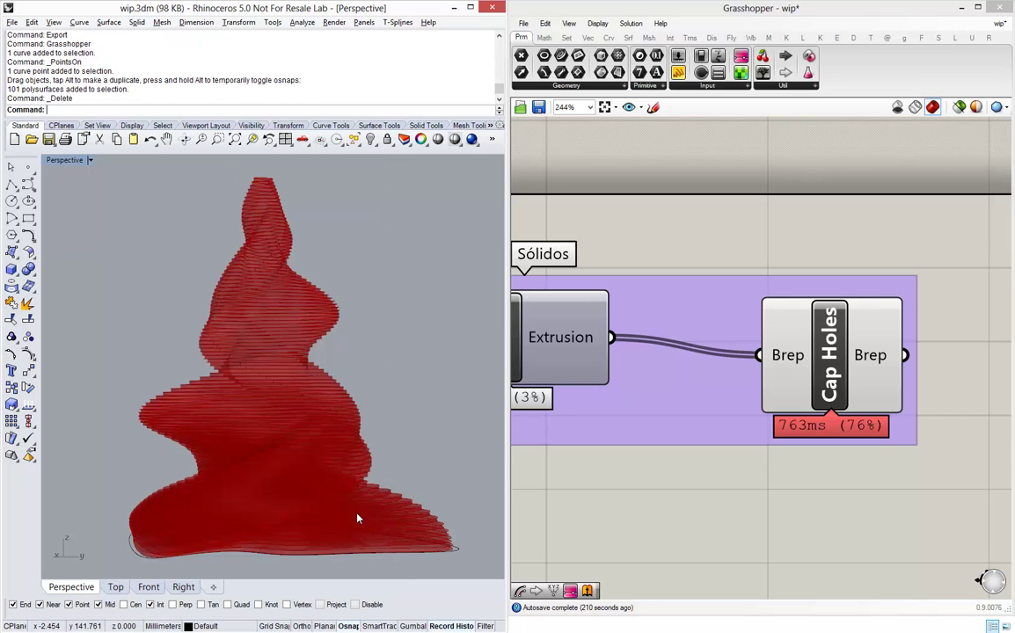
{"action": "left_click", "coordinate": [808, 352]}
{"action": "middle_click", "coordinate": [832, 346]}
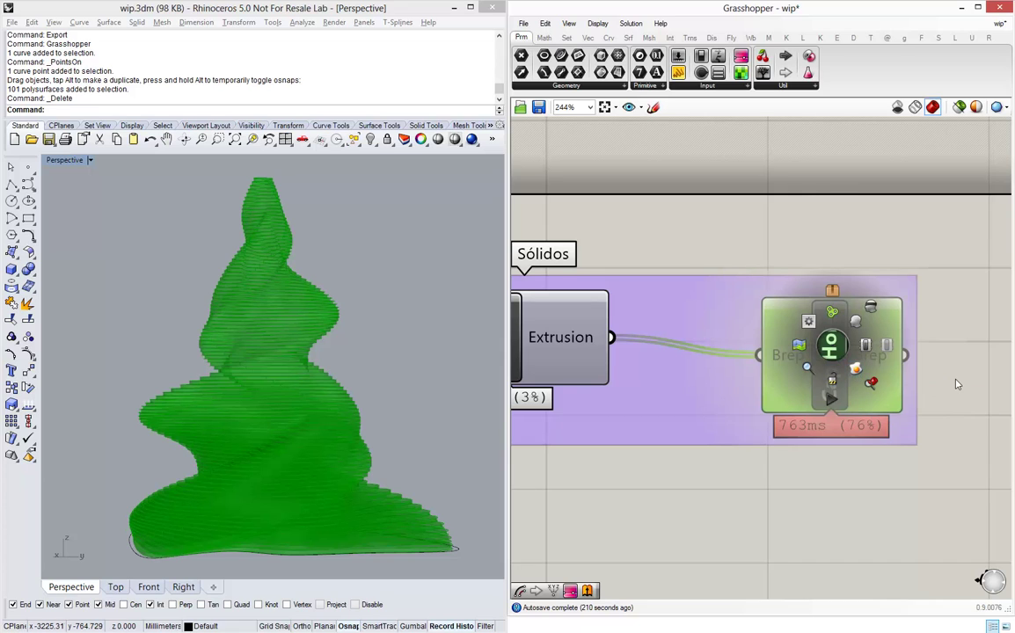
{"action": "left_click", "coordinate": [858, 373]}
{"action": "left_click", "coordinate": [962, 385]}
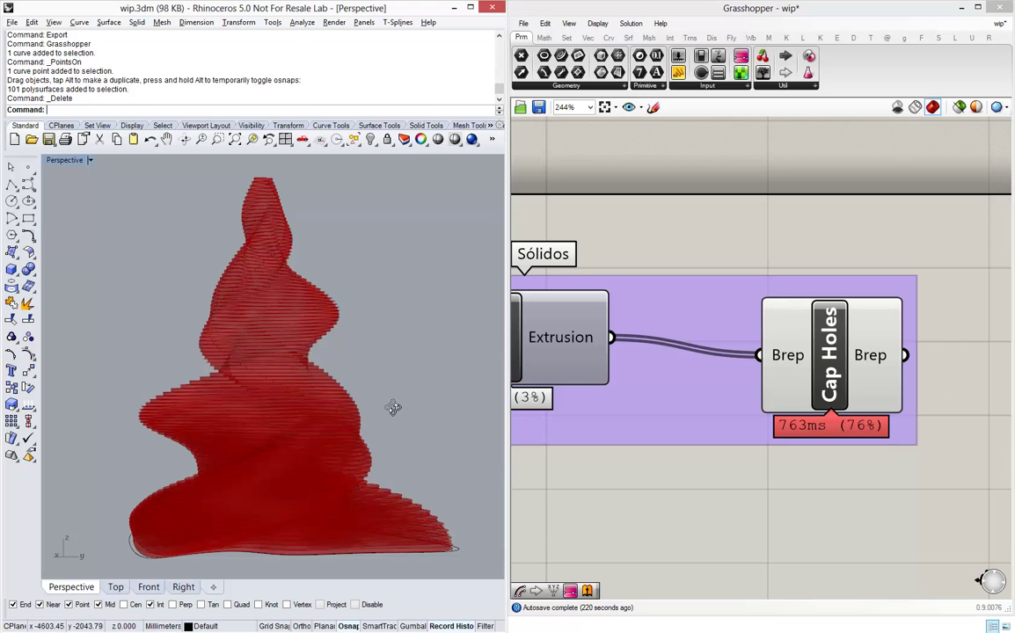
- Examine the reshaped tower preview from several angles and distances in the Perspective view
{"action": "right_click_drag", "start_coordinate": [392, 410], "coordinate": [394, 444]}
{"action": "scroll", "coordinate": [324, 504], "scroll_direction": "down", "scroll_amount": 5}
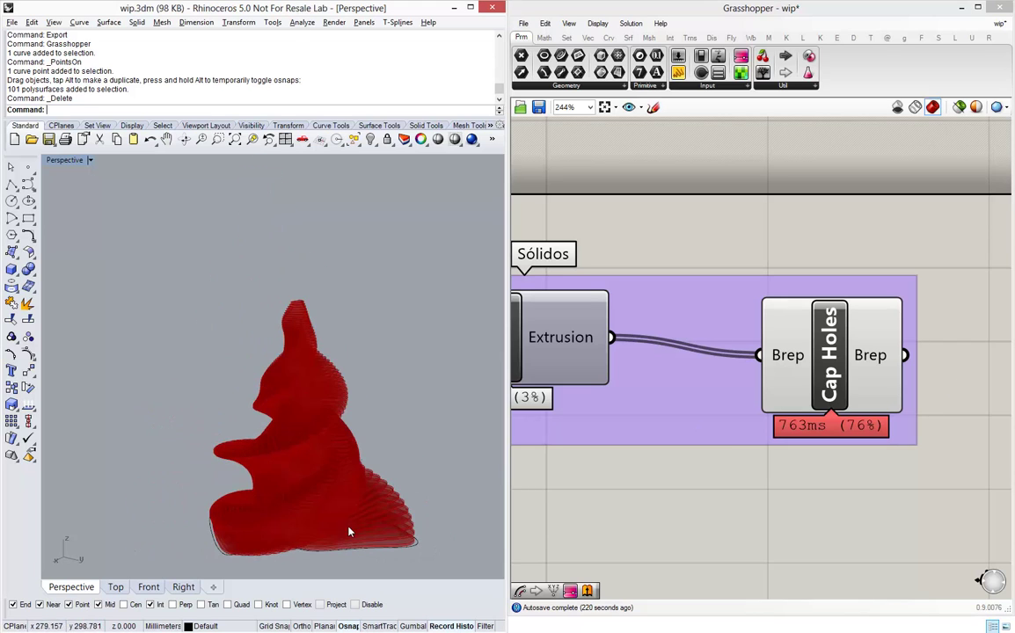
{"action": "scroll", "coordinate": [313, 469], "scroll_direction": "up", "scroll_amount": 3}
{"action": "right_click_drag", "start_coordinate": [347, 479], "coordinate": [356, 483]}
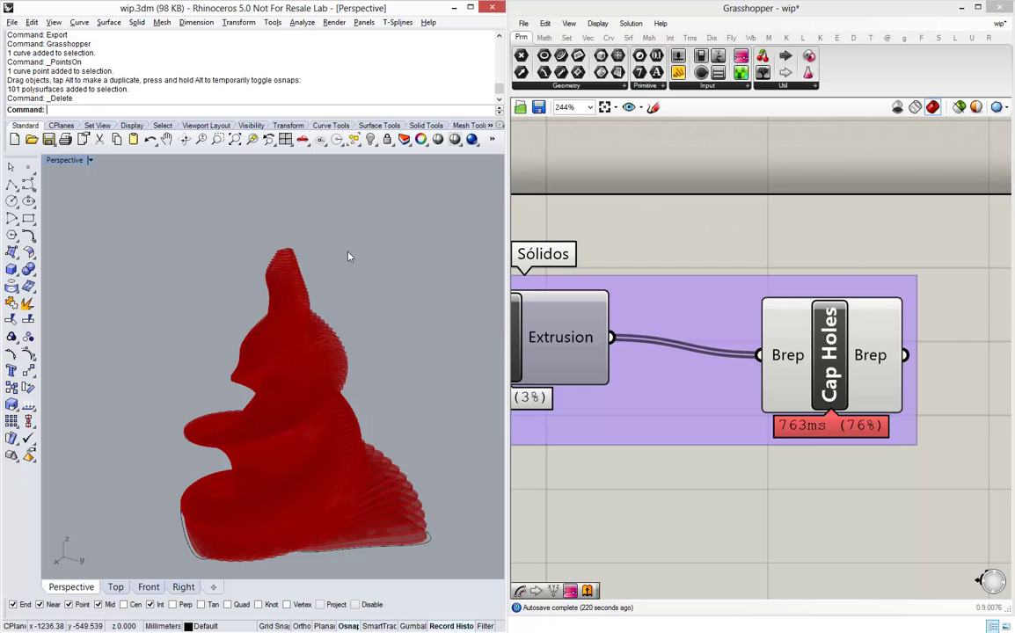
{"action": "right_click_drag", "start_coordinate": [350, 256], "coordinate": [248, 391]}
{"action": "scroll", "coordinate": [248, 391], "scroll_direction": "up", "scroll_amount": 2}
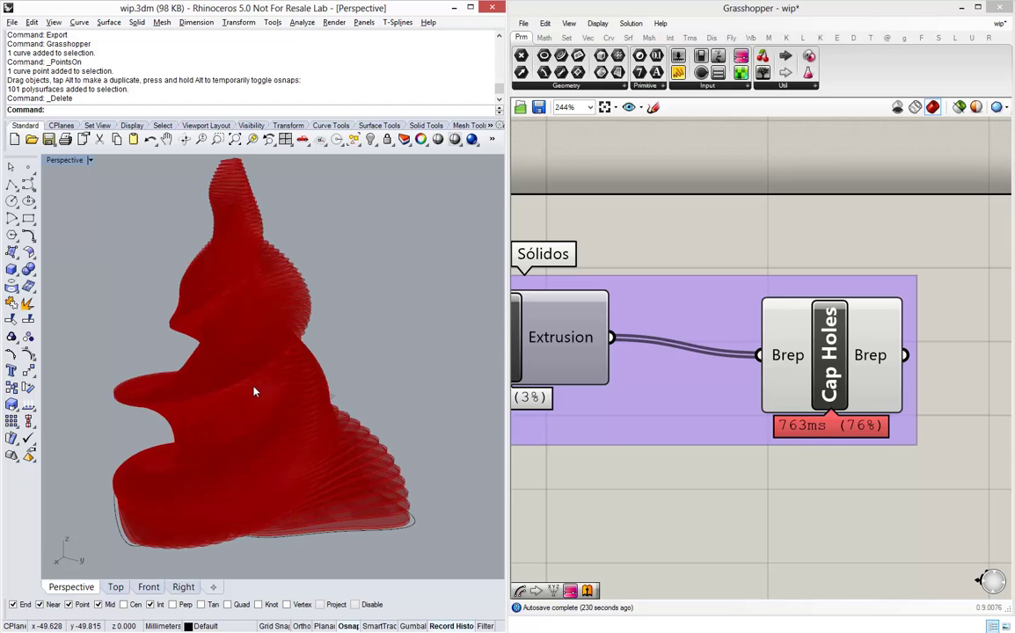
- Save the Rhino model under the new name Turning Tower.3dm in the 2a aula folder
{"action": "type", "text": "eAs"}
{"action": "key", "text": "Return"}
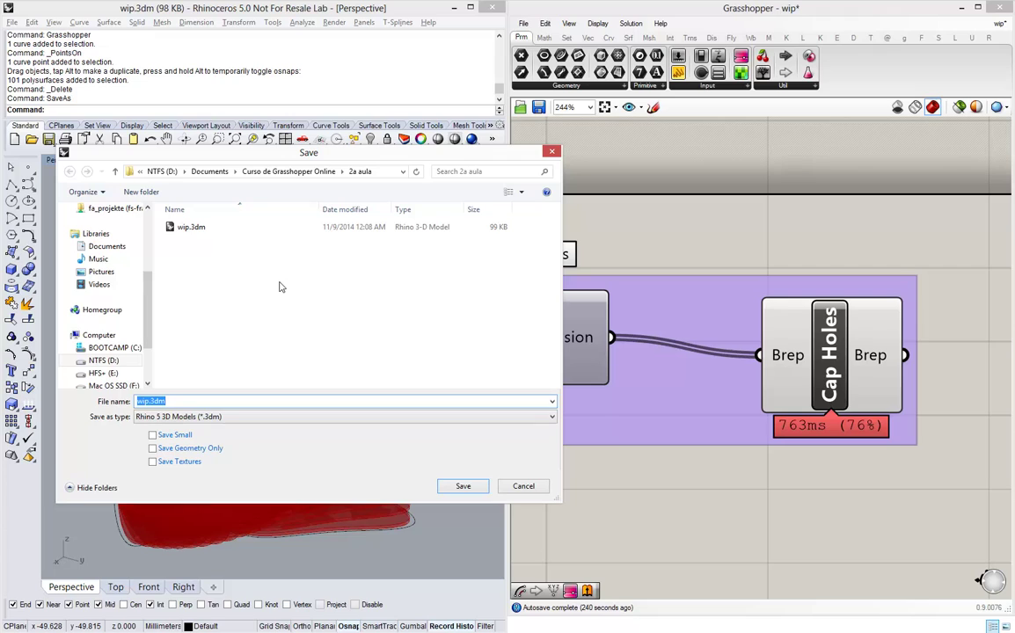
{"action": "type", "text": "Turning Tower.3dm"}
{"action": "key", "text": "Return"}
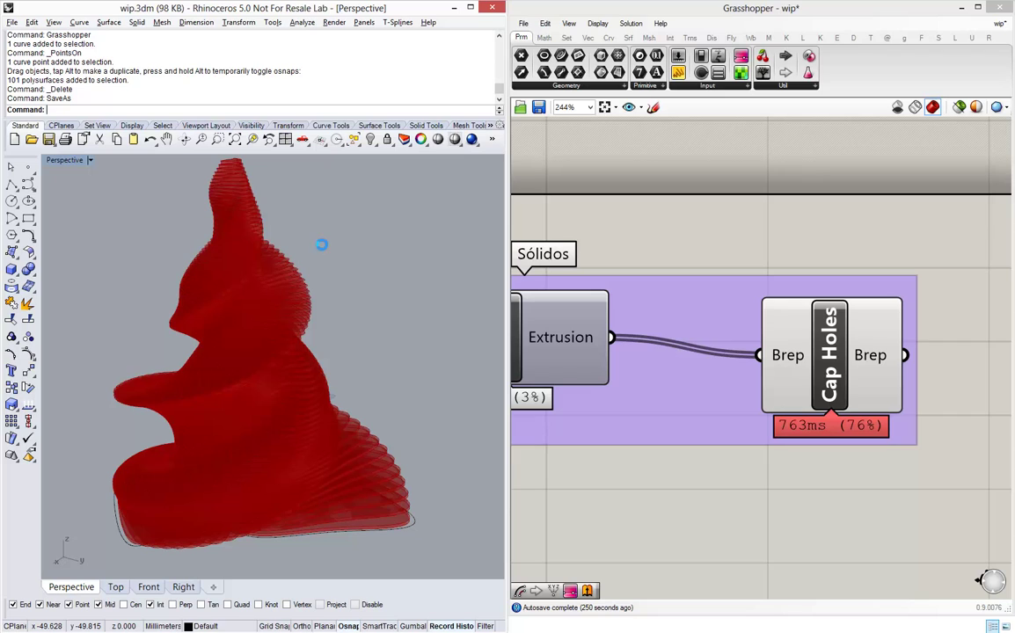
- Save the Grasshopper definition under the new name Turning Tower.gh in the 2a aula folder
{"action": "left_click", "coordinate": [523, 23]}
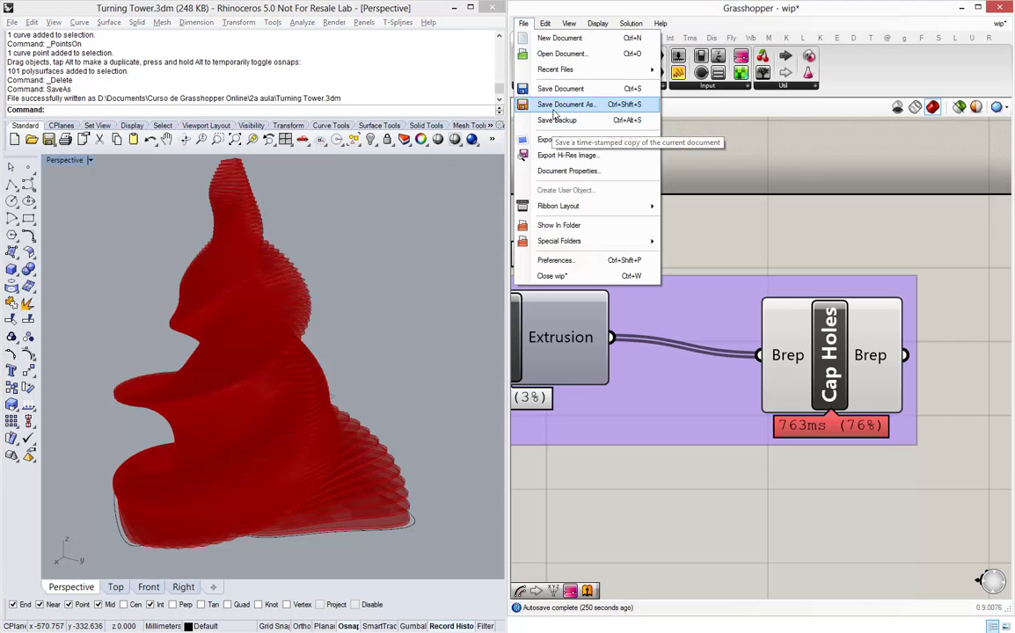
{"action": "left_click", "coordinate": [554, 107]}
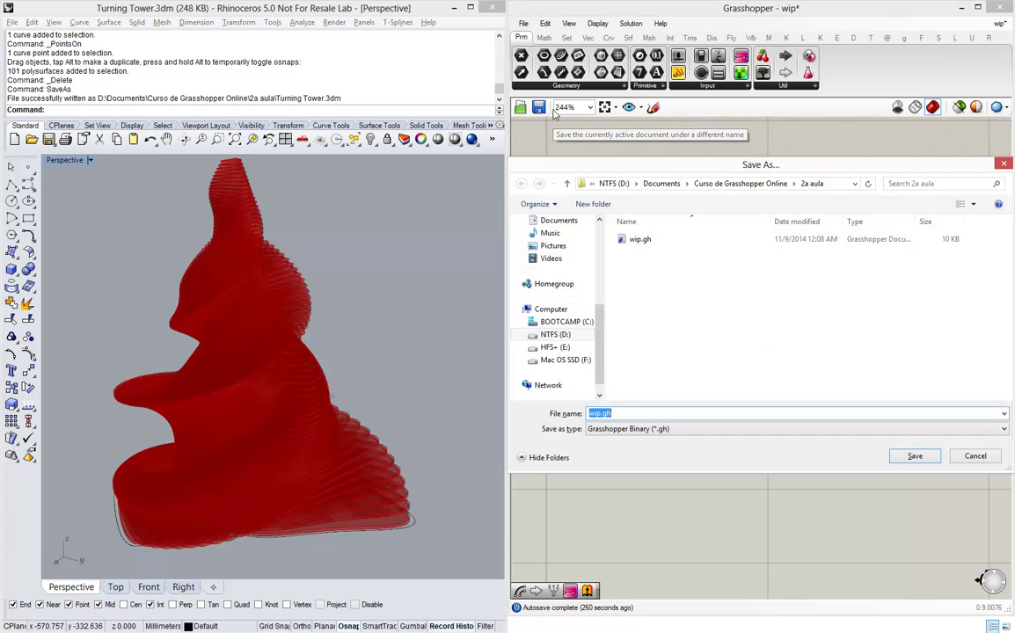
{"action": "type", "text": "Tu"}
{"action": "key", "text": "Down"}
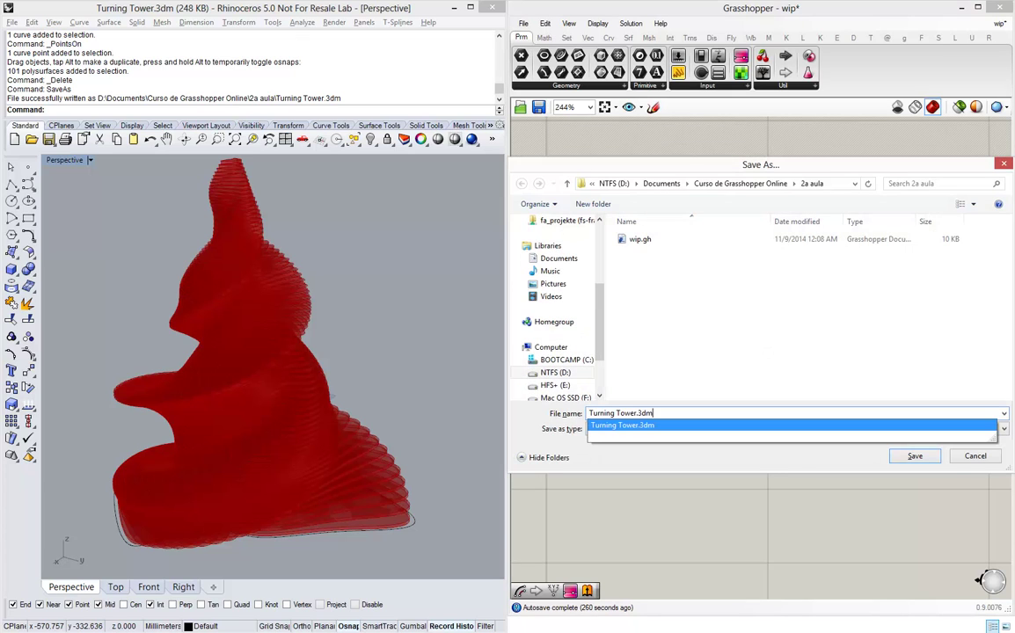
{"action": "key", "text": "BackSpace"}
{"action": "key", "text": "BackSpace"}
{"action": "key", "text": "BackSpace"}
{"action": "key", "text": "BackSpace"}
{"action": "type", "text": ".gh"}
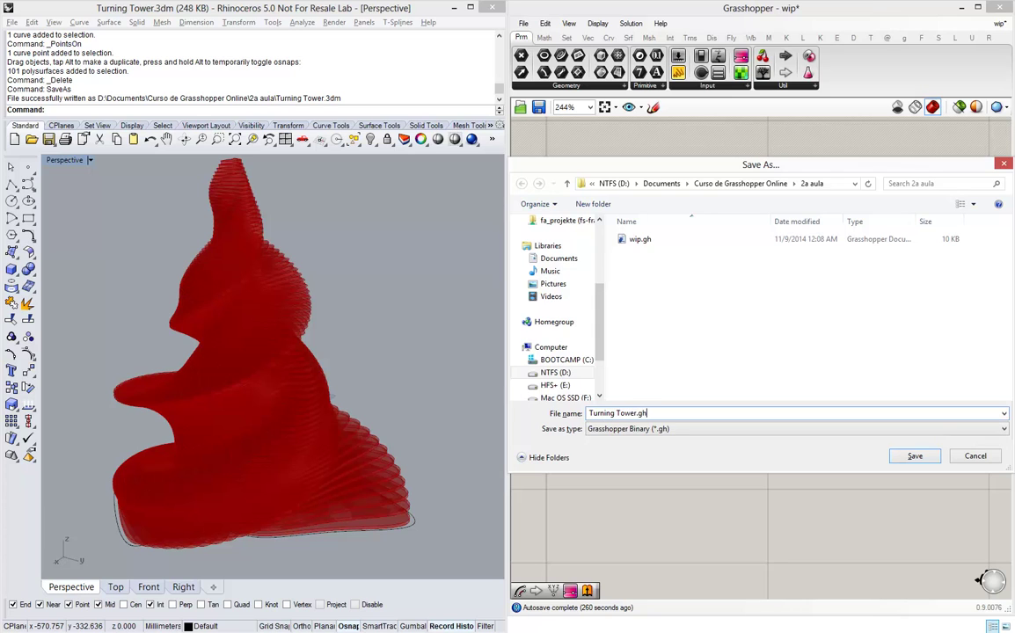
{"action": "key", "text": "Return"}
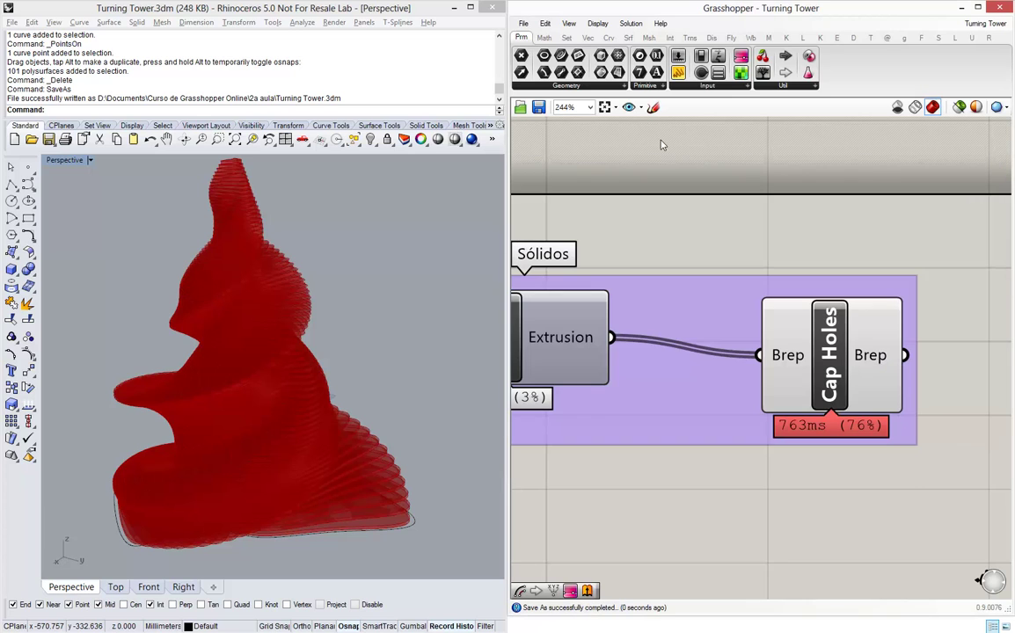